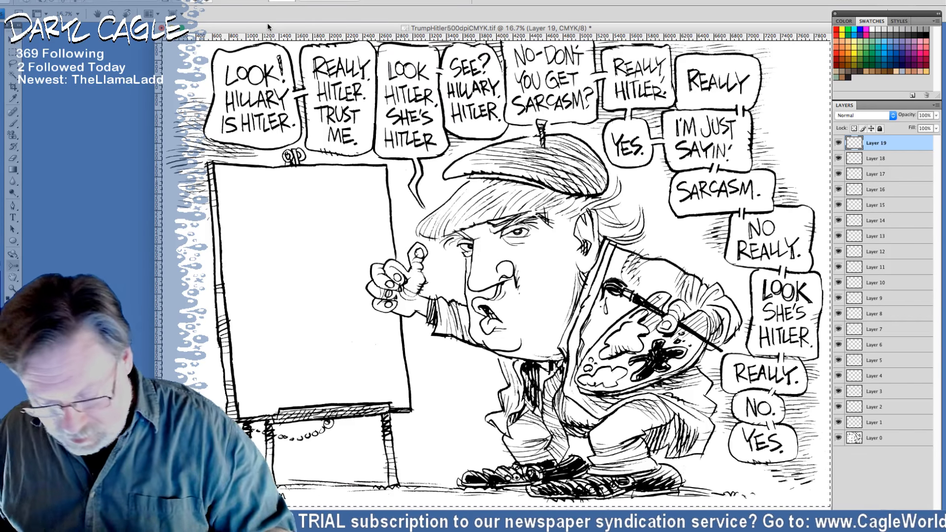
Add three more blank layers above Layer 19 and move the line-art layer, Layer 0, to the top of the stack.
key(ctrl+shift+n)
key(Return)
key(ctrl+shift+n)
key(Return)
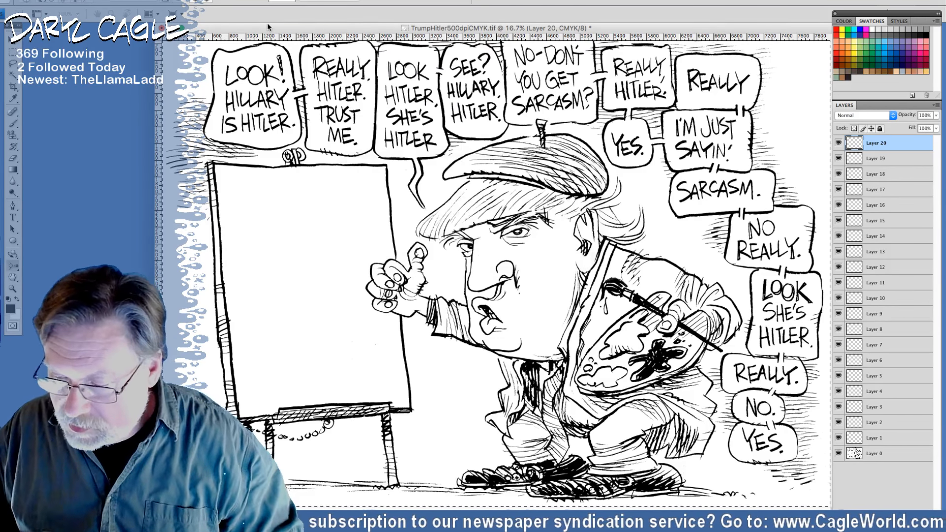
key(ctrl+shift+n)
key(Return)
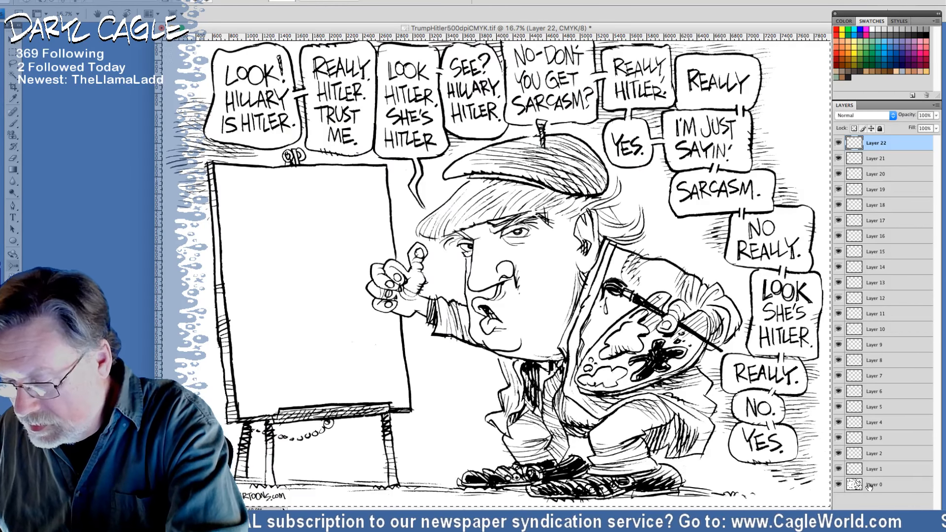
drag(868, 467, 872, 142)
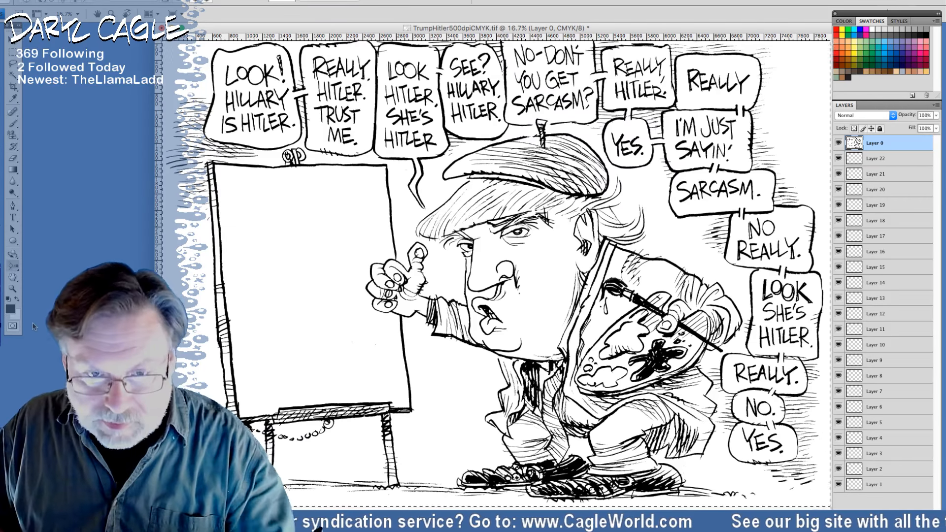
Select the black linework on Layer 0 with Color Range, using sampled colors and a fuzziness of 23.
click(172, 14)
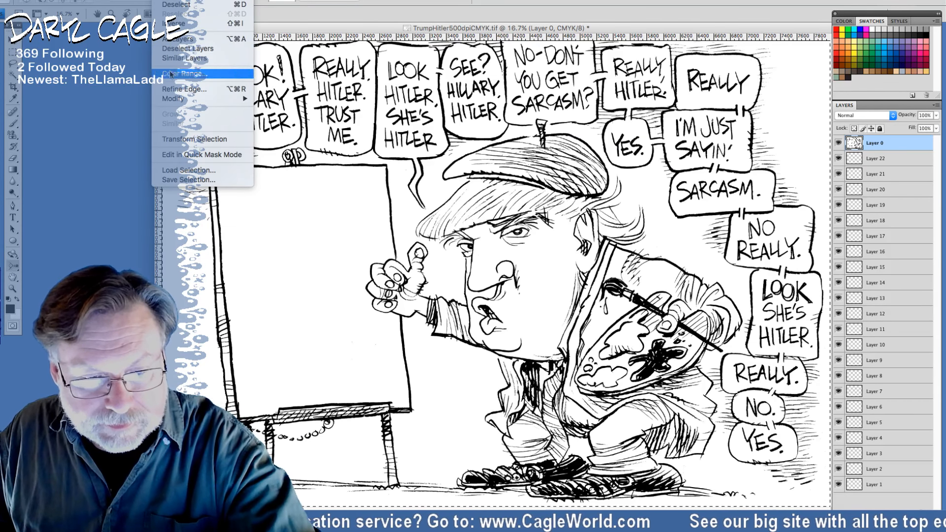
click(222, 74)
key(Return)
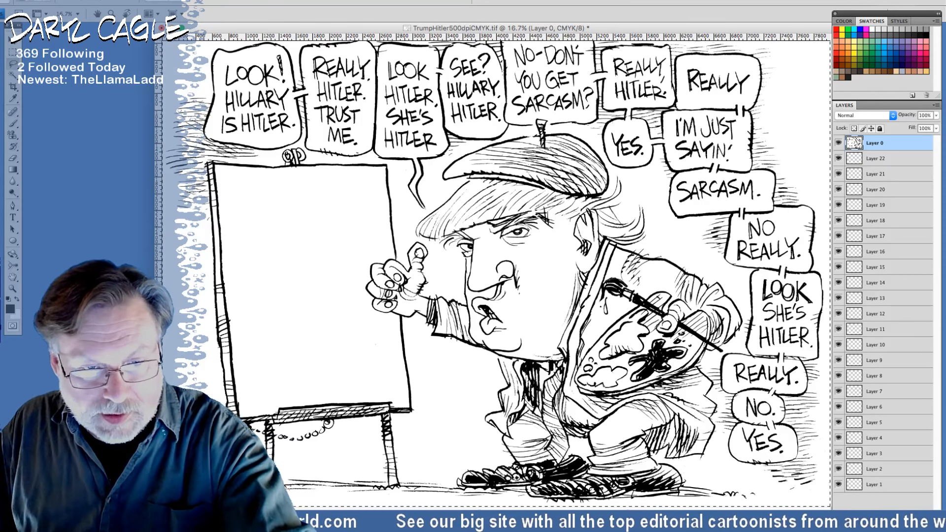
click(167, 0)
click(163, 72)
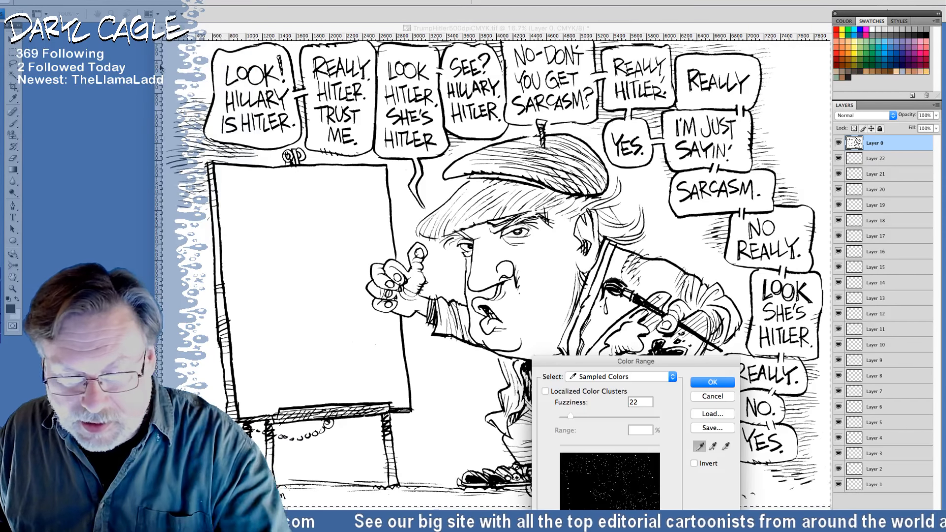
drag(570, 418, 623, 416)
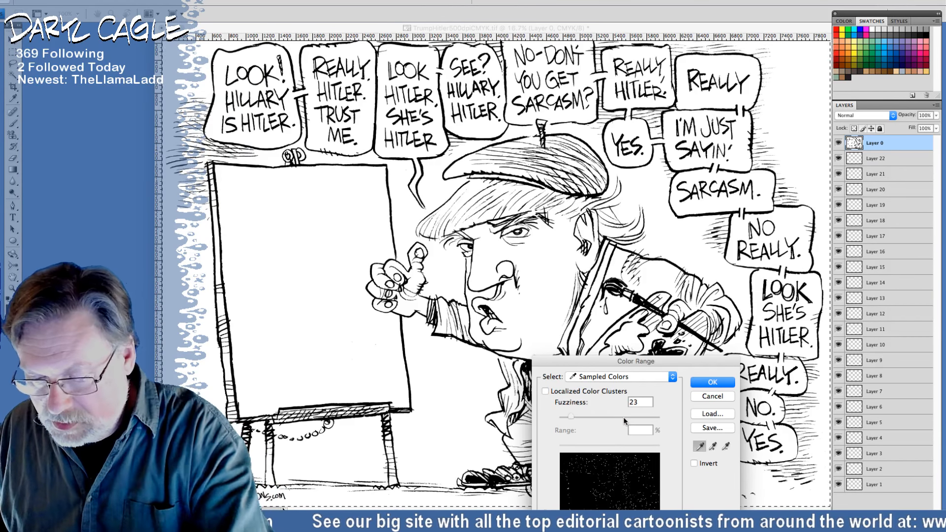
key(Return)
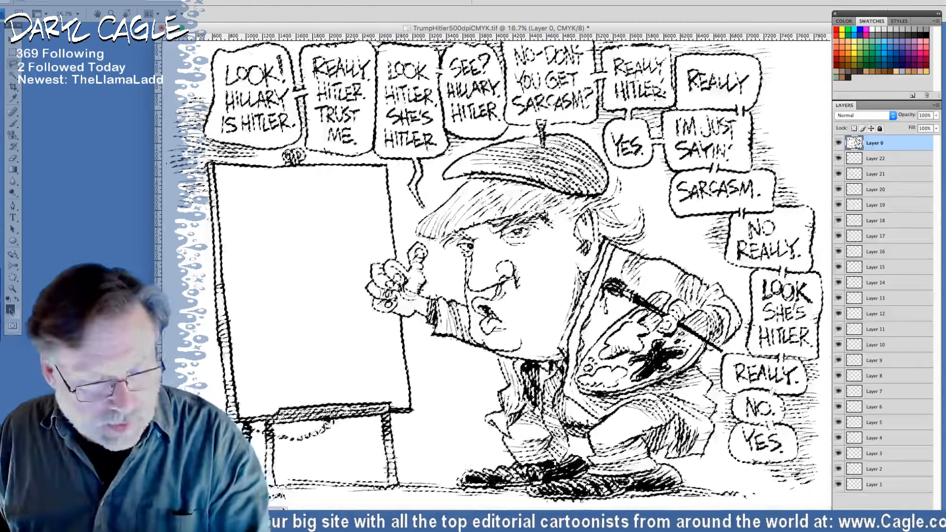
Keep the foreground color at 100% K black and fill the selected linework with it three times at 100% opacity.
click(10, 309)
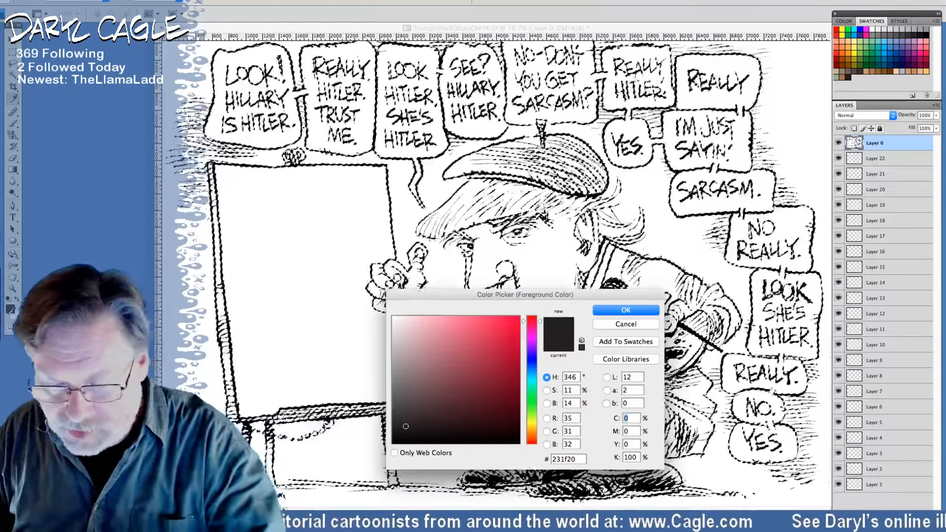
key(Return)
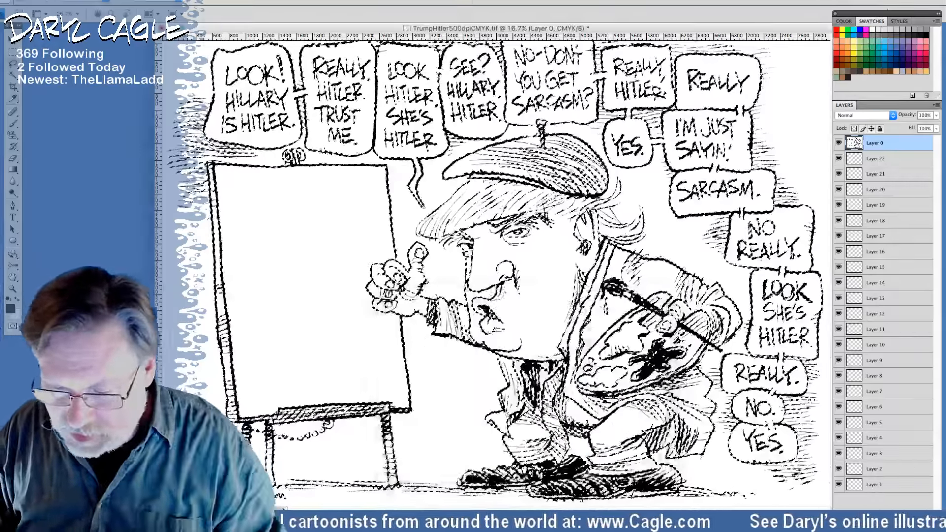
click(84, 2)
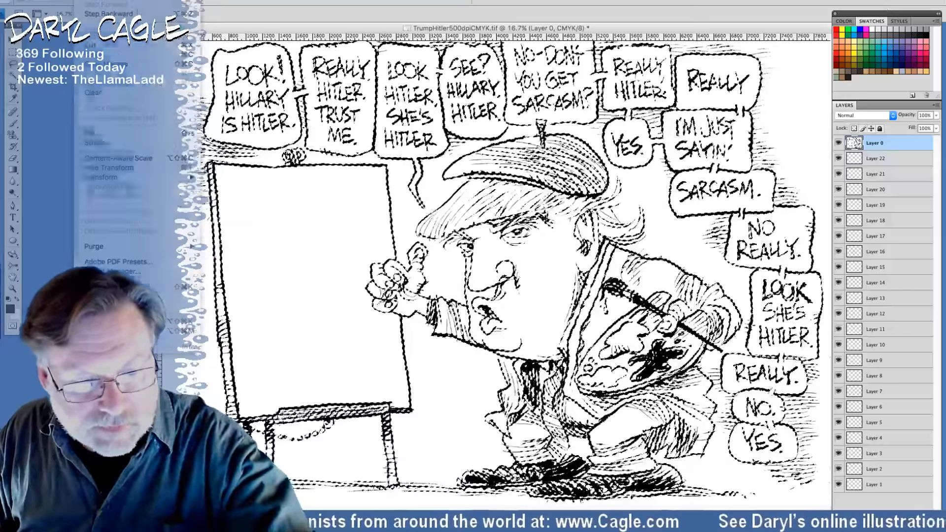
click(92, 133)
key(Return)
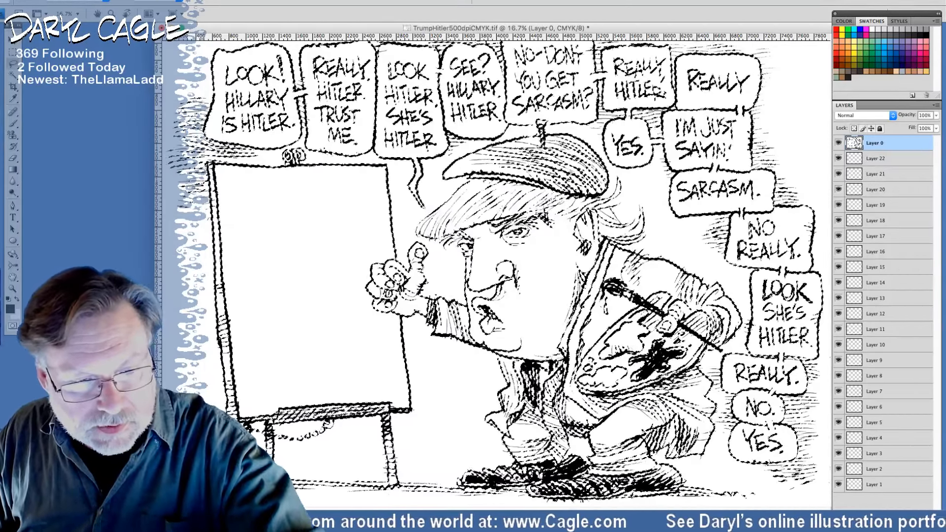
click(87, 2)
click(92, 133)
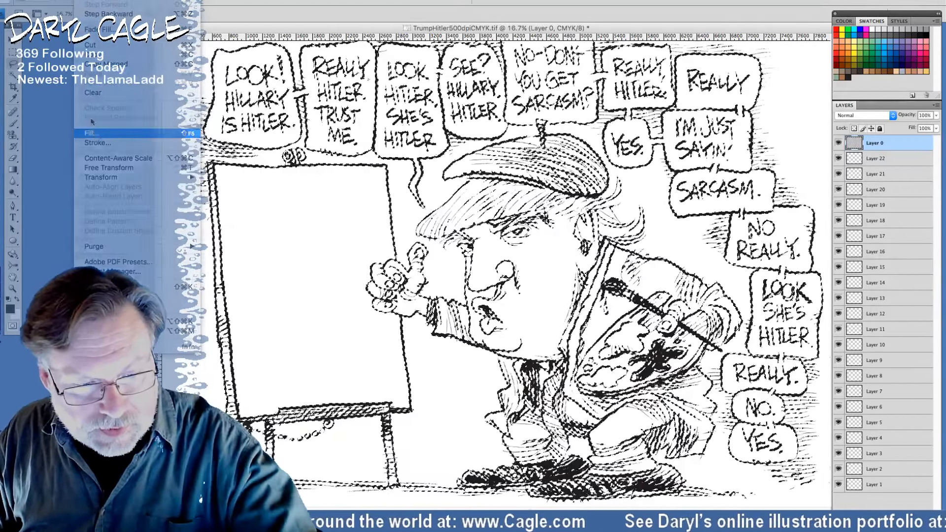
key(Return)
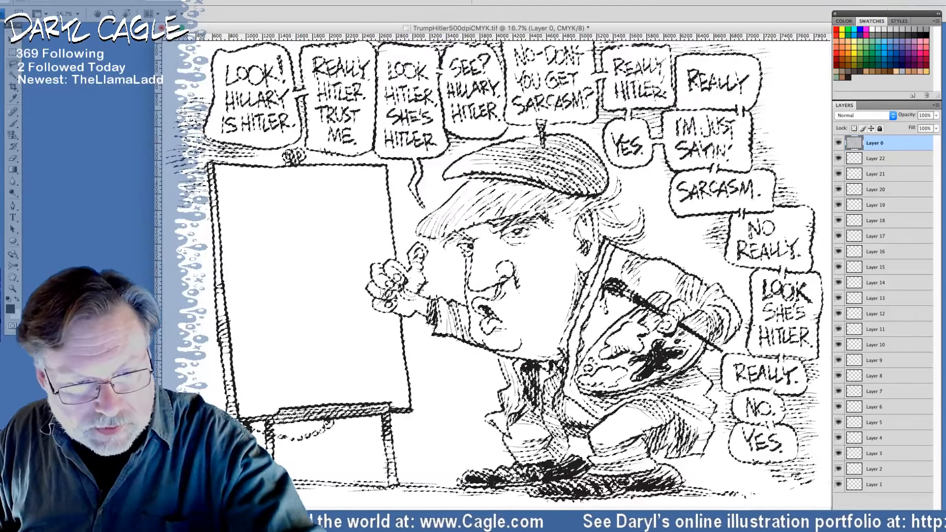
click(86, 1)
click(93, 136)
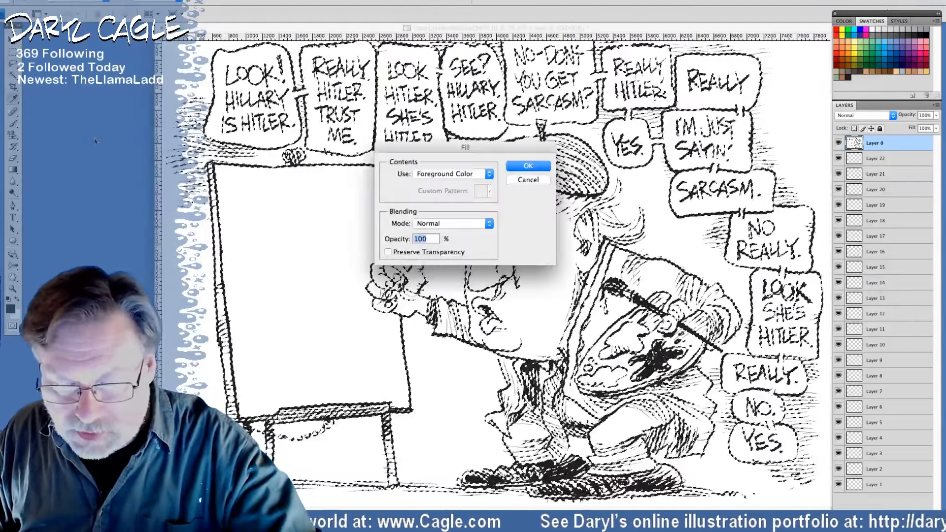
key(Return)
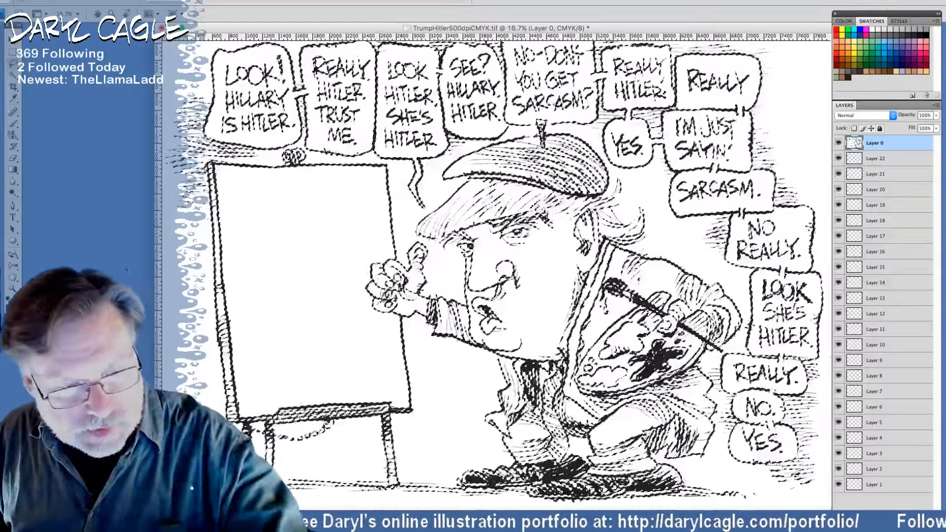
Invert the selection and delete the white background from Layer 0.
click(169, 1)
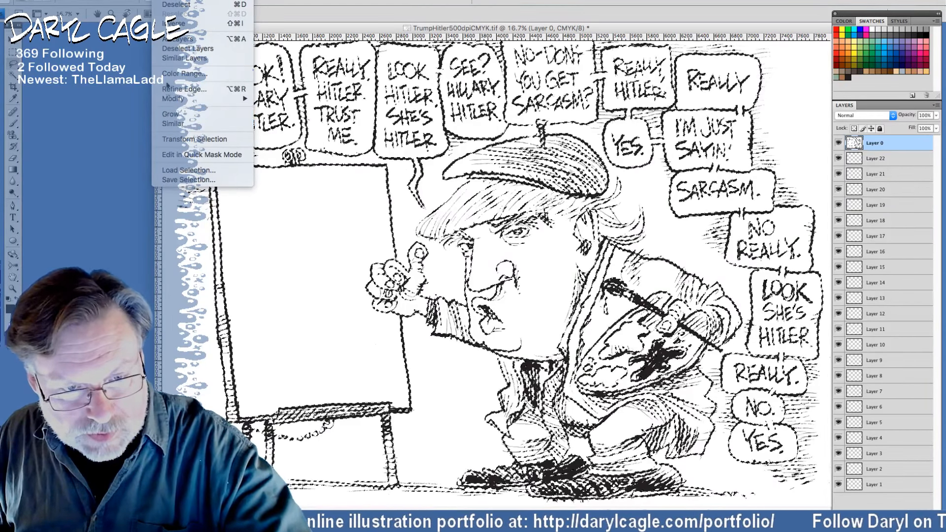
click(162, 23)
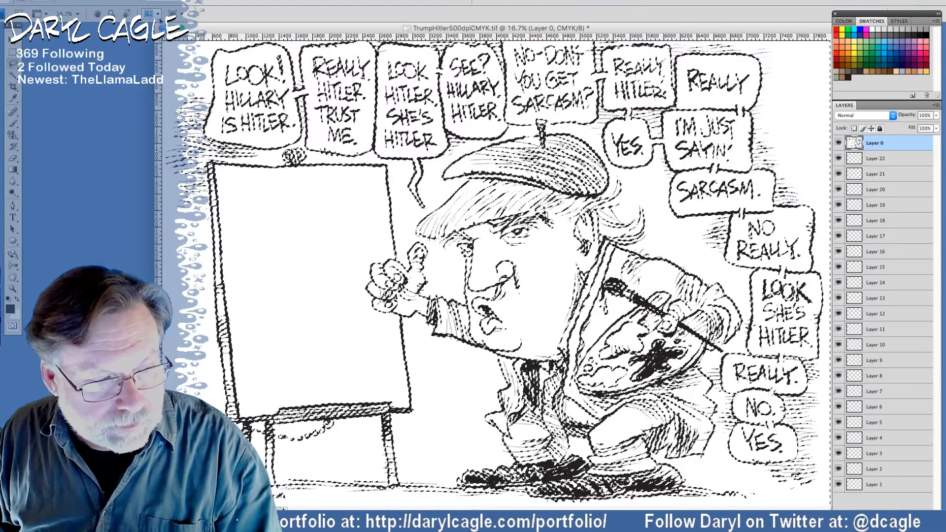
key(Delete)
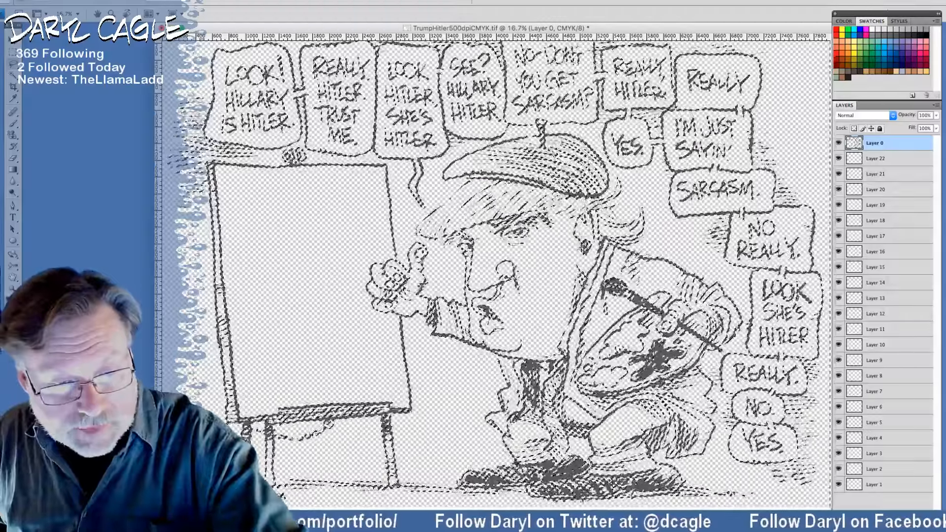
Invert the selection back to the linework and fill it four more times with the 100% K black foreground color.
click(173, 1)
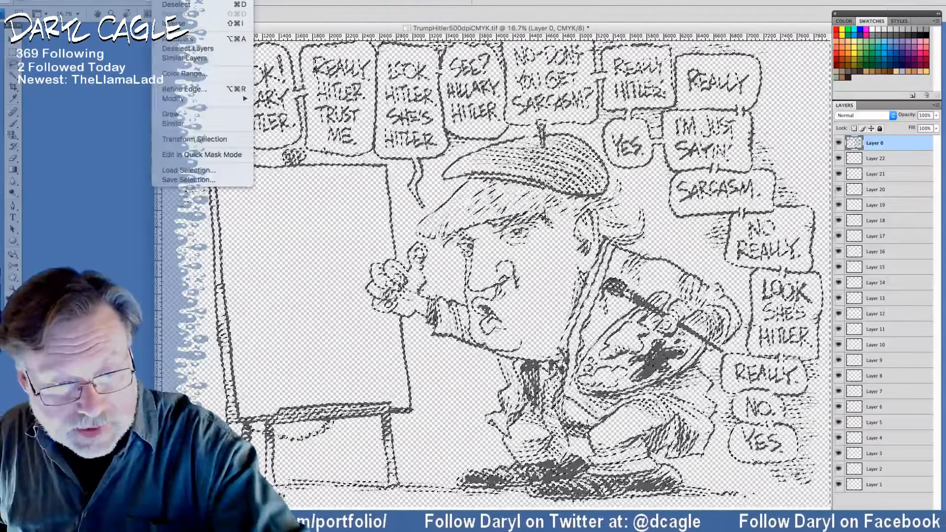
click(173, 72)
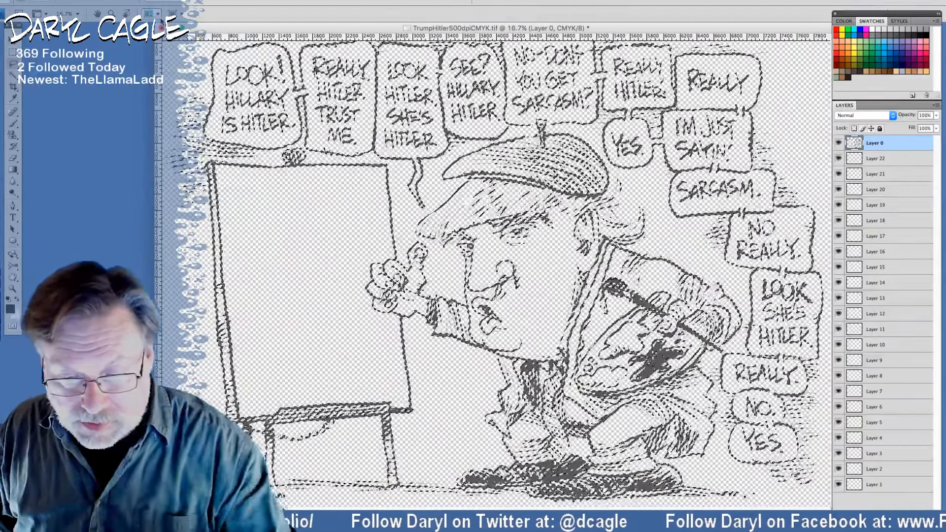
click(87, 1)
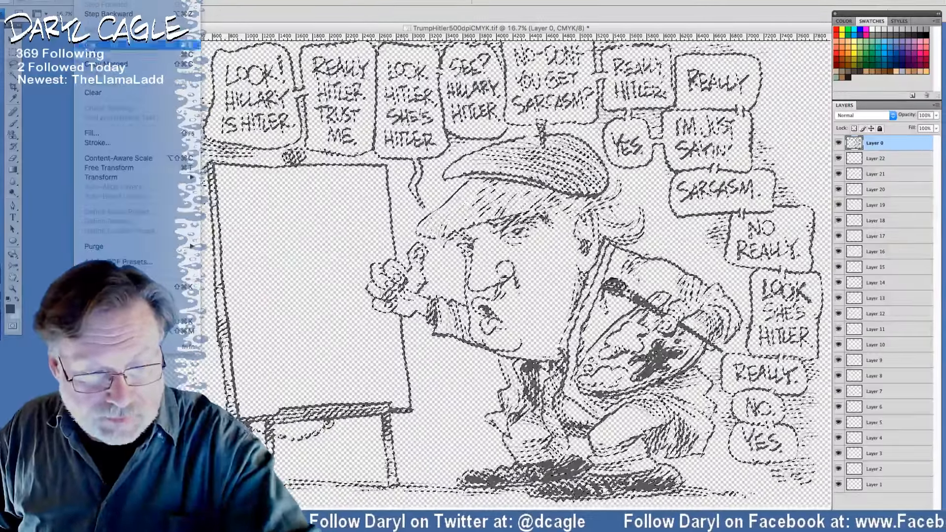
click(93, 135)
key(Return)
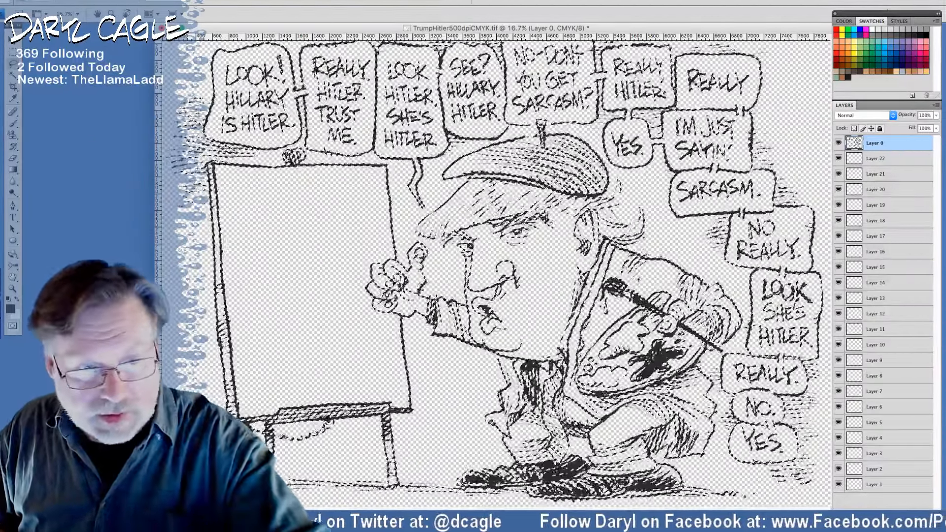
click(86, 1)
click(93, 133)
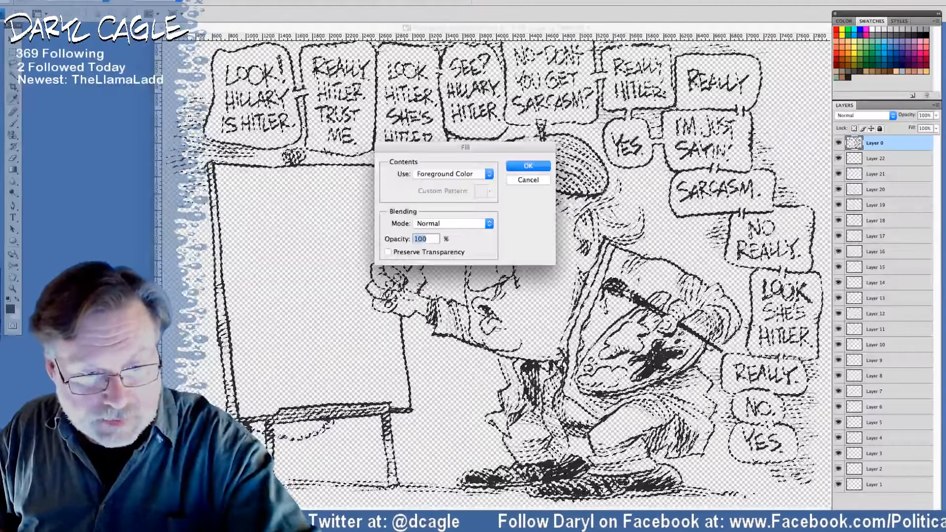
key(Return)
click(86, 1)
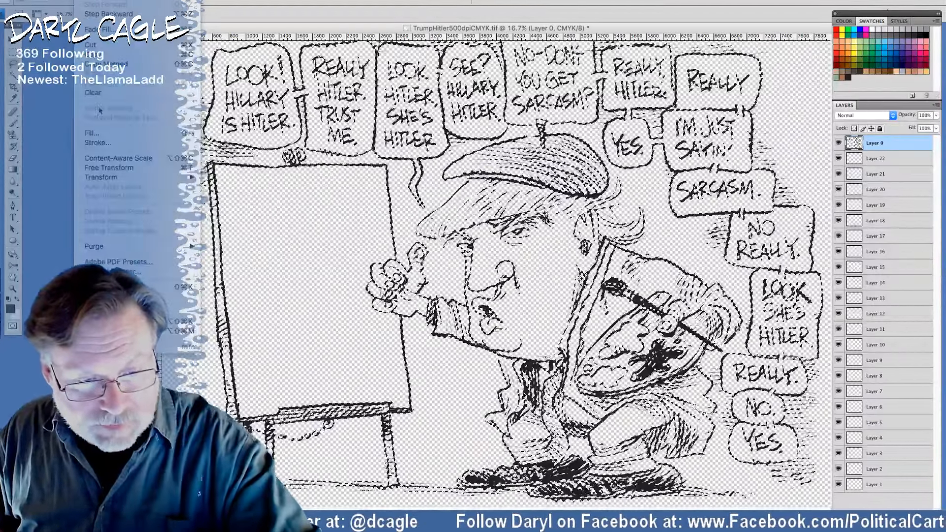
click(94, 134)
key(Return)
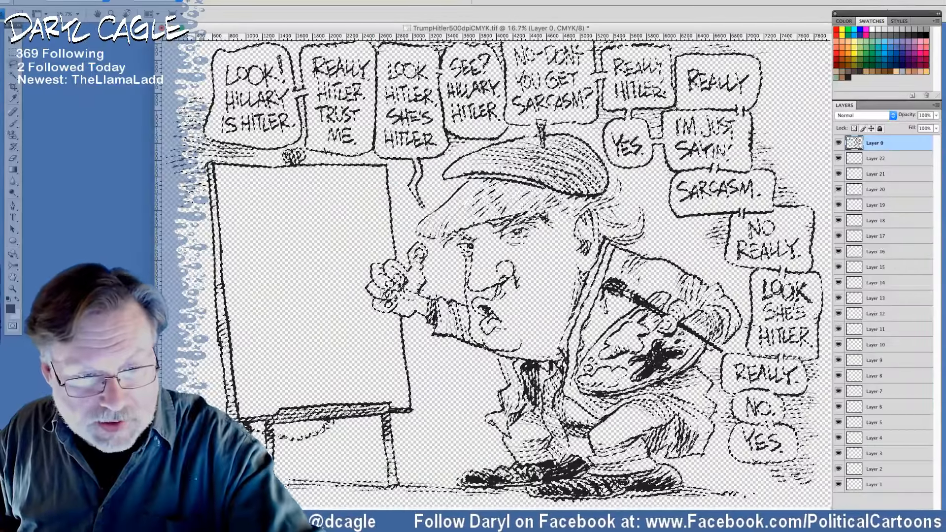
click(86, 1)
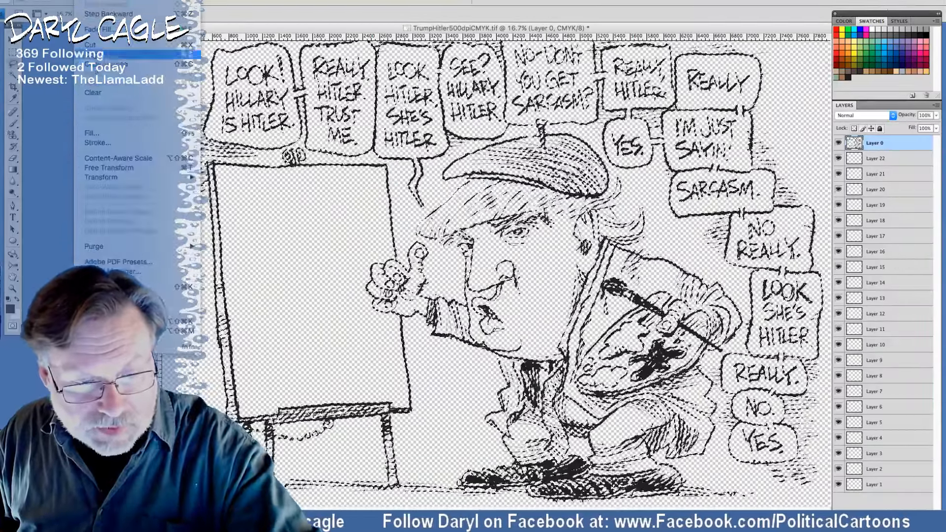
click(91, 133)
key(Return)
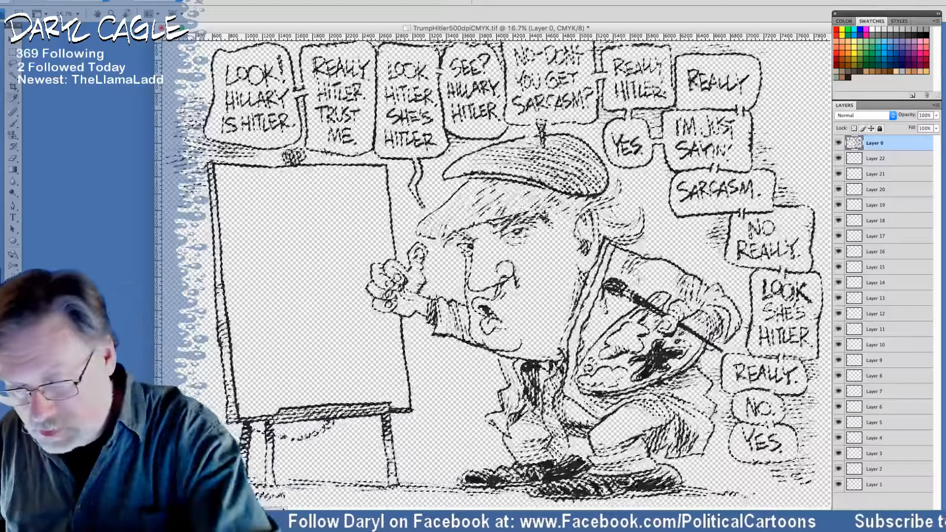
click(10, 309)
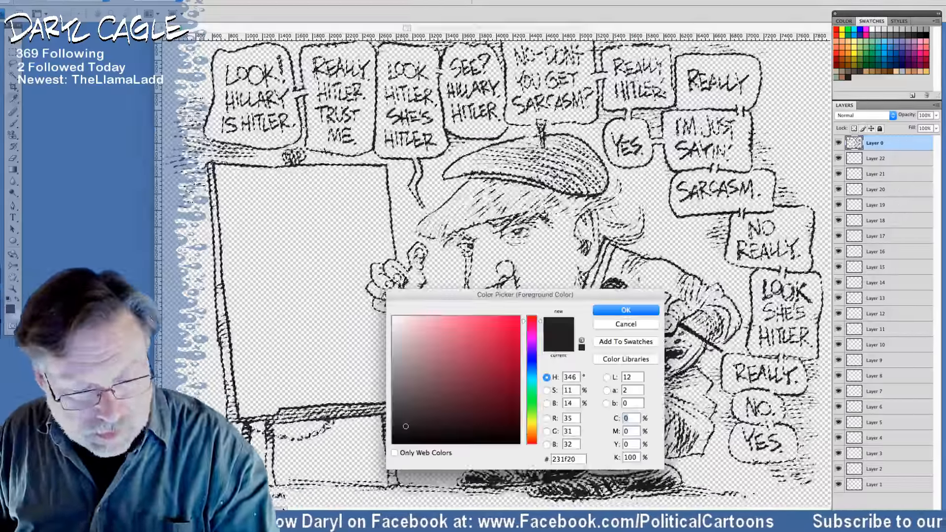
key(Return)
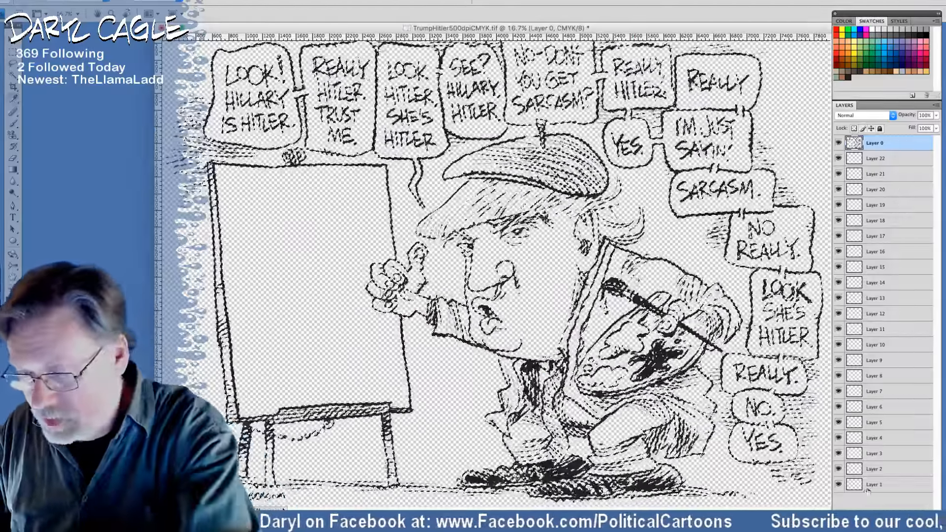
Swap the foreground color to white and fill the whole of the lowest layer, Layer 1, with it.
click(856, 485)
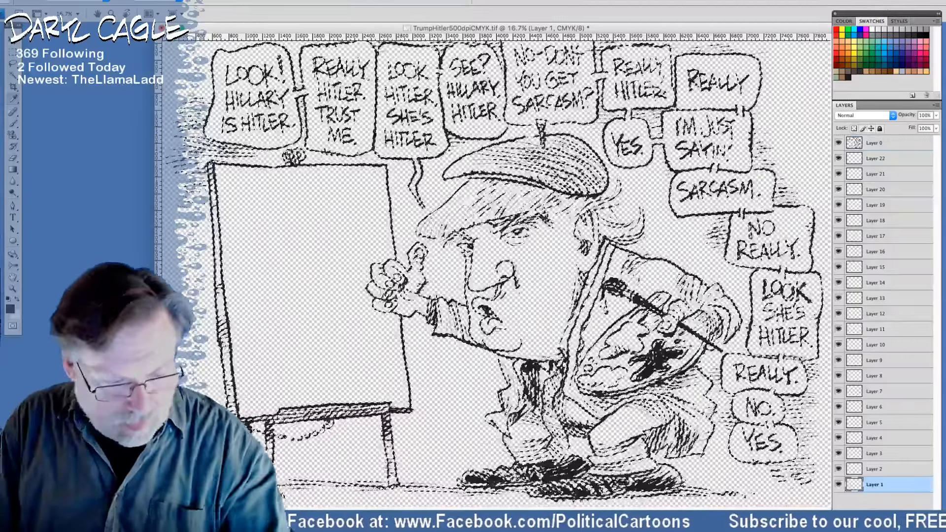
key(ctrl+d)
click(19, 300)
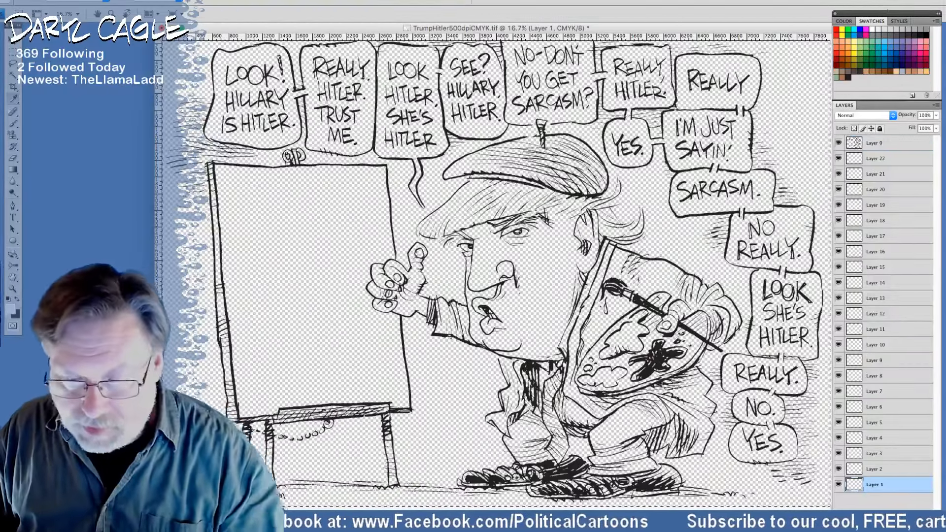
click(81, 129)
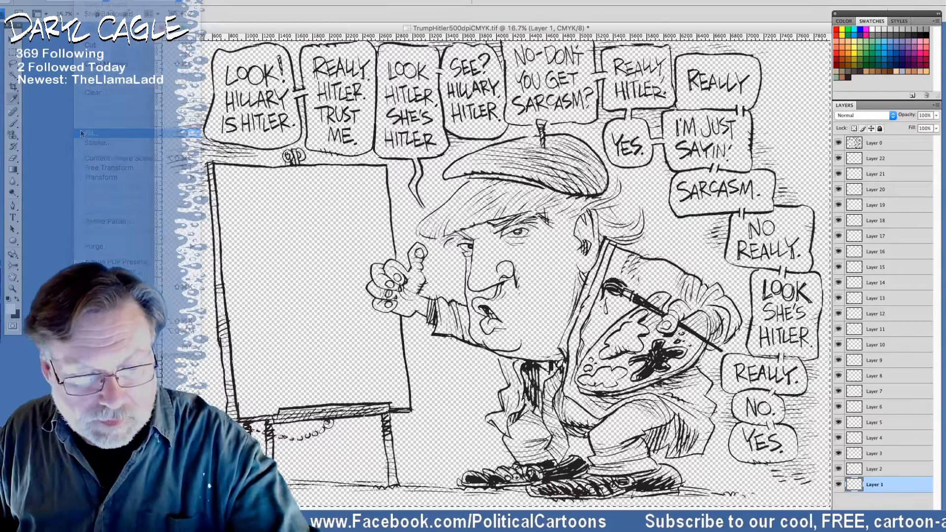
key(Return)
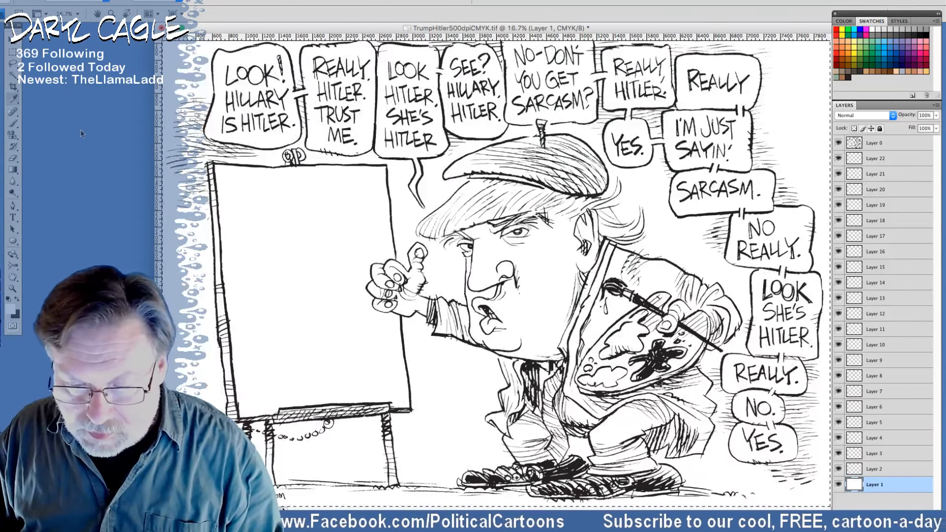
Set the blend mode of the linework layer, Layer 0, to Multiply.
click(874, 143)
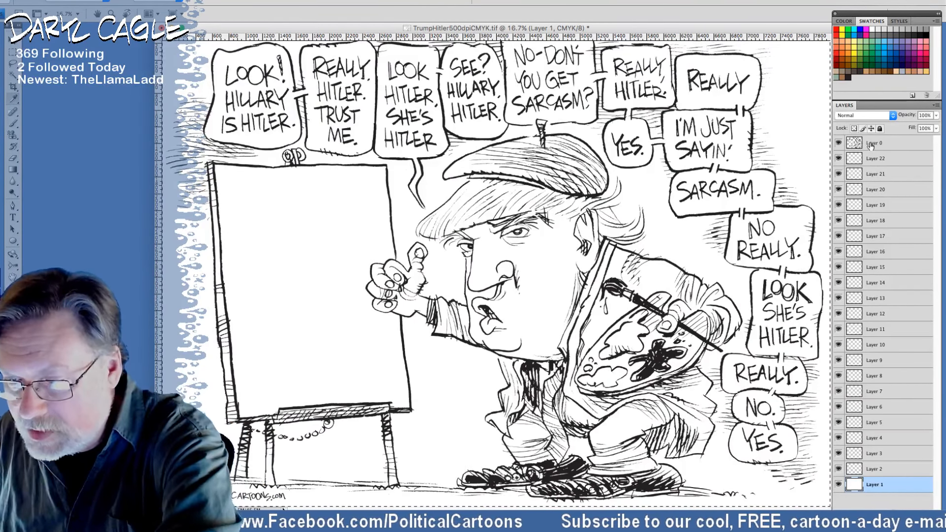
click(858, 114)
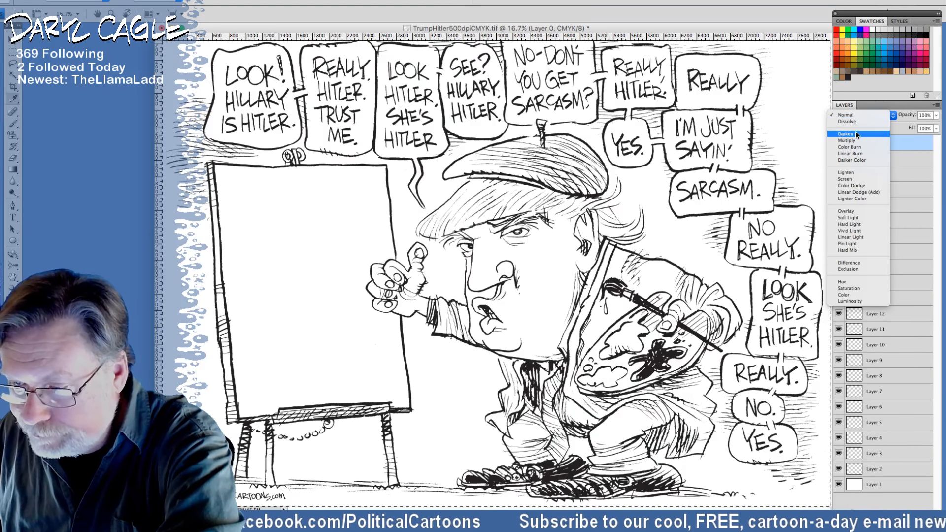
click(853, 140)
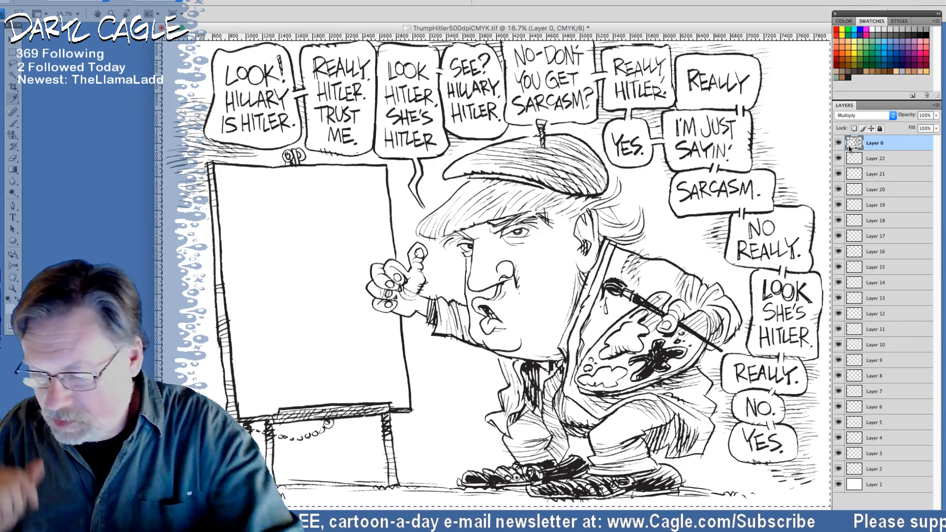
Move the white Layer 1 above Layer 2 and delete the easel's blank canvas area from Layer 1.
drag(868, 467, 865, 464)
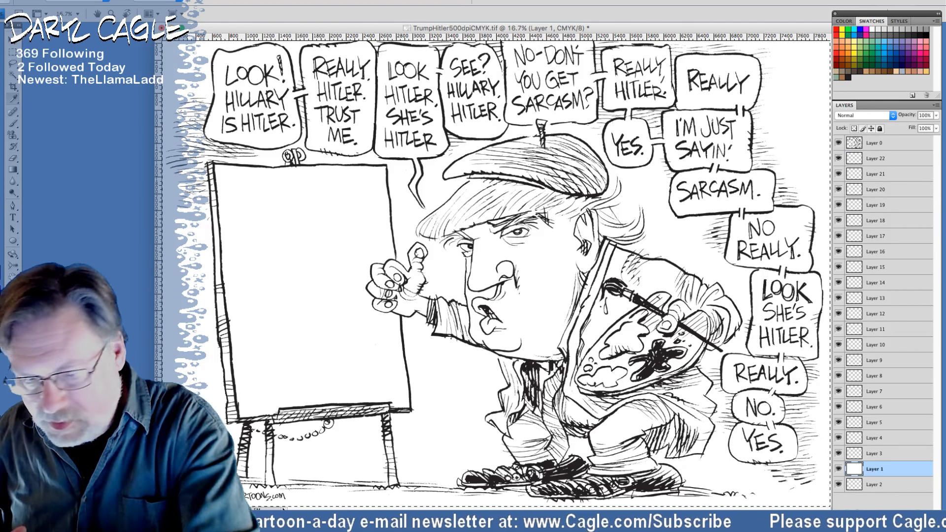
key(w)
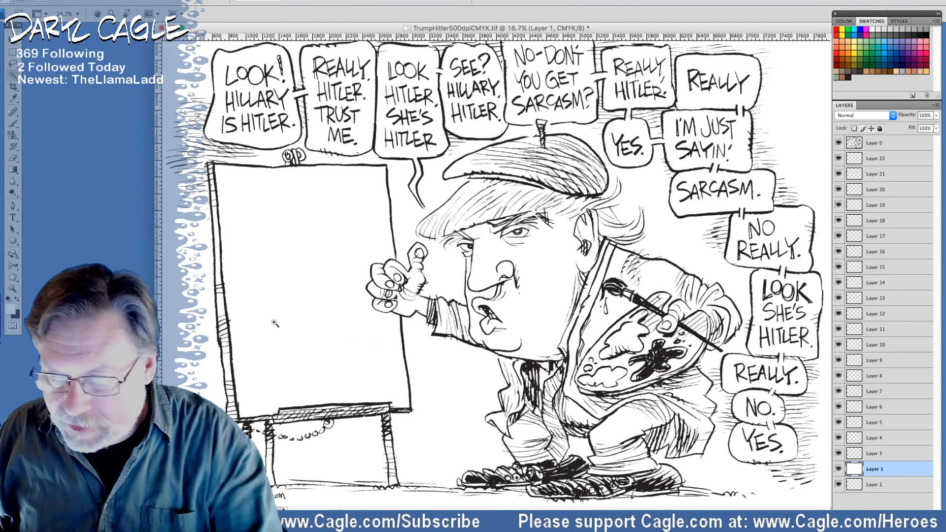
click(868, 144)
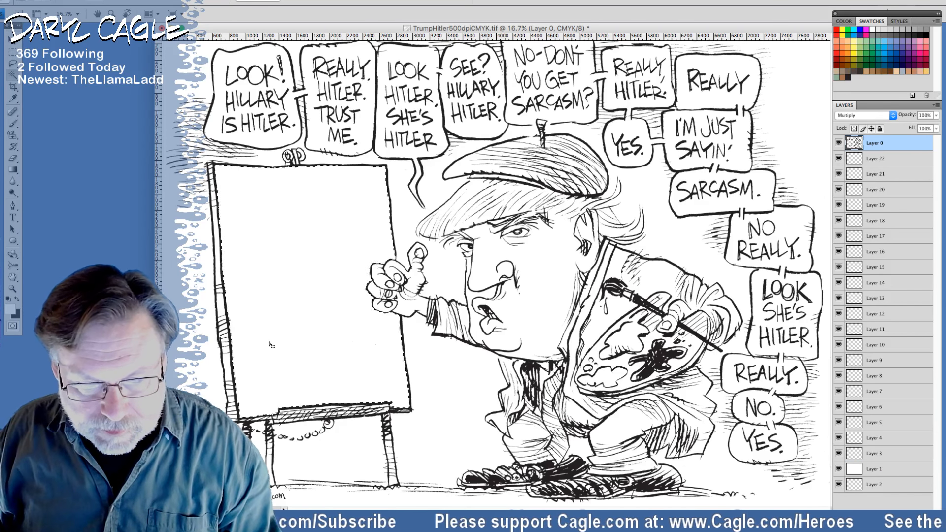
click(870, 467)
key(Delete)
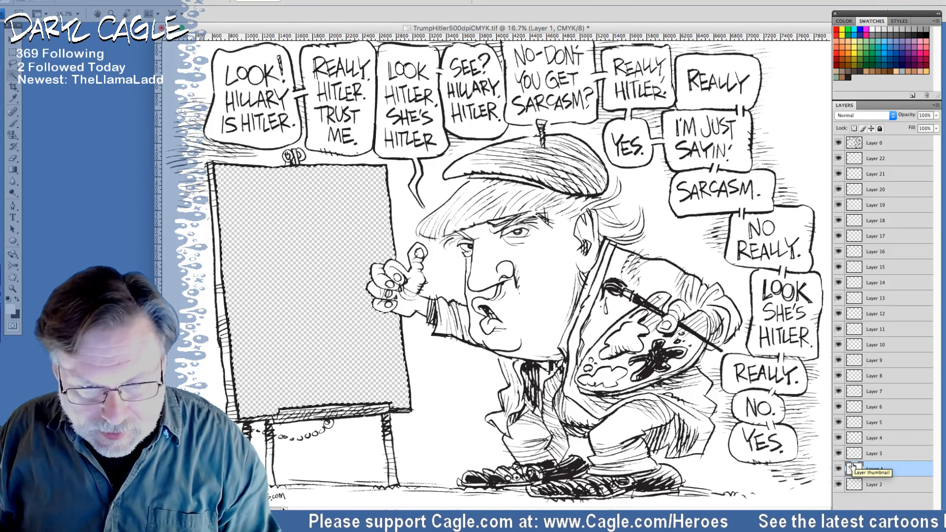
Open Hillary_Clinton_Hitler_Revised.tif and copy the whole of its portrait layer, Layer 0.
key(super+o)
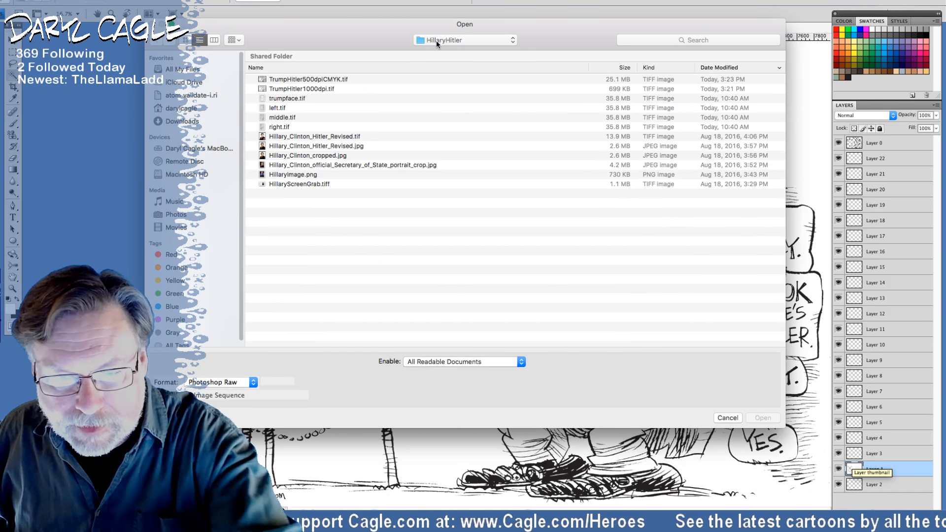
double_click(276, 138)
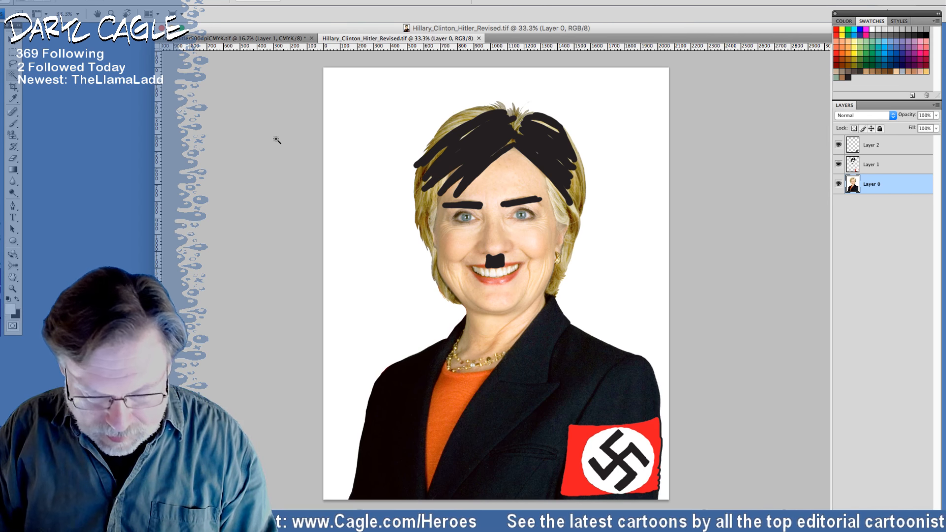
key(ctrl+a)
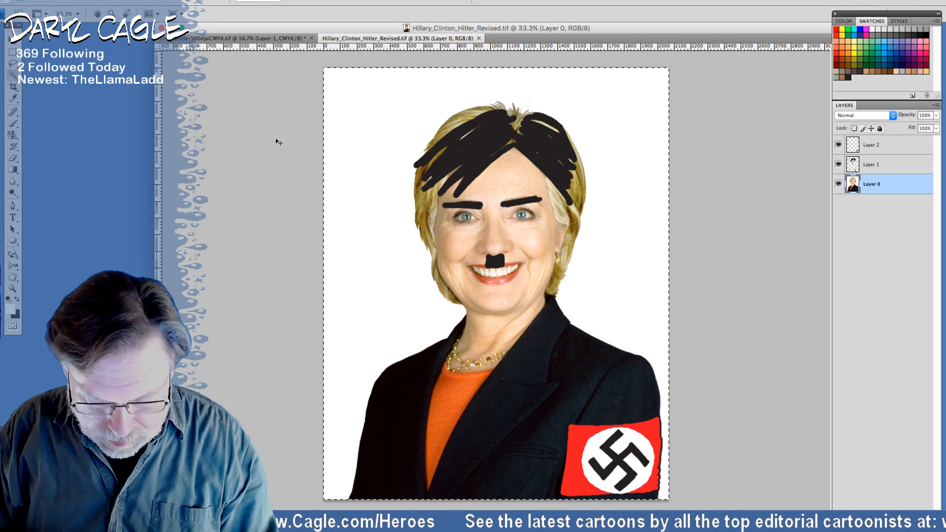
key(w)
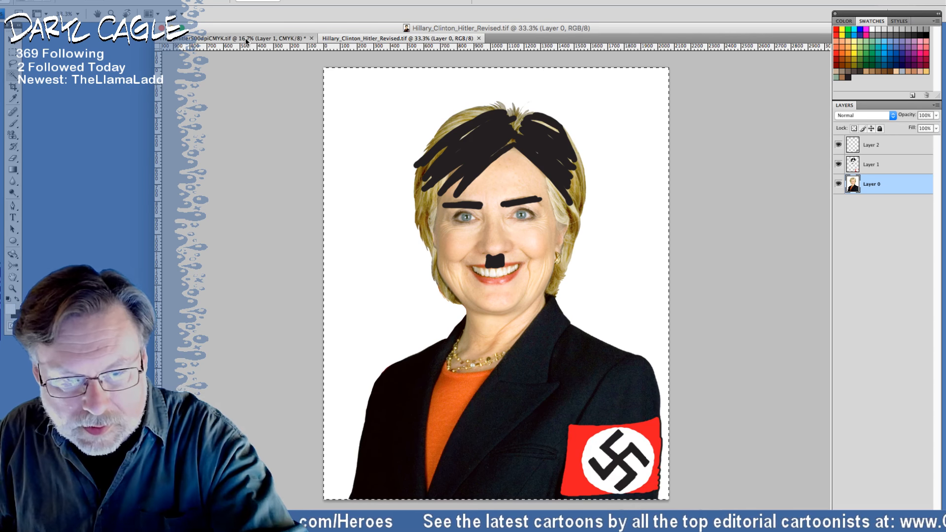
Return to the cartoon document and paste the copied portrait into the lowest layer, Layer 2.
key(ctrl+Tab)
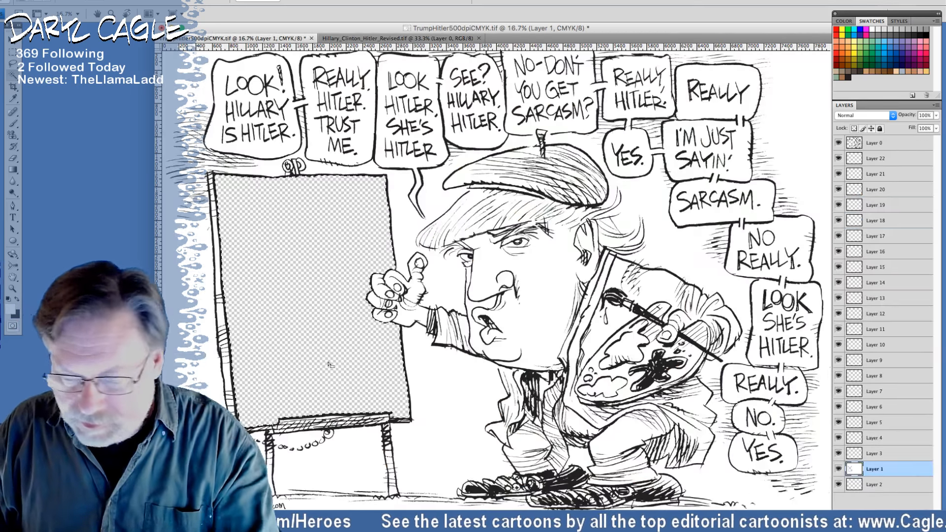
click(875, 484)
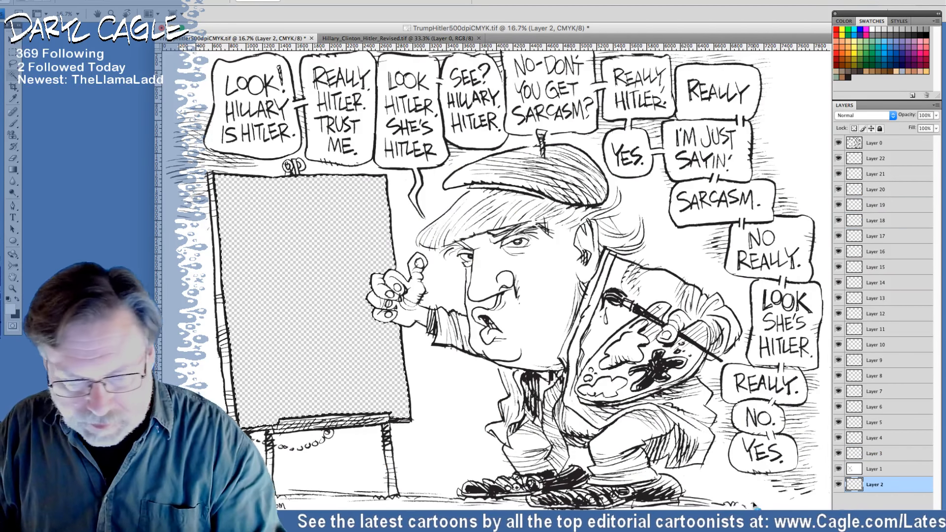
key(ctrl+v)
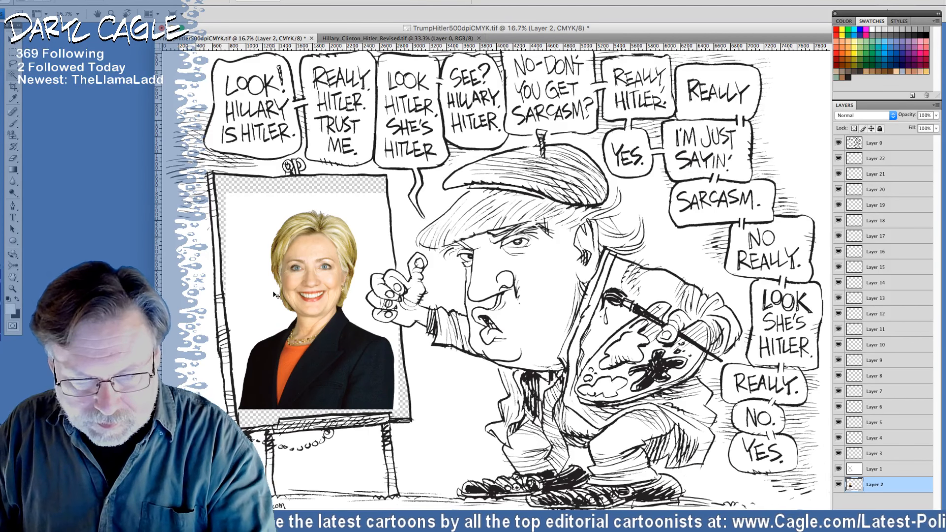
Rotate, move and enlarge the portrait with Free Transform to fill the easel opening, and clear it from Layer 2.
click(109, 1)
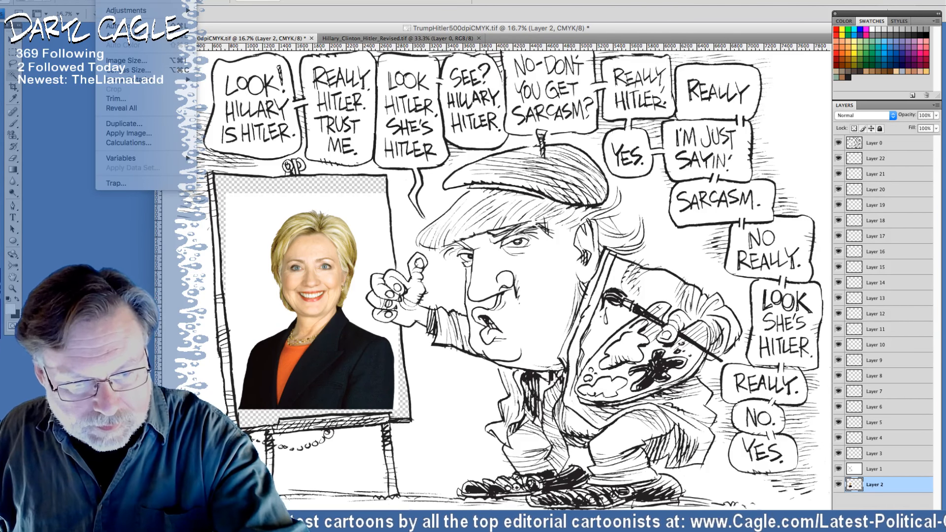
mouse_move(125, 84)
mouse_move(85, 1)
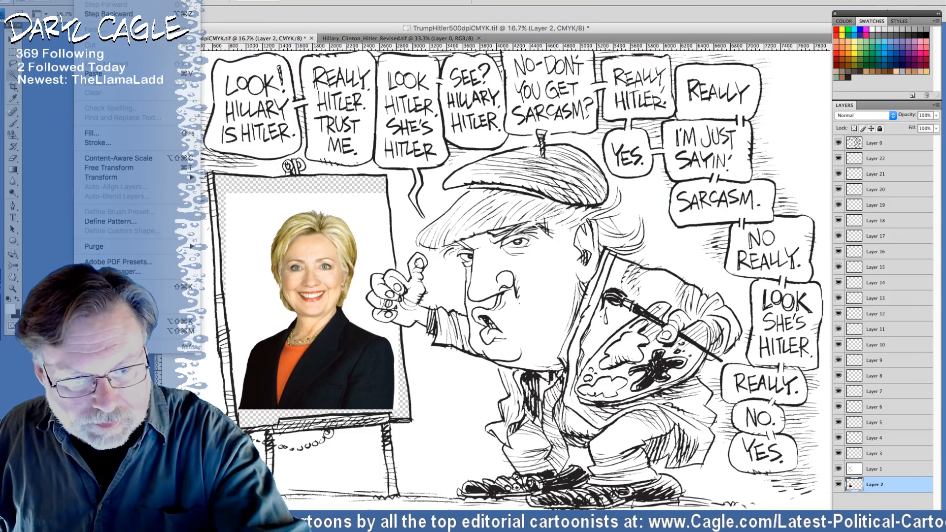
click(111, 166)
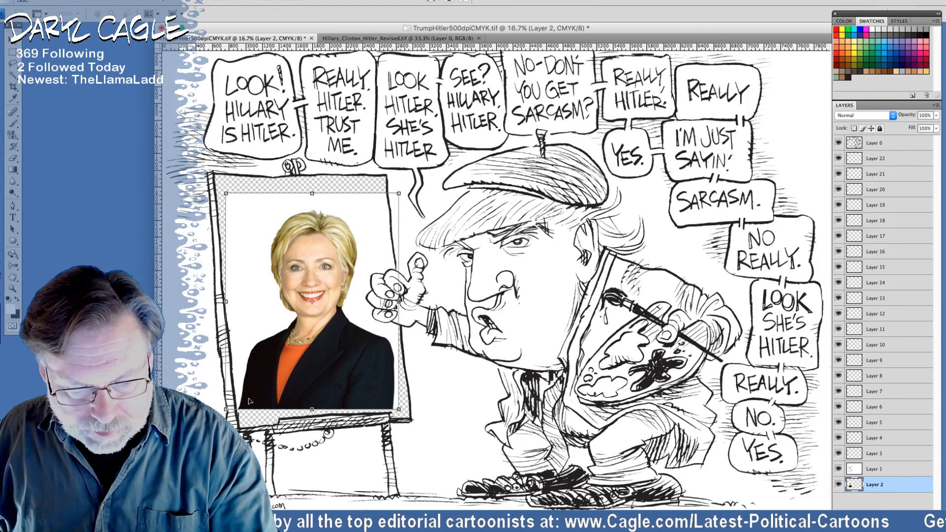
drag(216, 418, 222, 424)
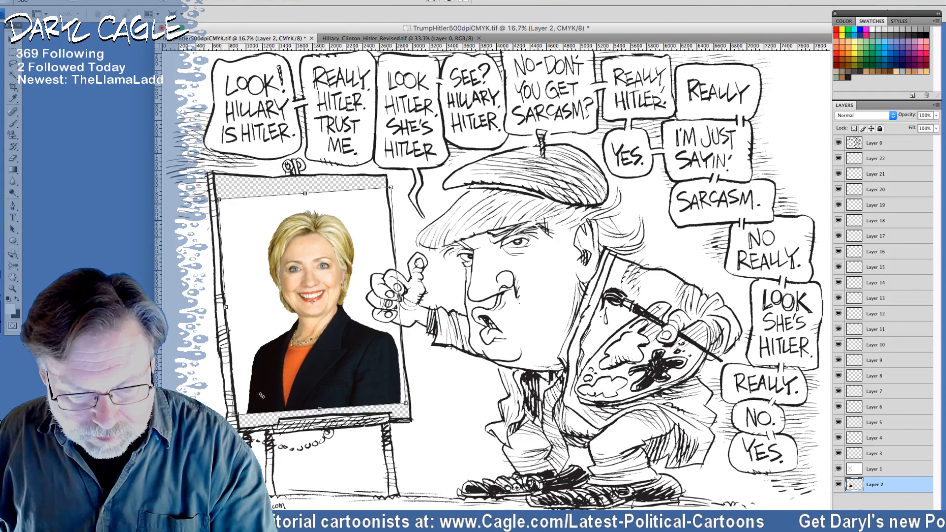
drag(263, 396, 269, 420)
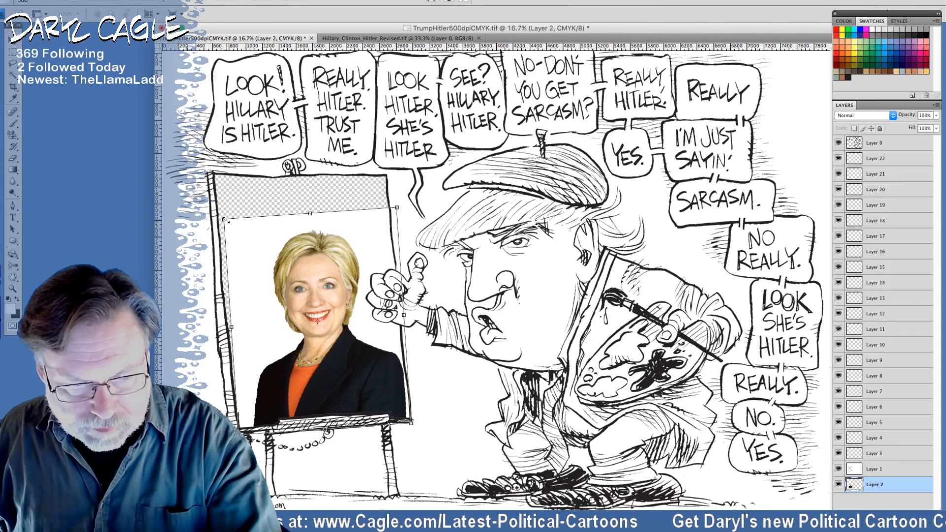
drag(223, 218, 200, 171)
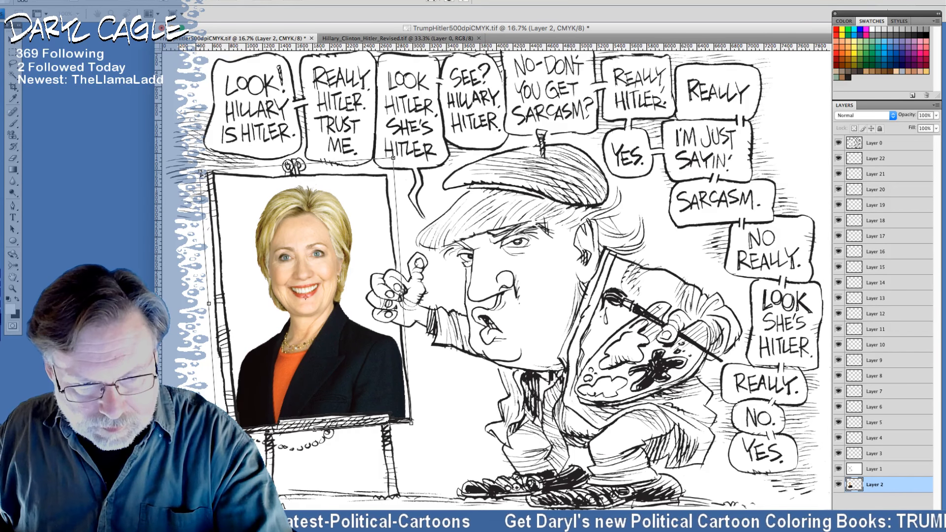
drag(200, 172, 196, 158)
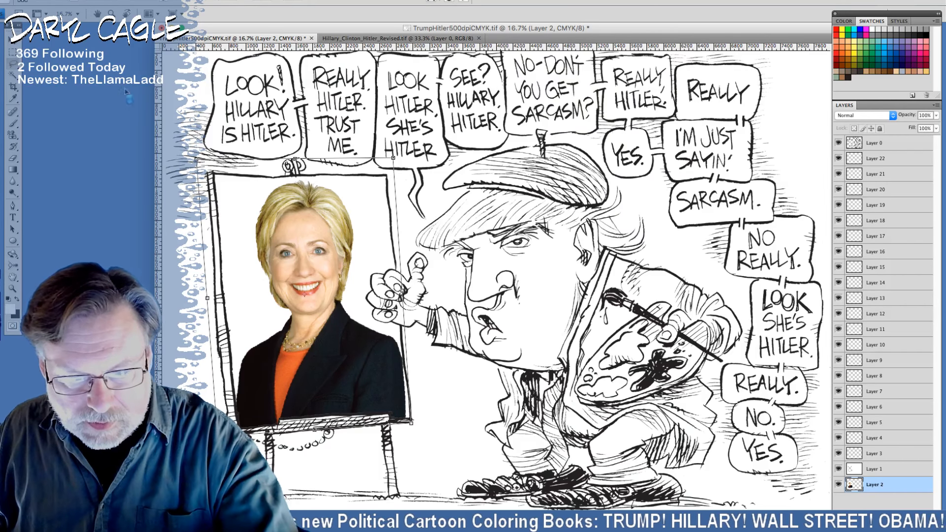
key(Return)
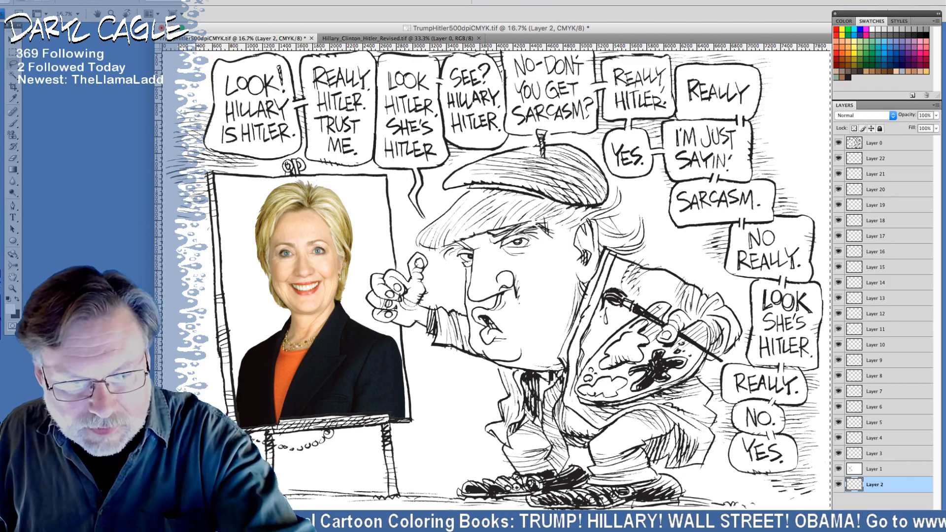
key(Delete)
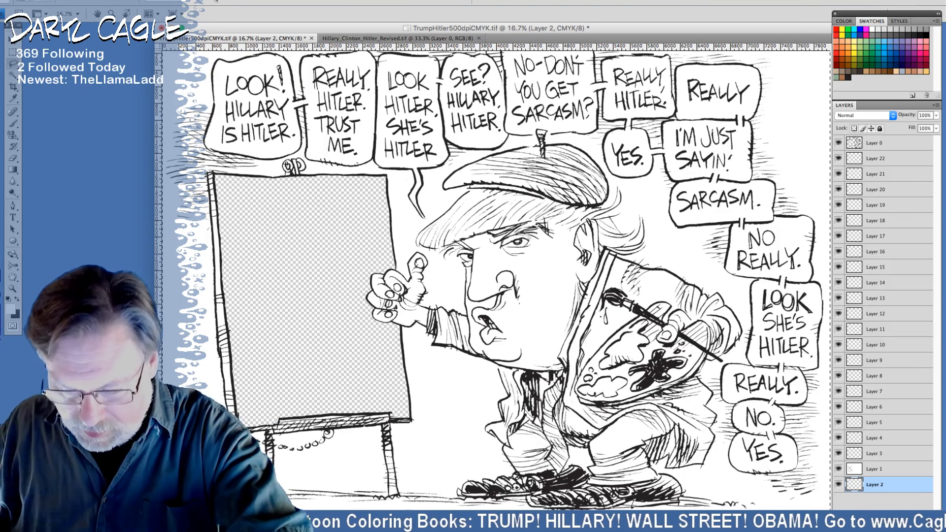
Open Hillary_Clinton_Hitler_Revised.jpg from the HillaryHitler folder.
key(ctrl+shift+s)
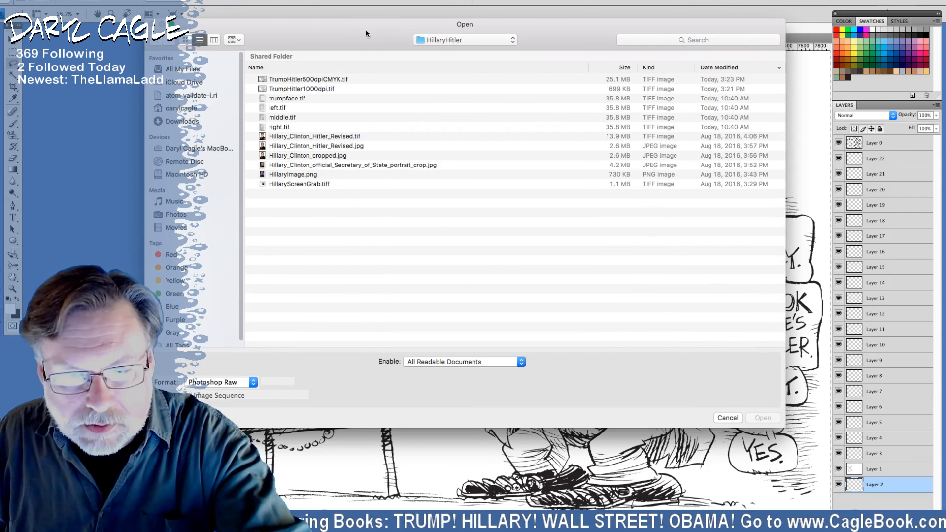
double_click(279, 147)
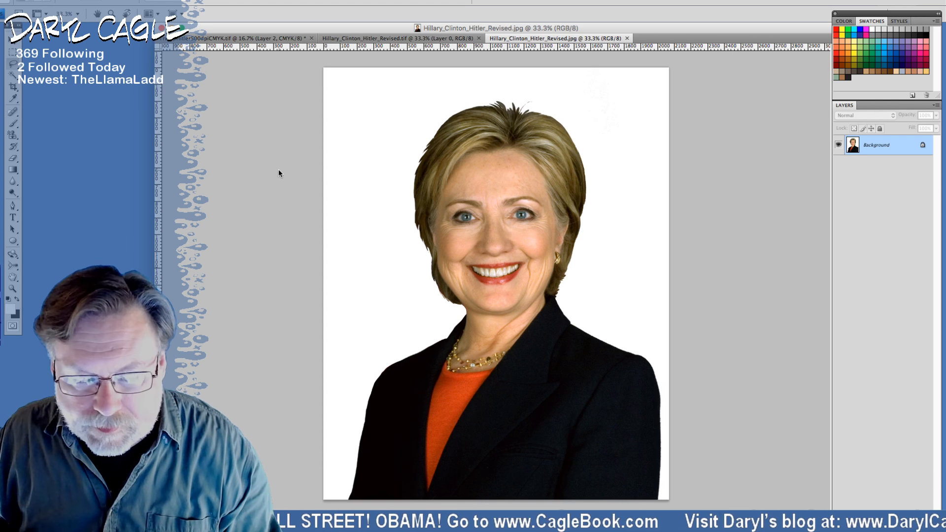
key(super+o)
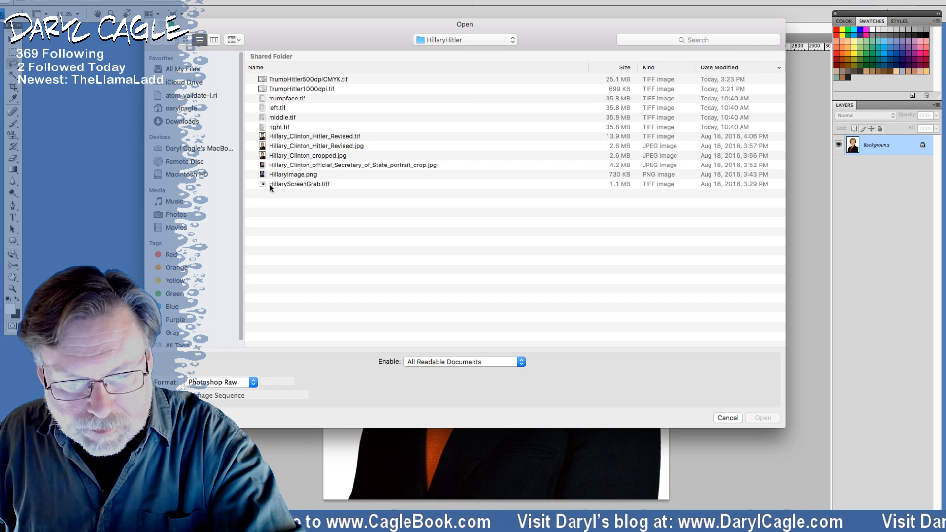
double_click(271, 145)
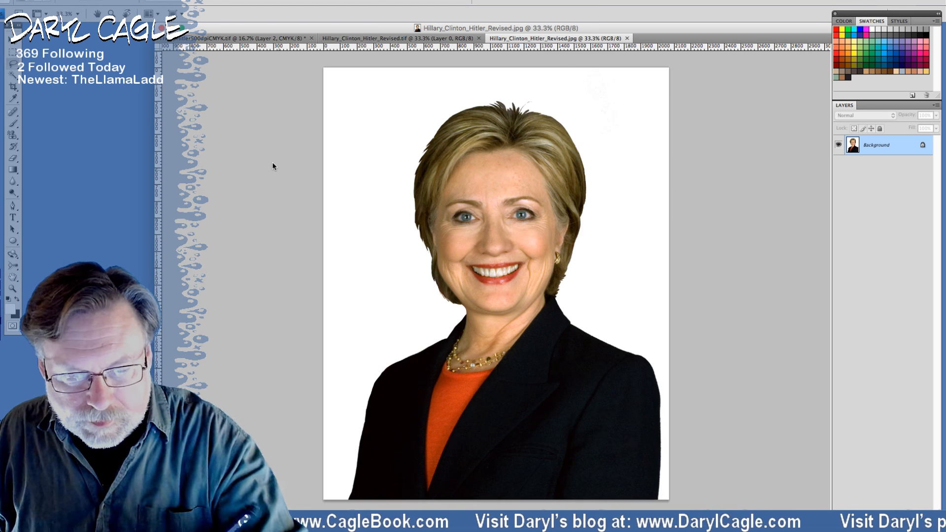
Copy all of Layer 0 from Hillary_Clinton_Hitler_Revised.tif and paste it into Layer 2 of the cartoon.
key(ctrl+shift+Tab)
key(ctrl+a)
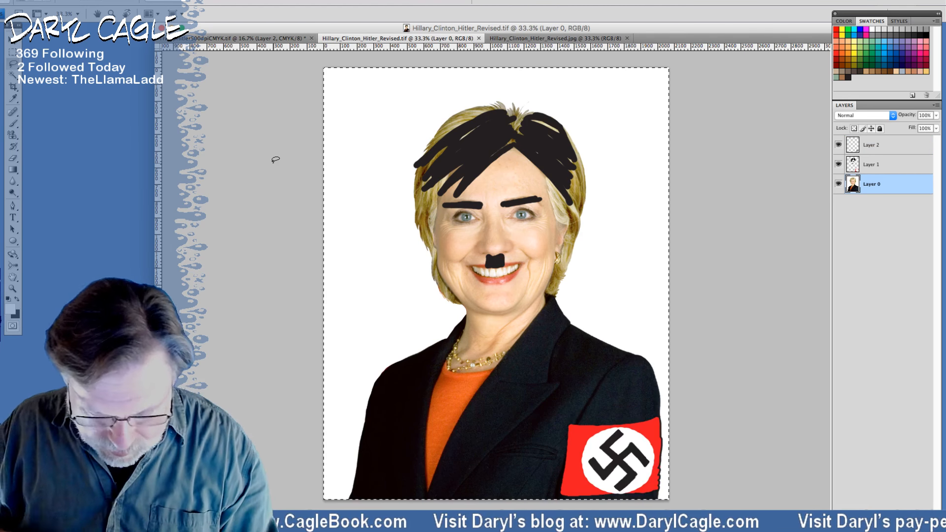
key(l)
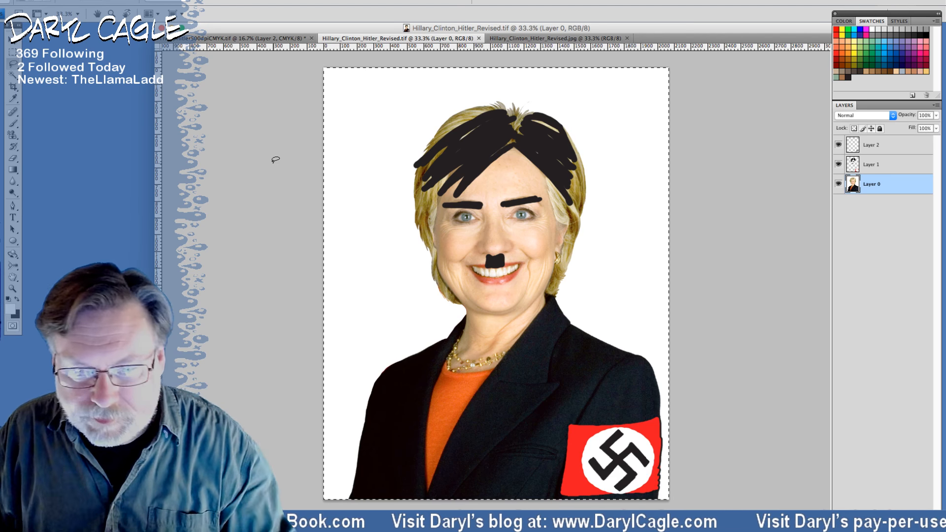
click(239, 45)
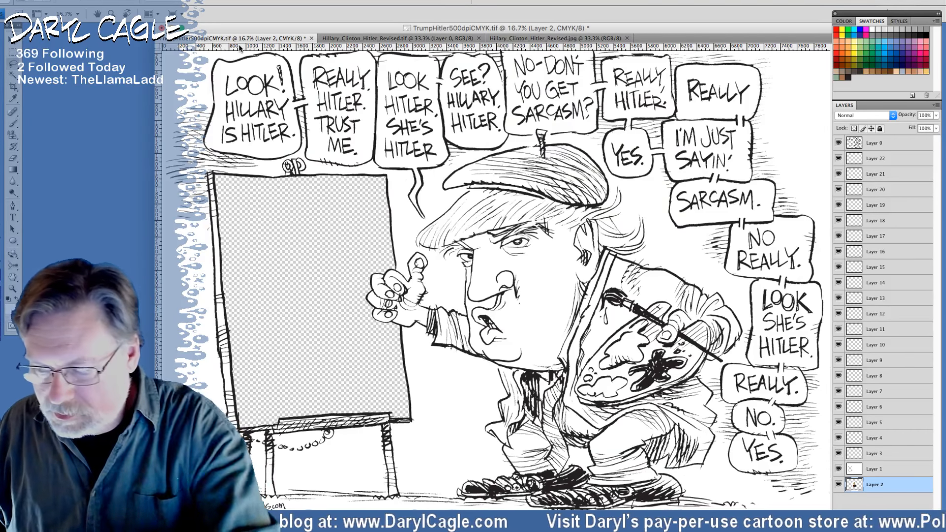
Hide Layer 1, try moving the pasted portrait onto the easel, and undo the move.
click(837, 470)
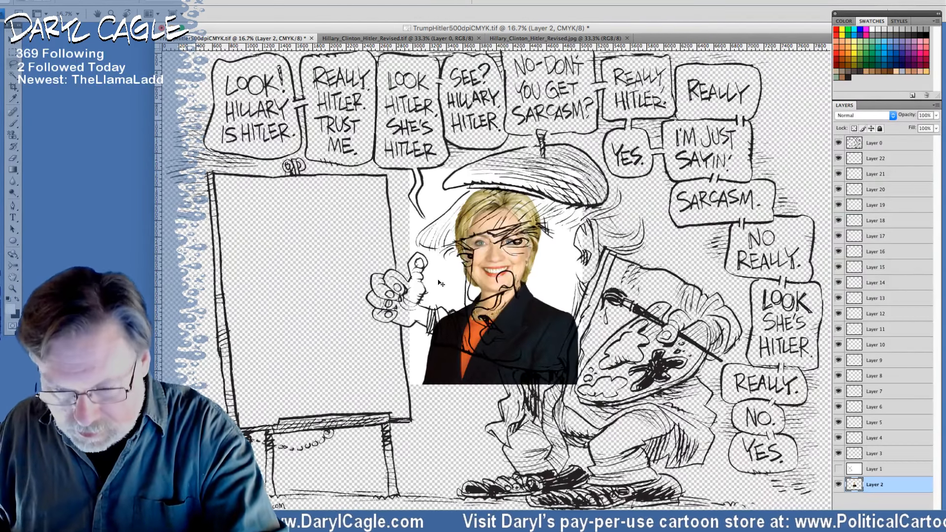
drag(440, 283, 254, 316)
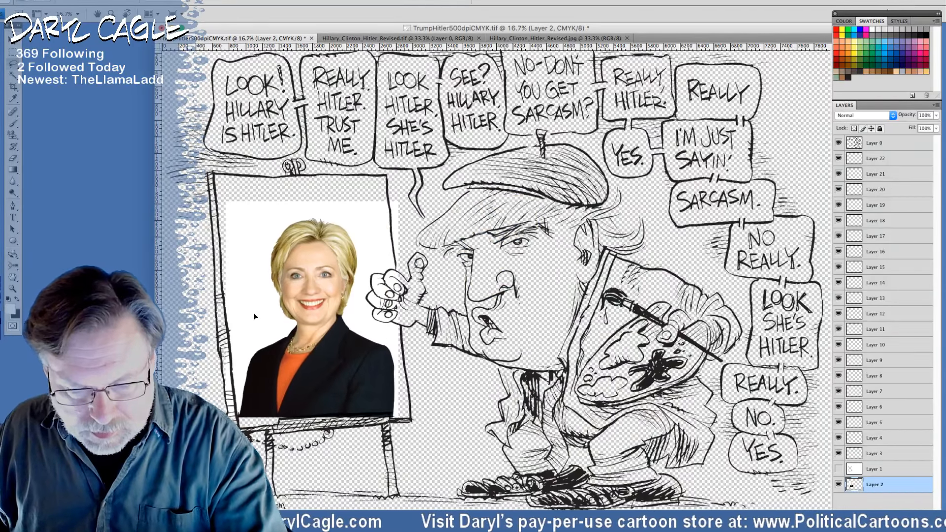
key(l)
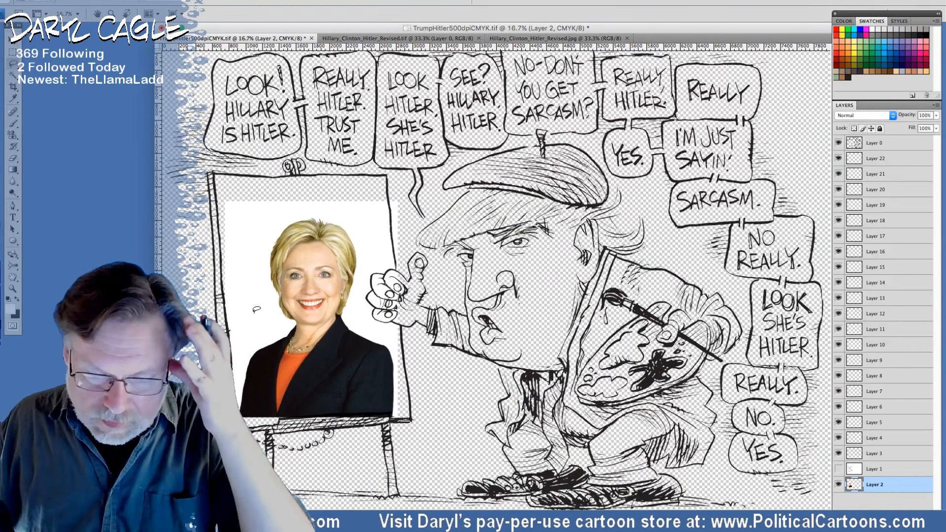
key(ctrl+z)
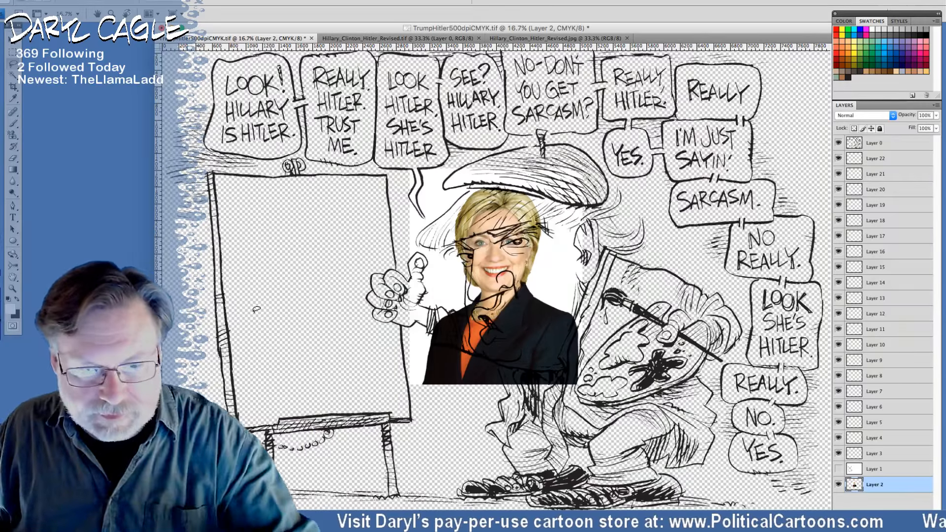
Flatten all layers of Hillary_Clinton_Hitler_Revised.tif into one background and save the file.
click(351, 39)
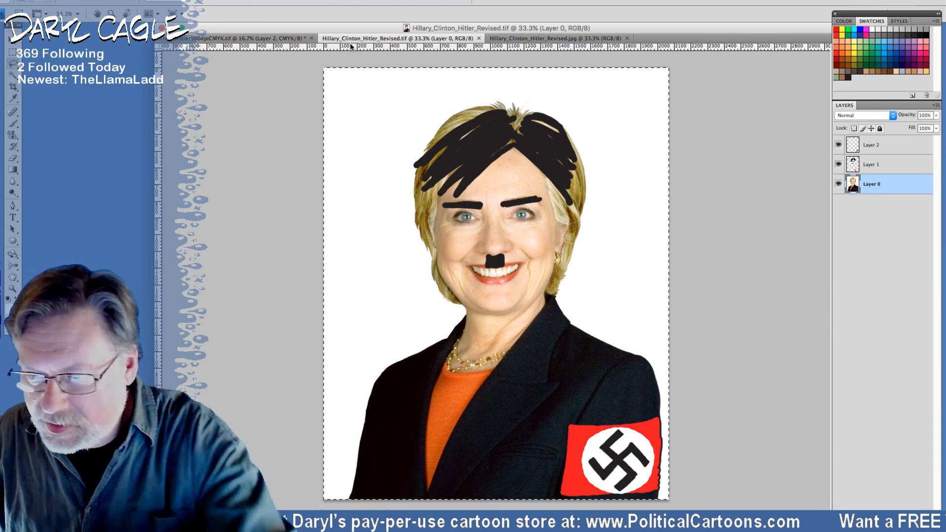
click(936, 106)
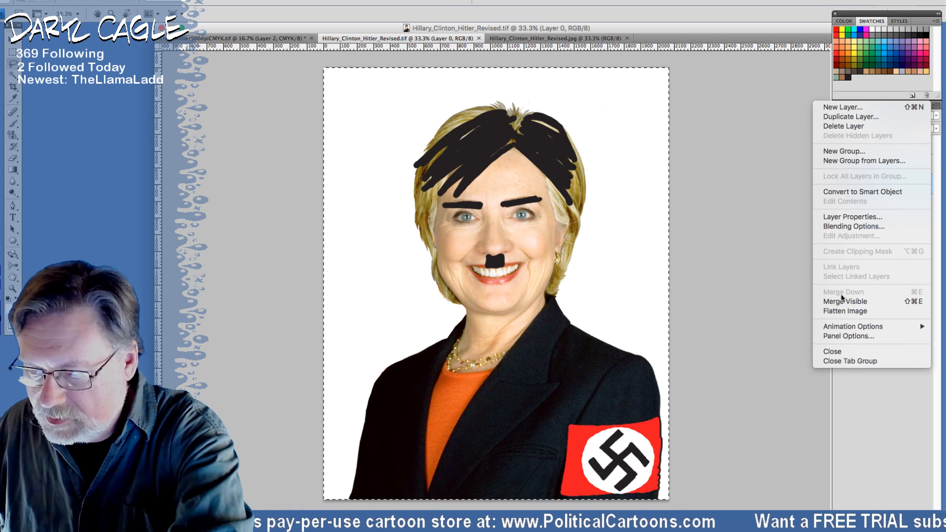
click(844, 310)
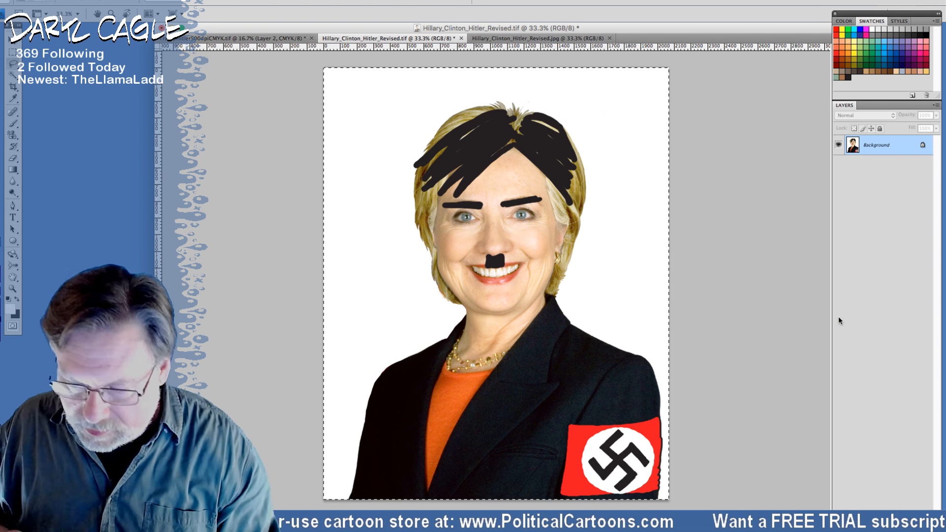
key(super+s)
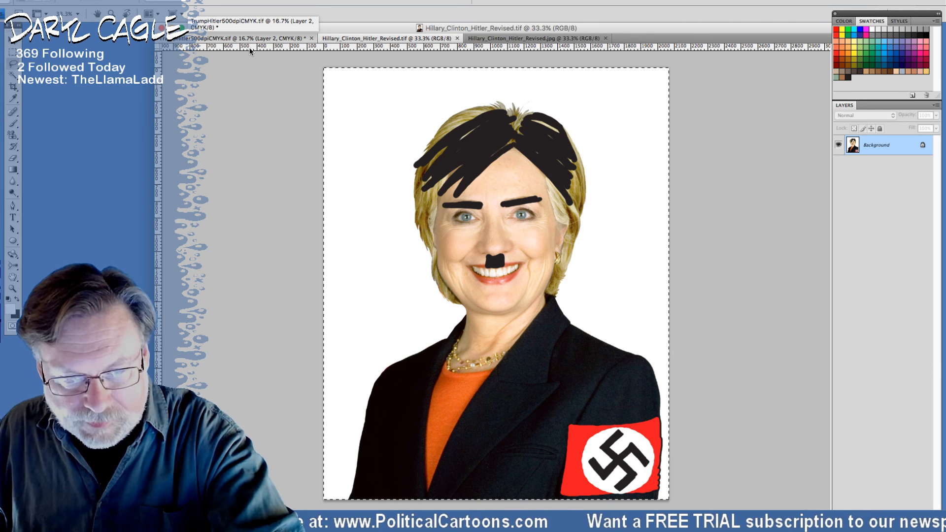
Replace the portrait pasted in Layer 2 of the cartoon with the flattened version from Hillary_Clinton_Hitler_Revised.tif.
key(ctrl+shift+Tab)
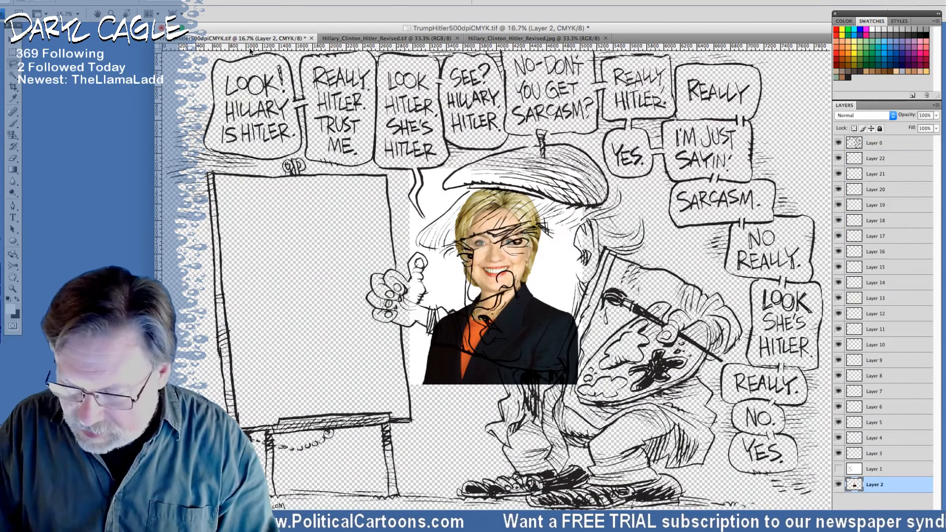
key(super+x)
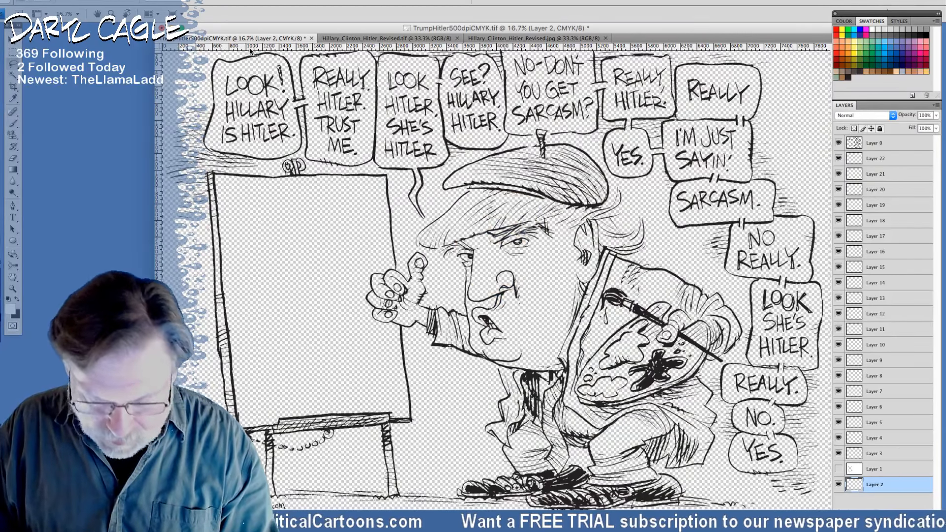
key(super+c)
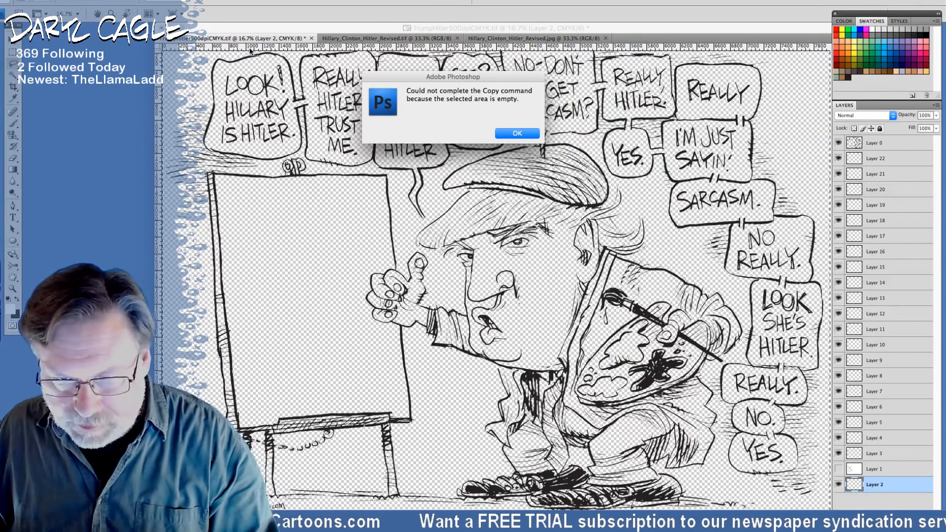
key(Return)
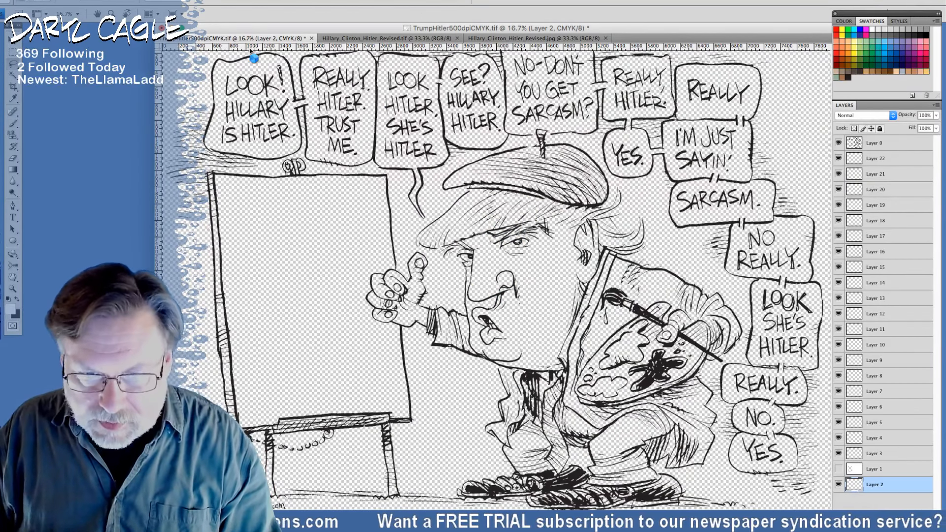
key(super+z)
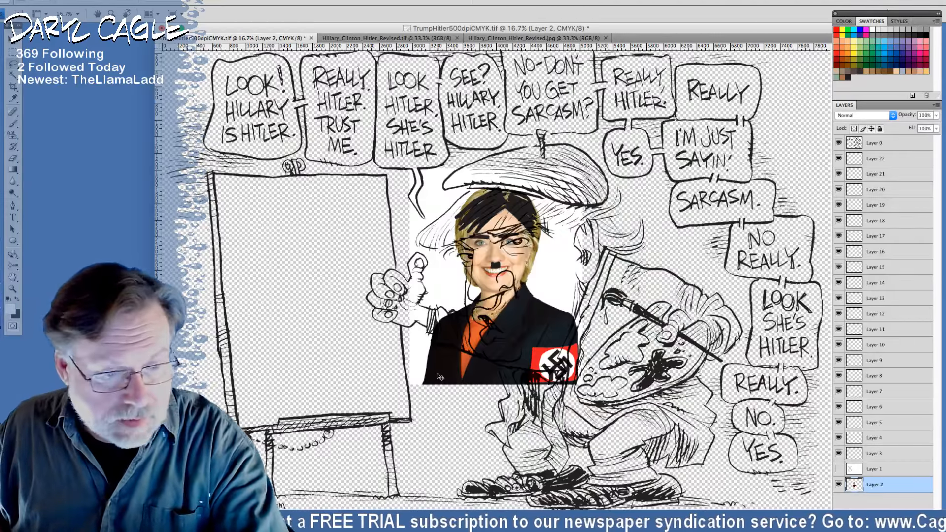
Move the pasted portrait onto the easel and use Free Transform to tilt it counterclockwise and stretch it upward and sideways across the opening.
drag(440, 377, 262, 411)
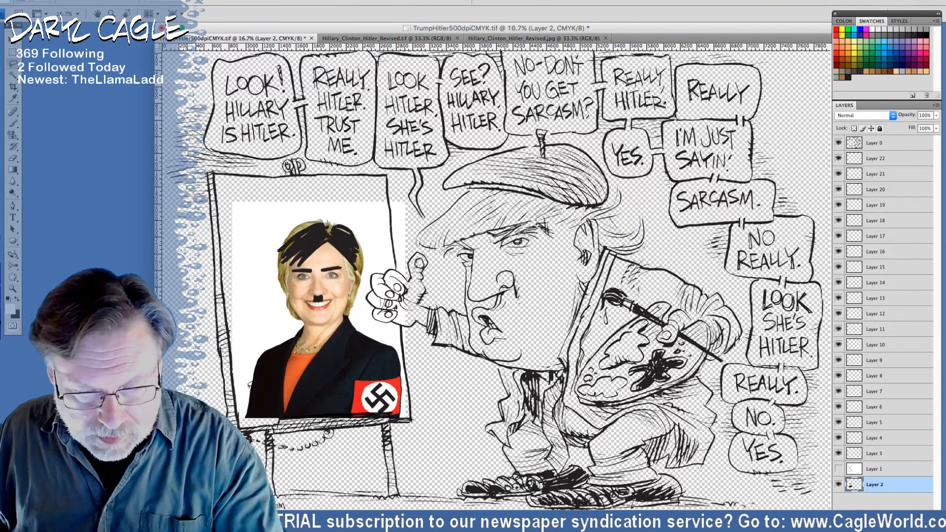
click(83, 1)
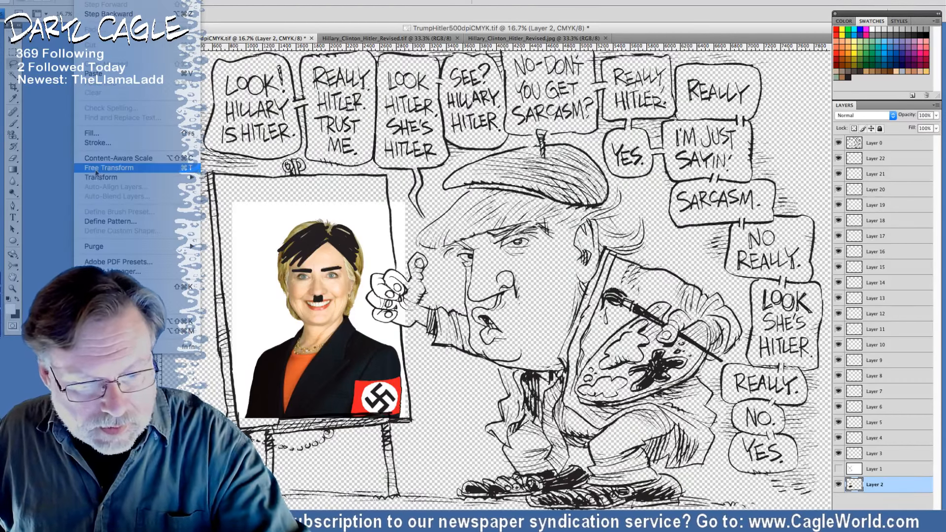
click(113, 169)
drag(414, 193, 405, 186)
drag(254, 399, 250, 405)
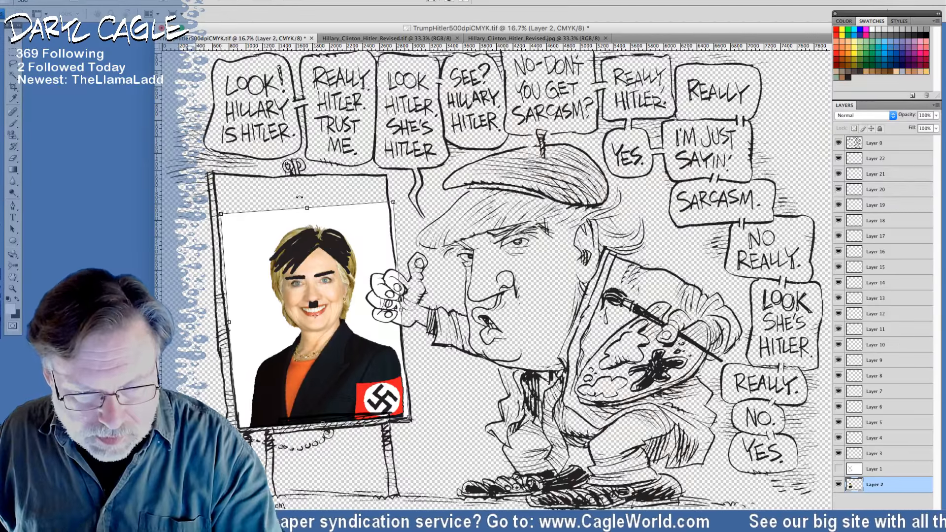
drag(305, 201, 303, 162)
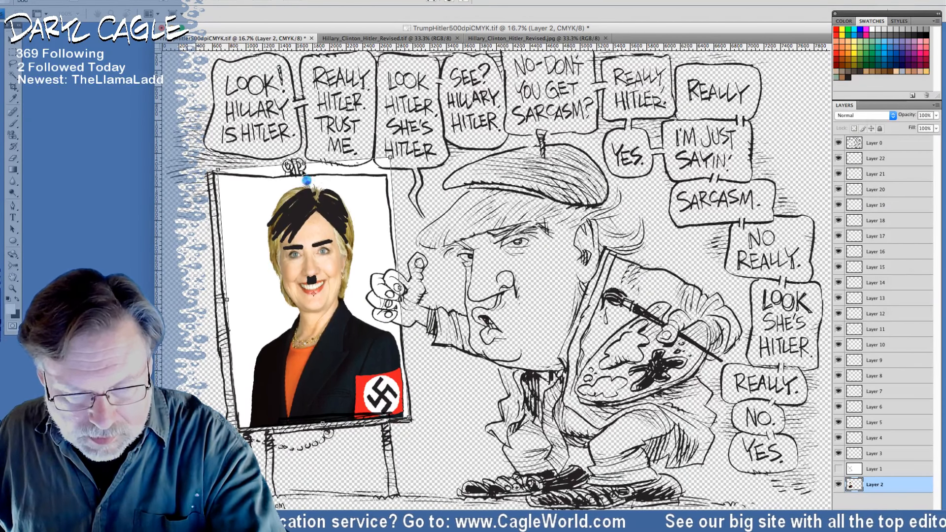
drag(226, 299, 201, 301)
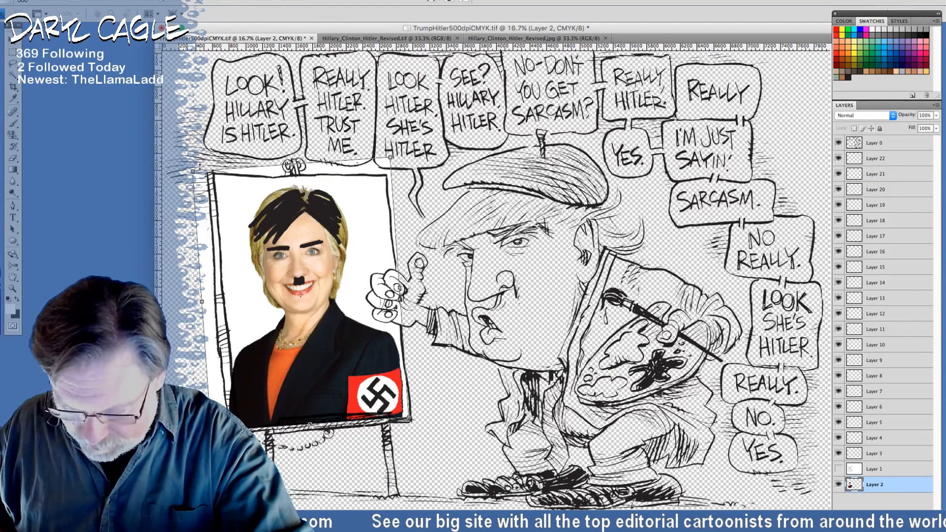
Fine-tune the portrait's corners and edges to fit the easel opening, apply the transform and show Layer 1 again.
drag(197, 171, 191, 165)
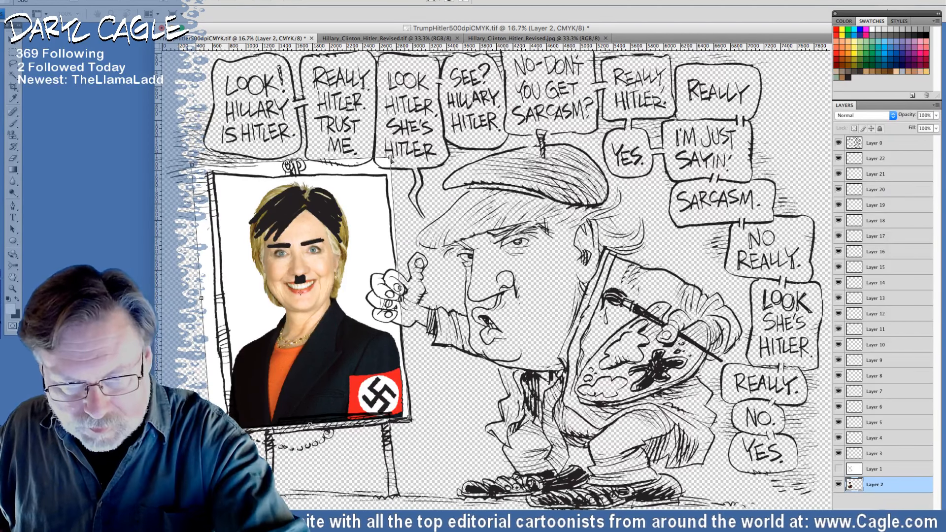
drag(390, 159, 402, 163)
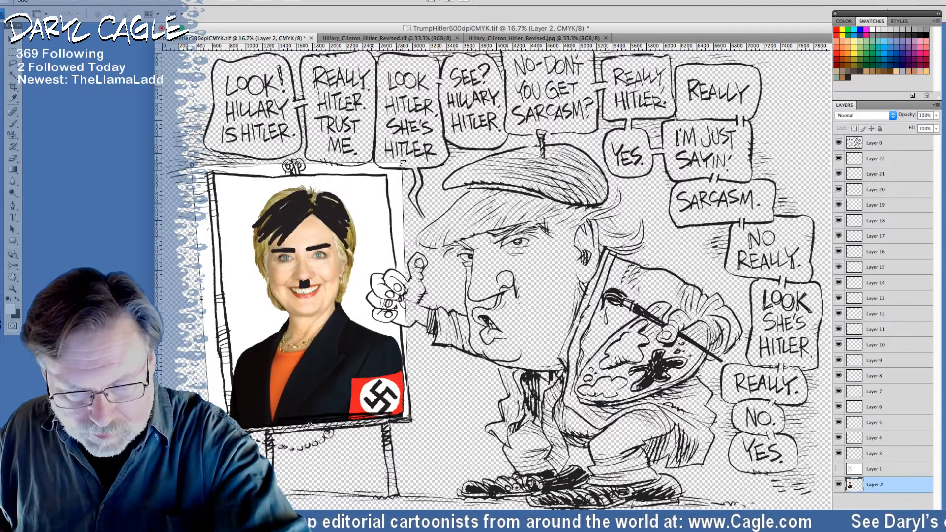
drag(201, 299, 206, 299)
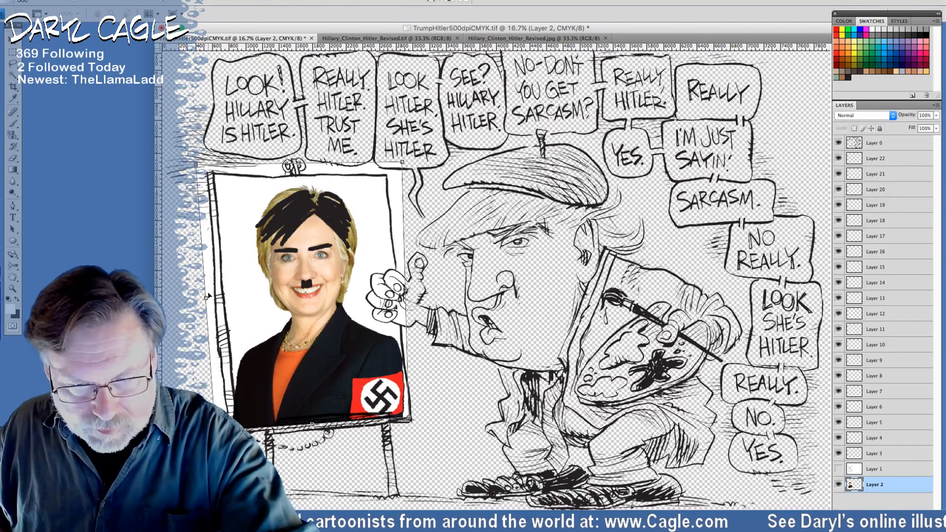
drag(195, 166, 187, 156)
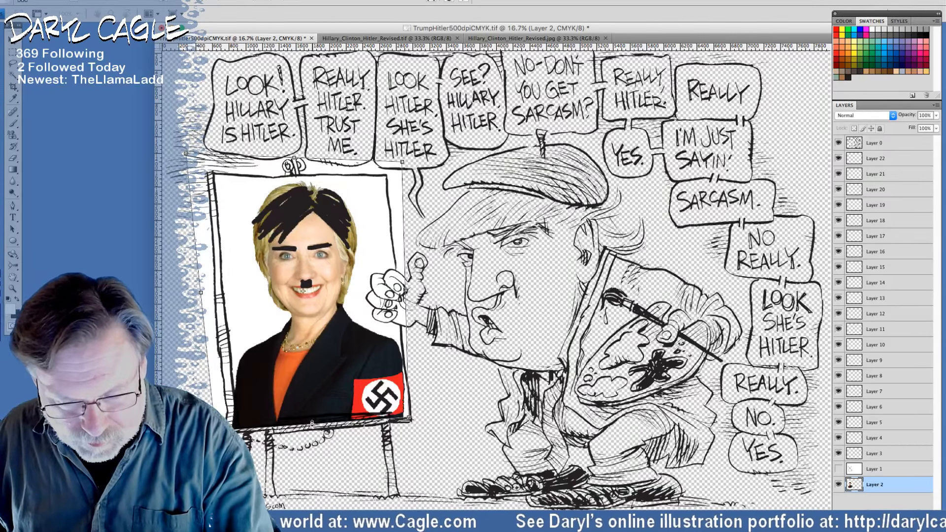
drag(311, 422, 310, 414)
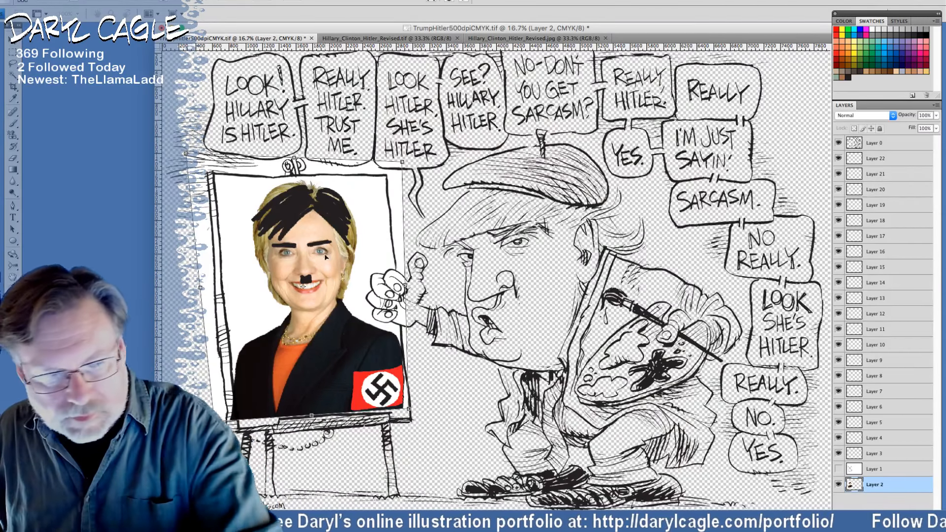
click(13, 66)
key(Return)
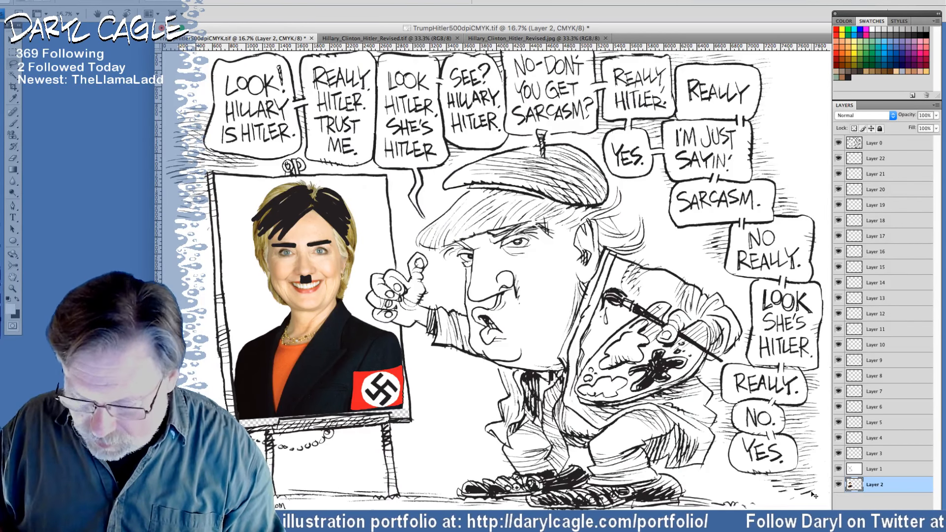
Sample the black of the portrait's jacket near its lower edge as the foreground color and switch to the Brush tool.
key(ctrl+plus)
key(ctrl+plus)
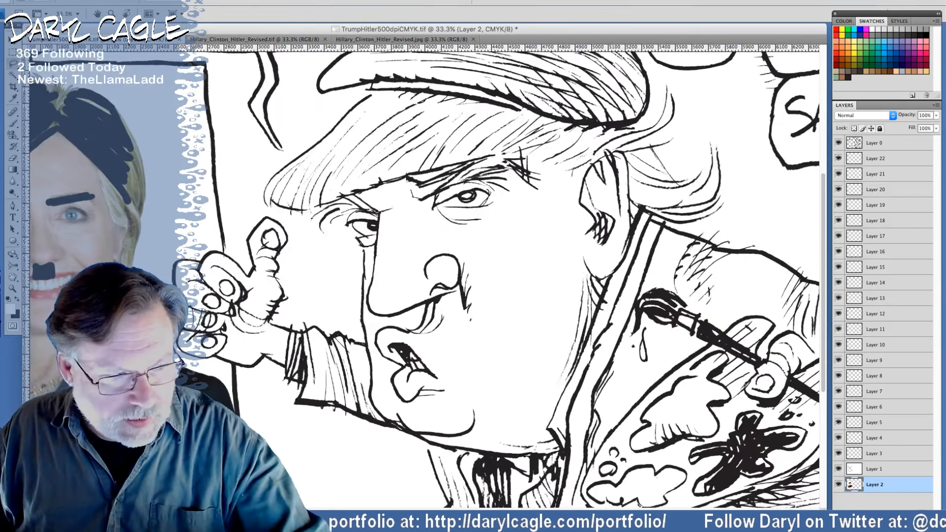
drag(253, 294, 537, 194)
scroll(588, 179, down, 2)
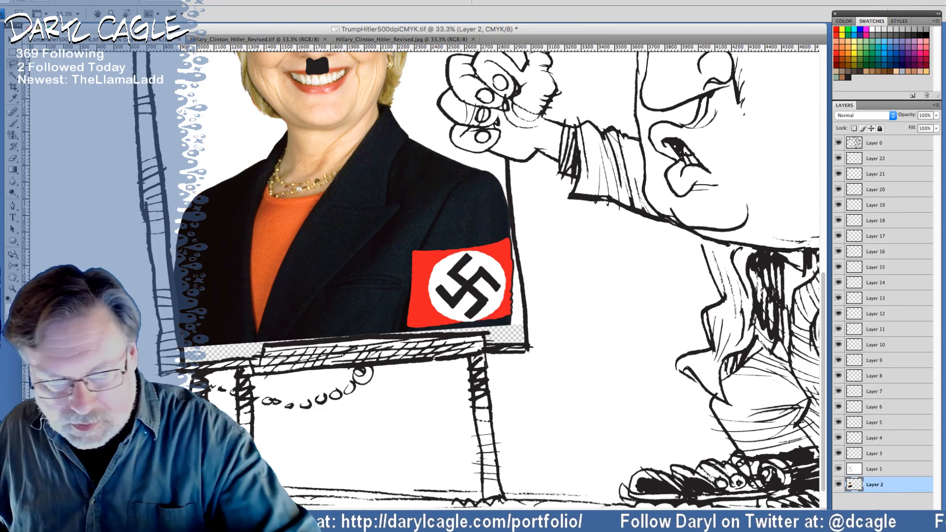
key(i)
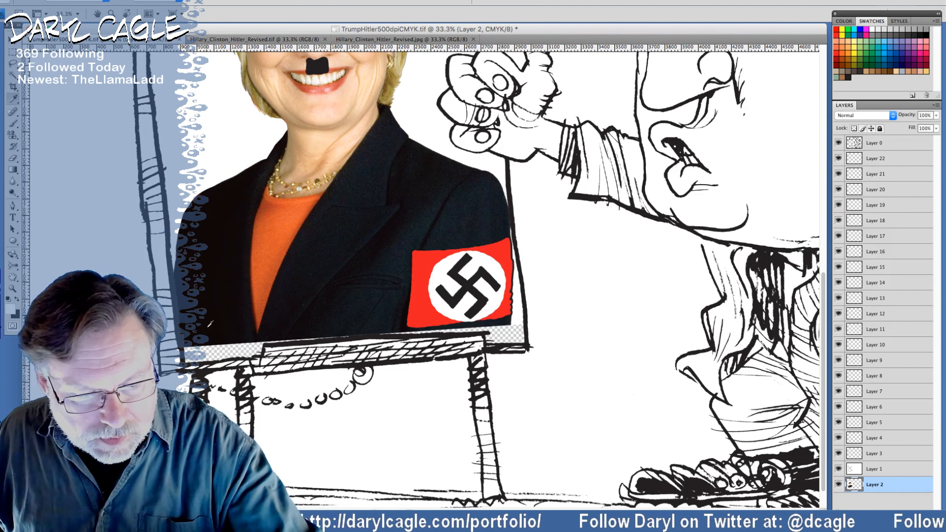
click(13, 123)
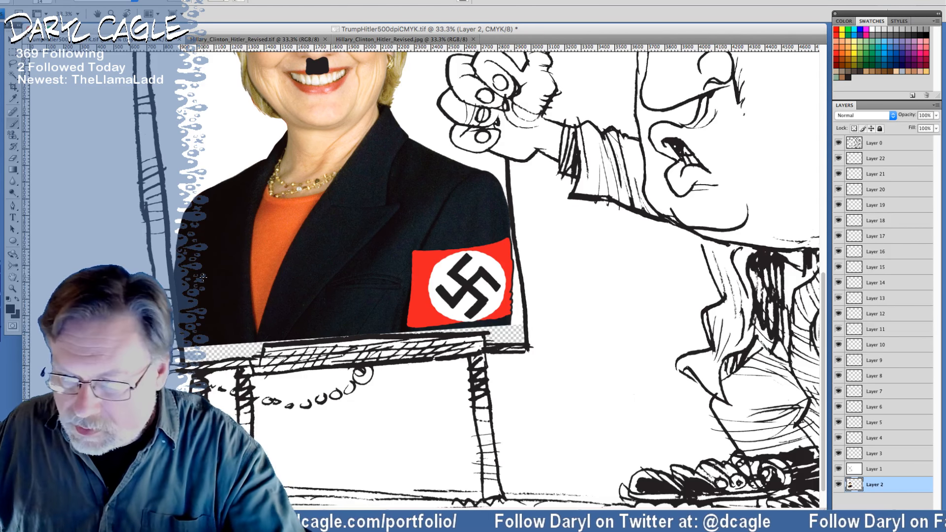
Choose a hard round brush tip and set its size to 17 px.
click(44, 2)
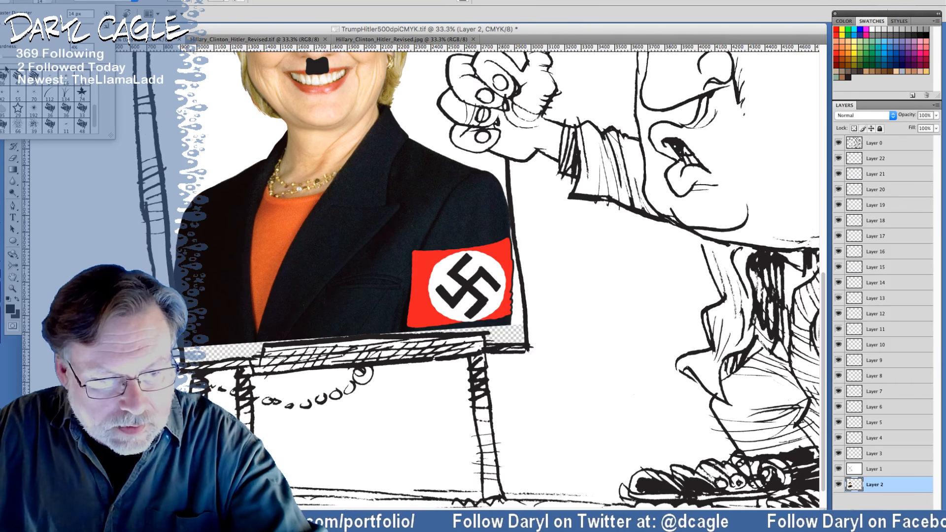
scroll(95, 120, up, 5)
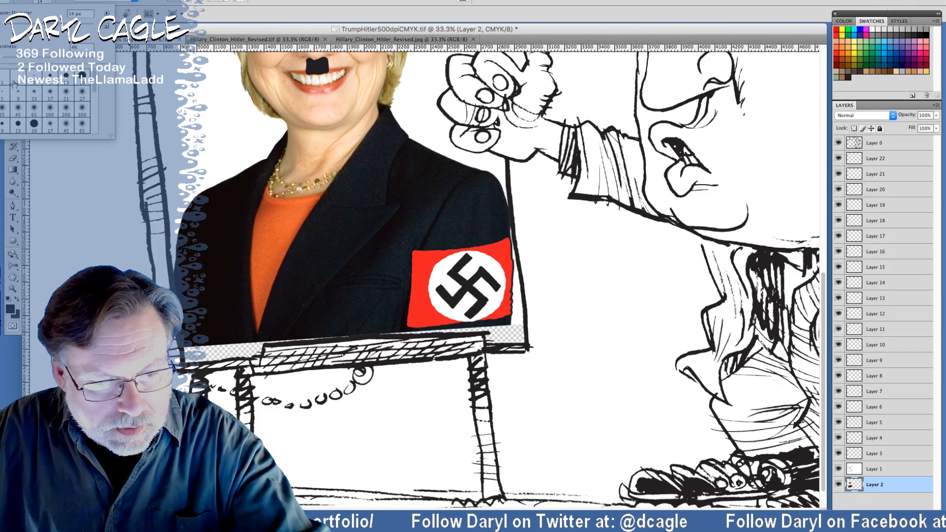
click(83, 76)
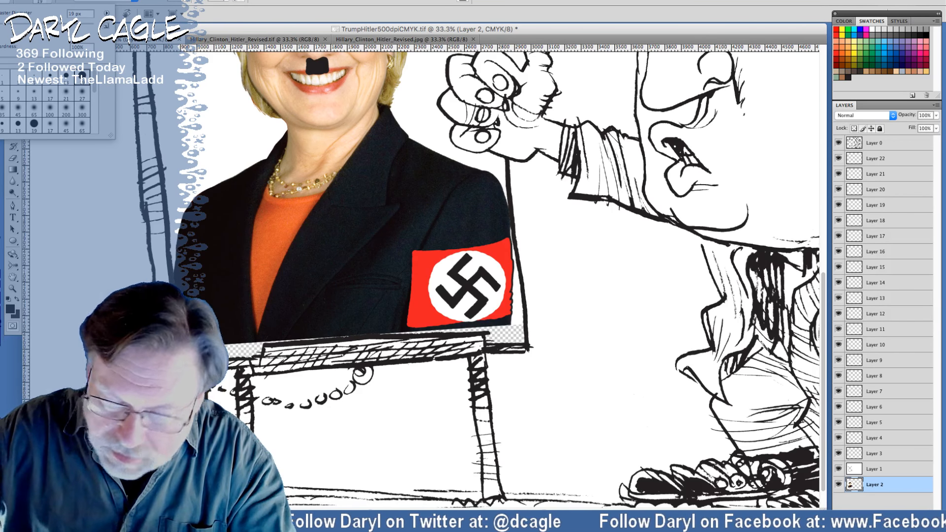
key(Return)
click(18, 26)
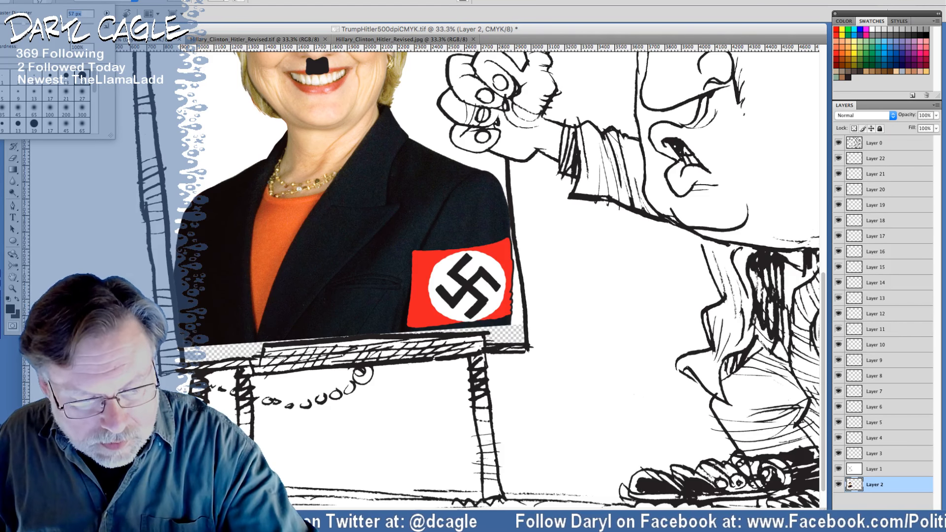
key(Return)
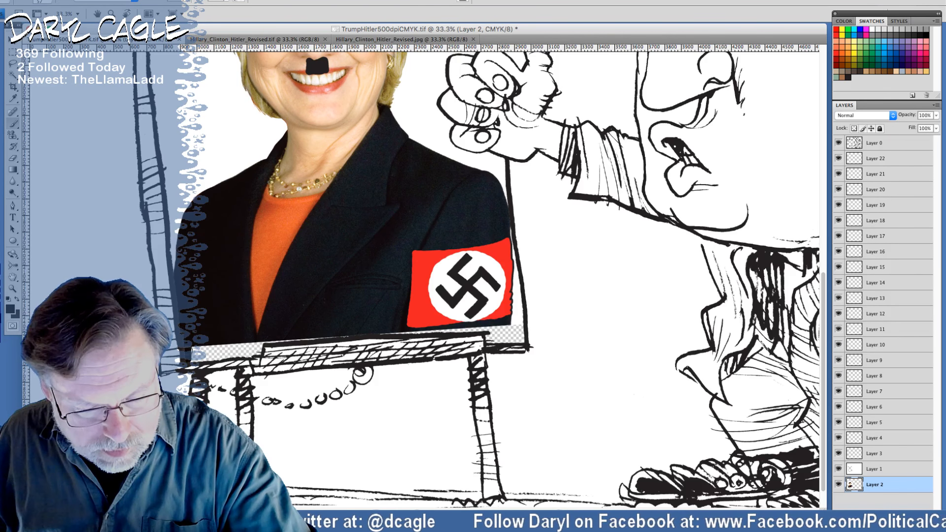
Paint black over the transparent gap between the jacket's lower edge and the easel ledge on Layer 2.
mouse_move(221, 357)
mouse_down()
mouse_move(257, 352)
mouse_move(260, 342)
mouse_move(229, 346)
mouse_up()
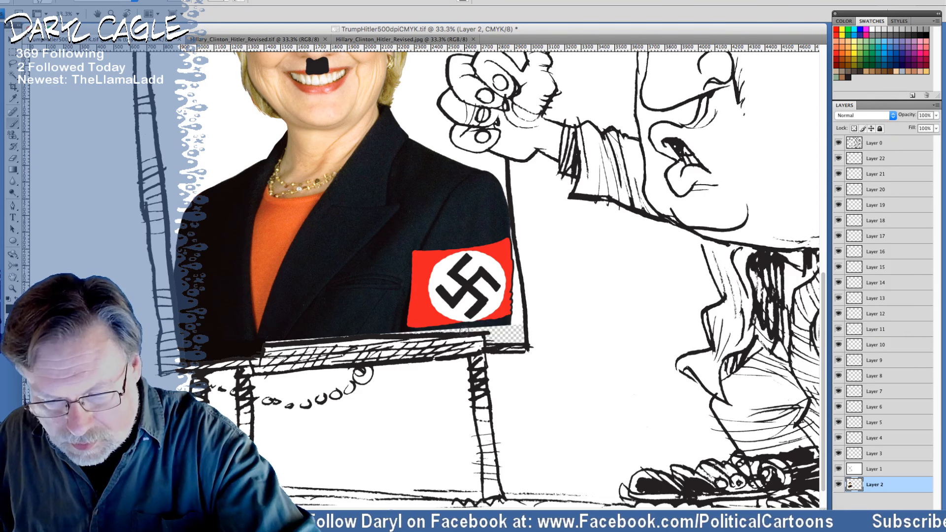
drag(468, 330, 264, 341)
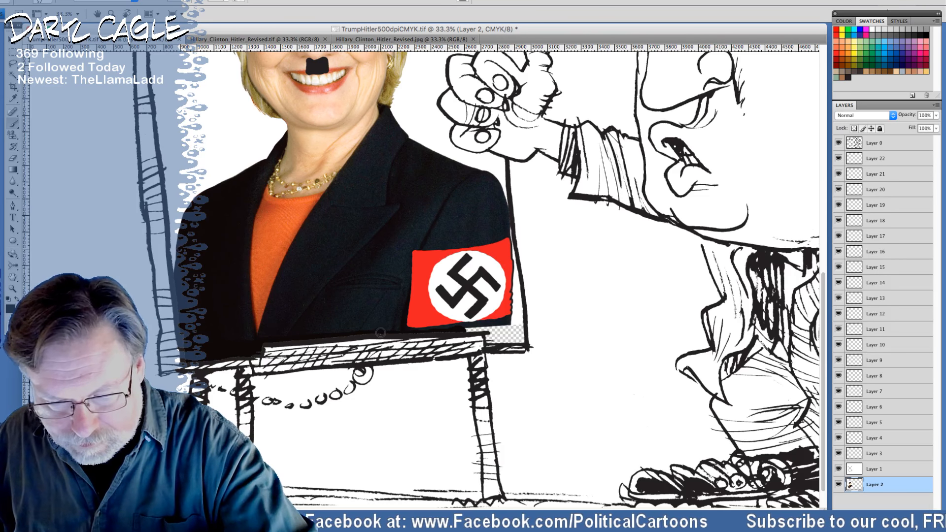
mouse_move(466, 329)
mouse_down()
mouse_move(524, 340)
mouse_move(522, 330)
mouse_move(517, 341)
mouse_move(505, 334)
mouse_move(506, 322)
mouse_move(504, 344)
mouse_move(501, 336)
mouse_move(485, 342)
mouse_move(497, 325)
mouse_move(469, 333)
mouse_up()
key(super+z)
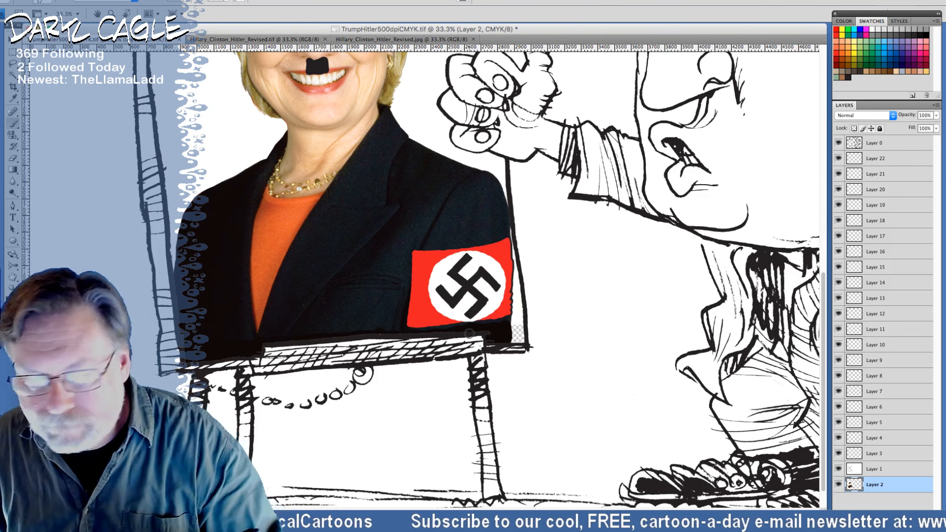
Resample the image to a resolution of 500 pixels/inch, keeping the document size at 8 by 5.75 inches.
click(107, 0)
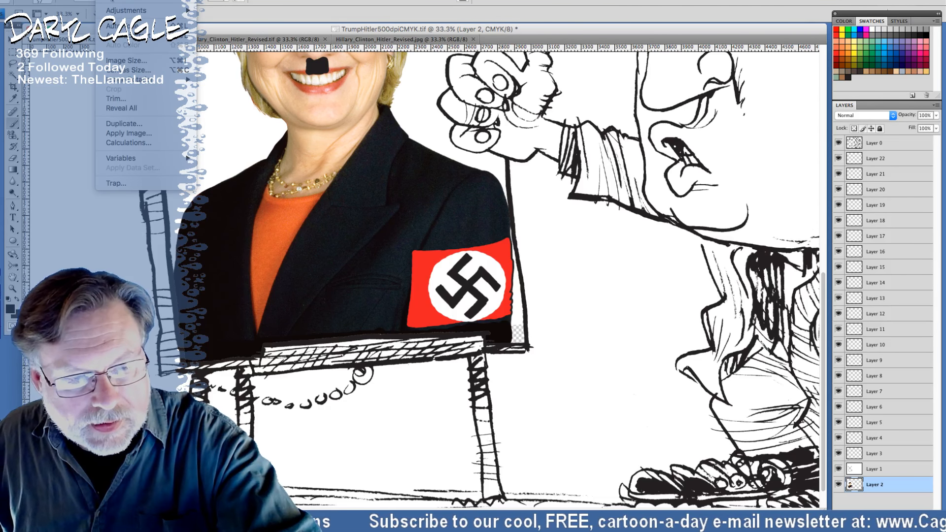
click(115, 61)
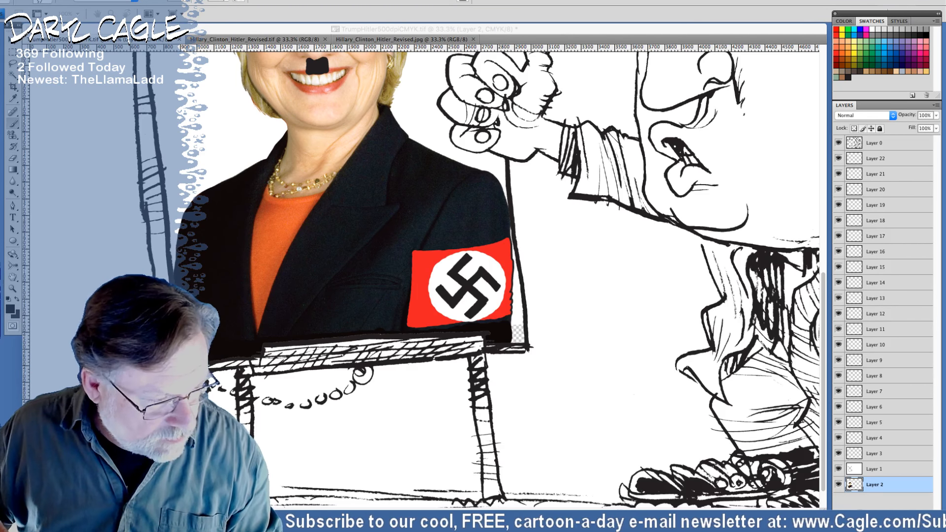
drag(122, 288, 593, 263)
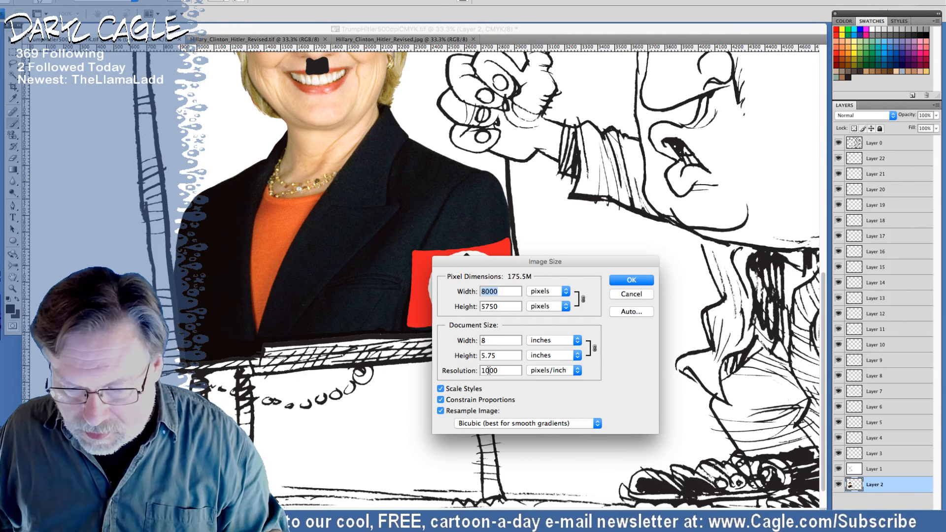
drag(489, 370, 457, 370)
text(5)
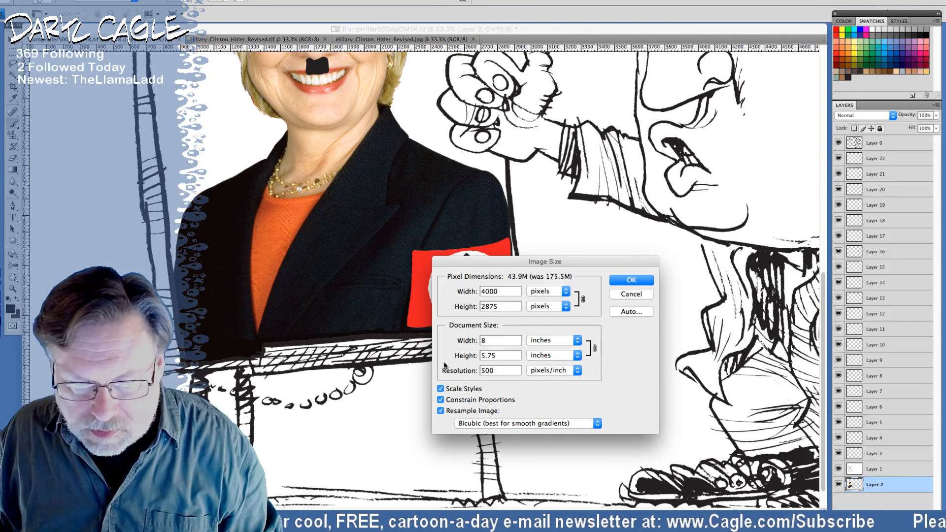
key(Return)
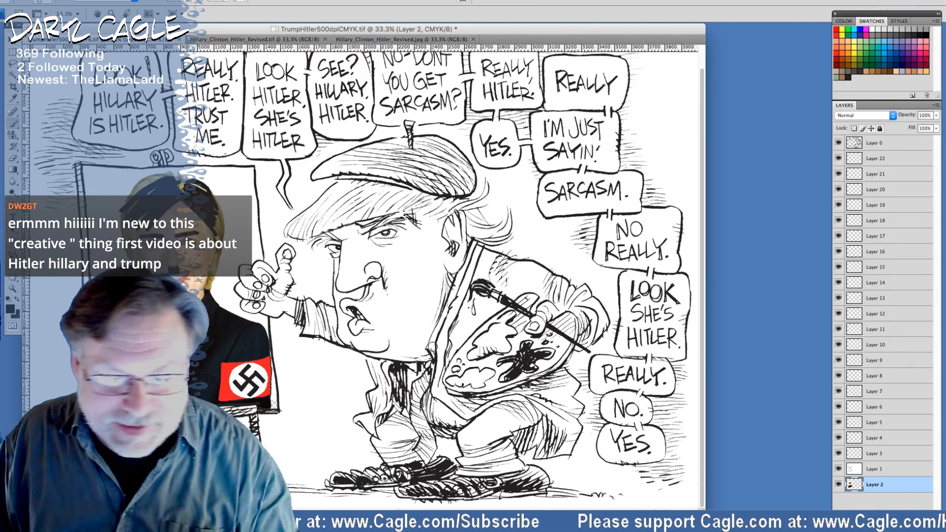
Rename Layer 9 as Flesh.
drag(186, 34, 314, 35)
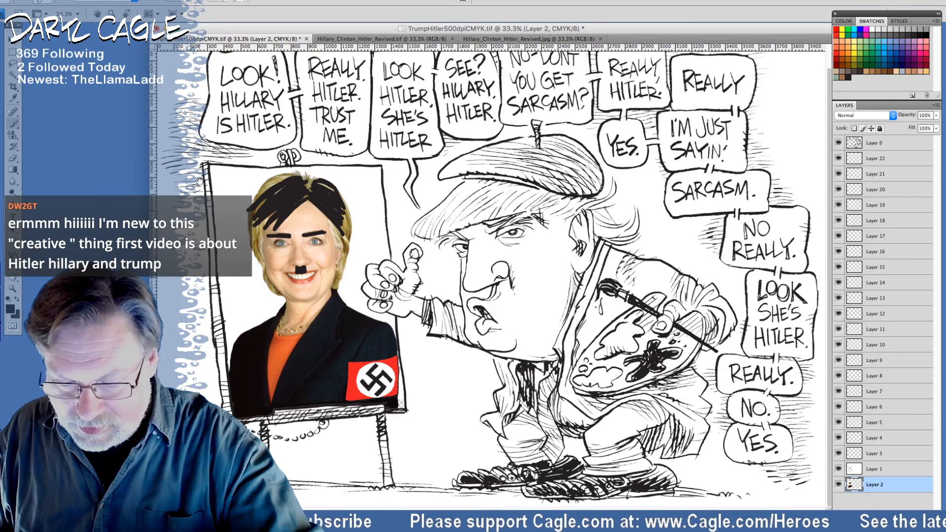
drag(200, 180, 199, 257)
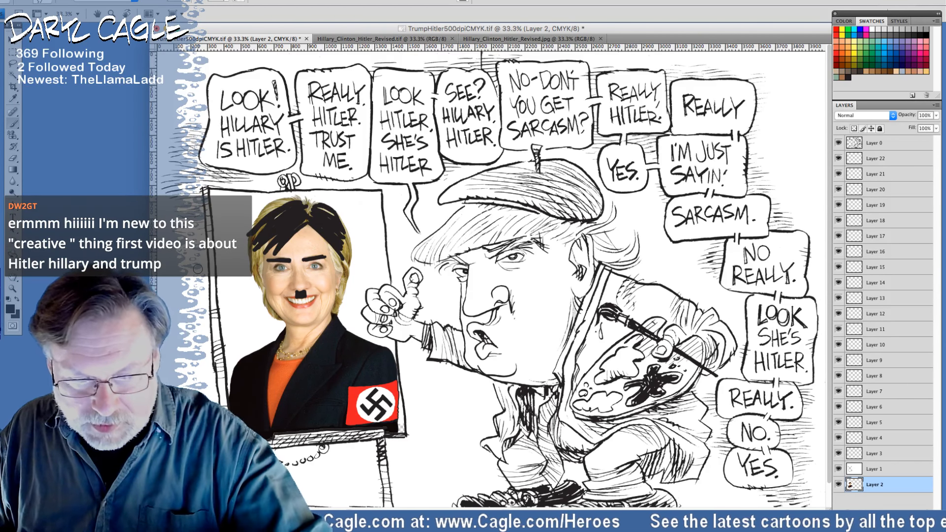
drag(200, 313, 197, 275)
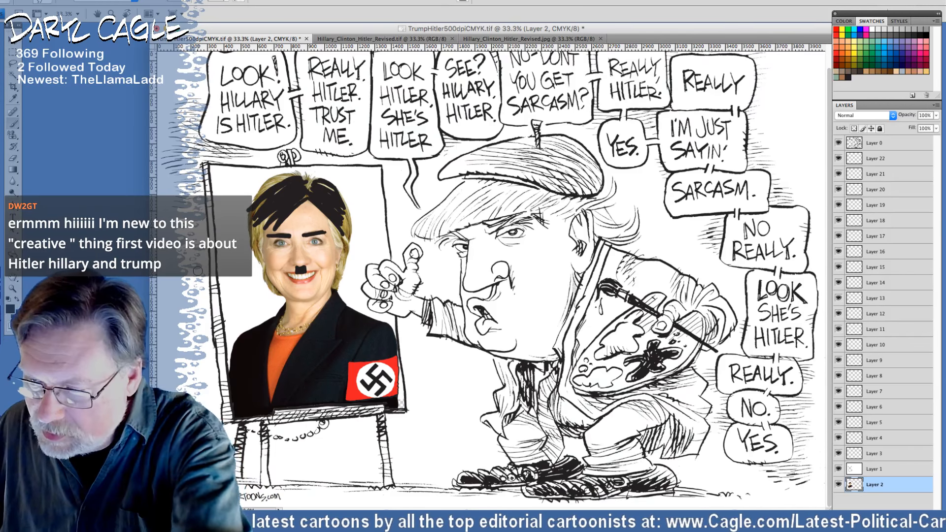
click(868, 144)
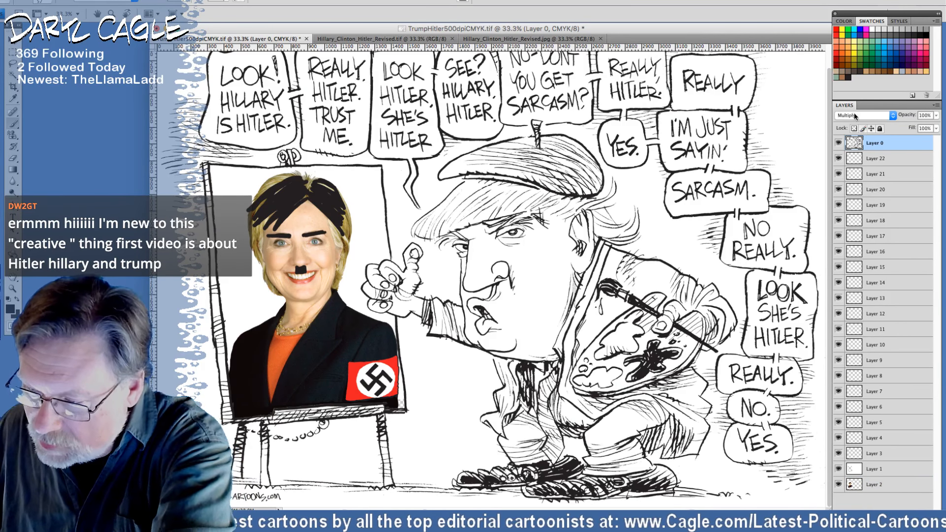
click(868, 362)
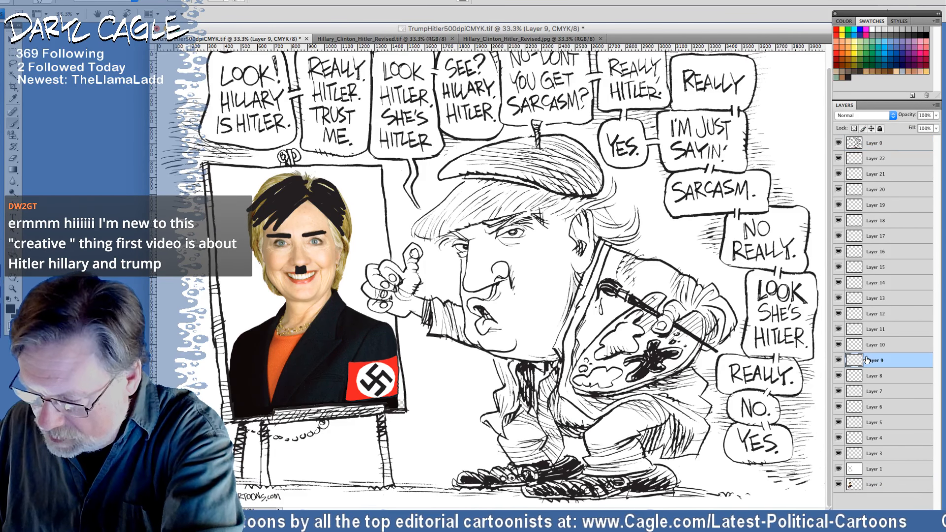
double_click(867, 360)
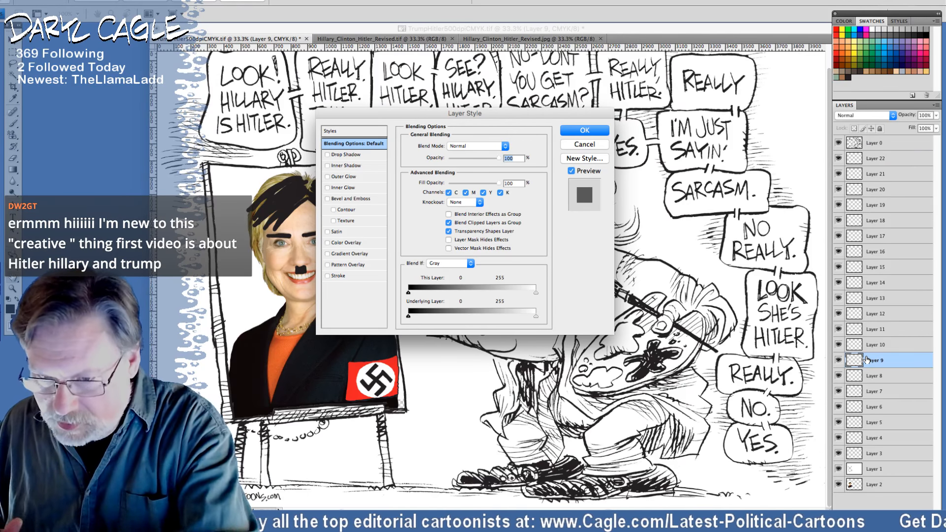
key(Escape)
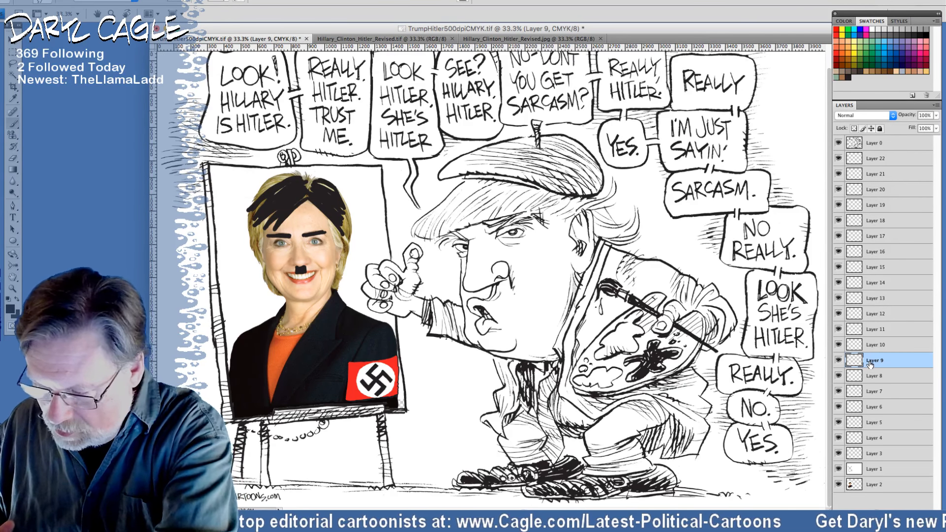
double_click(870, 361)
text(R)
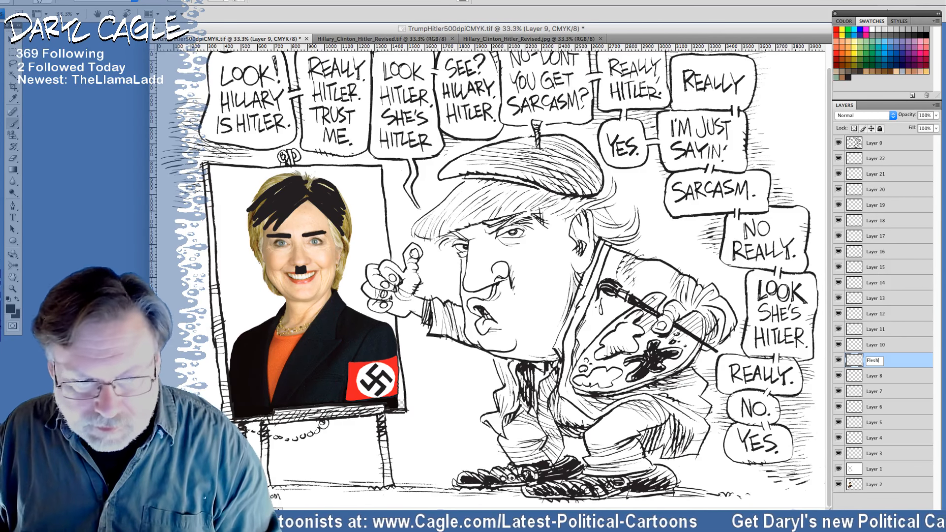
key(Return)
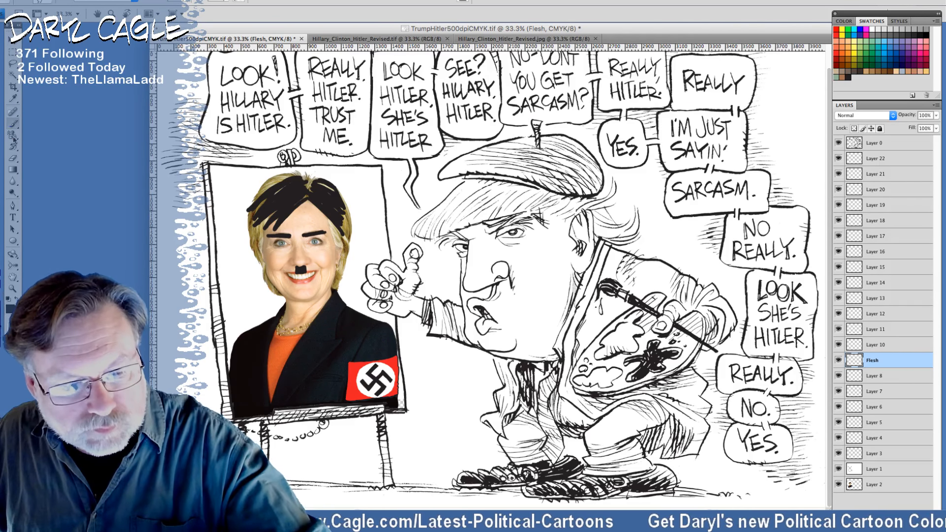
Define a light flesh foreground color with CMYK values of 0, 30, 36 and 0 percent.
click(50, 1)
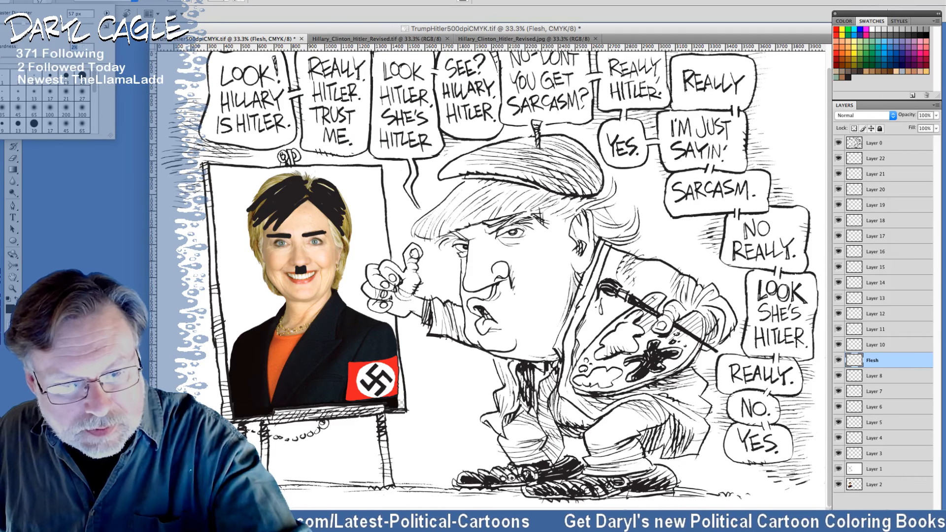
click(10, 309)
click(10, 309)
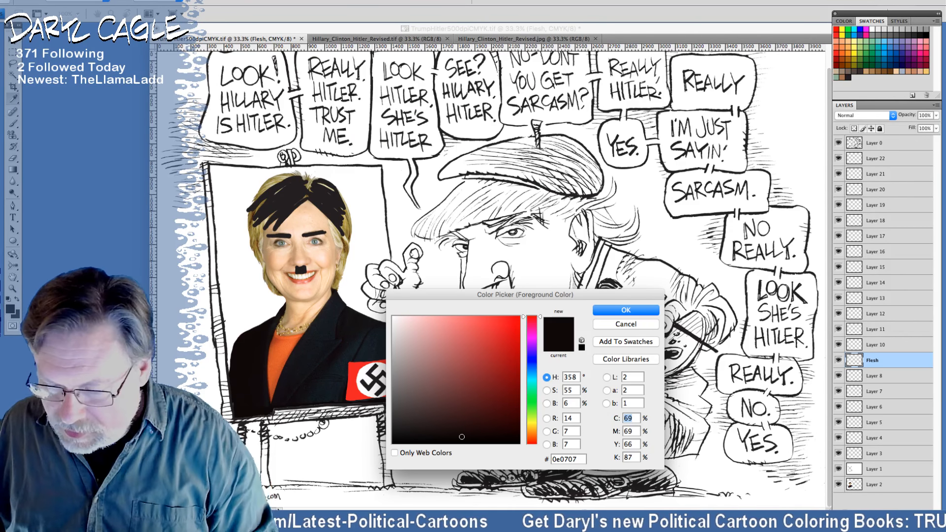
text(0)
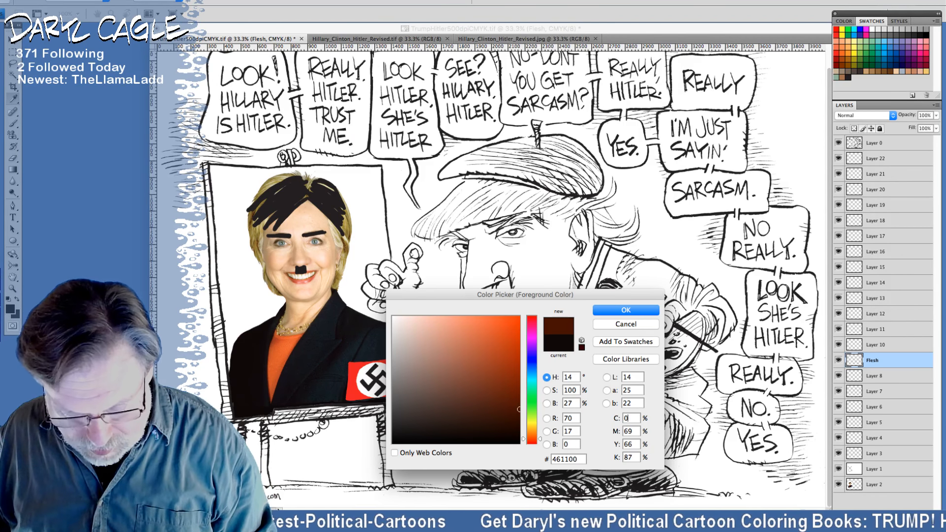
key(Tab)
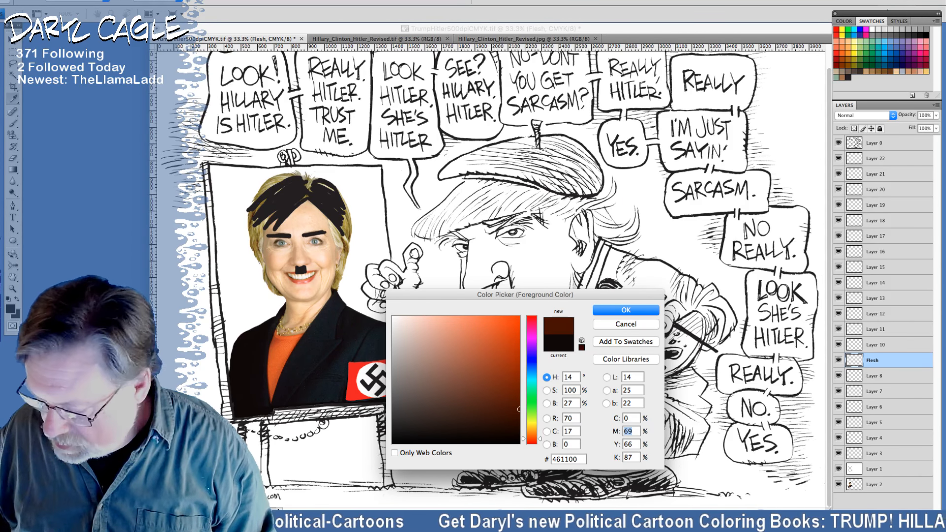
text(30)
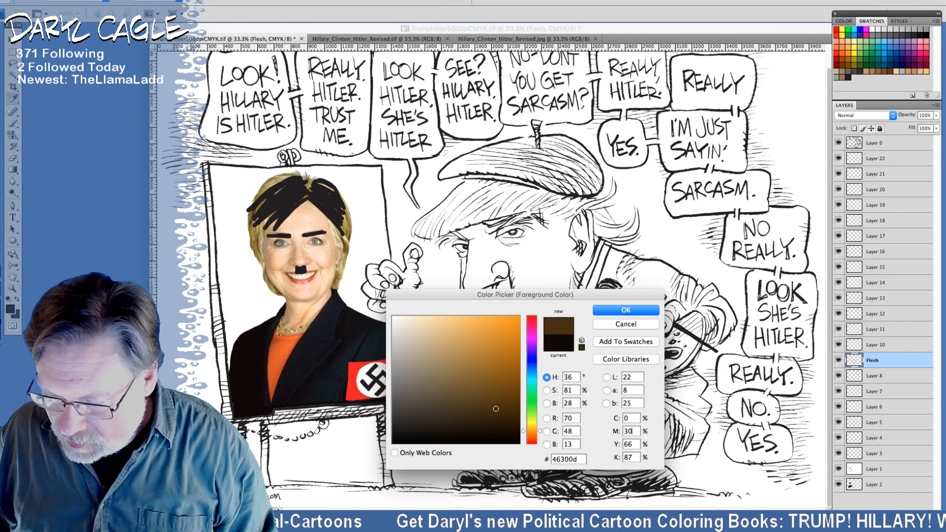
key(Tab)
text(36)
key(Tab)
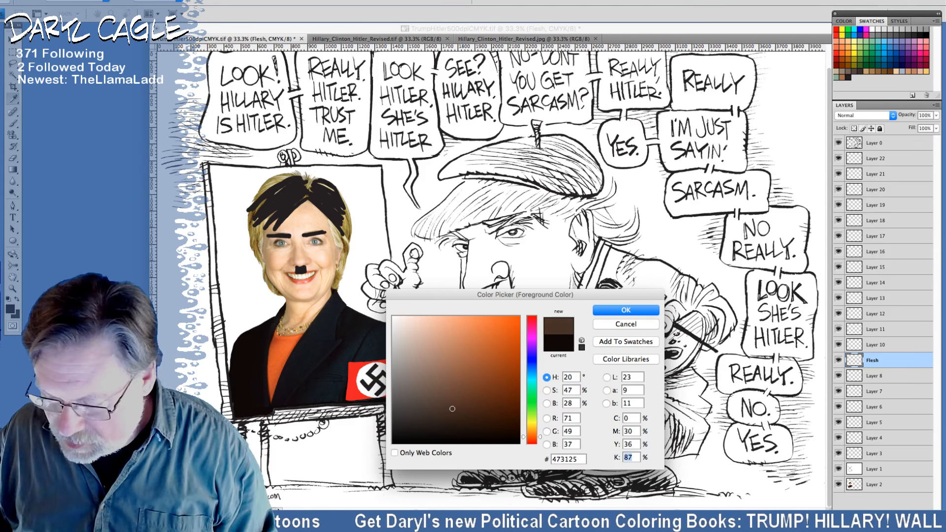
text(0)
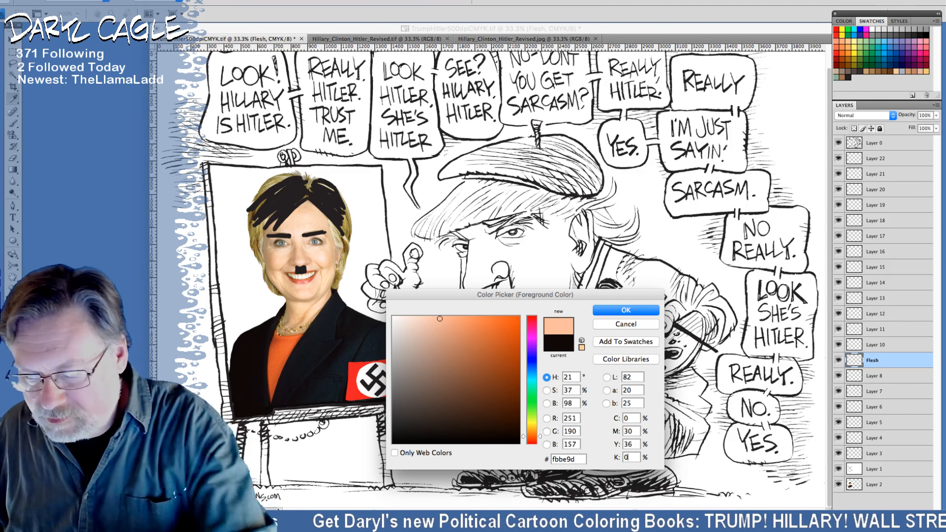
Set the foreground color's yellow value to 50 percent and apply the color.
click(631, 444)
text(40)
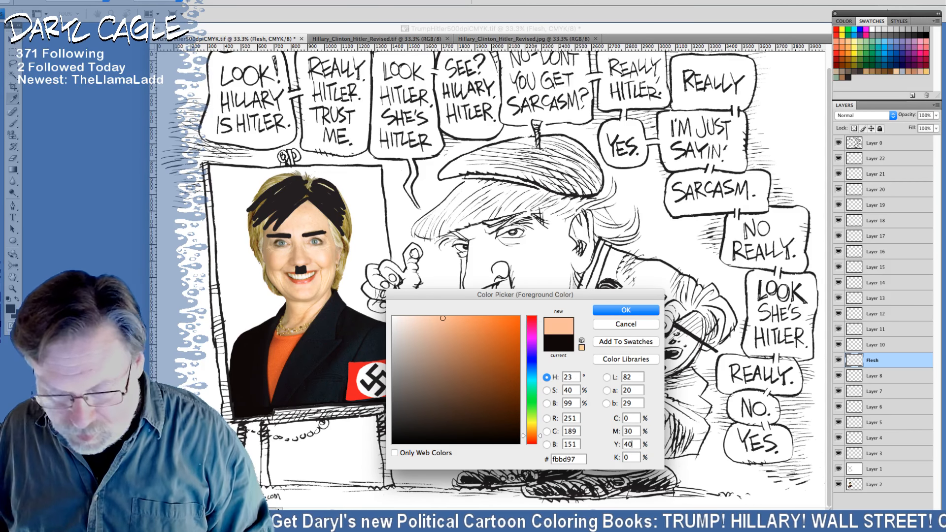
key(Tab)
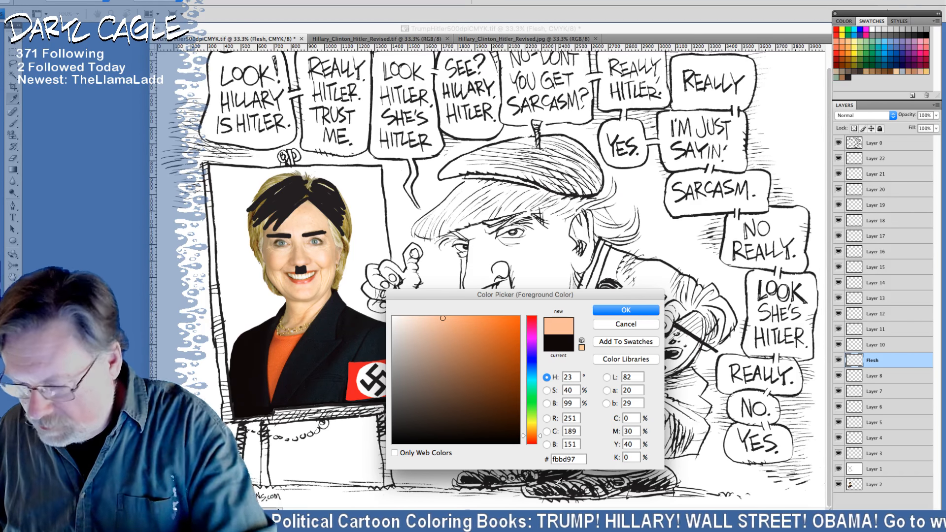
double_click(629, 444)
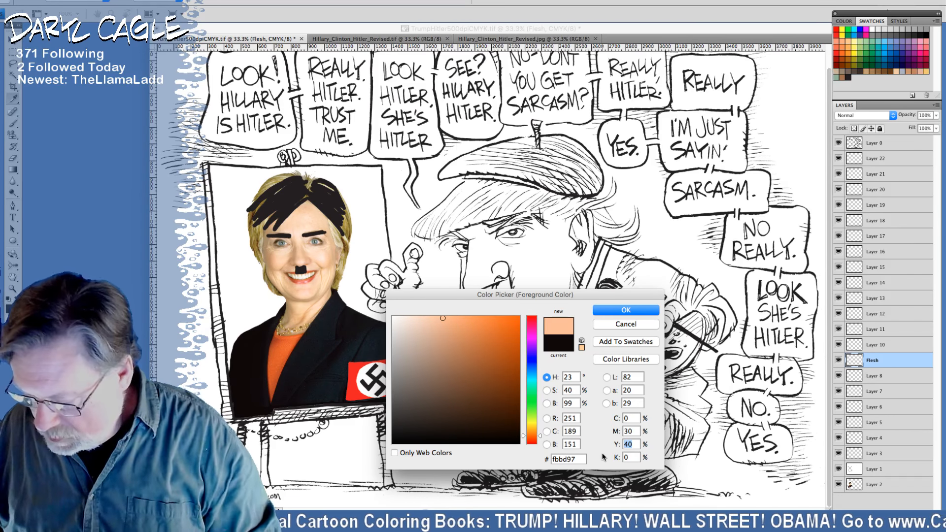
text(50)
key(Tab)
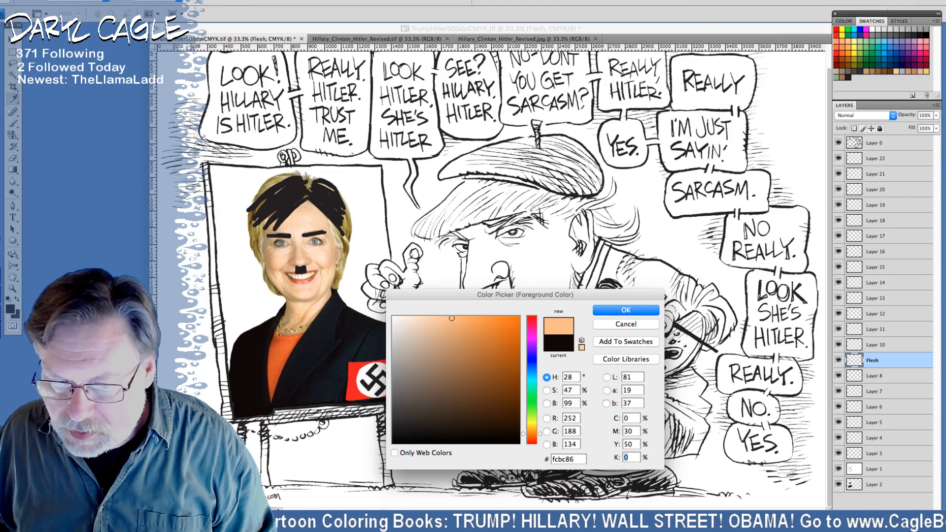
key(Return)
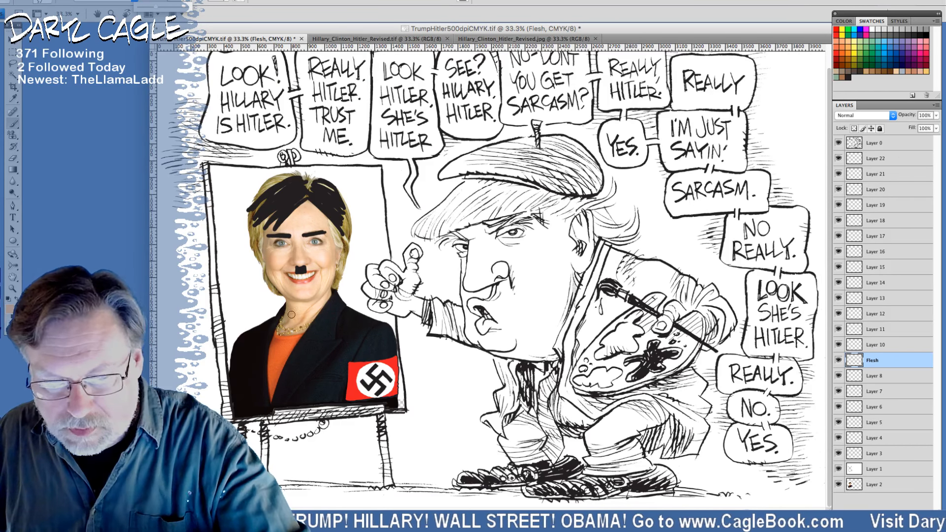
Paint the flesh color over the painter's face, ear and both hands on the Flesh layer.
click(50, 2)
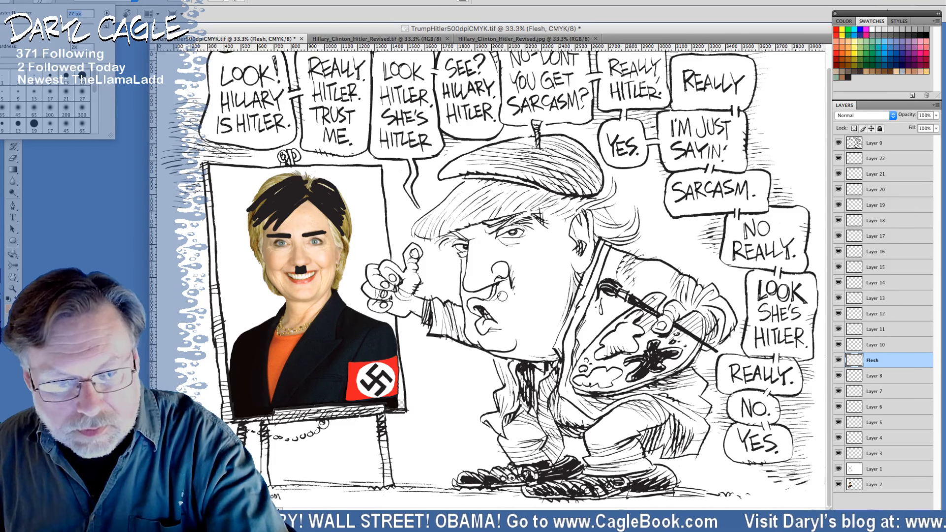
mouse_move(486, 228)
mouse_down()
mouse_move(462, 234)
mouse_move(538, 212)
mouse_move(548, 225)
mouse_move(584, 229)
mouse_move(584, 215)
mouse_move(580, 268)
mouse_move(566, 224)
mouse_move(536, 244)
mouse_move(543, 222)
mouse_move(529, 221)
mouse_move(478, 253)
mouse_move(481, 277)
mouse_move(501, 246)
mouse_move(494, 259)
mouse_move(511, 259)
mouse_move(498, 285)
mouse_move(466, 295)
mouse_move(492, 292)
mouse_move(502, 279)
mouse_move(510, 295)
mouse_move(501, 300)
mouse_move(500, 288)
mouse_move(471, 306)
mouse_move(469, 335)
mouse_move(478, 338)
mouse_move(492, 311)
mouse_move(508, 343)
mouse_move(486, 345)
mouse_move(552, 357)
mouse_move(570, 290)
mouse_move(560, 266)
mouse_move(517, 252)
mouse_move(515, 286)
mouse_move(529, 287)
mouse_move(524, 320)
mouse_move(537, 349)
mouse_up()
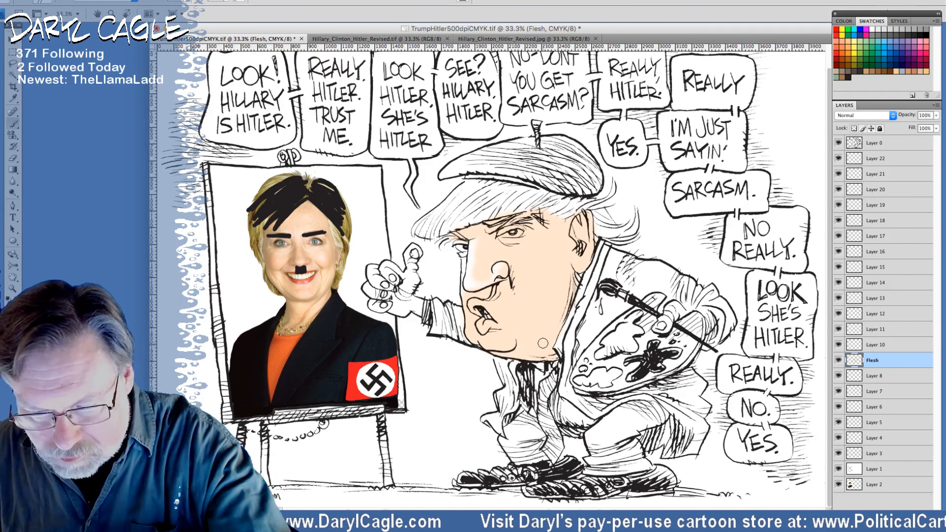
drag(463, 255, 461, 281)
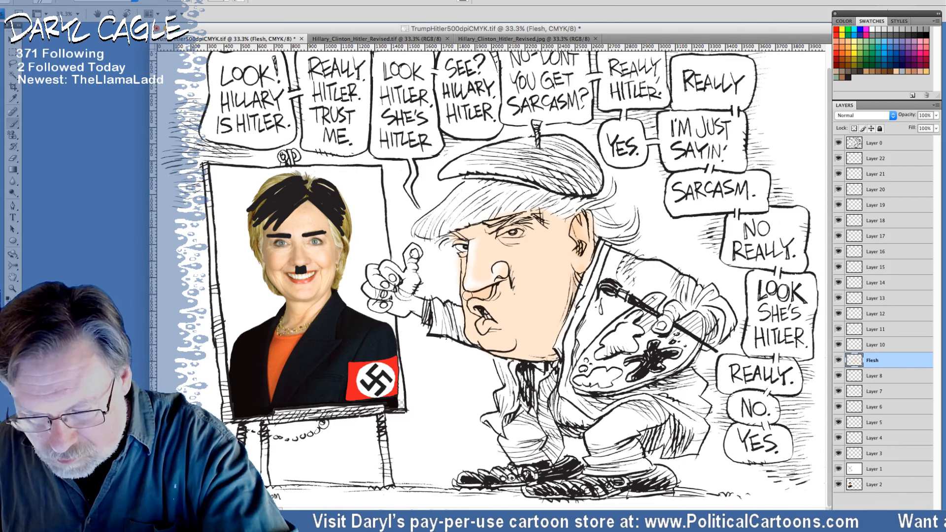
mouse_move(471, 314)
mouse_down()
mouse_move(477, 333)
mouse_move(505, 334)
mouse_move(486, 331)
mouse_move(497, 351)
mouse_move(529, 342)
mouse_up()
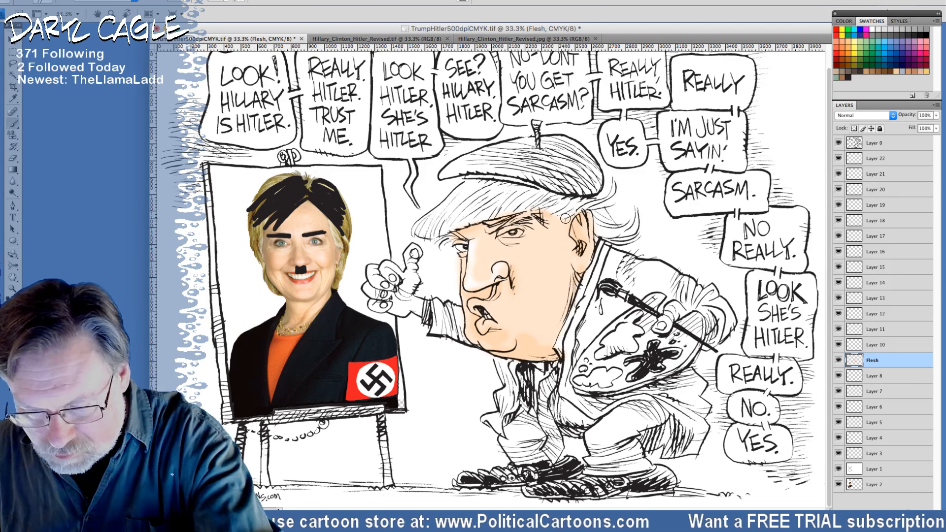
mouse_move(407, 257)
mouse_down()
mouse_move(415, 253)
mouse_move(410, 286)
mouse_move(393, 270)
mouse_move(377, 277)
mouse_move(381, 291)
mouse_move(390, 304)
mouse_move(423, 304)
mouse_move(411, 264)
mouse_move(399, 286)
mouse_up()
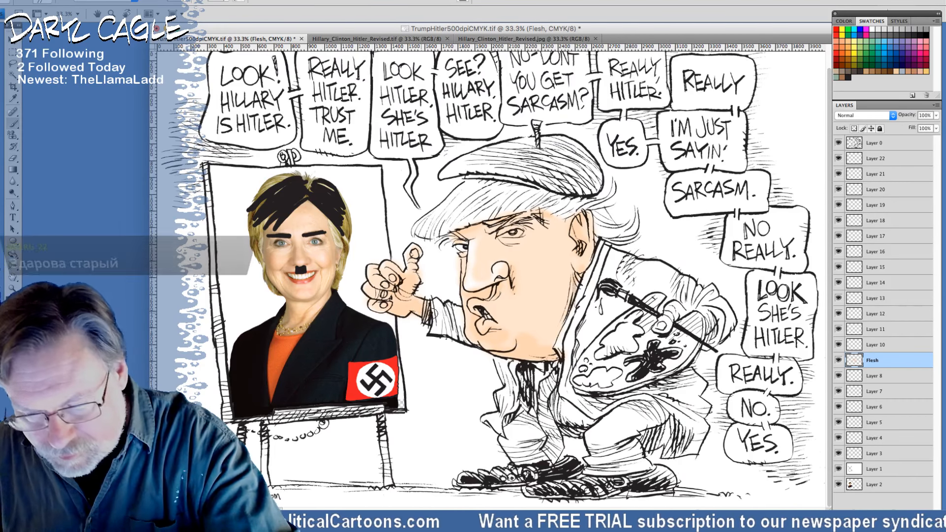
mouse_move(681, 304)
mouse_down()
mouse_move(660, 326)
mouse_move(680, 315)
mouse_up()
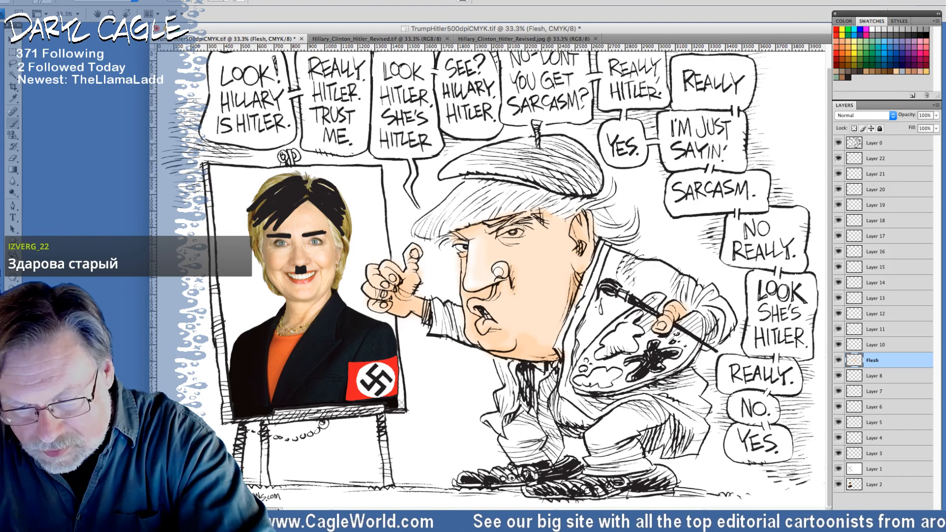
Lighten highlight areas on the painter's nose, around his eyes and along his brow on the Flesh layer.
drag(498, 272, 501, 268)
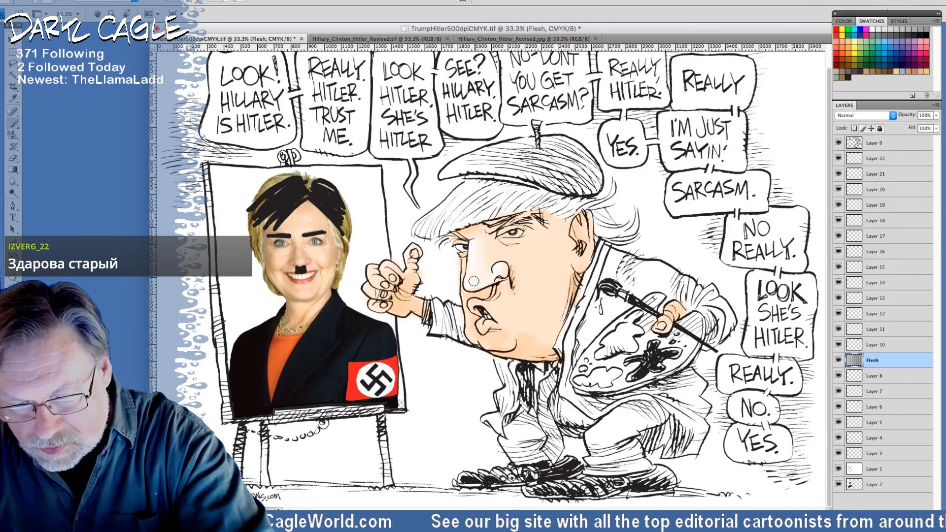
drag(477, 236, 458, 245)
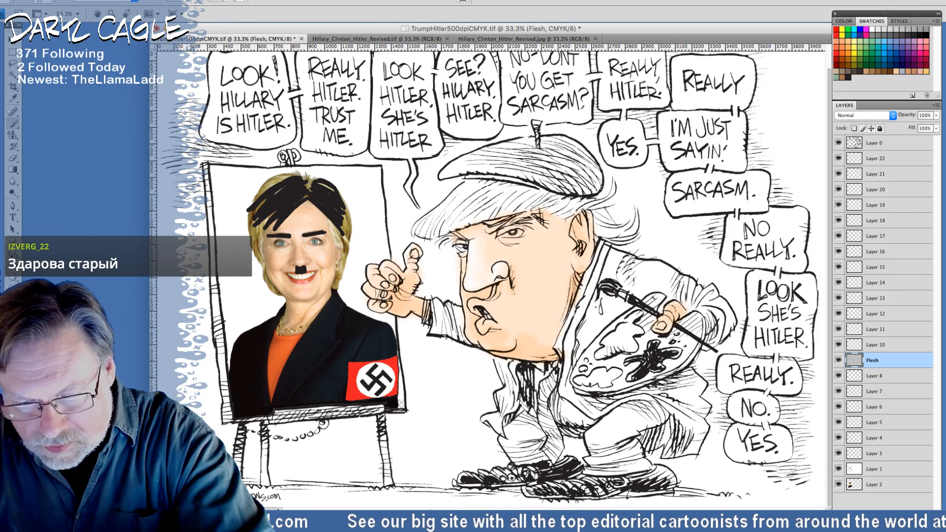
mouse_move(521, 223)
mouse_down()
mouse_move(518, 243)
mouse_move(523, 236)
mouse_move(488, 237)
mouse_move(529, 234)
mouse_move(494, 230)
mouse_up()
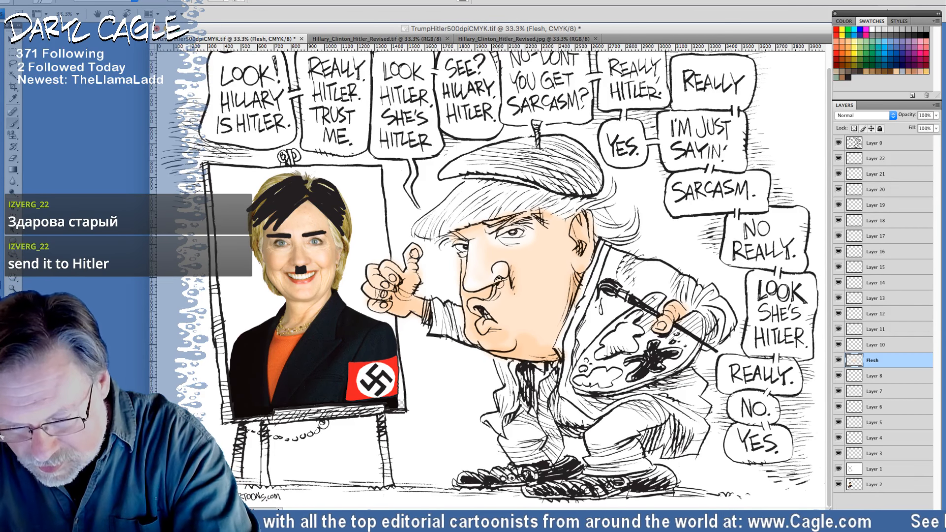
Blend the flesh tones on the painter's nose, mouth, chin, cheek and raised hand on the Flesh layer.
drag(477, 301, 499, 284)
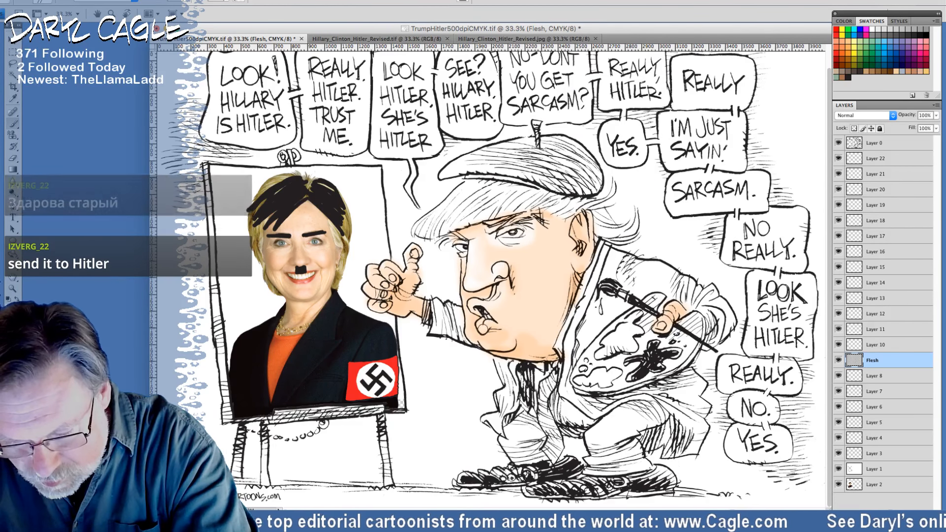
drag(499, 332, 490, 343)
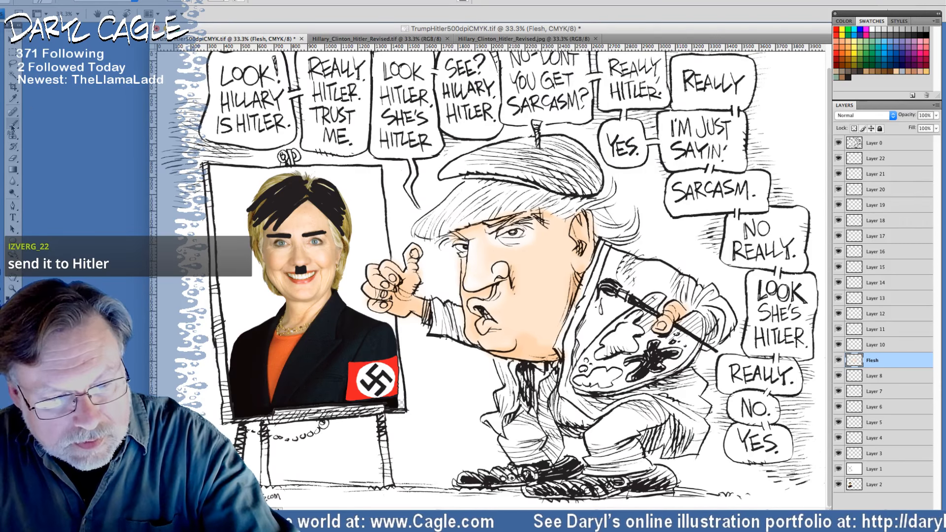
click(48, 2)
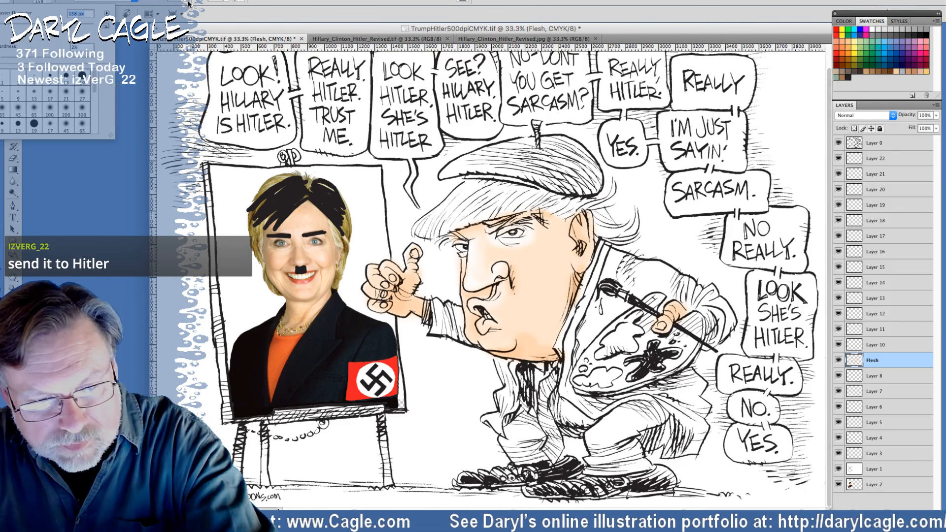
click(171, 3)
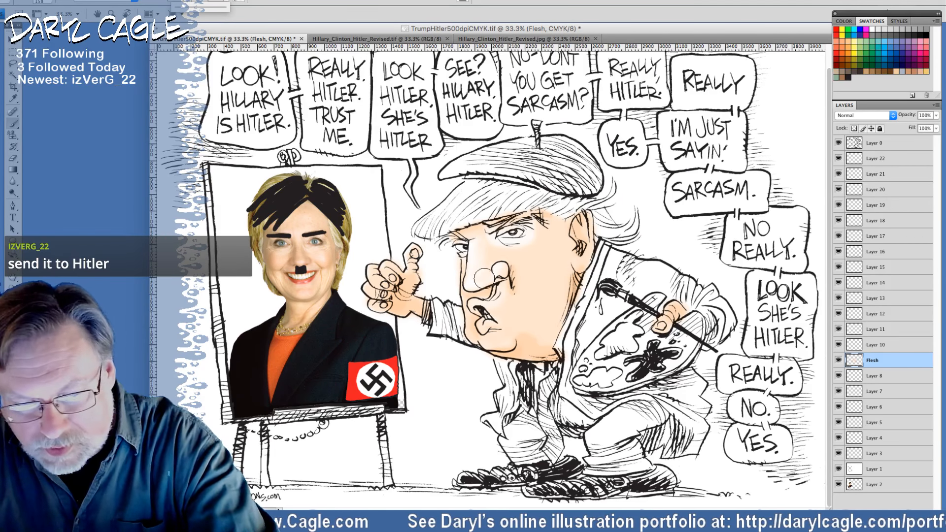
mouse_move(535, 318)
mouse_down()
mouse_move(524, 275)
mouse_move(554, 303)
mouse_up()
mouse_move(510, 341)
mouse_down()
mouse_move(517, 322)
mouse_move(490, 328)
mouse_move(489, 259)
mouse_move(512, 273)
mouse_move(586, 228)
mouse_move(575, 261)
mouse_move(550, 276)
mouse_move(488, 229)
mouse_move(546, 215)
mouse_up()
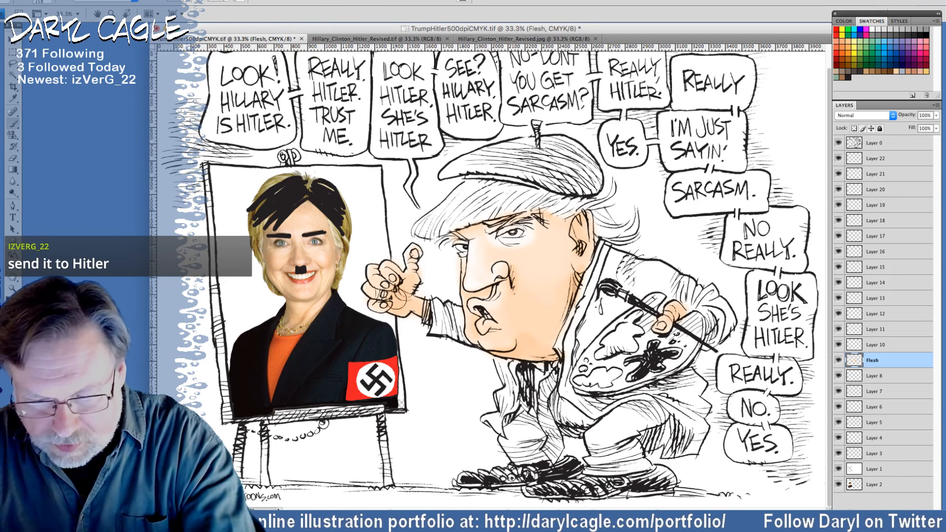
mouse_move(396, 299)
mouse_down()
mouse_move(406, 303)
mouse_move(385, 298)
mouse_up()
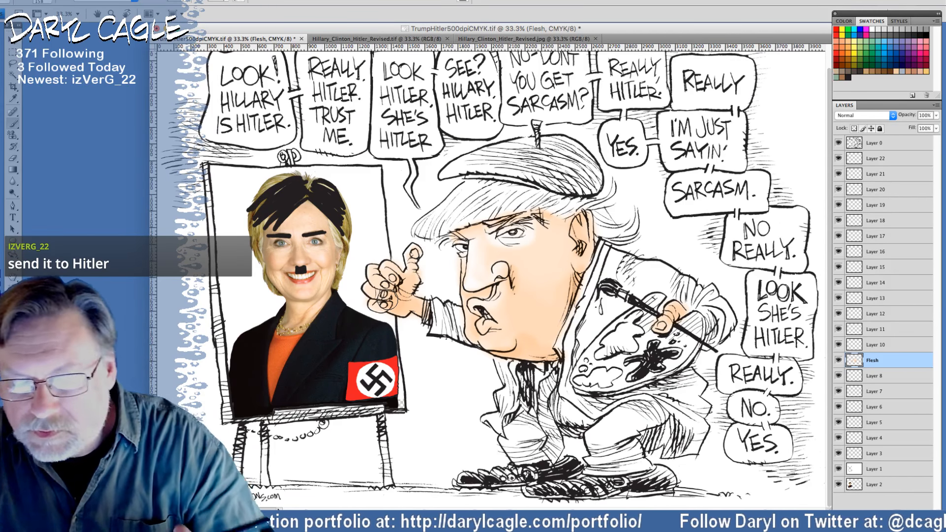
Pick a darker tan foreground color, hex d69b68, and reduce the brush size to 38 px.
click(11, 305)
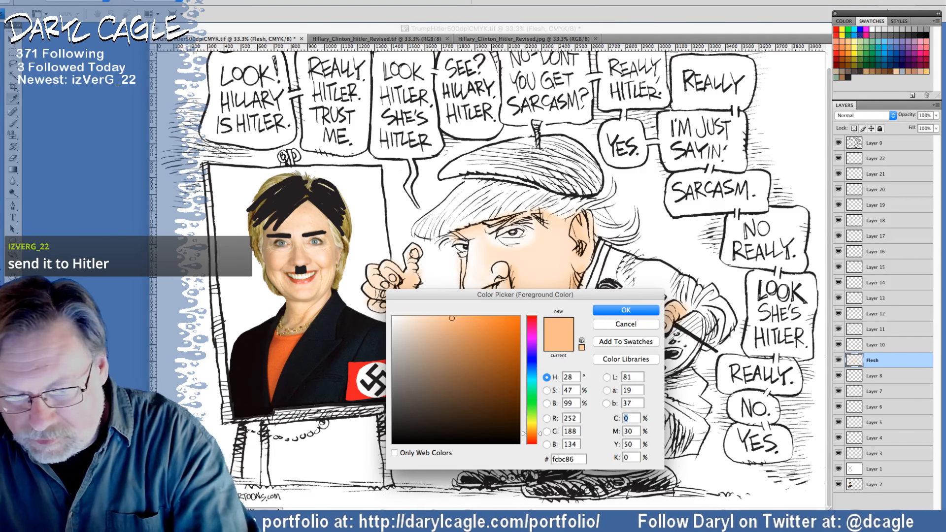
click(485, 320)
click(611, 311)
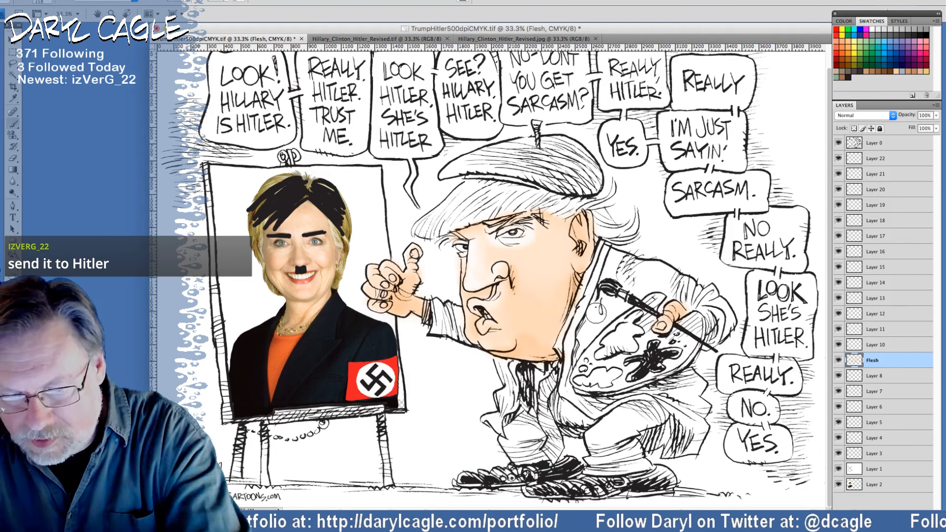
click(49, 2)
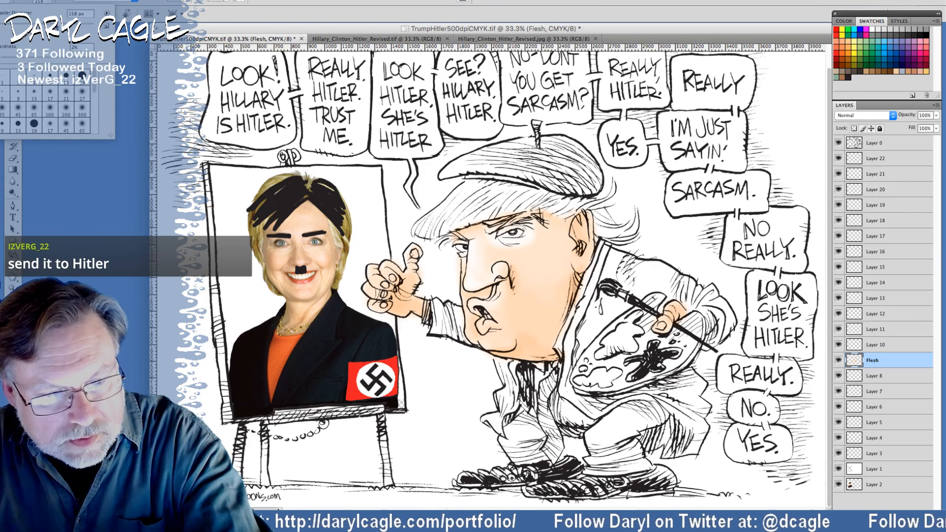
drag(57, 26, 18, 25)
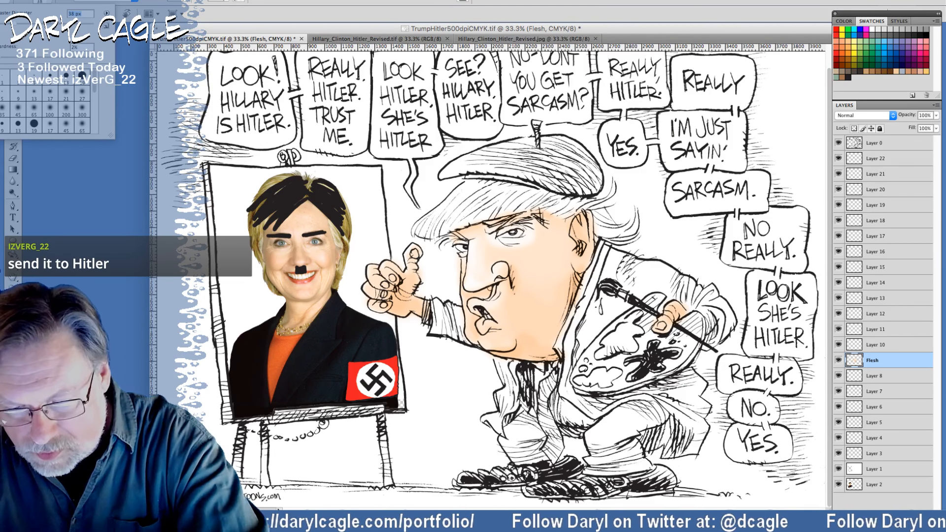
Shade the painter's nose, lips, ear and both hands with the darker tan on the Flesh layer.
click(497, 284)
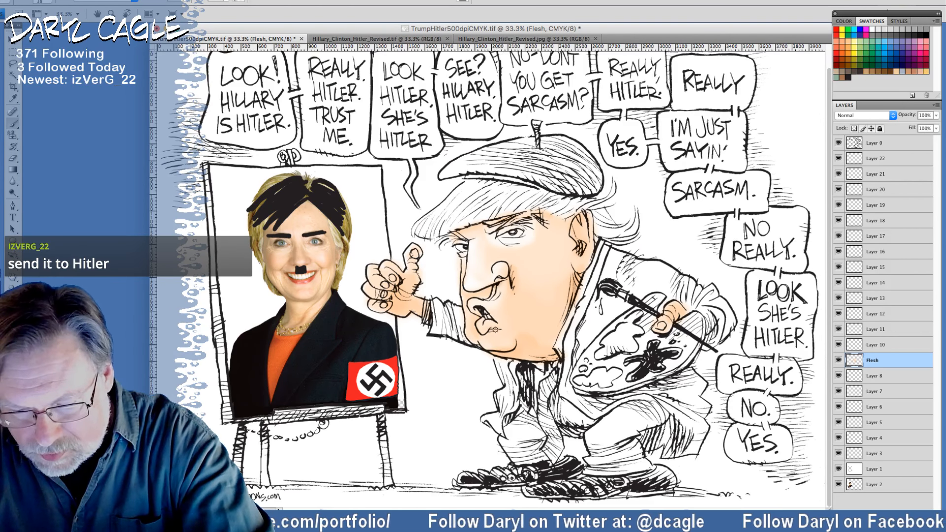
drag(494, 329, 487, 330)
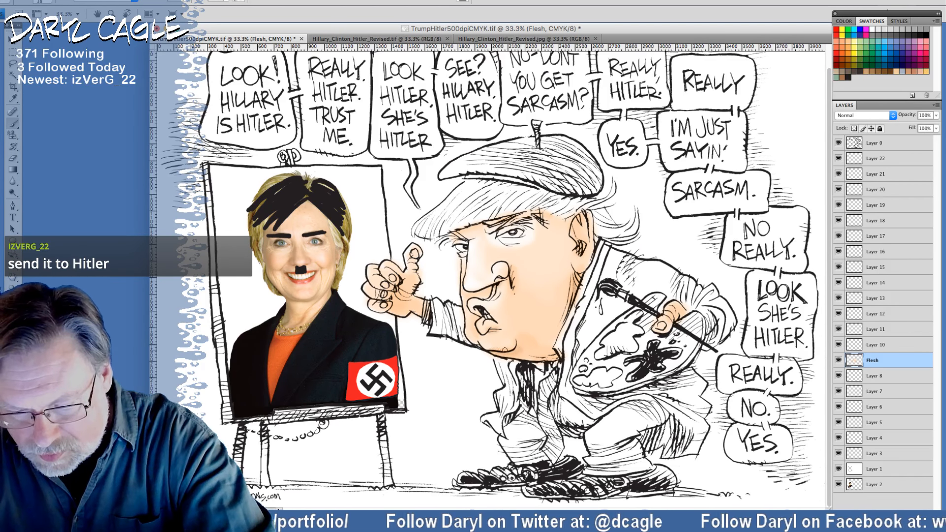
drag(582, 251, 578, 245)
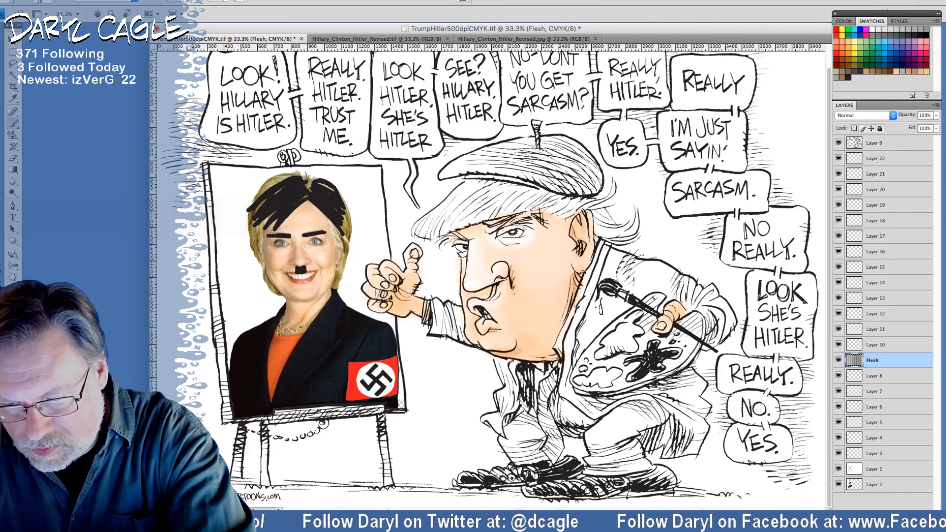
mouse_move(660, 296)
mouse_down()
mouse_move(677, 312)
mouse_move(669, 325)
mouse_up()
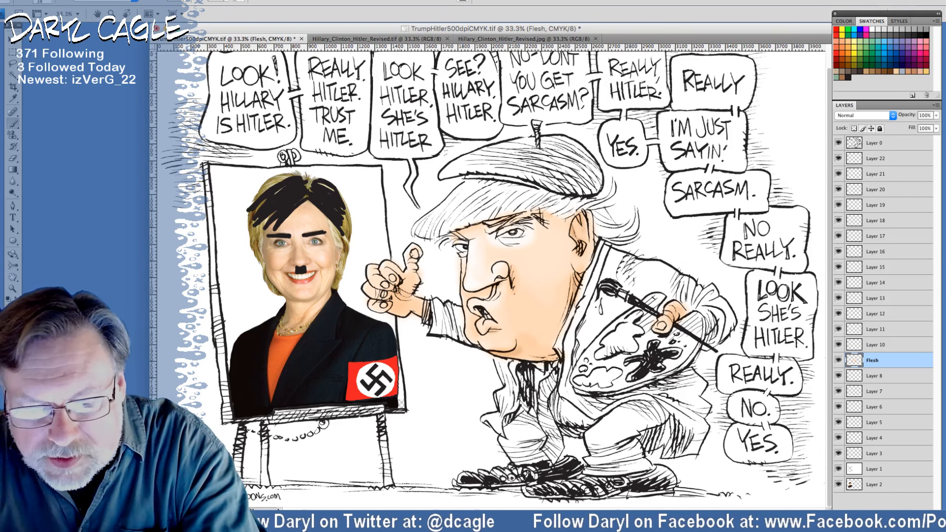
drag(398, 290, 395, 296)
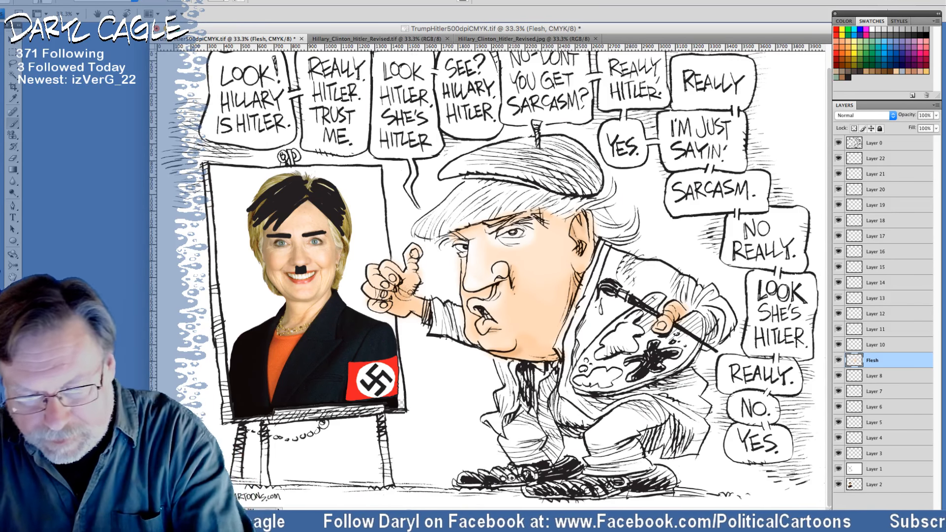
drag(400, 295, 396, 289)
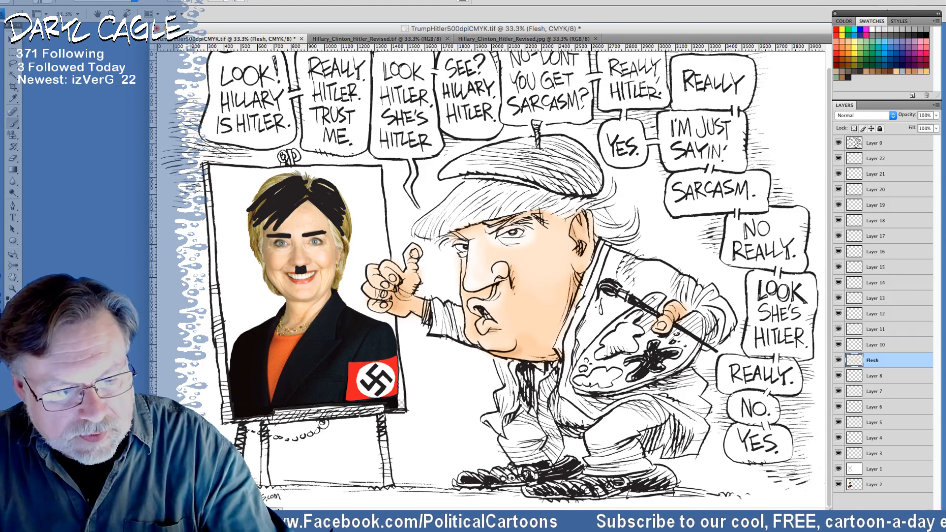
Define an orange-yellow foreground color by setting cyan to 0, yellow to 100 and black to 0 percent.
click(10, 309)
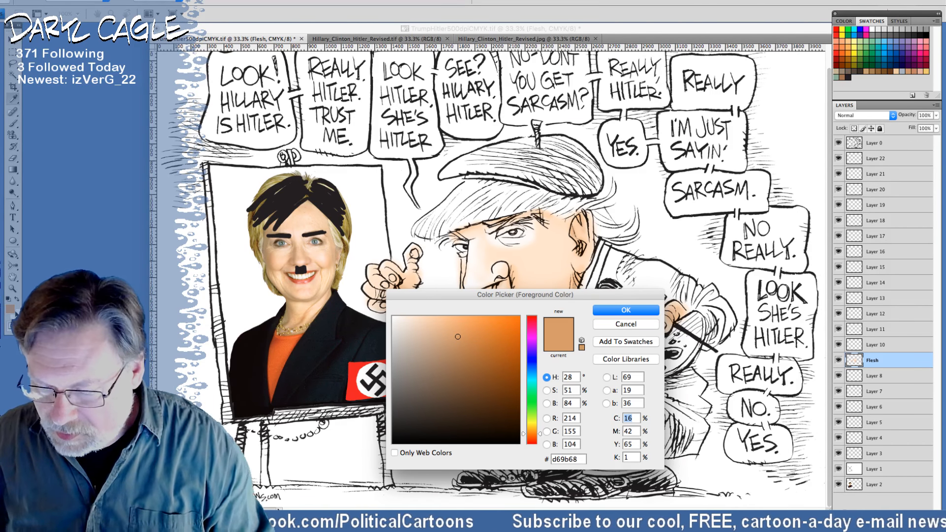
text(0)
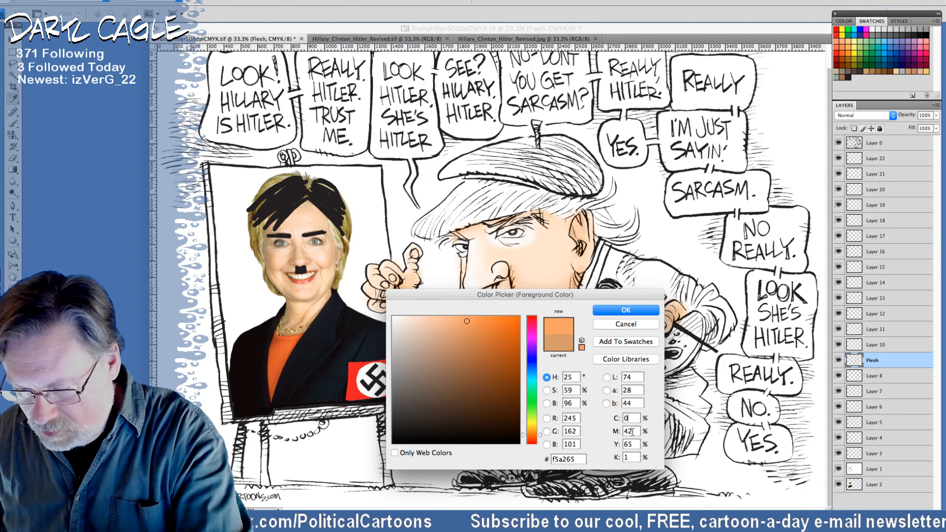
key(Tab)
key(Tab)
text(100)
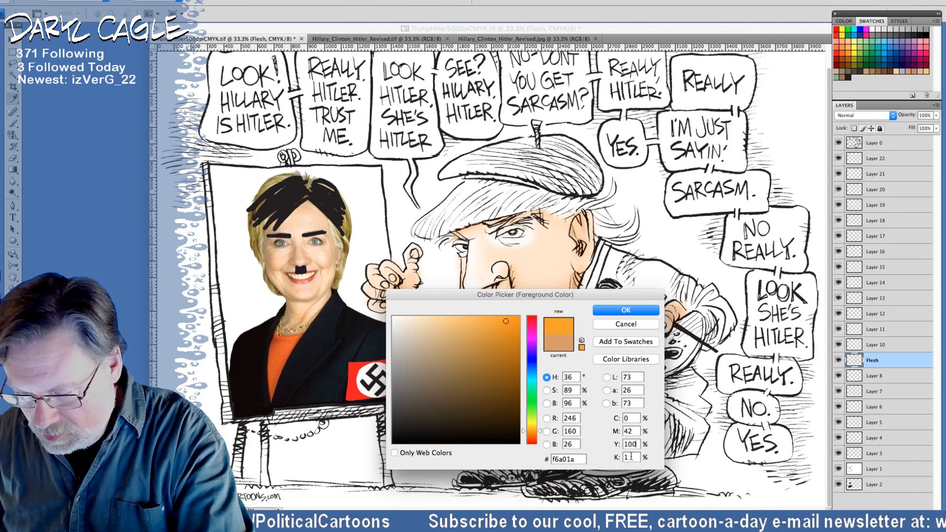
double_click(631, 456)
text(0)
key(Return)
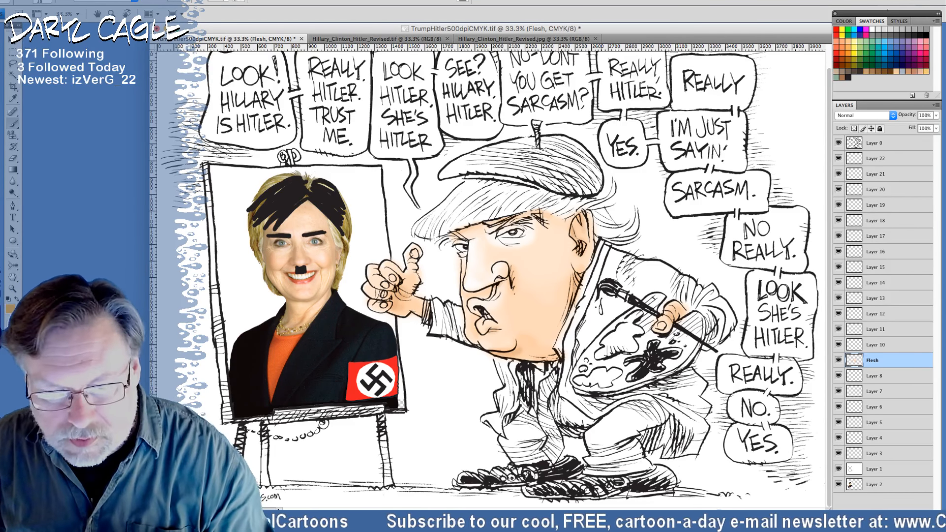
Set the foreground color's magenta value to 30 percent and apply the color.
click(10, 309)
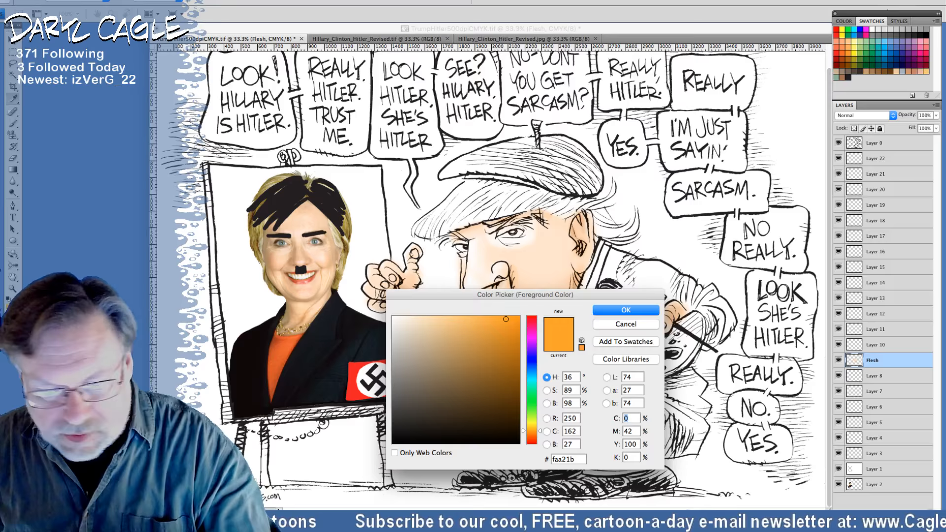
double_click(625, 429)
text(30)
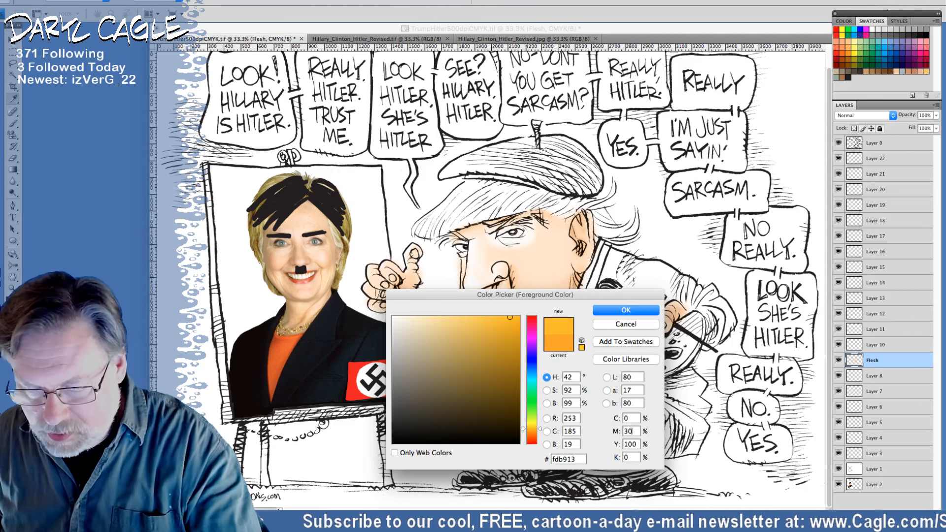
key(Return)
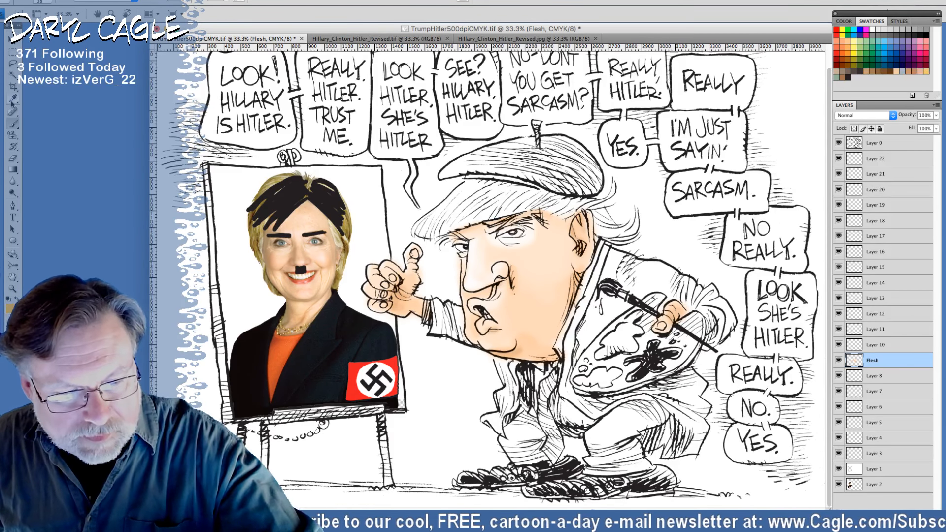
Paint the golden yellow color lightly over the painter's hair on Layer 10.
click(859, 345)
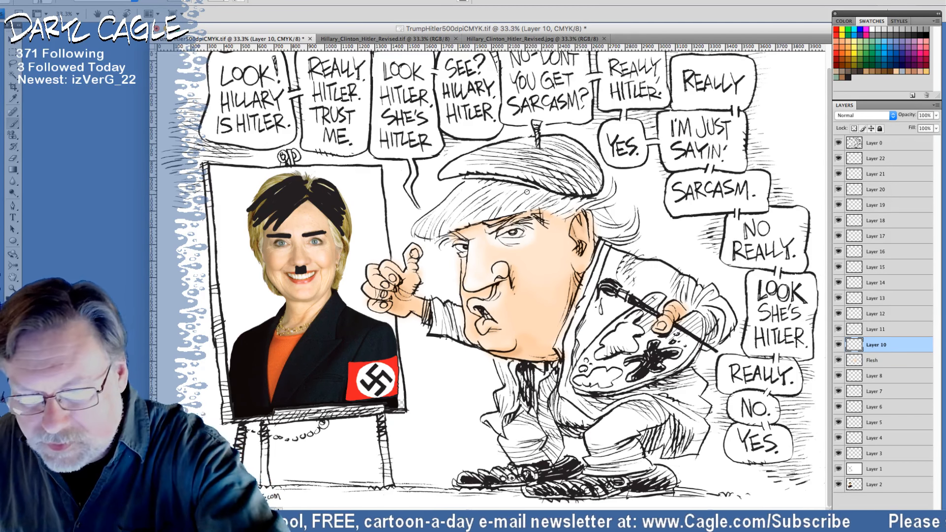
mouse_move(539, 195)
mouse_down()
mouse_move(479, 221)
mouse_move(507, 187)
mouse_move(462, 217)
mouse_move(495, 180)
mouse_move(445, 224)
mouse_move(470, 187)
mouse_move(440, 212)
mouse_move(470, 182)
mouse_move(424, 226)
mouse_move(515, 195)
mouse_move(559, 213)
mouse_move(592, 208)
mouse_up()
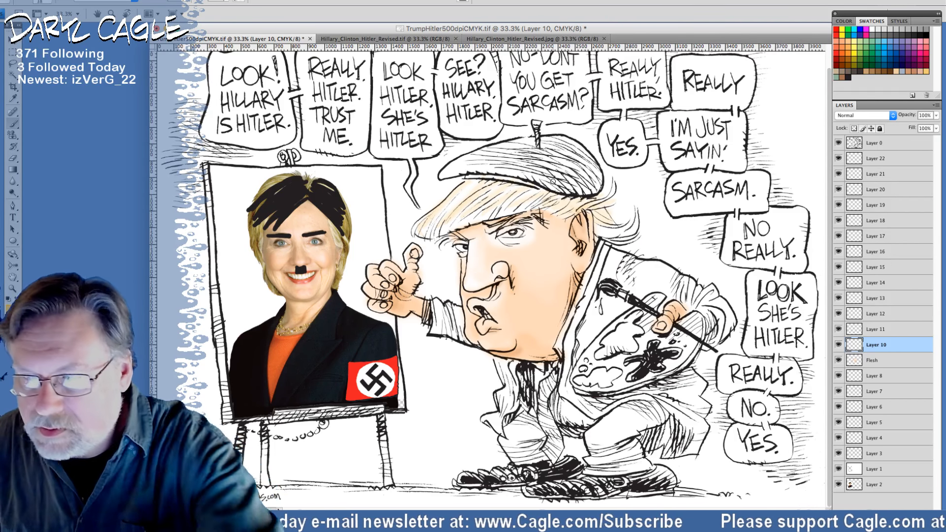
scroll(553, 181, up, 2)
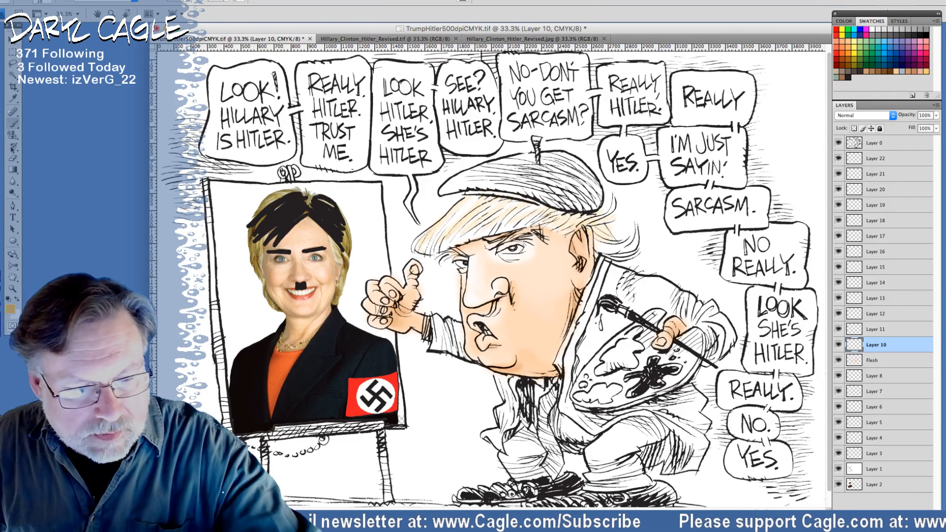
Stamp a yellow pattern over the painter's front and back hair on Layer 10 with the Pattern Stamp Tool.
click(13, 135)
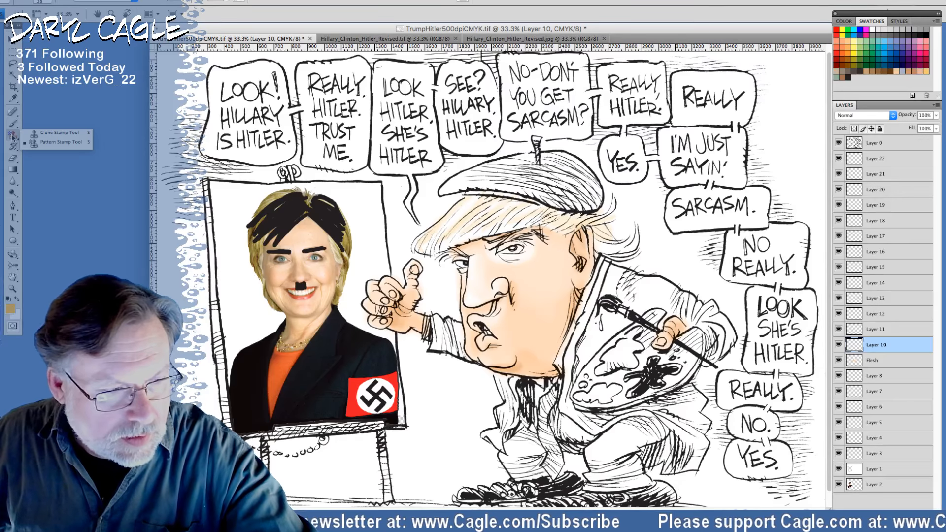
click(40, 143)
click(240, 3)
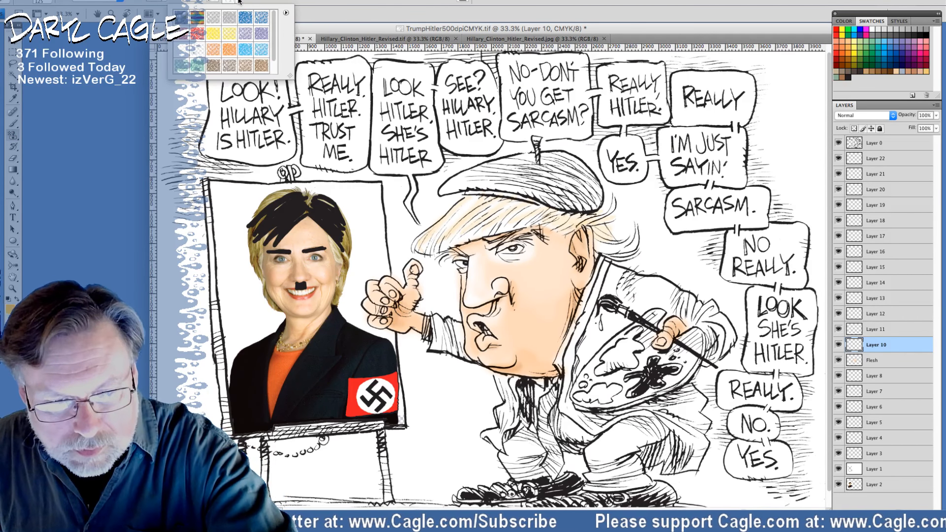
double_click(229, 33)
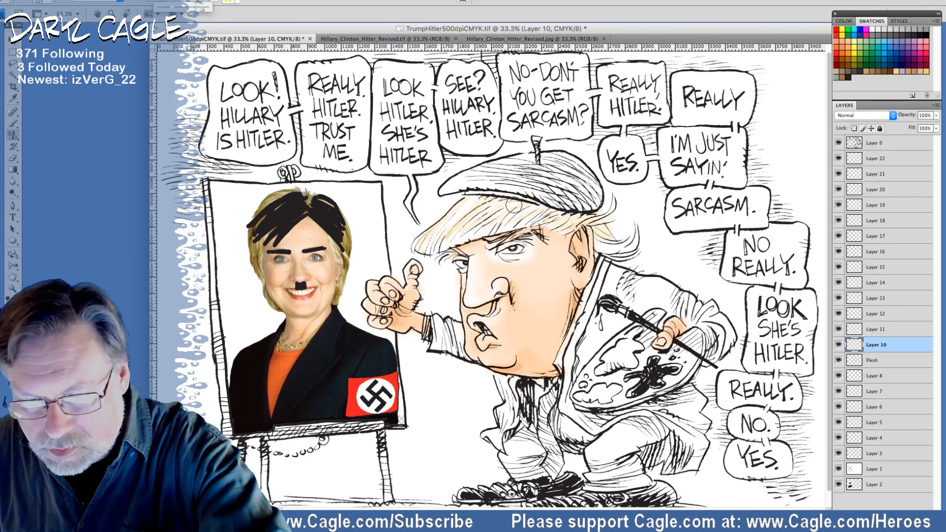
mouse_move(470, 220)
mouse_down()
mouse_move(496, 202)
mouse_move(458, 233)
mouse_move(478, 212)
mouse_move(473, 197)
mouse_move(416, 245)
mouse_move(538, 209)
mouse_move(534, 217)
mouse_move(574, 221)
mouse_move(571, 233)
mouse_move(613, 245)
mouse_move(605, 238)
mouse_move(622, 255)
mouse_move(578, 266)
mouse_up()
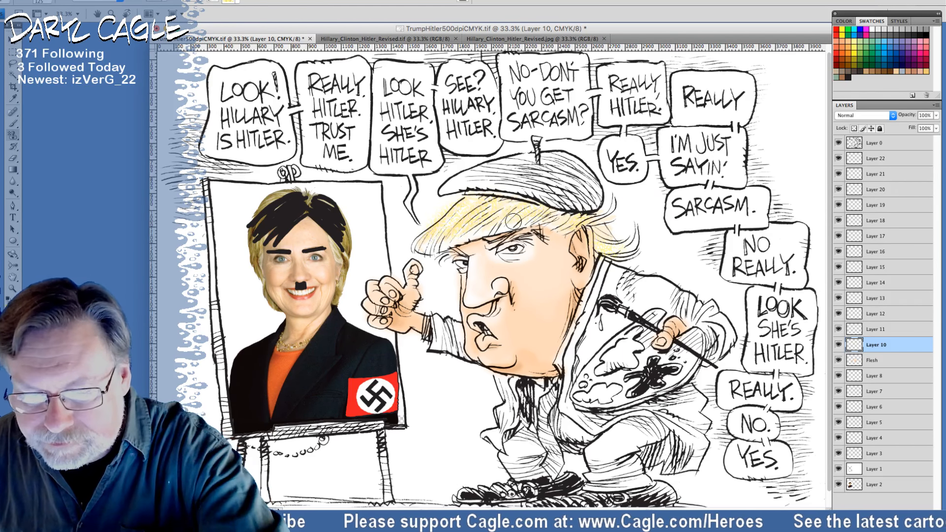
drag(513, 221, 434, 247)
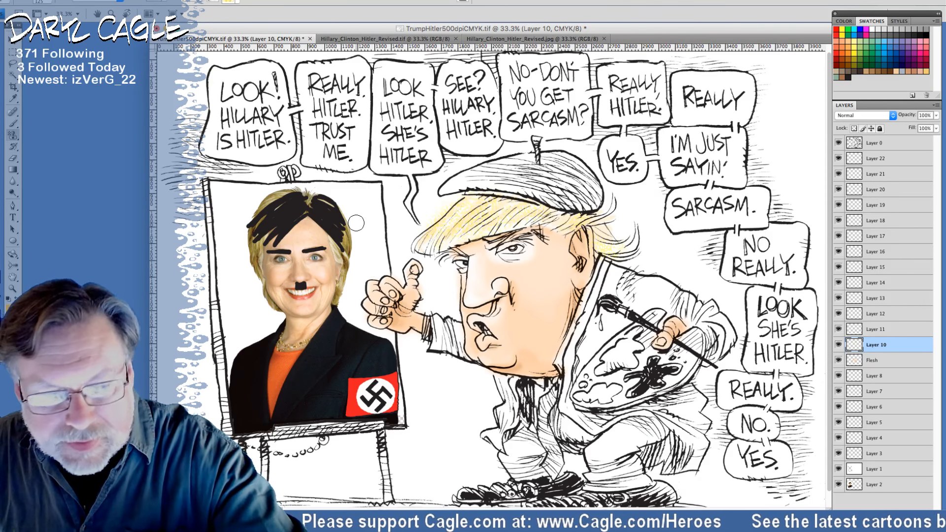
Choose a different stamp pattern and brush it over the painter's hair beneath the beret on Layer 10.
click(231, 3)
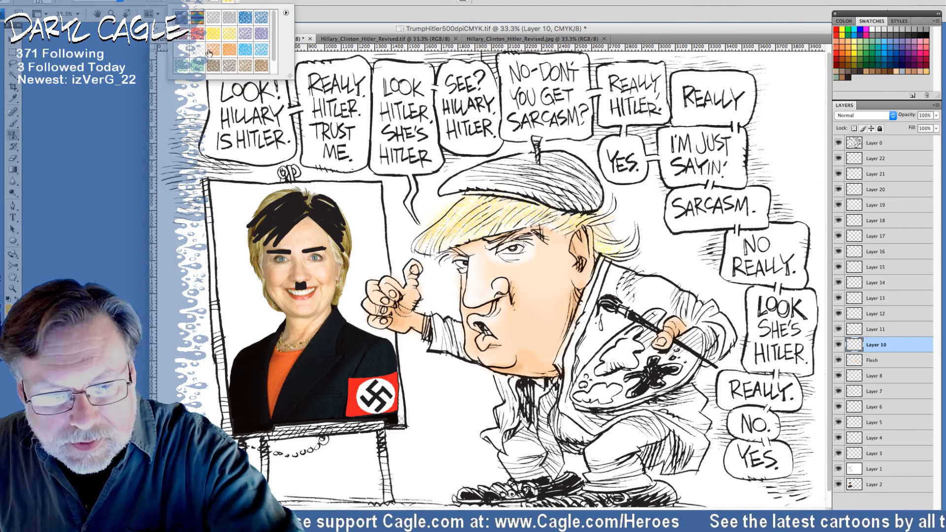
click(476, 220)
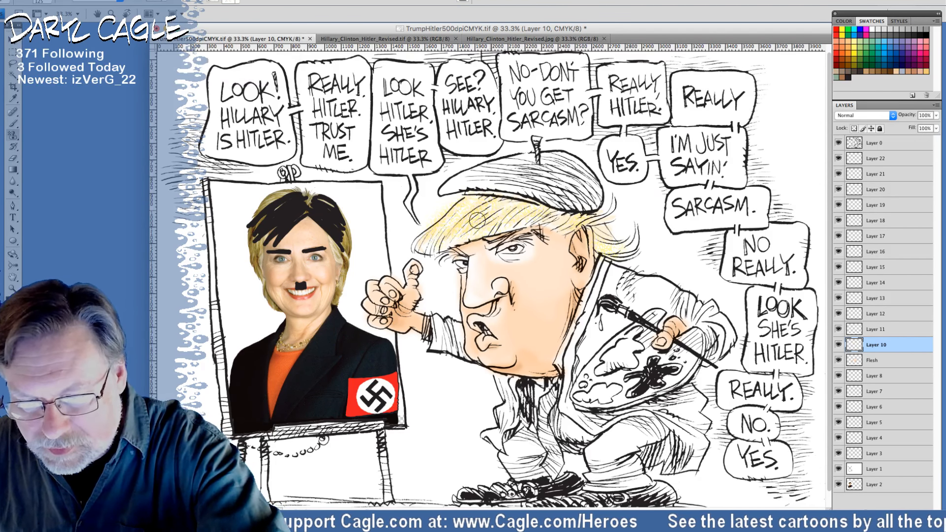
mouse_move(477, 220)
mouse_down()
mouse_move(451, 232)
mouse_move(491, 204)
mouse_move(473, 203)
mouse_move(450, 230)
mouse_move(469, 199)
mouse_move(426, 239)
mouse_up()
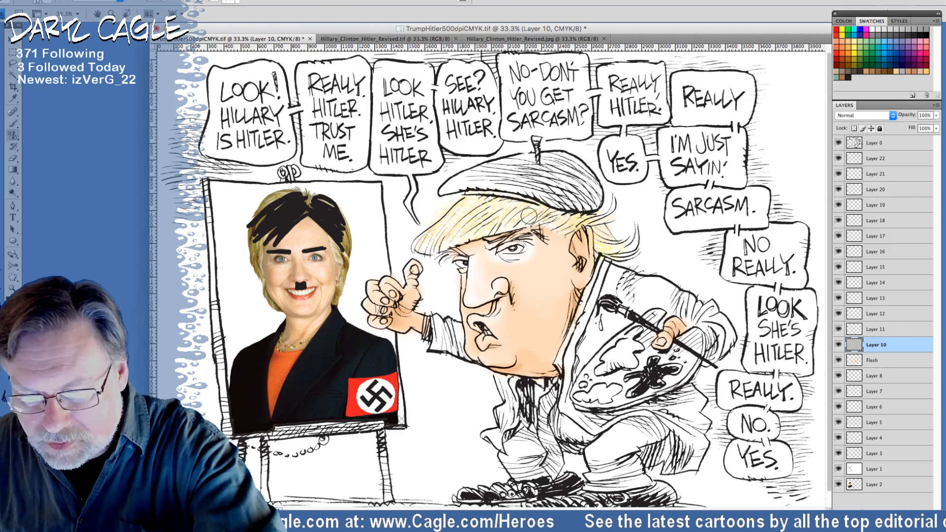
mouse_move(528, 215)
mouse_down()
mouse_move(591, 227)
mouse_move(560, 198)
mouse_up()
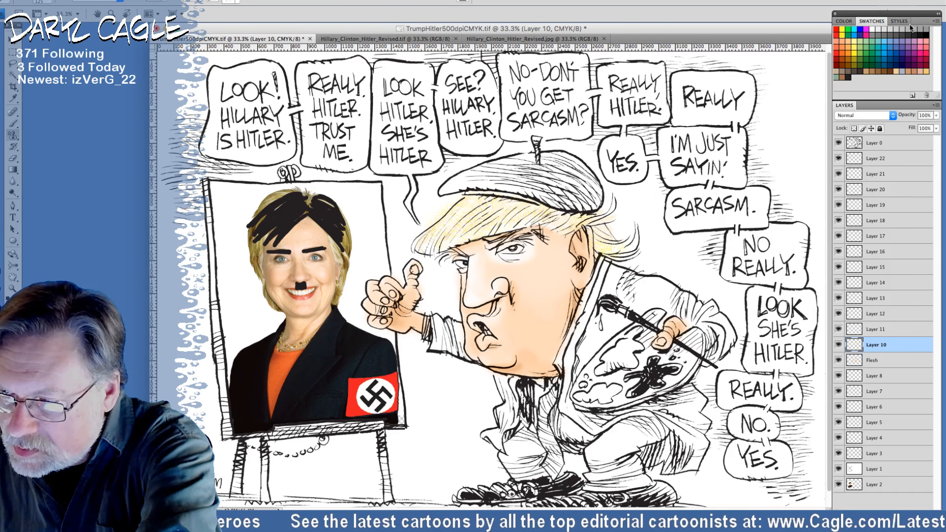
Paint the dark paint blob on the painter's palette solid black with the Brush tool on Layer 10.
click(13, 125)
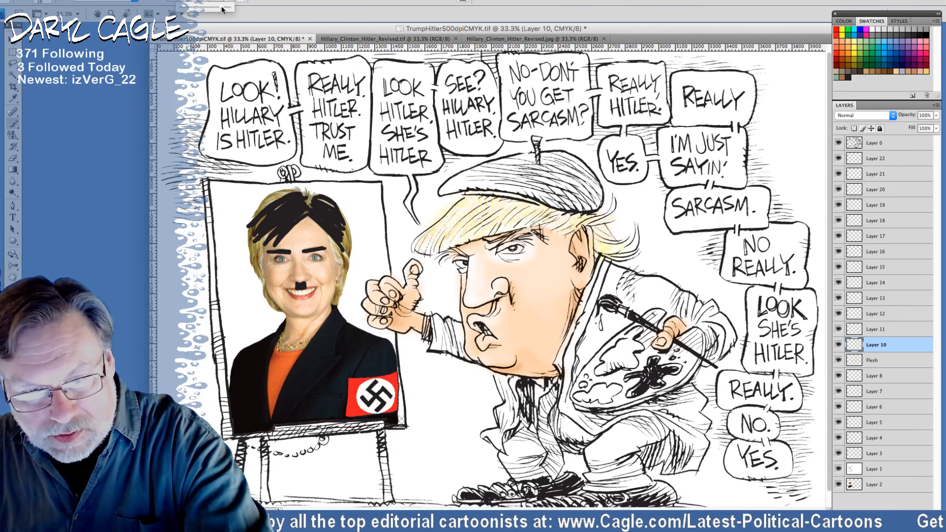
click(651, 367)
mouse_move(650, 370)
mouse_down()
mouse_move(655, 357)
mouse_move(666, 369)
mouse_move(624, 395)
mouse_move(638, 373)
mouse_move(628, 376)
mouse_up()
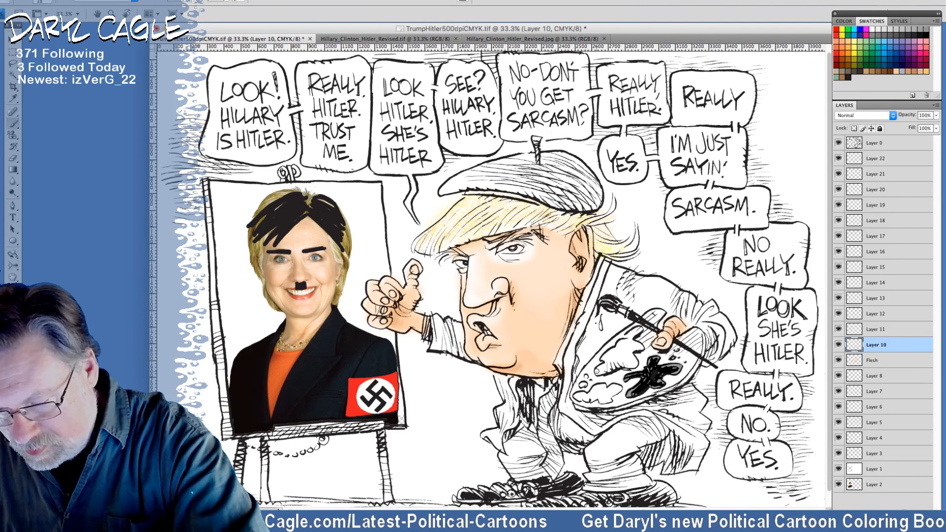
Fill the upper paint blob on the palette with red, undoing the first attempt and resizing the brush.
mouse_move(598, 370)
mouse_down()
mouse_move(621, 343)
mouse_move(627, 350)
mouse_move(636, 330)
mouse_move(646, 335)
mouse_move(631, 350)
mouse_up()
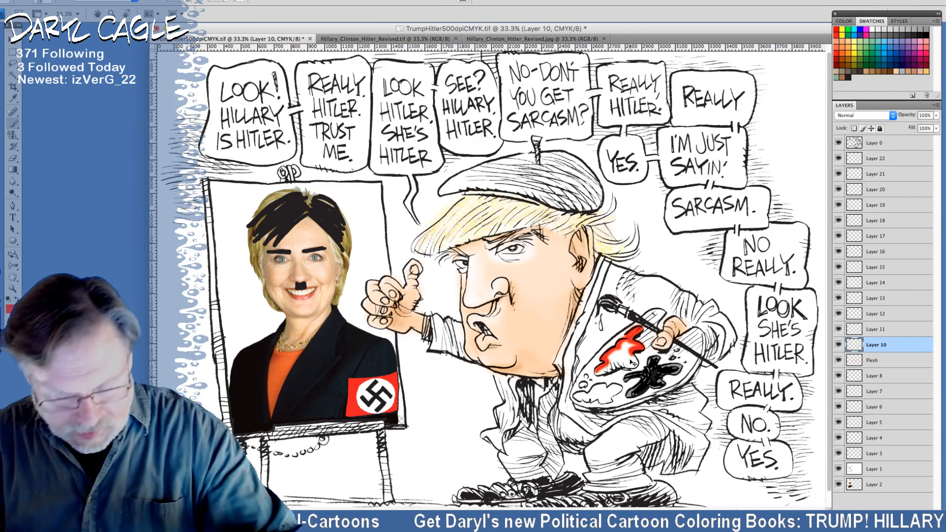
key(ctrl+z)
click(42, 2)
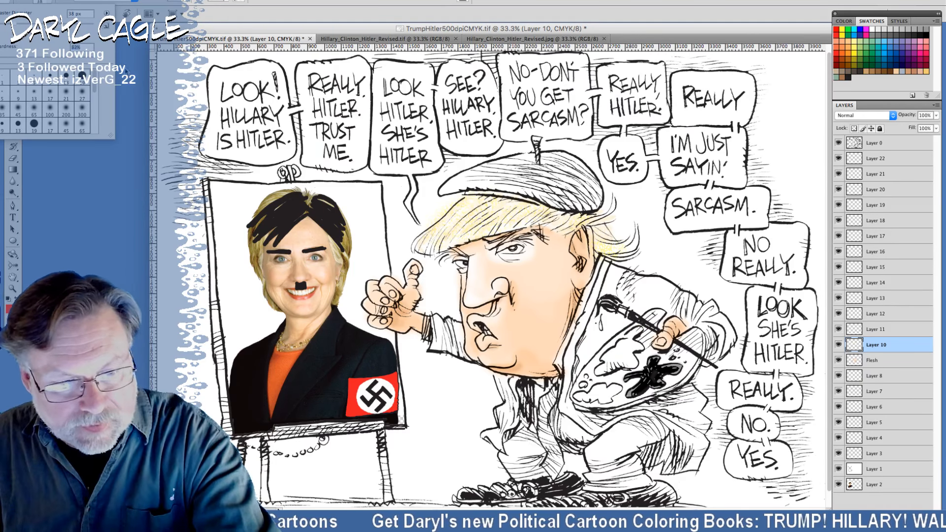
drag(126, 71, 193, 78)
mouse_move(641, 329)
mouse_down()
mouse_move(600, 367)
mouse_move(619, 365)
mouse_move(615, 350)
mouse_move(634, 340)
mouse_move(628, 363)
mouse_up()
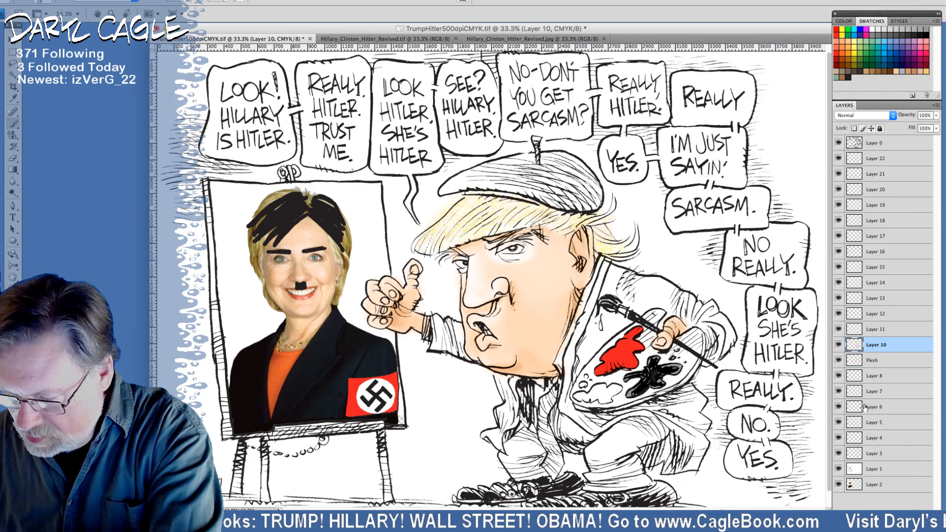
Paint the palette's board brown around the red, black and white paint blobs on Layer 8.
click(869, 377)
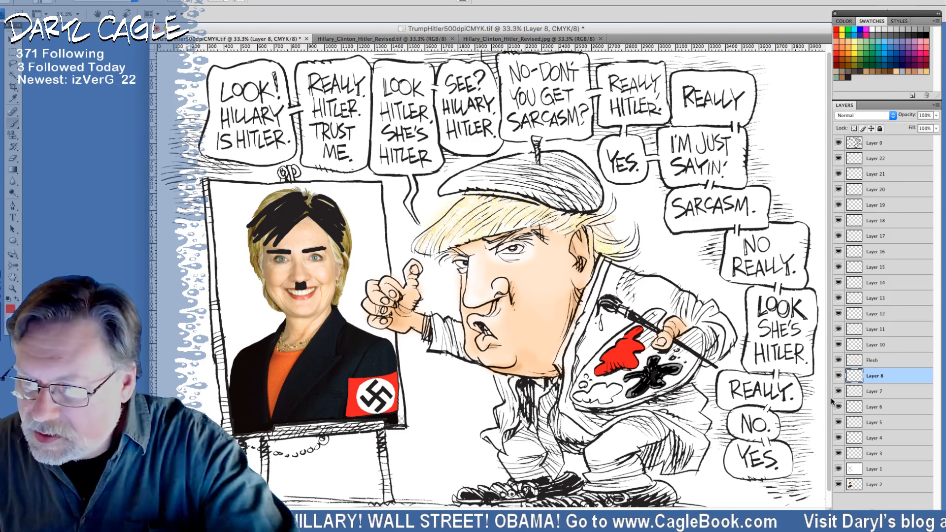
scroll(830, 402, up, 1)
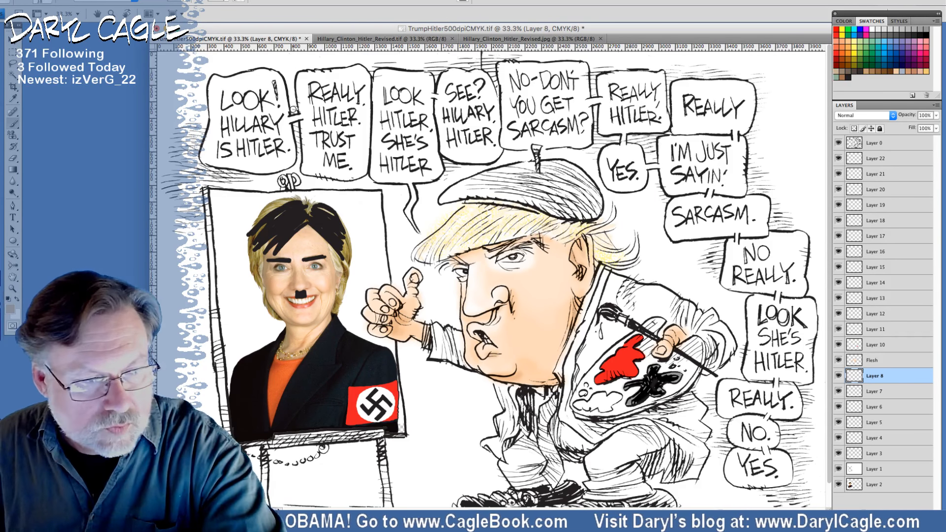
mouse_move(658, 325)
mouse_down()
mouse_move(635, 327)
mouse_move(651, 357)
mouse_move(670, 359)
mouse_move(698, 341)
mouse_move(695, 369)
mouse_move(702, 343)
mouse_move(697, 368)
mouse_move(682, 389)
mouse_move(649, 402)
mouse_move(666, 396)
mouse_move(659, 403)
mouse_move(578, 414)
mouse_up()
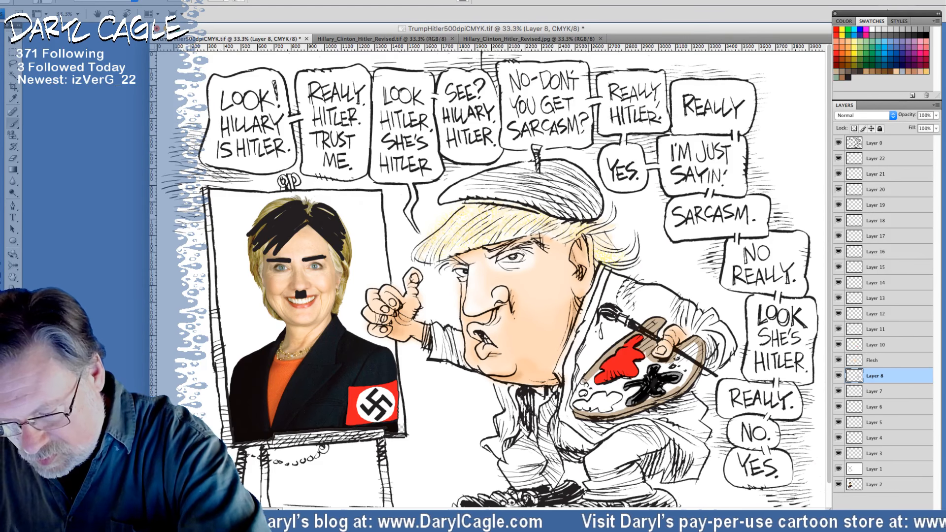
mouse_move(582, 385)
mouse_down()
mouse_move(602, 369)
mouse_move(572, 409)
mouse_move(623, 377)
mouse_move(611, 389)
mouse_move(643, 384)
mouse_move(614, 407)
mouse_move(625, 403)
mouse_move(590, 413)
mouse_up()
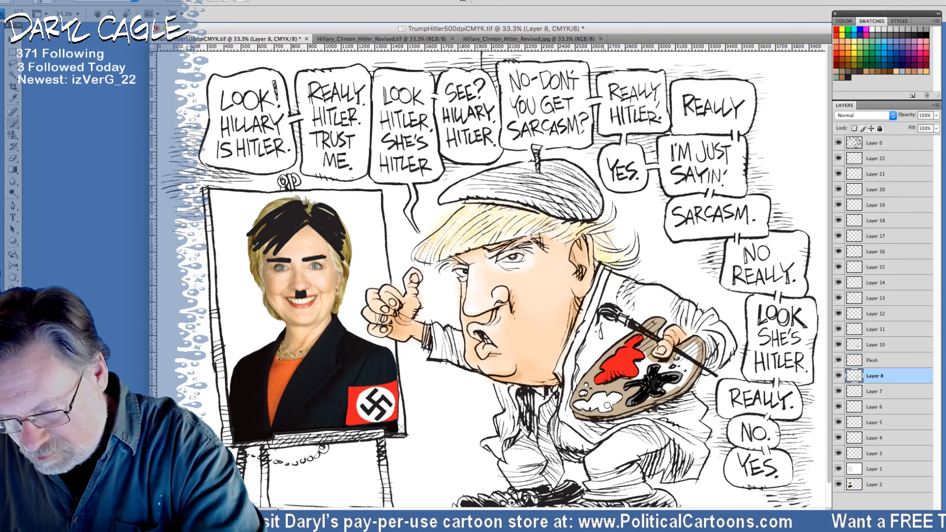
mouse_move(648, 357)
mouse_down()
mouse_move(634, 378)
mouse_move(687, 351)
mouse_move(685, 374)
mouse_move(665, 383)
mouse_up()
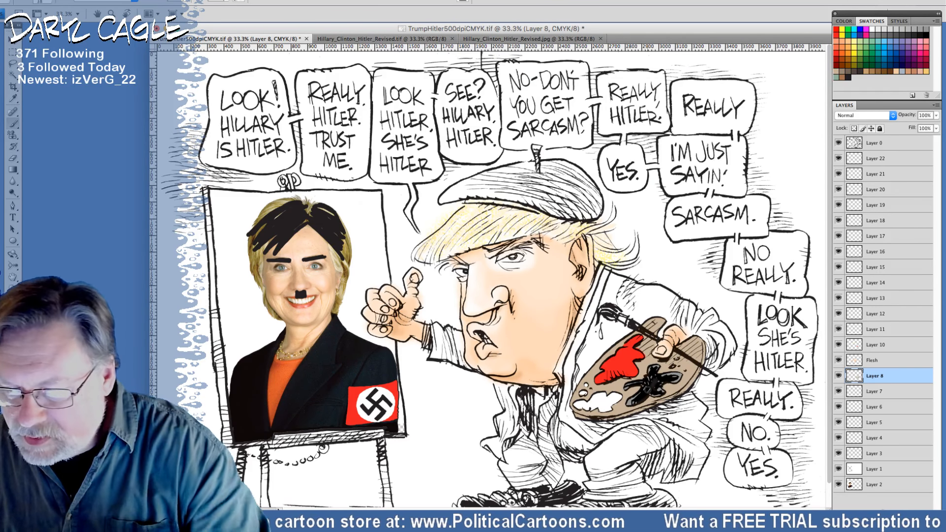
Sample the painter's skin color and choose a slightly darker shade of it as the foreground color.
click(12, 101)
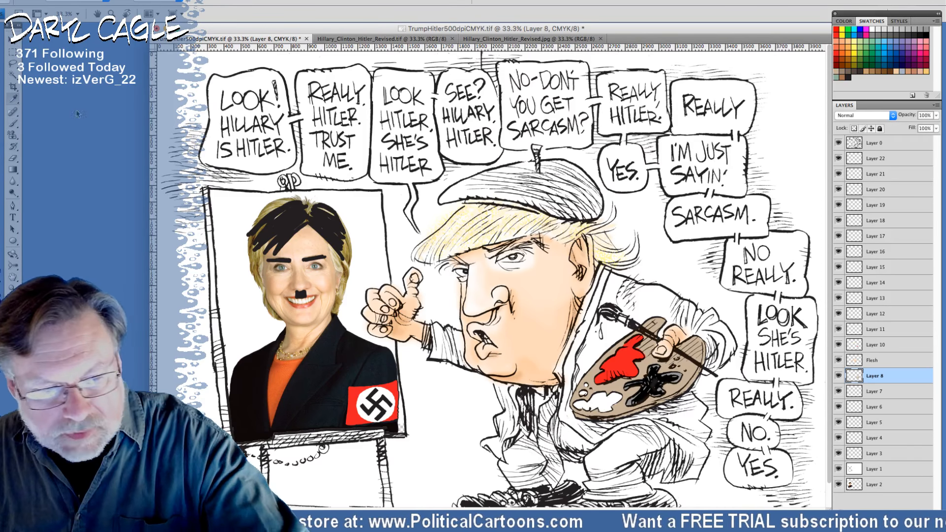
click(13, 123)
click(8, 298)
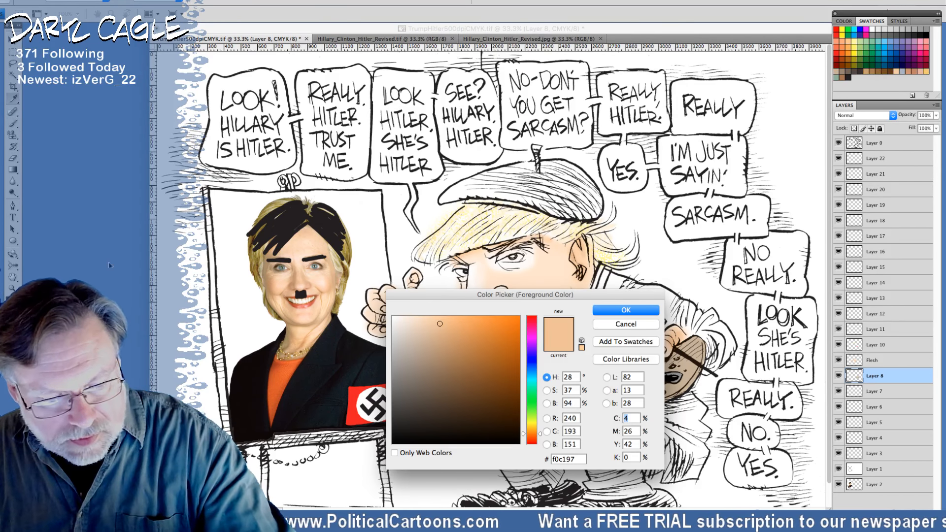
click(444, 338)
click(608, 311)
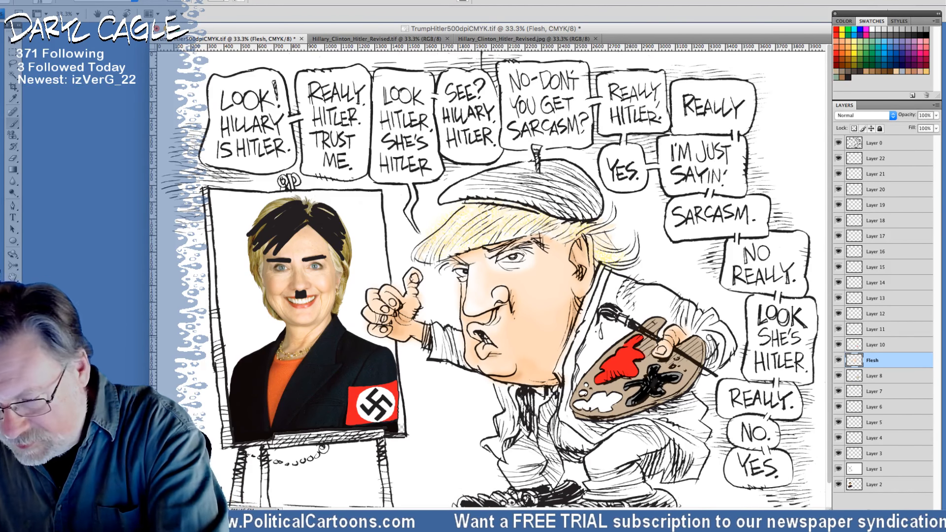
Paint the wrist of the hand holding the palette in a skin tone on the Flesh layer.
drag(699, 336, 710, 346)
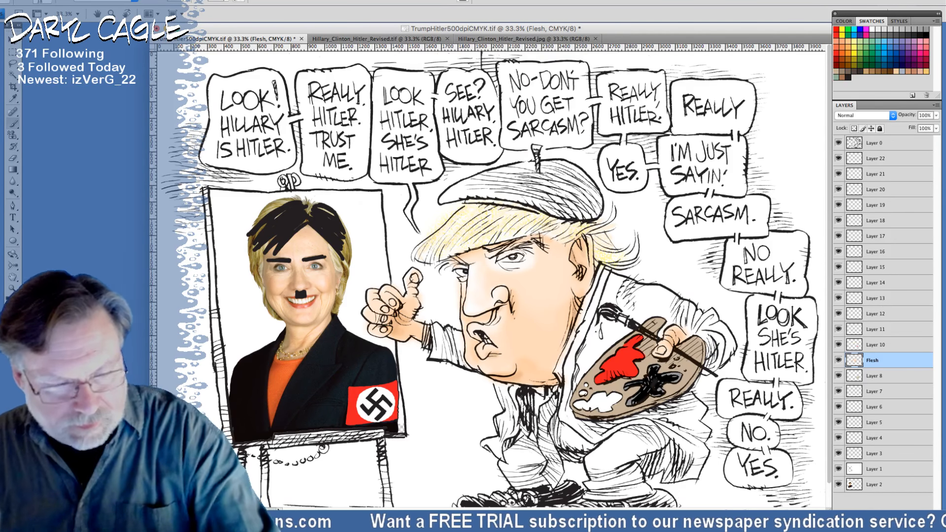
click(13, 98)
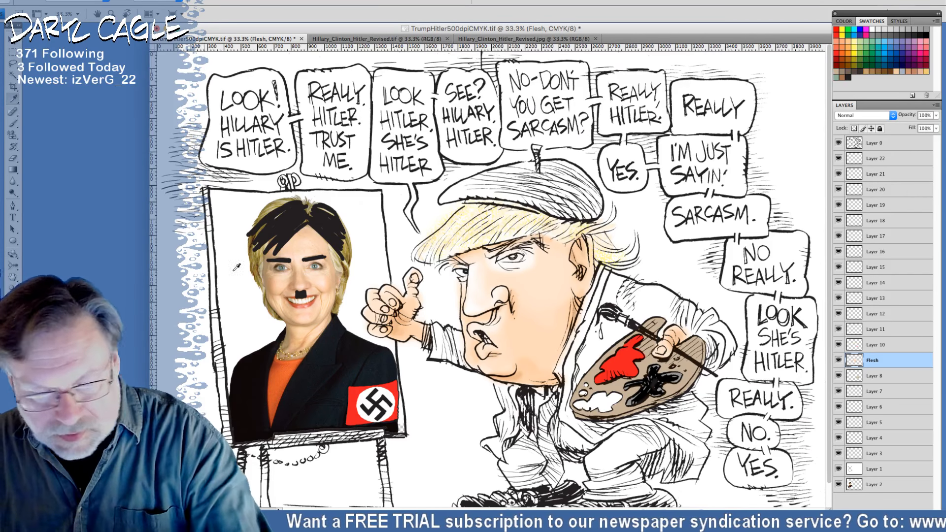
click(13, 123)
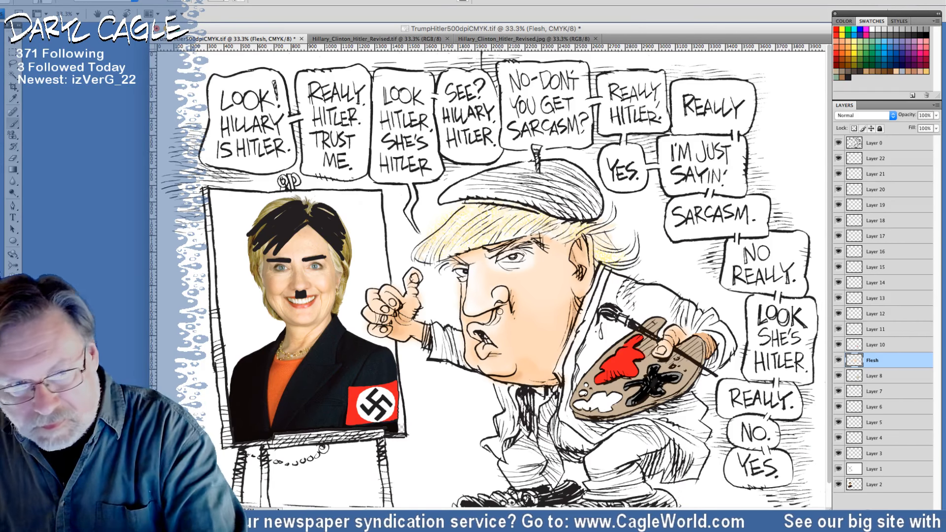
Reduce the brush size and paint the inside of the painter's mouth red on the Flesh layer.
click(49, 4)
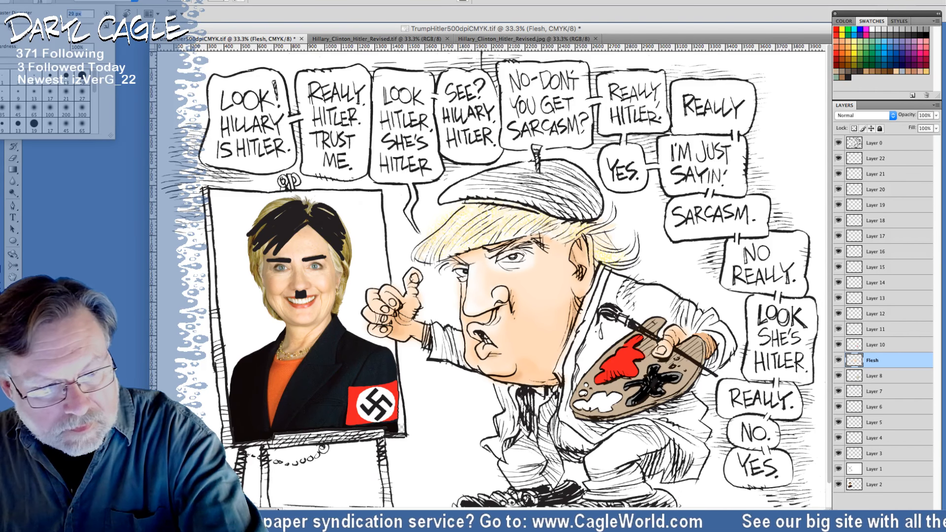
drag(13, 27, 12, 26)
key(Return)
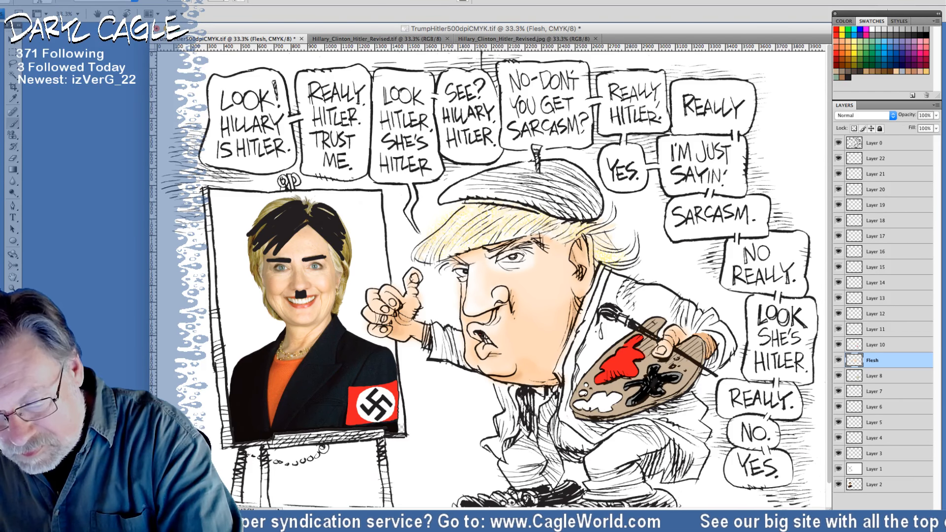
drag(485, 338, 482, 336)
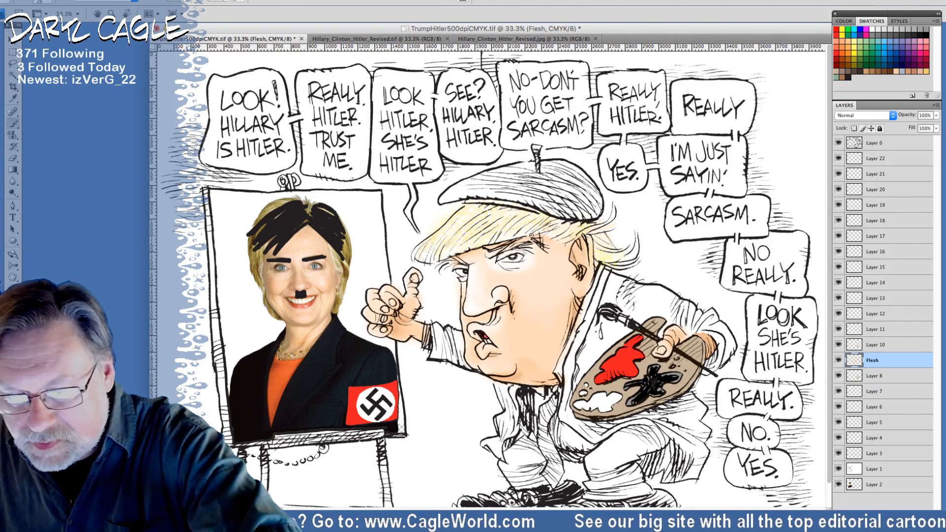
Brush the lower edge of the hair on Layer 10 and set the foreground color's yellow value to 50 percent.
key(alt+bracketright)
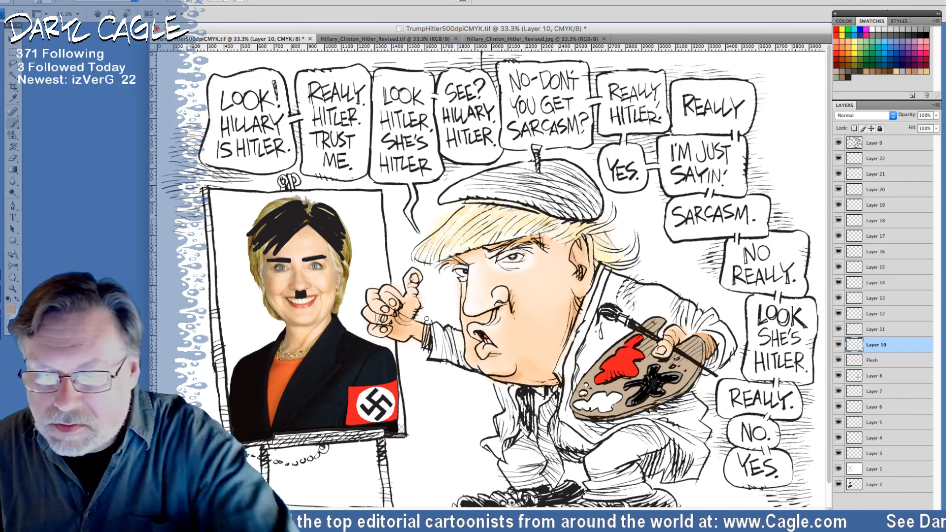
drag(534, 240, 448, 263)
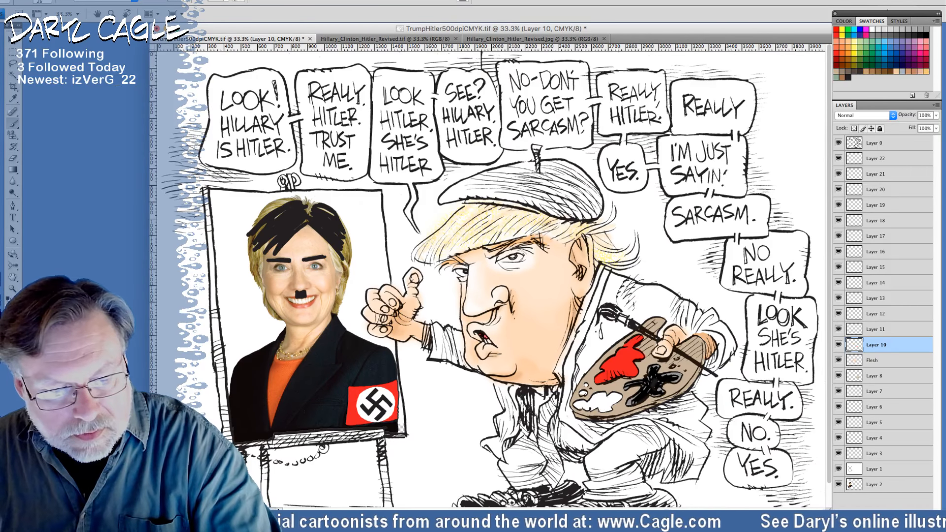
click(11, 307)
click(437, 319)
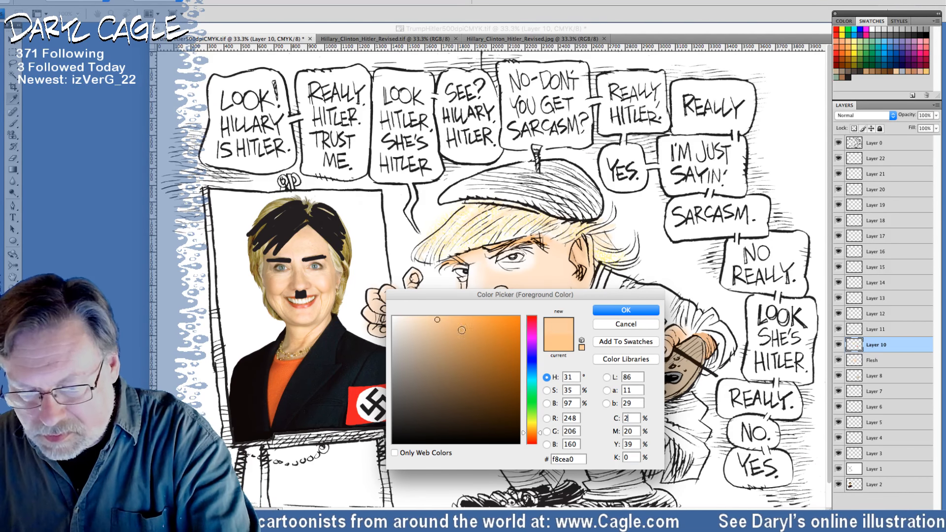
key(Tab)
key(Tab)
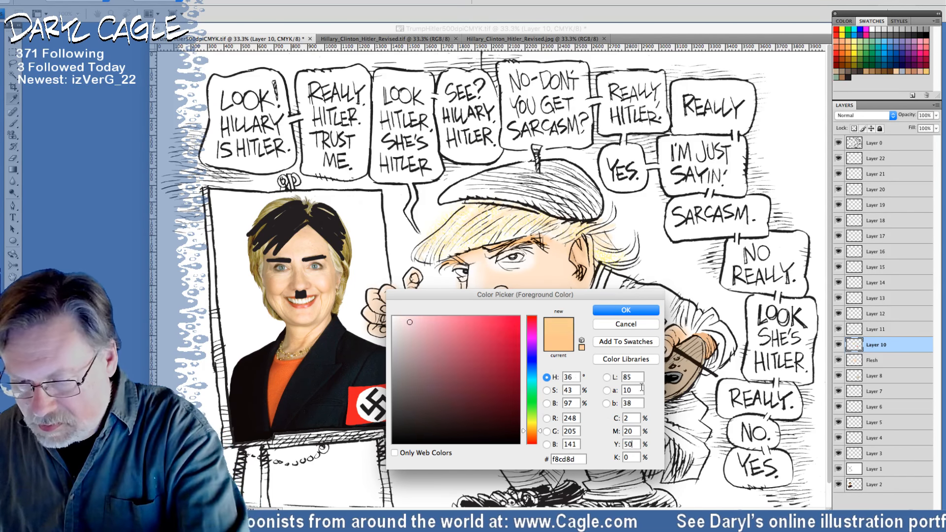
key(Return)
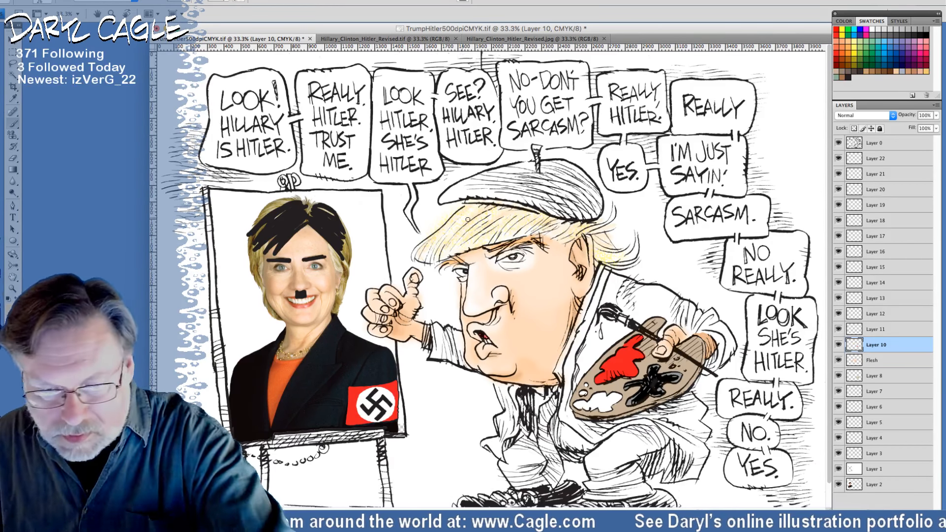
Shade the lower edge of the painter's front hair with the warmer yellow on Layer 10.
drag(529, 241, 541, 242)
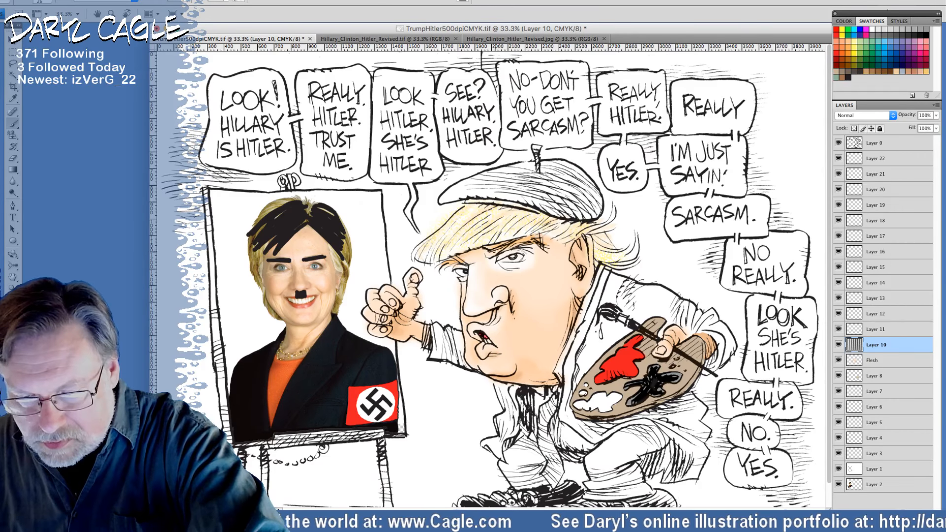
drag(449, 265, 445, 264)
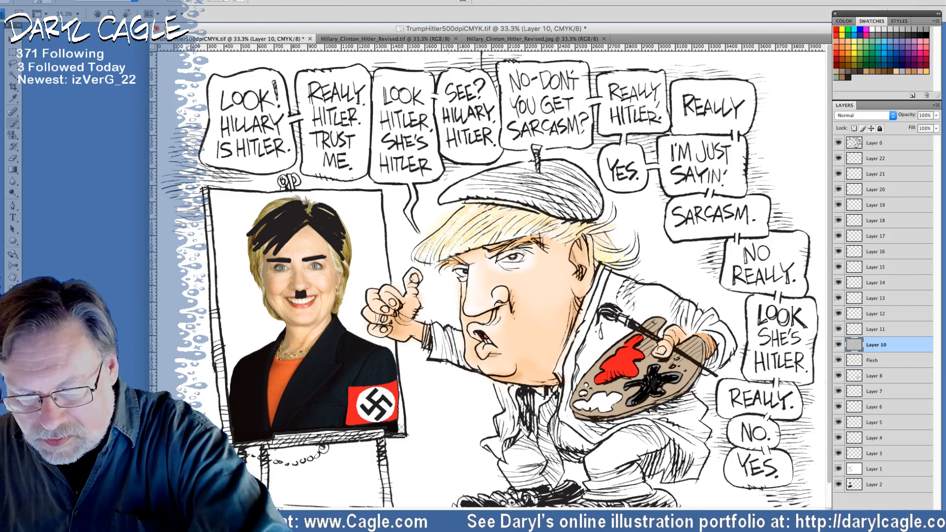
drag(444, 267, 444, 268)
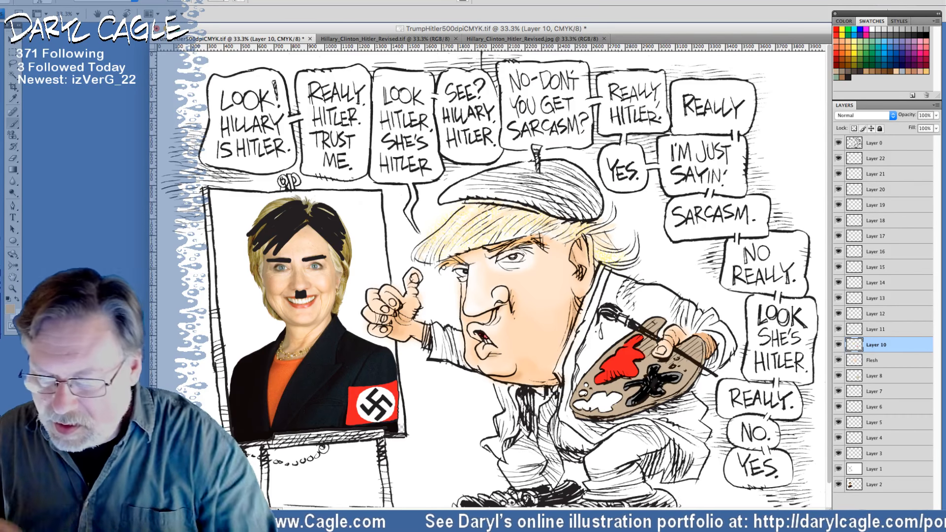
Paint the inside of both smock sleeve cuffs gray around the painter's wrists on Layer 10.
drag(431, 331, 430, 308)
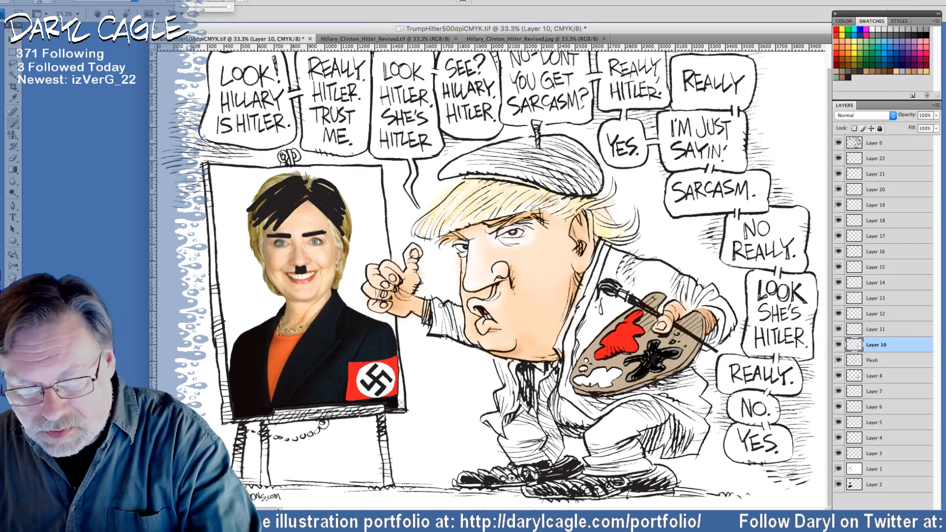
mouse_move(427, 300)
mouse_down()
mouse_move(426, 323)
mouse_move(425, 298)
mouse_up()
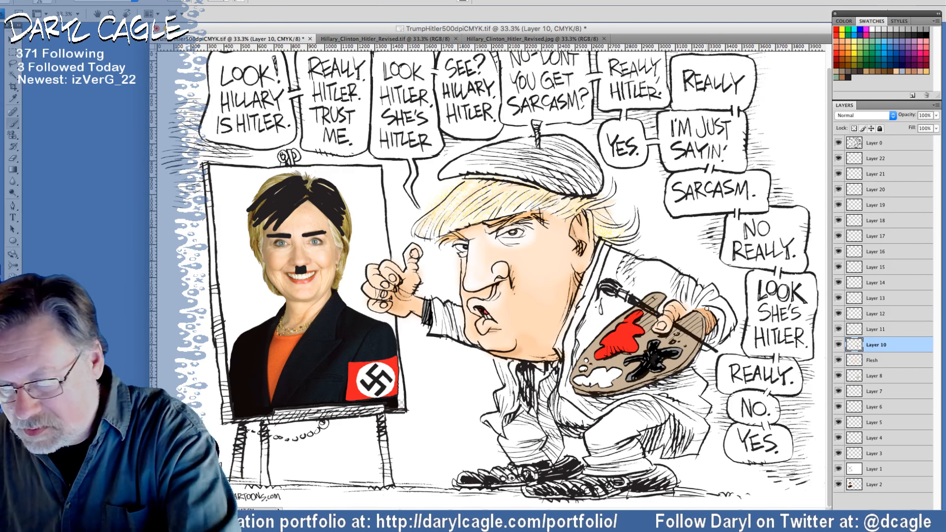
mouse_move(702, 305)
mouse_down()
mouse_move(724, 336)
mouse_move(720, 315)
mouse_move(708, 341)
mouse_up()
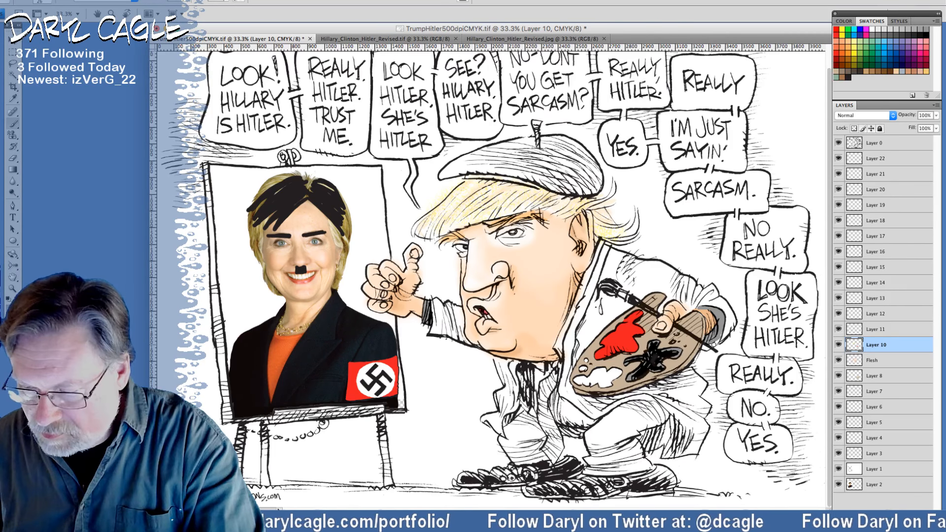
Shade the folds of both trouser legs and the shoes with gray on Layer 10.
mouse_move(525, 412)
mouse_down()
mouse_move(508, 425)
mouse_move(508, 443)
mouse_move(501, 438)
mouse_move(514, 462)
mouse_move(523, 418)
mouse_move(532, 417)
mouse_move(542, 435)
mouse_move(532, 443)
mouse_move(552, 465)
mouse_move(565, 458)
mouse_move(581, 468)
mouse_up()
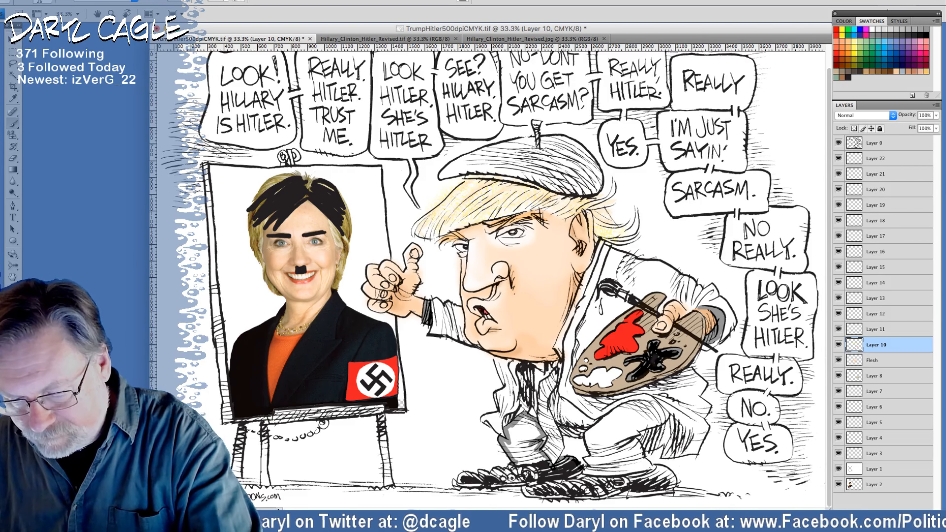
mouse_move(562, 430)
mouse_down()
mouse_move(582, 435)
mouse_move(617, 410)
mouse_move(658, 405)
mouse_move(652, 425)
mouse_move(628, 435)
mouse_move(619, 423)
mouse_move(639, 433)
mouse_move(650, 468)
mouse_up()
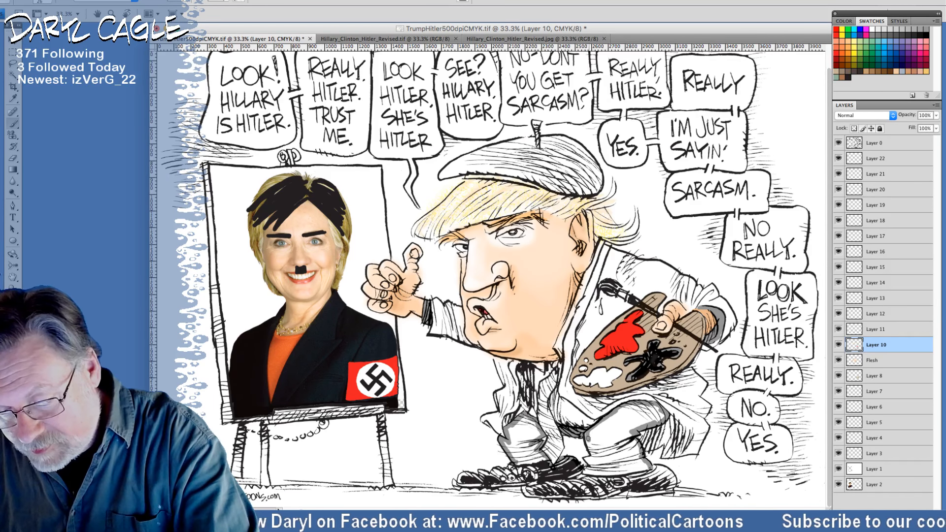
drag(587, 436, 585, 471)
drag(652, 465, 668, 471)
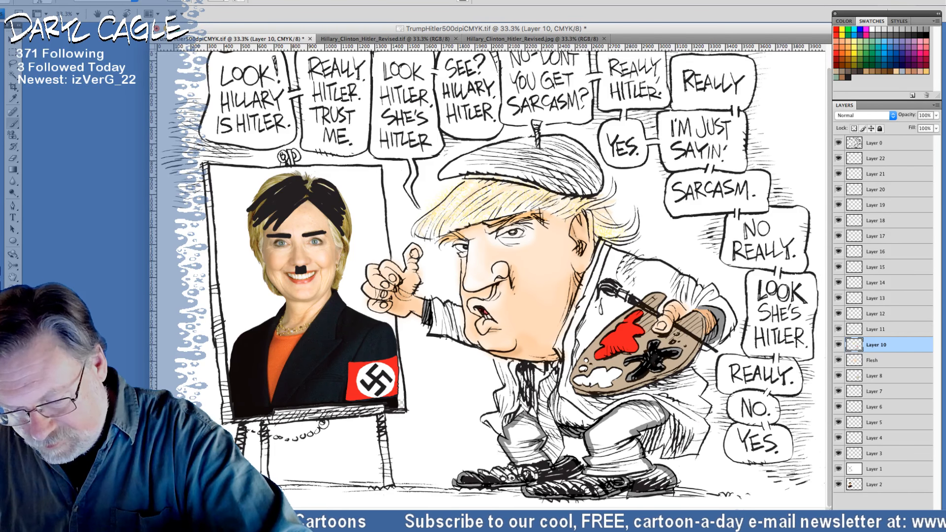
drag(480, 470, 518, 466)
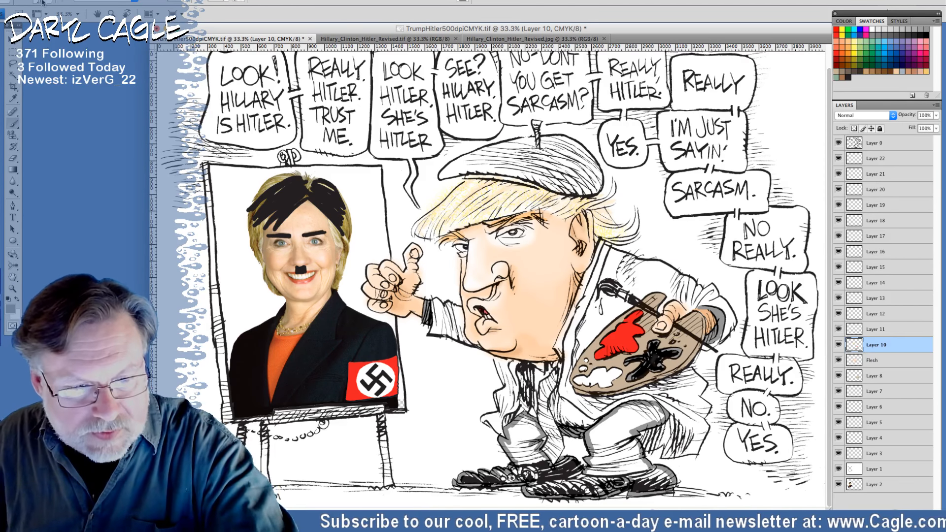
Set the brush size to 71 px and fill both trouser legs with solid gray on Layer 10.
click(46, 2)
drag(10, 25, 20, 26)
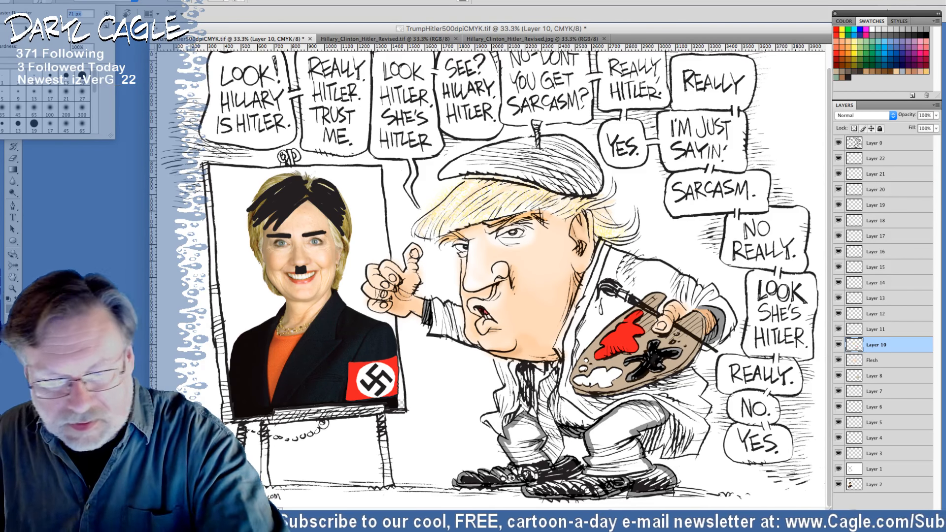
mouse_move(522, 424)
mouse_down()
mouse_move(533, 431)
mouse_move(527, 446)
mouse_move(518, 428)
mouse_move(510, 445)
mouse_move(522, 459)
mouse_move(578, 466)
mouse_move(493, 479)
mouse_up()
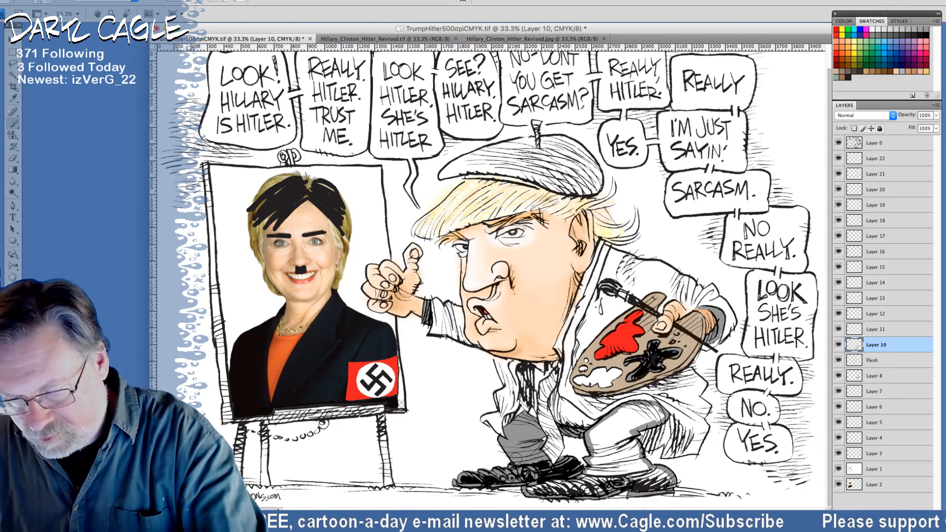
mouse_move(643, 411)
mouse_down()
mouse_move(623, 426)
mouse_move(654, 412)
mouse_move(625, 413)
mouse_move(632, 410)
mouse_move(593, 431)
mouse_move(595, 452)
mouse_move(621, 443)
mouse_move(636, 454)
mouse_move(630, 464)
mouse_move(593, 459)
mouse_move(587, 474)
mouse_move(661, 469)
mouse_up()
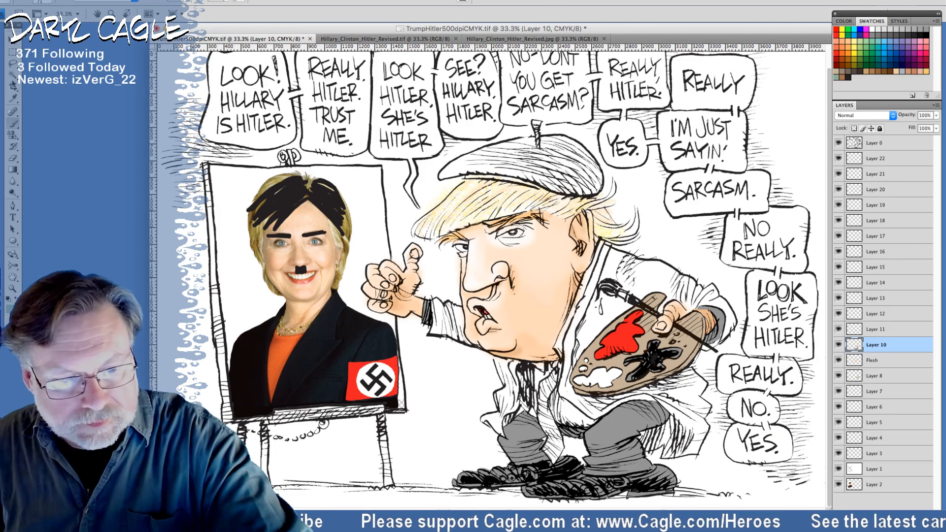
Paint the painter's necktie muted green on Layer 10, from the knot down to the tip, using a 31 px brush.
key(i)
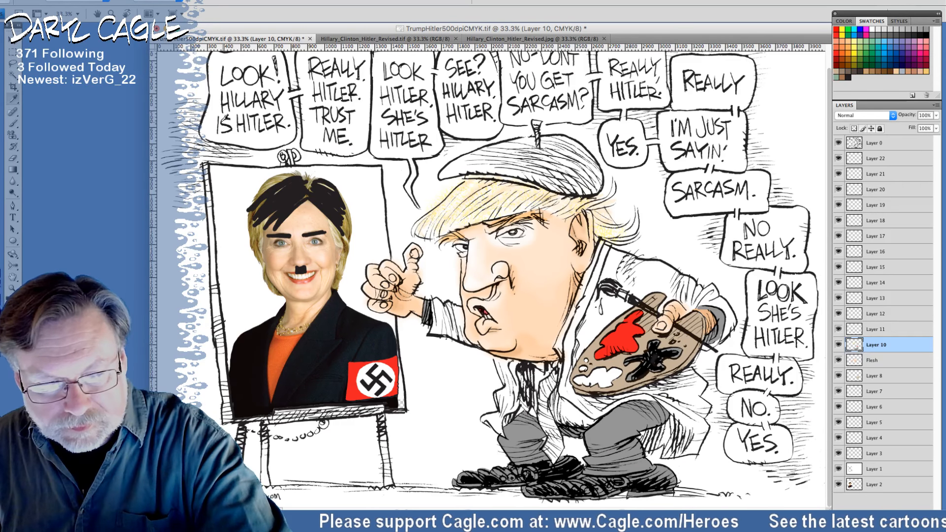
click(13, 123)
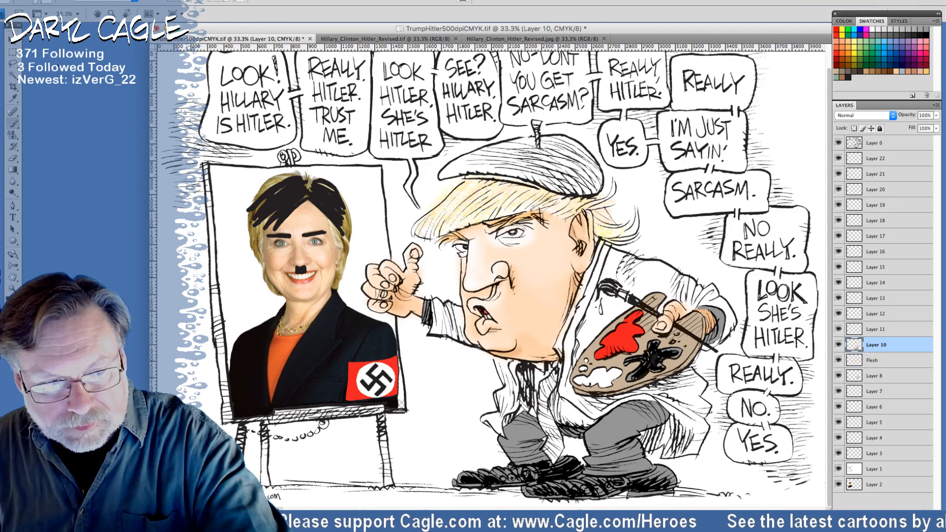
click(48, 3)
drag(22, 24, 18, 22)
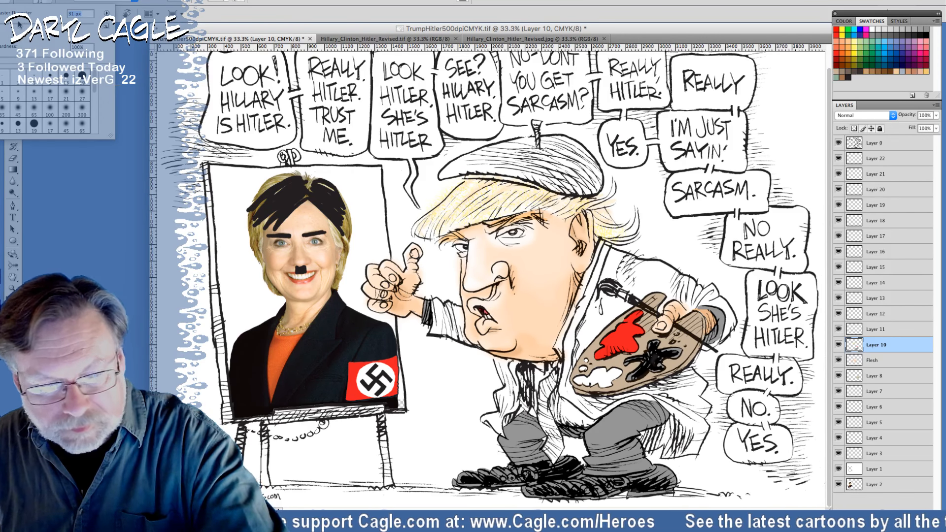
click(555, 366)
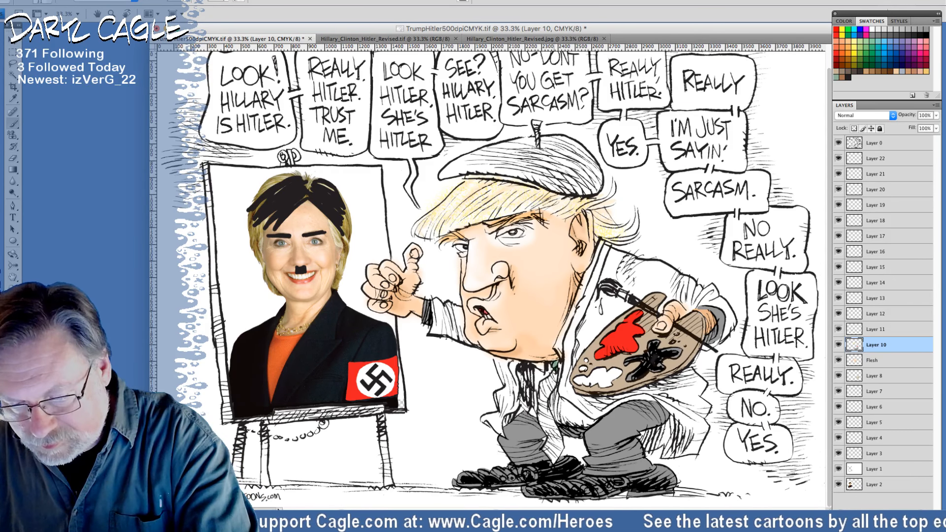
mouse_move(554, 379)
mouse_down()
mouse_move(542, 409)
mouse_move(546, 394)
mouse_up()
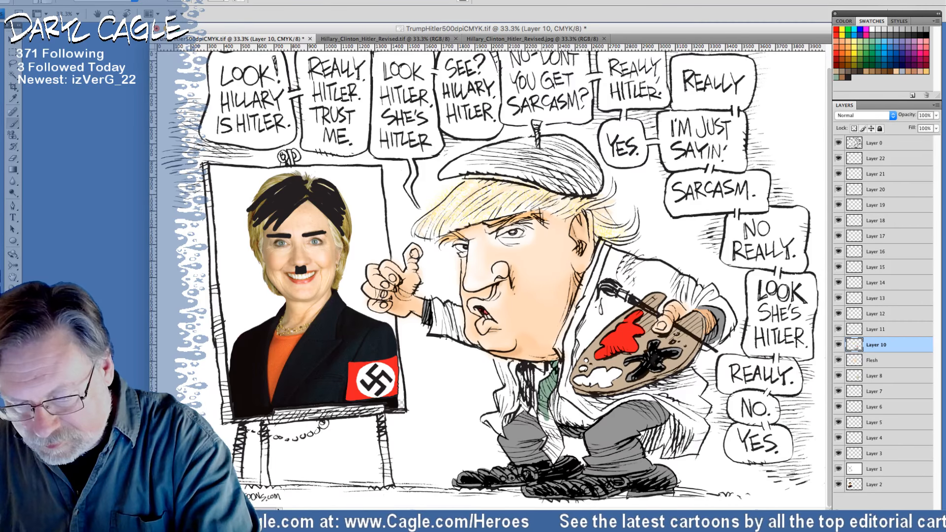
mouse_move(541, 398)
mouse_down()
mouse_move(543, 426)
mouse_move(550, 434)
mouse_move(551, 421)
mouse_move(561, 447)
mouse_move(554, 461)
mouse_move(550, 437)
mouse_up()
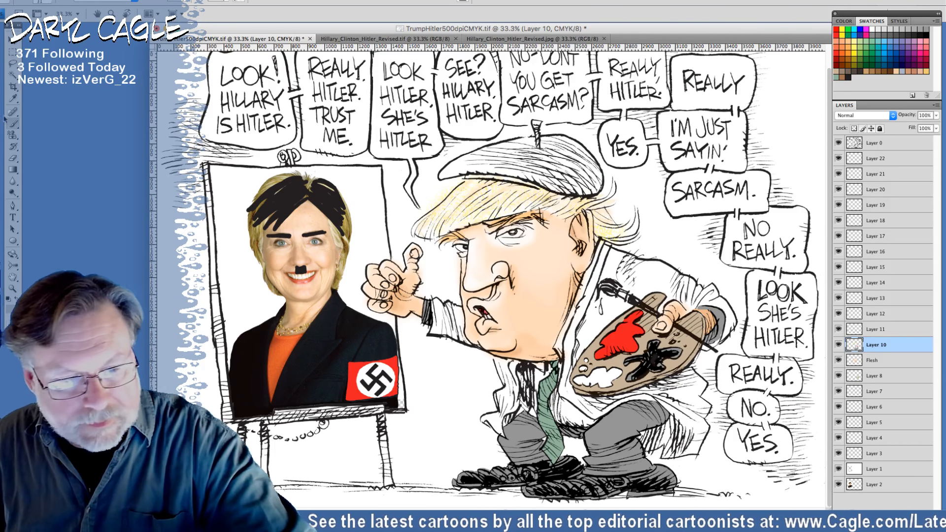
Shade the smock's front opening and its lower front folds light gray on Layer 7.
click(45, 3)
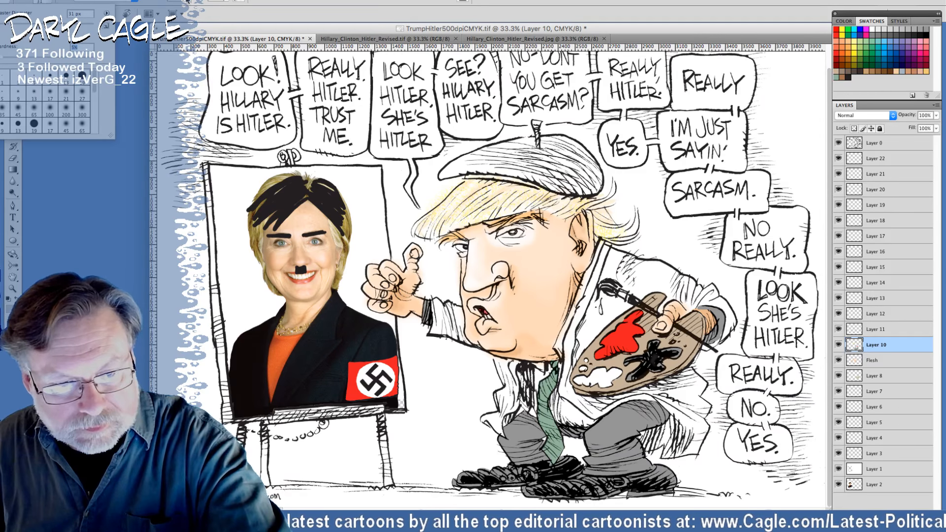
click(188, 2)
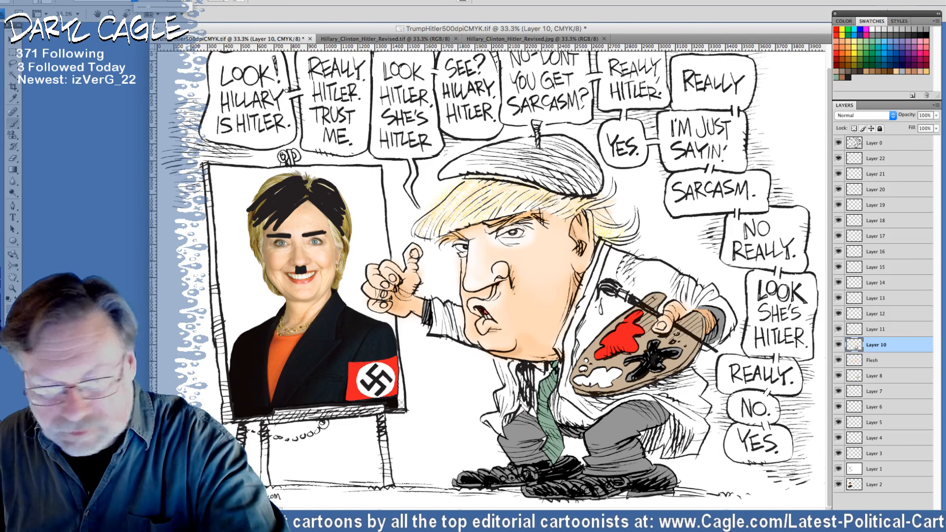
click(870, 394)
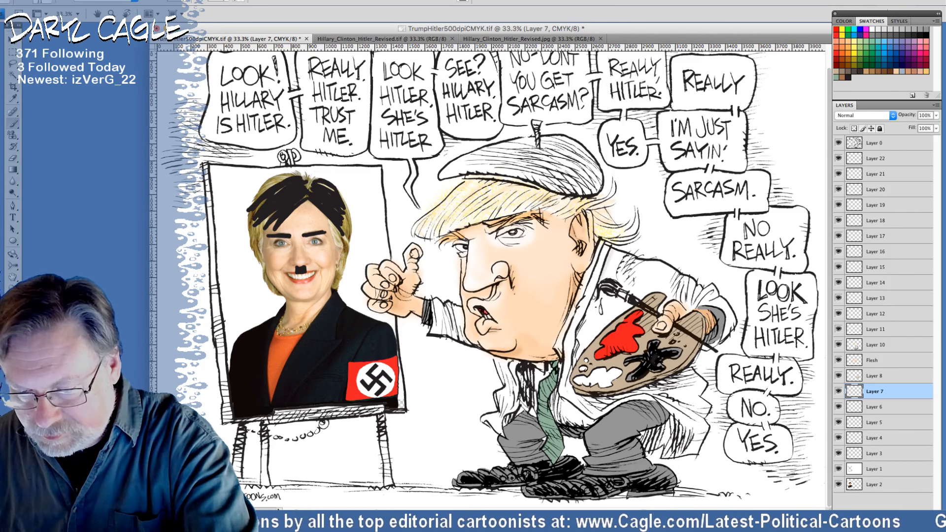
drag(596, 291, 576, 360)
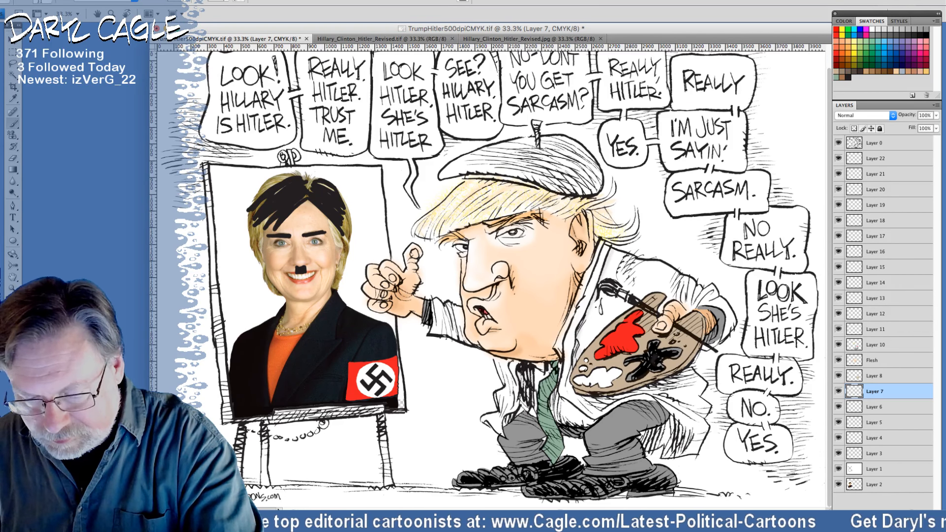
mouse_move(533, 401)
mouse_down()
mouse_move(522, 413)
mouse_move(555, 418)
mouse_move(571, 396)
mouse_move(583, 423)
mouse_move(594, 422)
mouse_up()
mouse_move(519, 411)
mouse_down()
mouse_move(506, 422)
mouse_move(508, 414)
mouse_up()
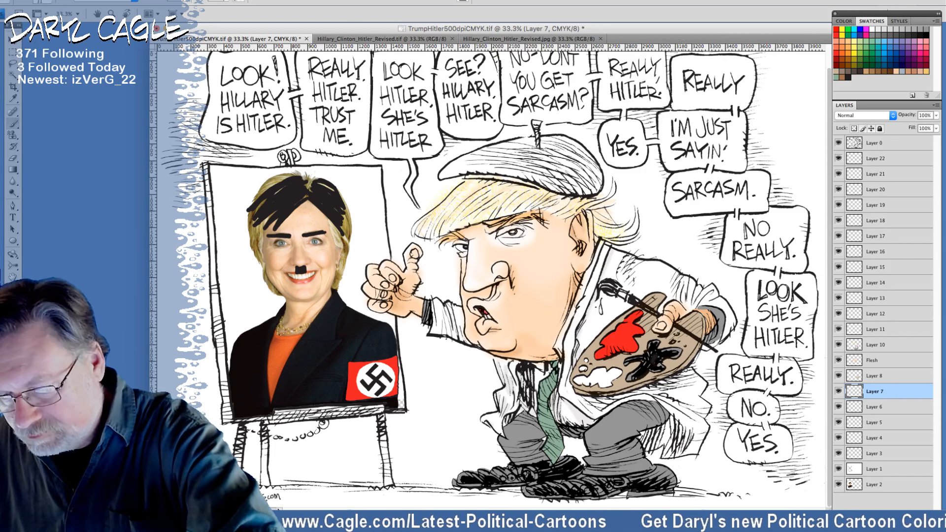
Shade the smock beneath the palette, along the back flap, sleeve, shoulder and collar with light gray on Layer 7.
drag(688, 369, 589, 404)
mouse_move(705, 384)
mouse_down()
mouse_move(685, 400)
mouse_move(703, 410)
mouse_move(698, 417)
mouse_move(670, 416)
mouse_move(669, 453)
mouse_move(655, 434)
mouse_move(645, 436)
mouse_move(685, 428)
mouse_move(676, 452)
mouse_up()
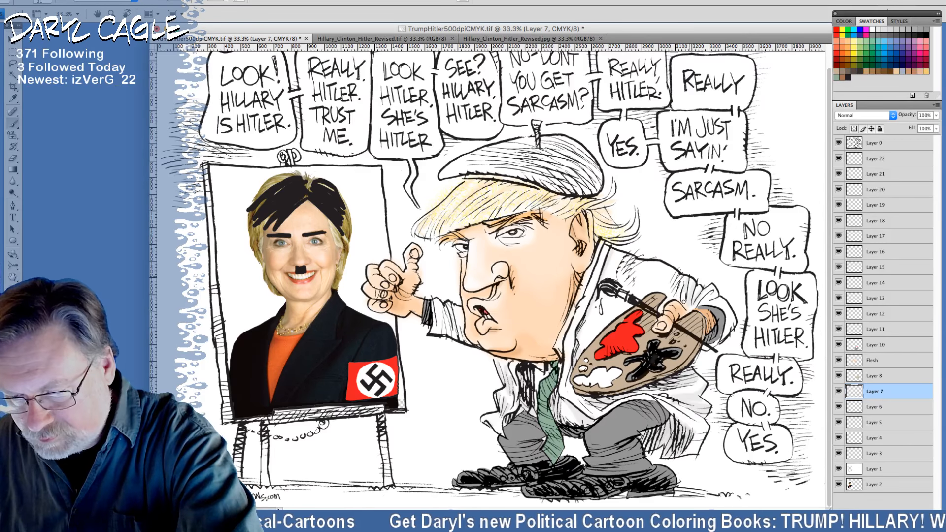
mouse_move(705, 303)
mouse_down()
mouse_move(713, 298)
mouse_move(721, 339)
mouse_up()
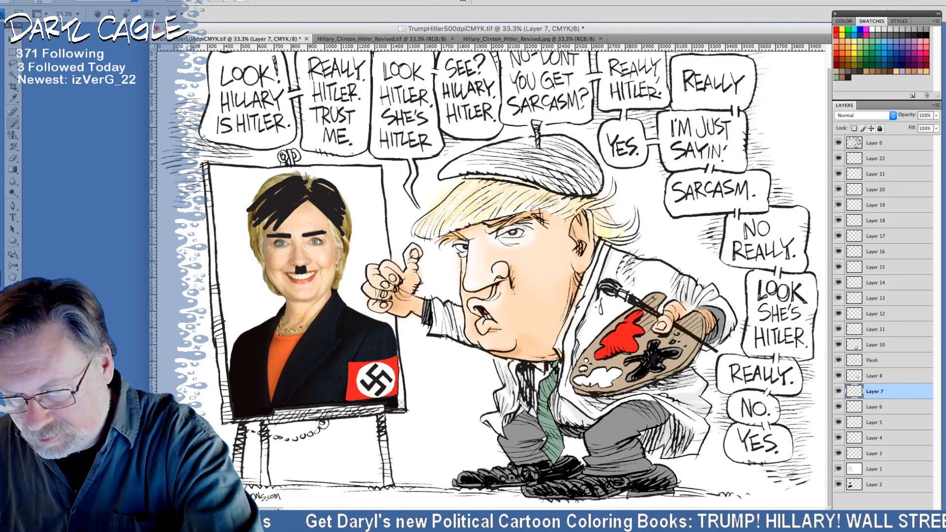
mouse_move(630, 260)
mouse_down()
mouse_move(634, 280)
mouse_move(650, 294)
mouse_move(629, 308)
mouse_up()
drag(581, 330, 584, 350)
drag(538, 372, 540, 381)
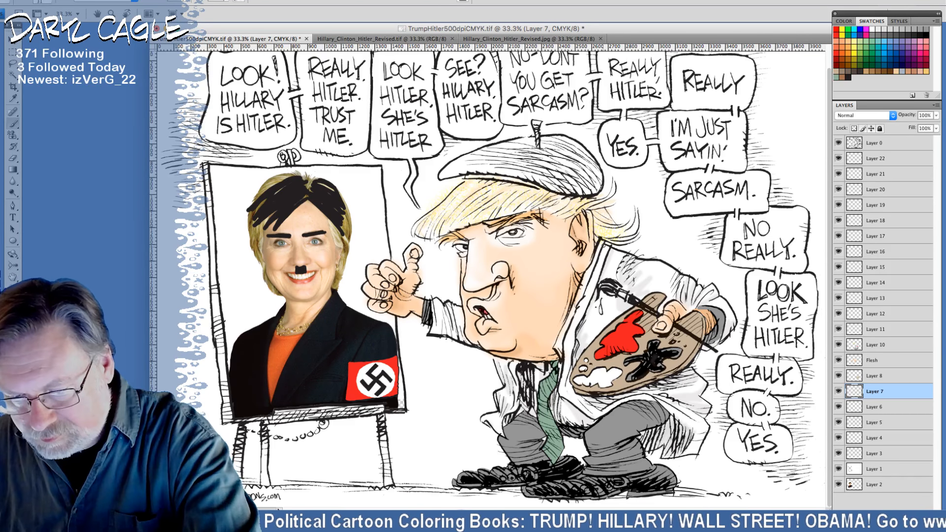
drag(603, 243, 583, 289)
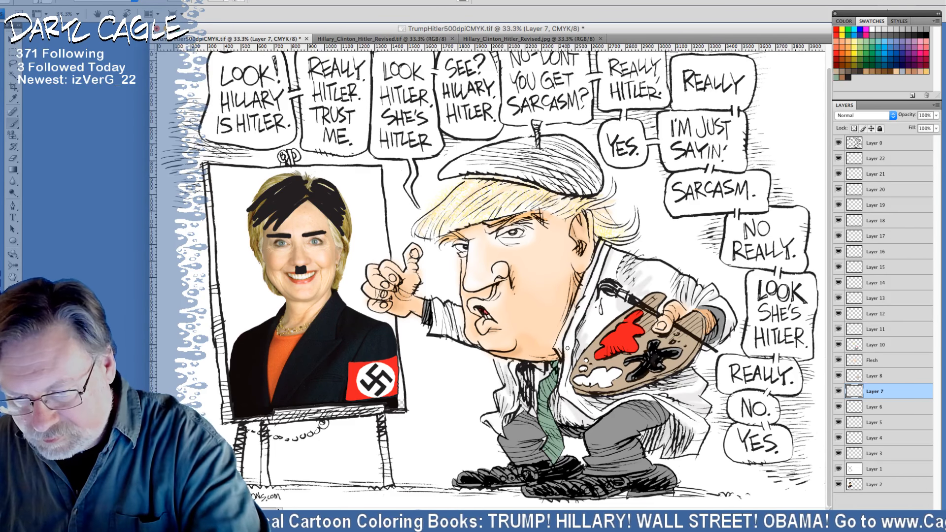
Sample a red and brush the first opaque strokes along the front of the beret on Layer 7.
click(869, 362)
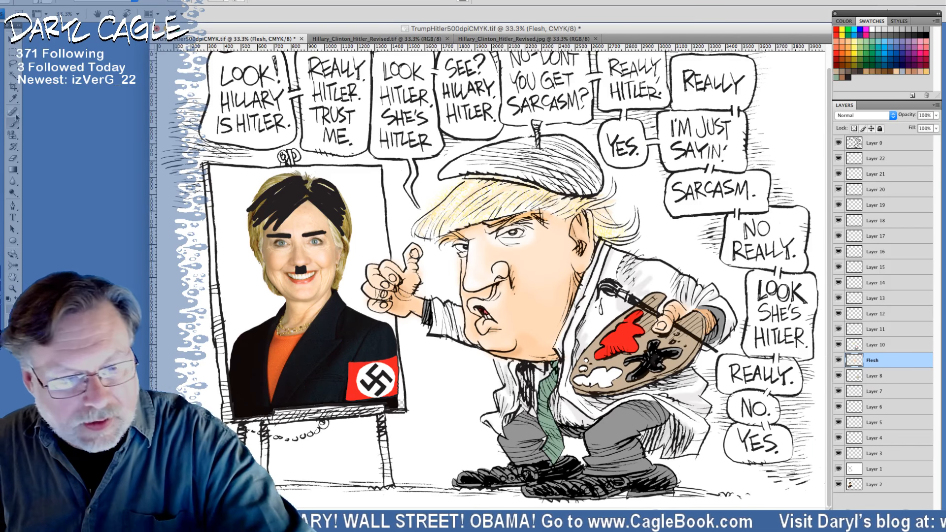
click(13, 98)
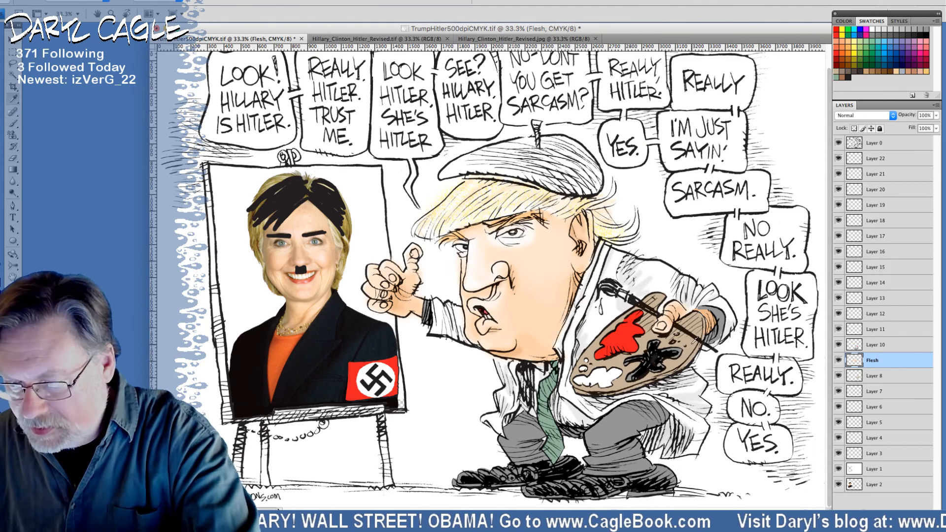
click(868, 393)
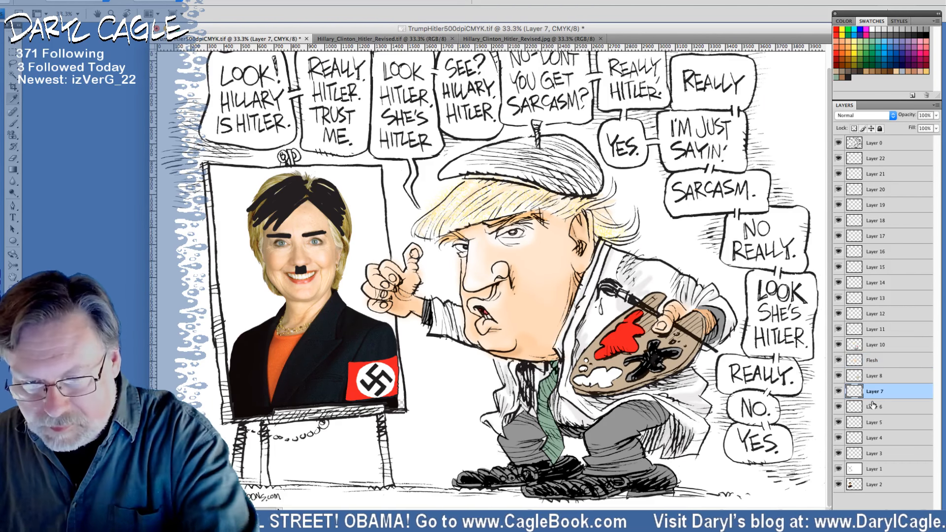
click(13, 123)
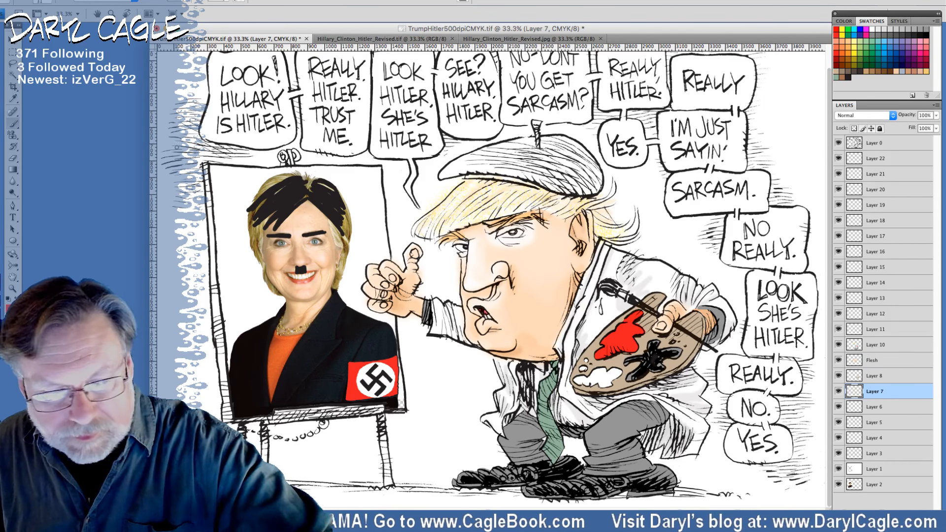
mouse_move(485, 150)
mouse_down()
mouse_move(465, 158)
mouse_move(480, 155)
mouse_up()
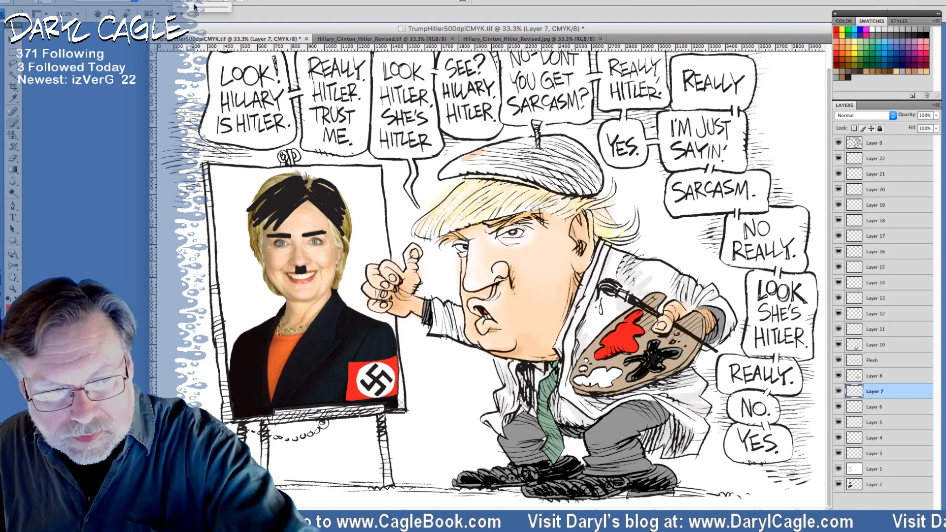
mouse_move(481, 151)
mouse_down()
mouse_move(453, 161)
mouse_move(468, 157)
mouse_up()
Harden the brush edge and paint the beret's outer rim and stem red on Layer 7.
click(49, 1)
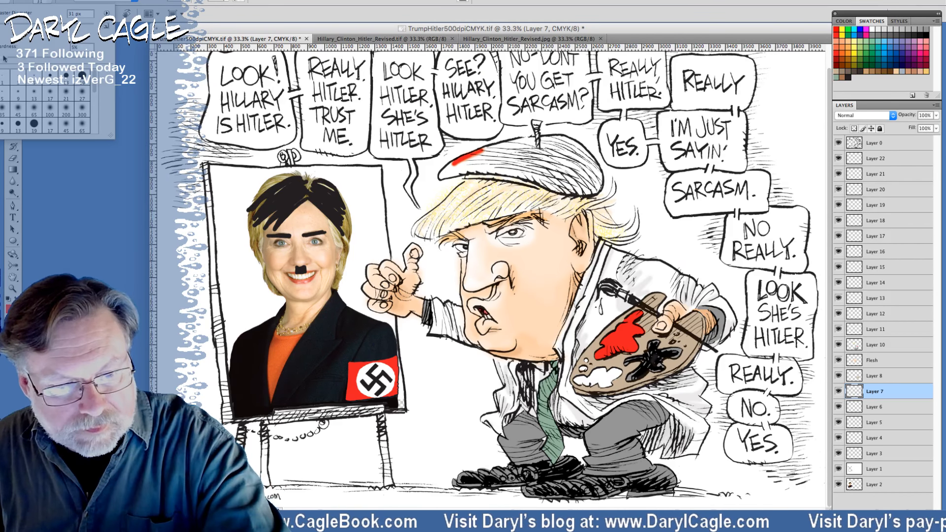
drag(3, 57, 94, 57)
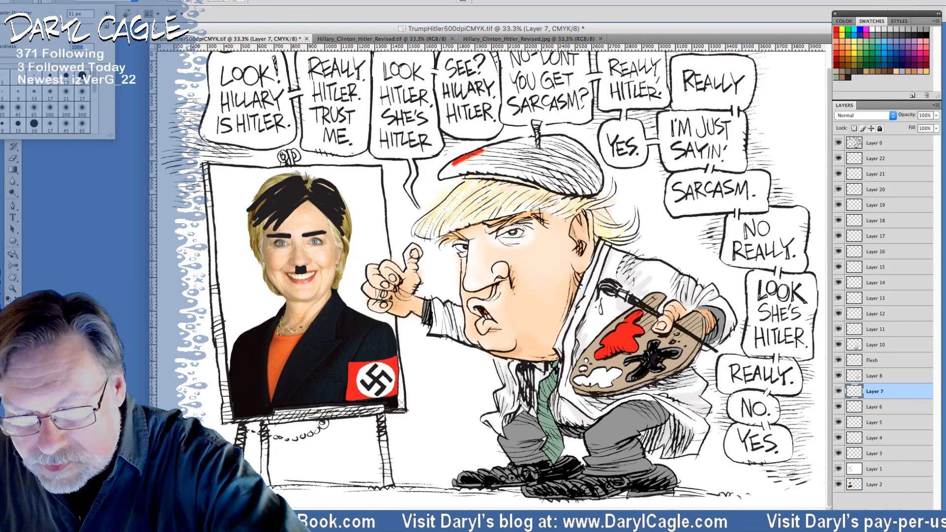
mouse_move(465, 156)
mouse_down()
mouse_move(442, 173)
mouse_move(516, 176)
mouse_move(503, 172)
mouse_up()
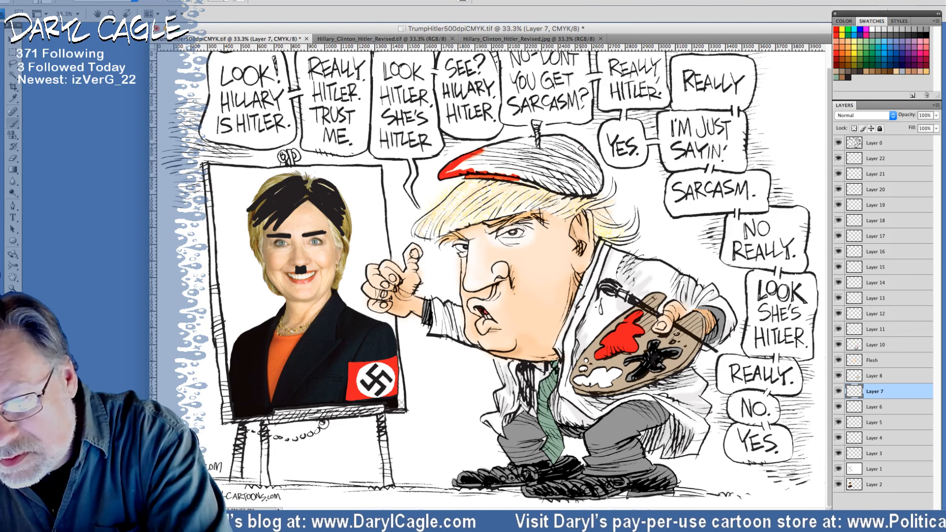
mouse_move(581, 148)
mouse_down()
mouse_move(599, 182)
mouse_move(589, 194)
mouse_move(514, 178)
mouse_up()
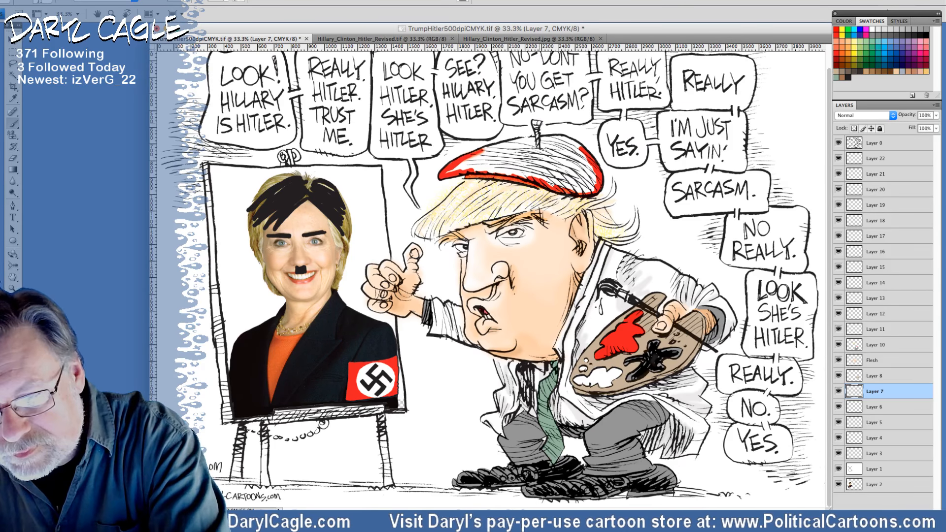
mouse_move(537, 124)
mouse_down()
mouse_move(533, 121)
mouse_move(538, 148)
mouse_move(554, 138)
mouse_move(581, 148)
mouse_move(521, 140)
mouse_move(476, 156)
mouse_up()
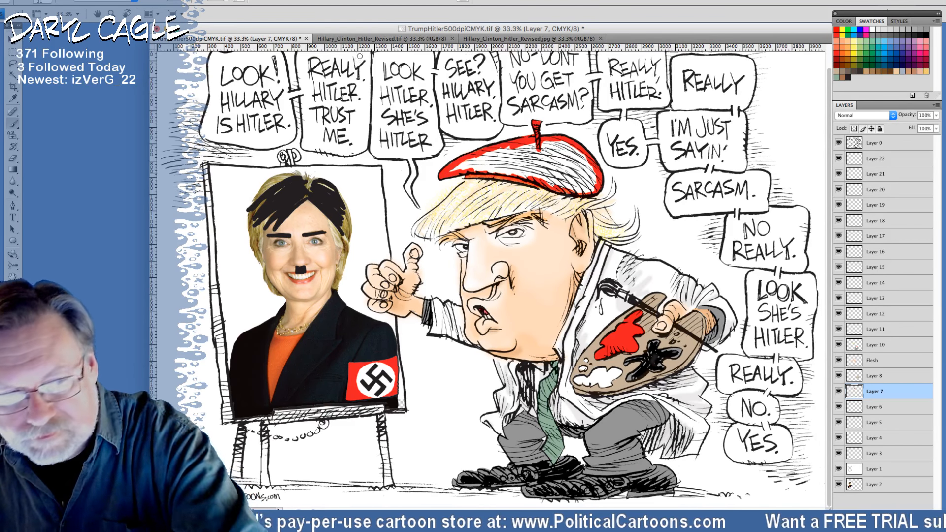
Fill the inside of the beret red with a 71 px brush and move Layer 7 directly above Layer 13.
click(34, 13)
text(71)
key(Return)
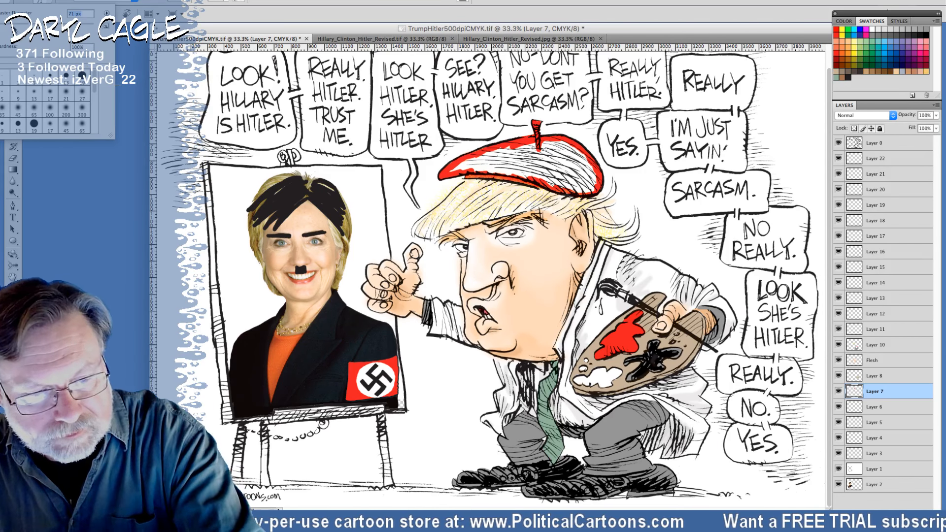
click(549, 151)
mouse_move(549, 148)
mouse_down()
mouse_move(592, 170)
mouse_move(590, 187)
mouse_move(525, 170)
mouse_move(561, 173)
mouse_move(566, 157)
mouse_move(582, 178)
mouse_up()
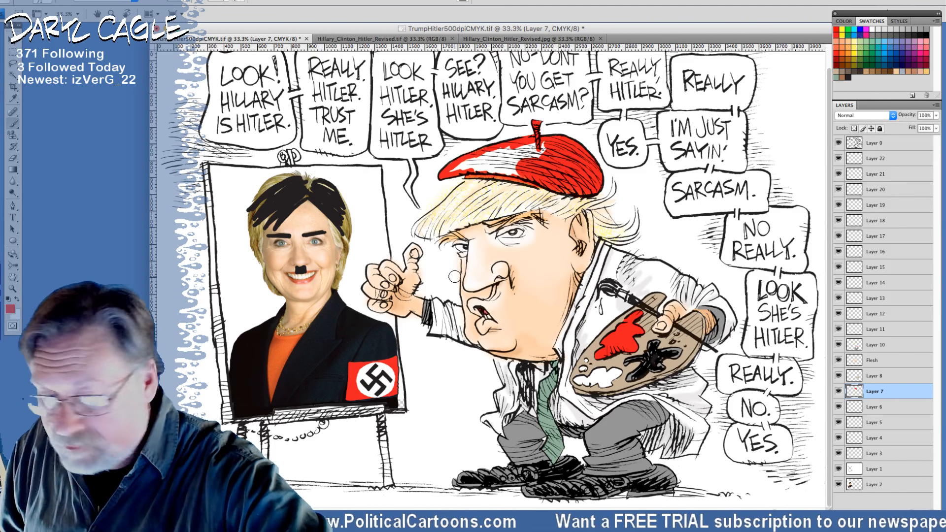
mouse_move(531, 147)
mouse_down()
mouse_move(483, 161)
mouse_move(522, 173)
mouse_move(474, 158)
mouse_move(455, 169)
mouse_up()
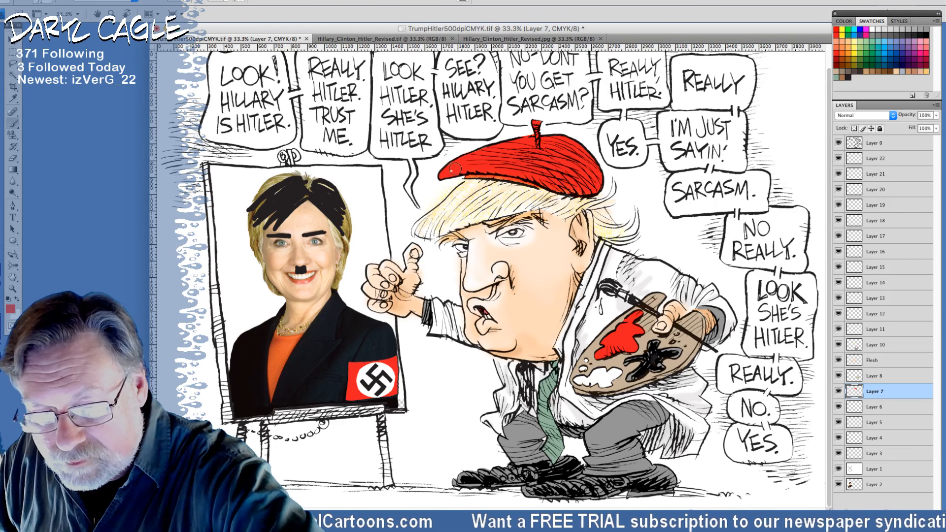
drag(866, 395, 866, 299)
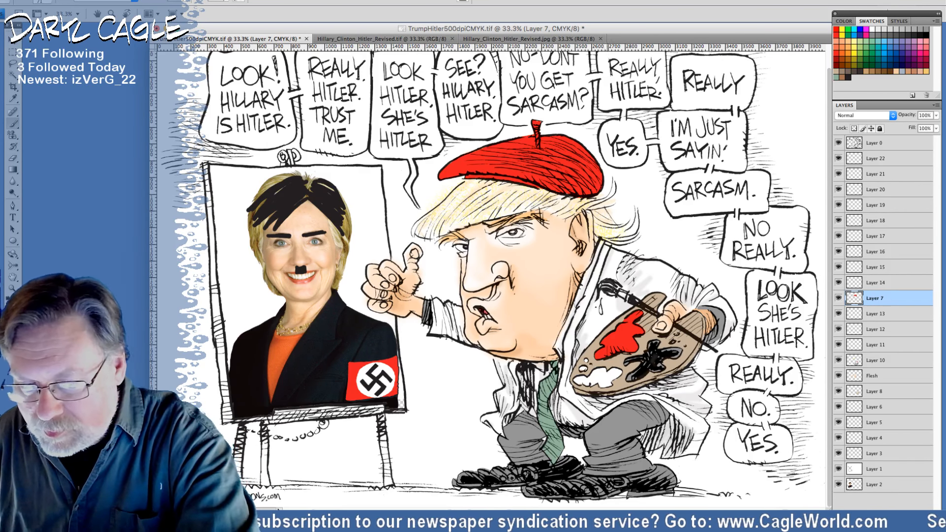
Reduce the brush size and paint the easel's top clip and legs brown on Layer 7.
click(47, 2)
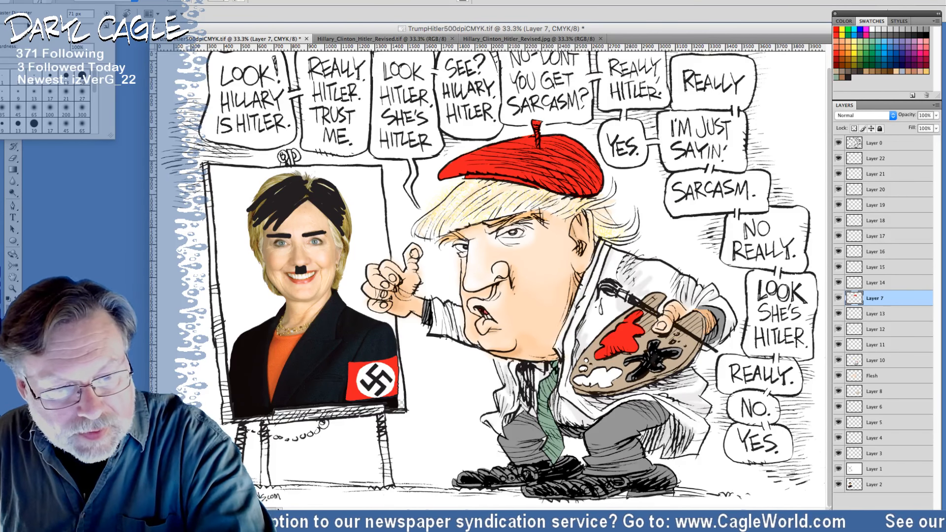
drag(27, 24, 8, 24)
click(603, 284)
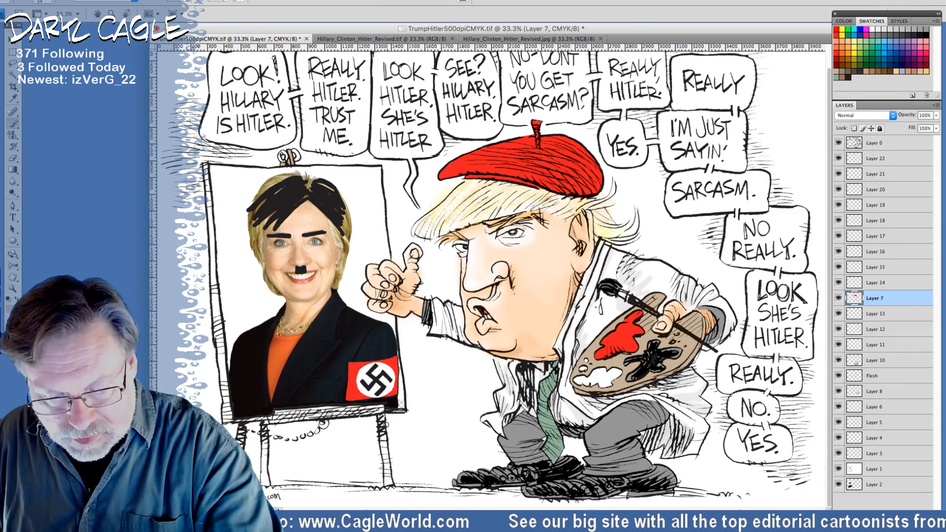
drag(379, 414, 386, 470)
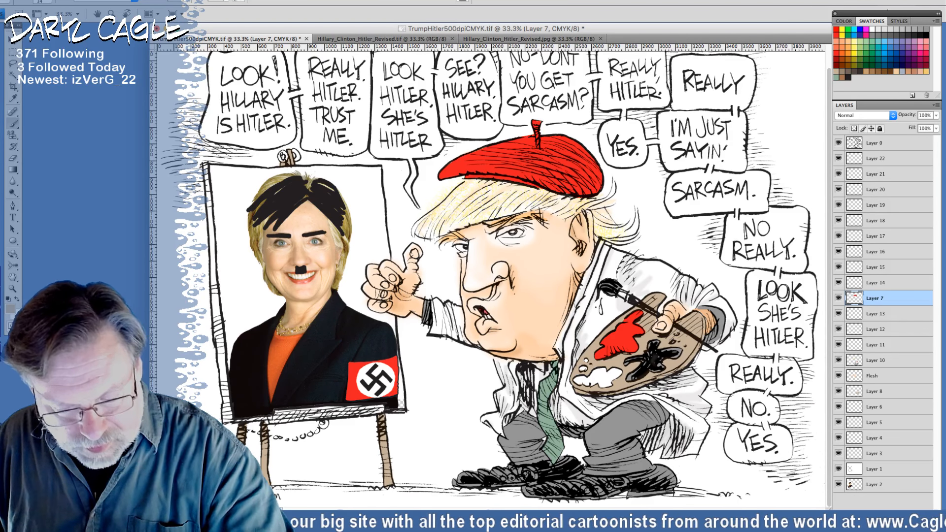
Paint the easel's crossbar brown and color the canvas's narrow side edge on Layer 7.
mouse_move(379, 409)
mouse_down()
mouse_move(287, 419)
mouse_move(344, 403)
mouse_move(302, 406)
mouse_up()
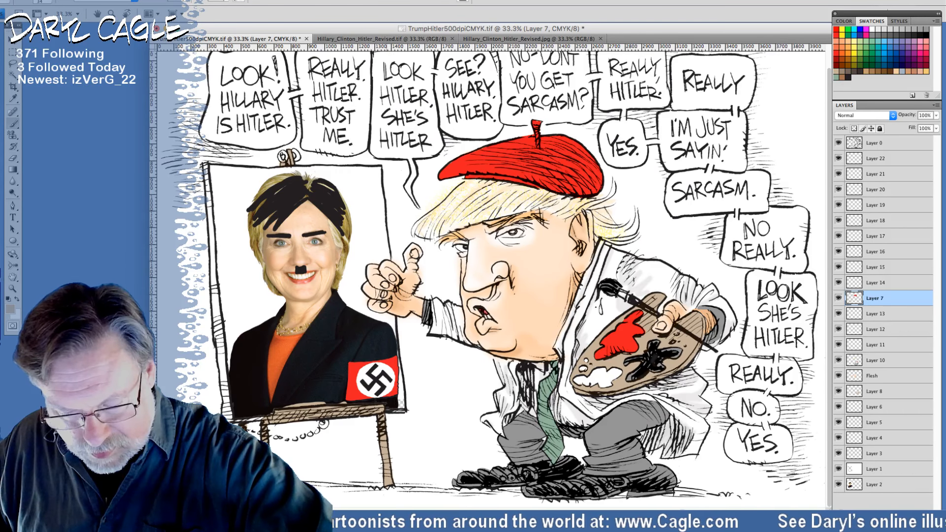
drag(340, 403, 357, 403)
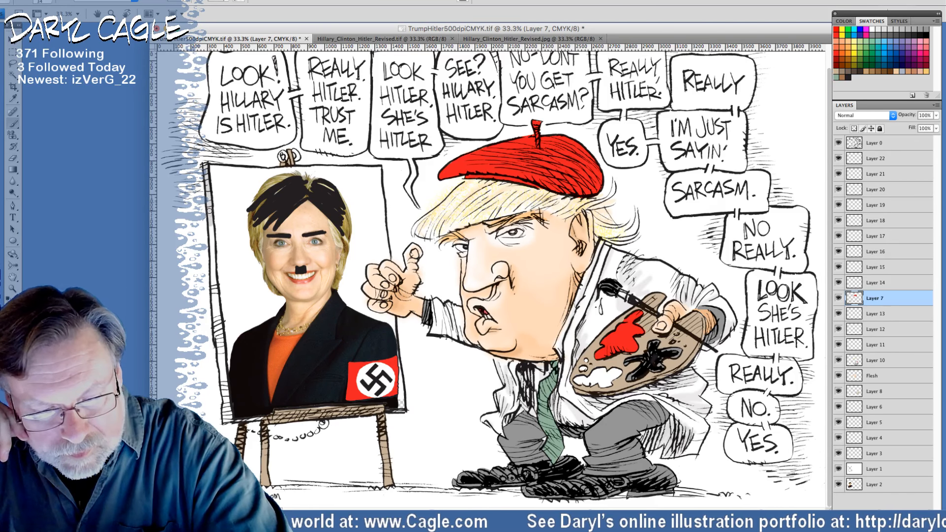
drag(209, 211, 225, 390)
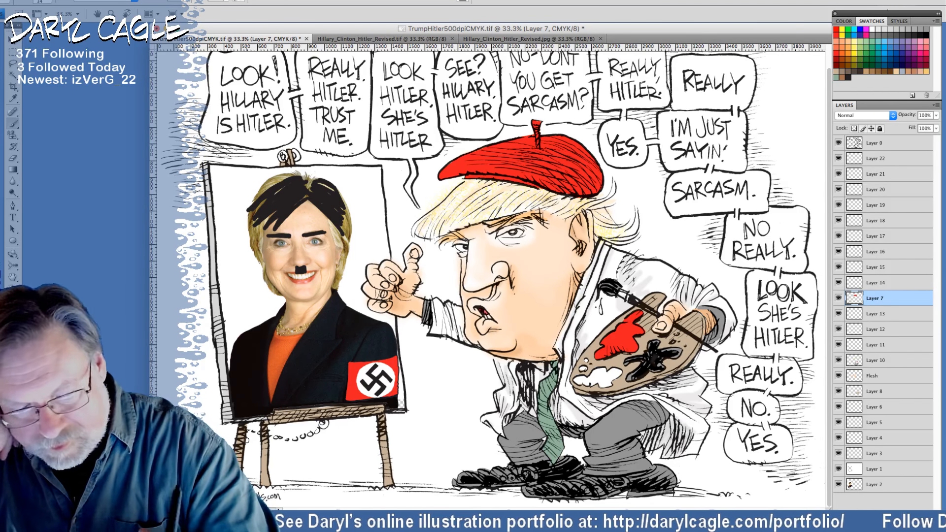
right_click(389, 412)
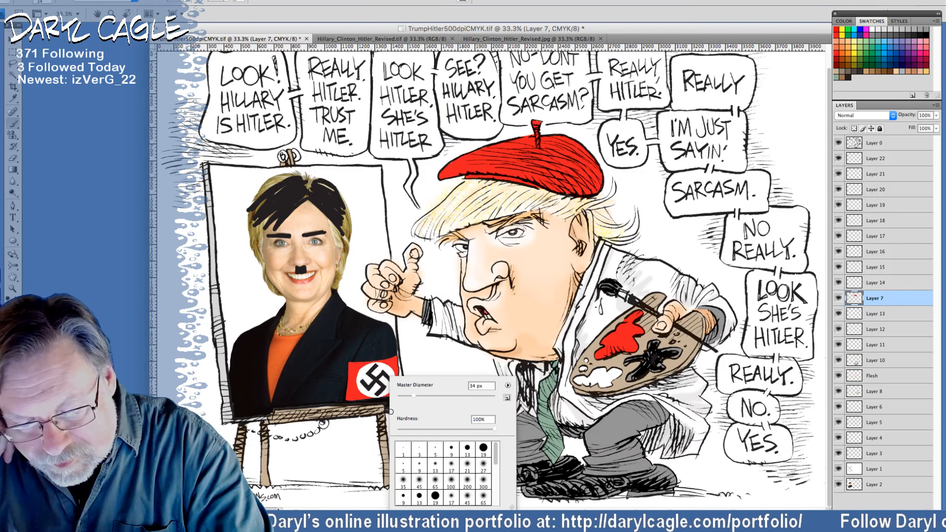
key(Escape)
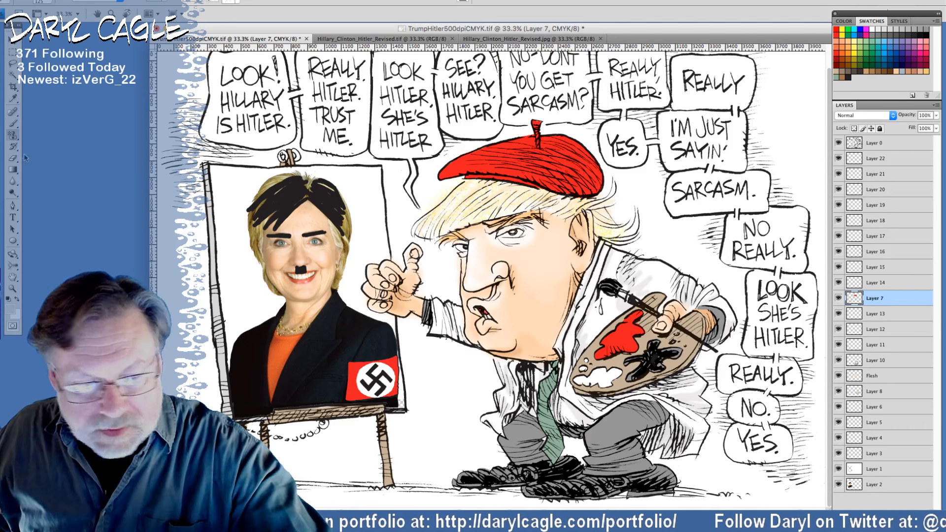
Select the whole canvas and paint a brown speckled pattern along the ground on Layer 3 with a 74 px brush.
click(865, 453)
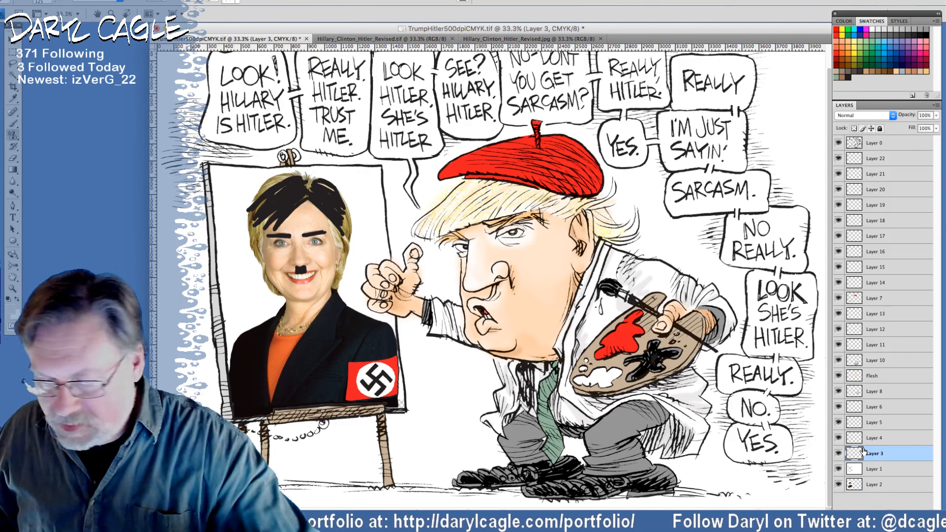
click(240, 4)
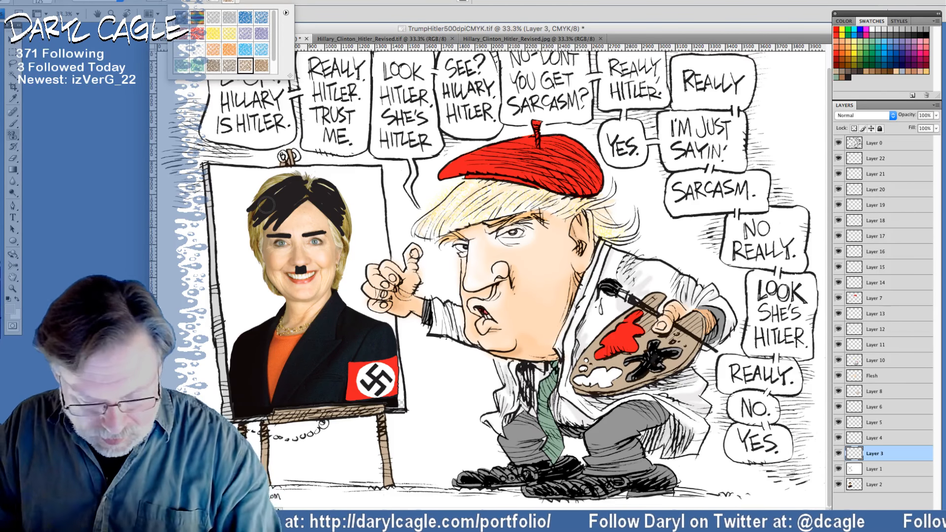
key(super+a)
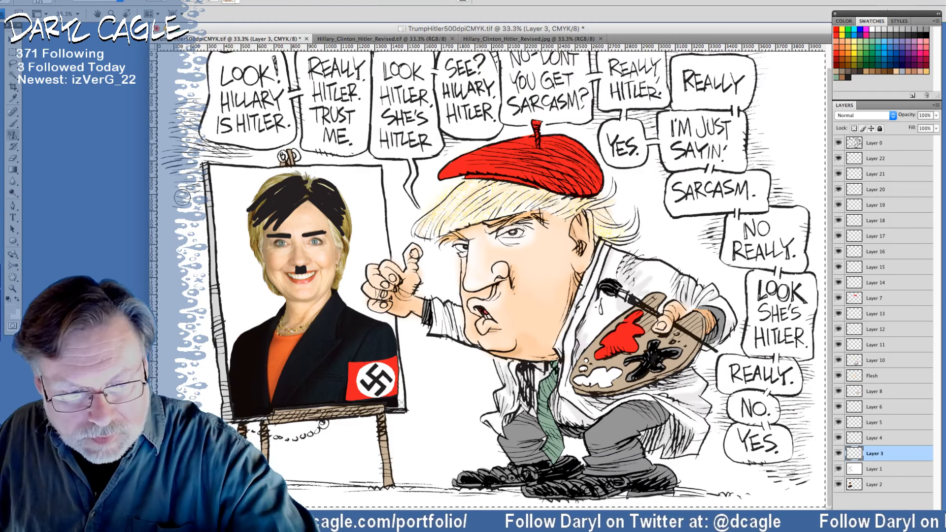
click(38, 2)
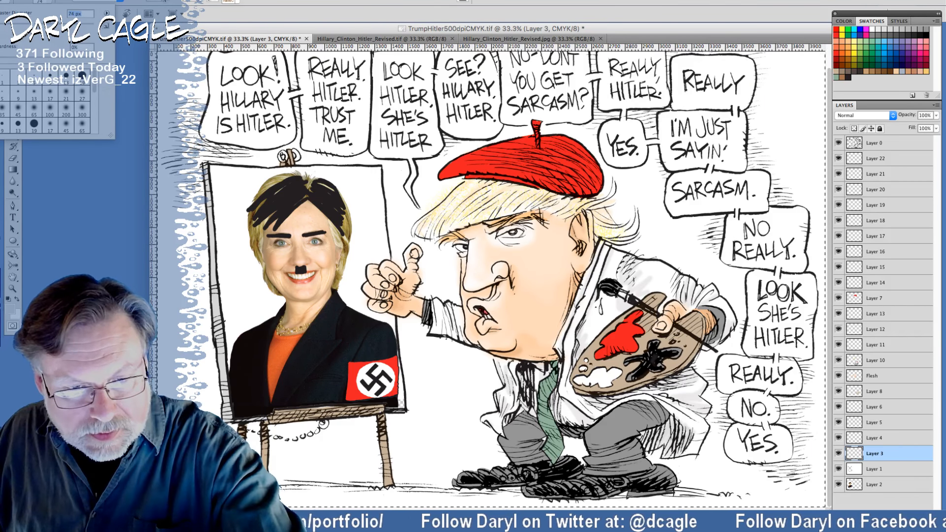
click(164, 7)
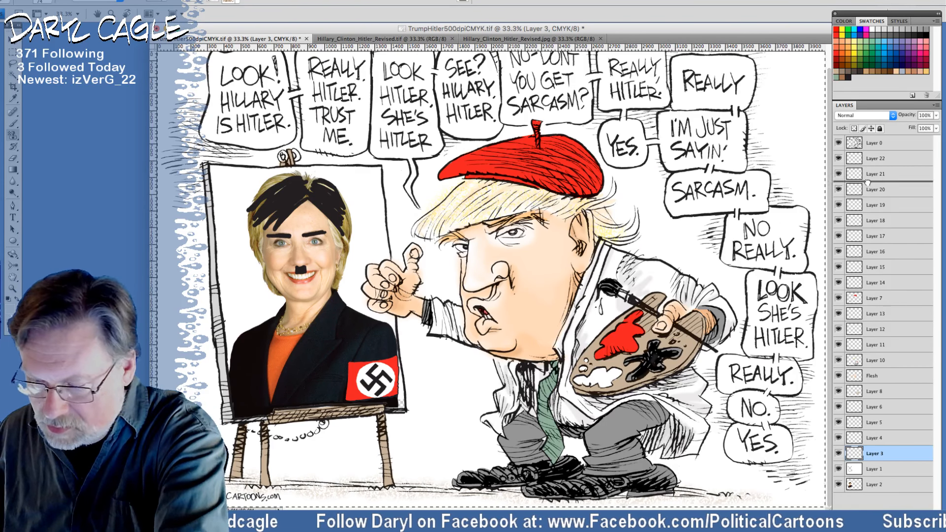
Rename Layer 22 as bkgd and place it directly above Layer 1.
drag(871, 488, 866, 483)
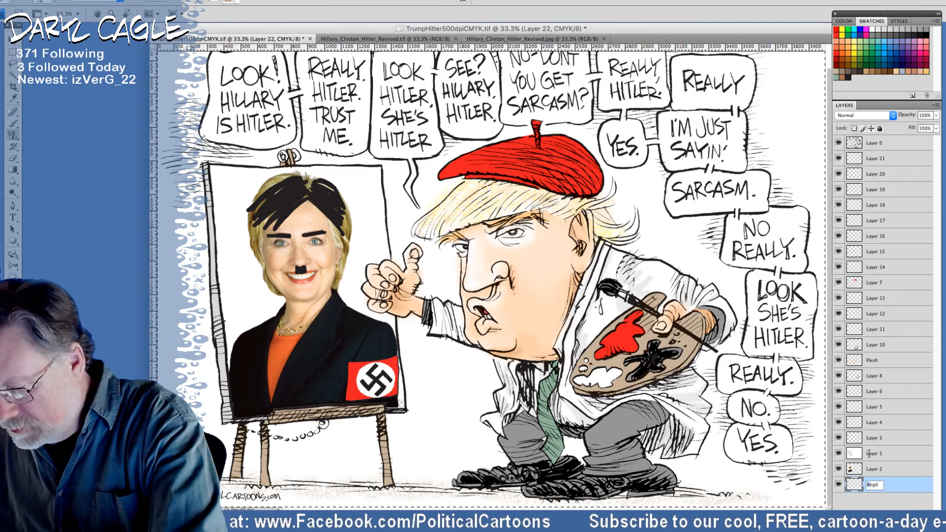
key(Return)
drag(886, 488, 880, 437)
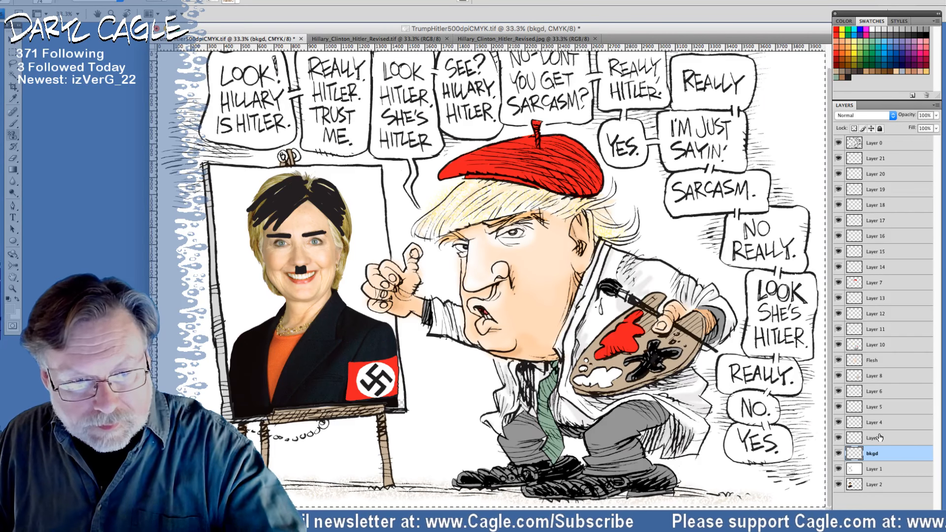
Paint a light blue speckled pattern around the figures and speech balloons on the bkgd layer with a 180 px brush.
click(238, 1)
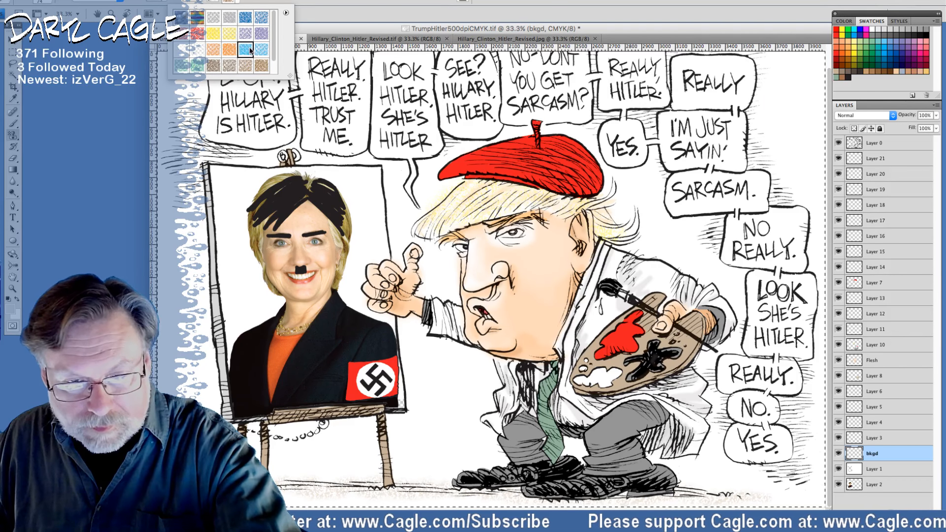
click(262, 18)
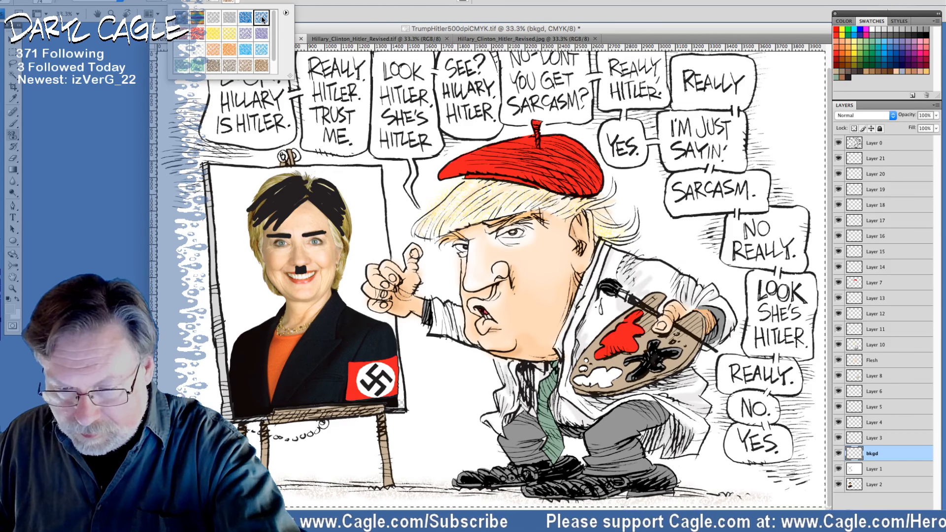
double_click(262, 53)
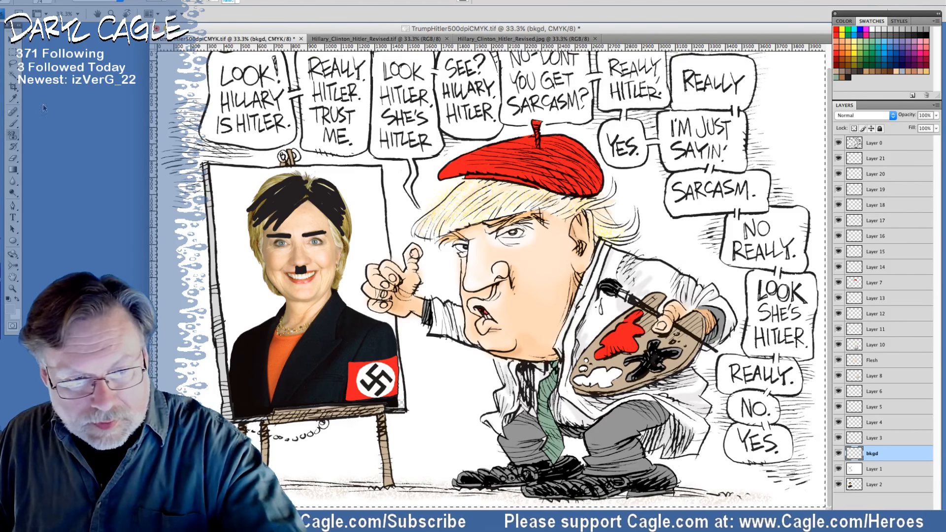
click(48, 6)
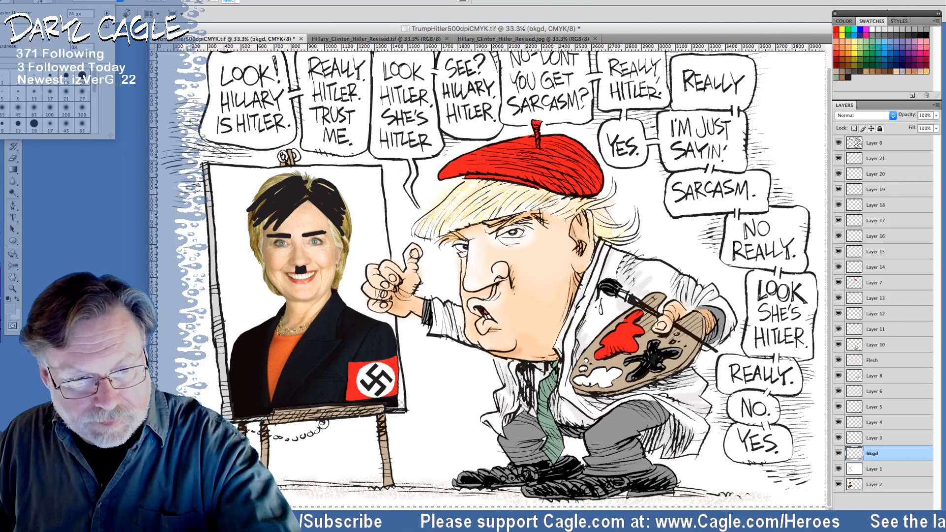
drag(38, 26, 39, 26)
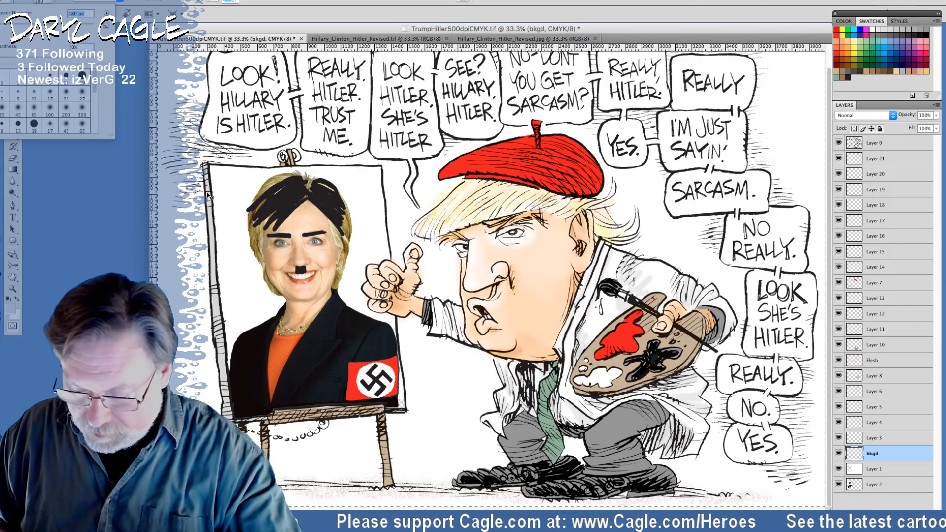
key(Return)
key(super+minus)
drag(231, 22, 329, 91)
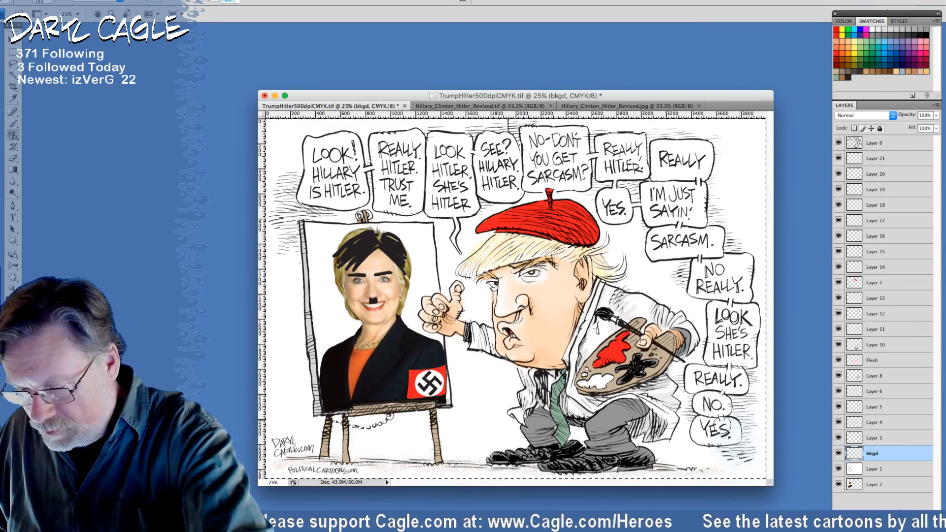
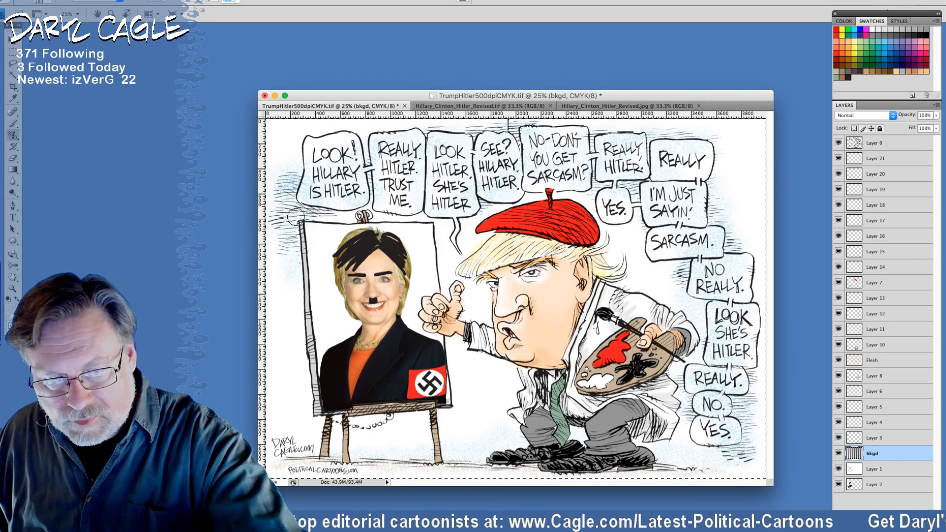
Select Layer 0 and examine the face, speech balloons and speckled background at up to 100% magnification.
click(871, 144)
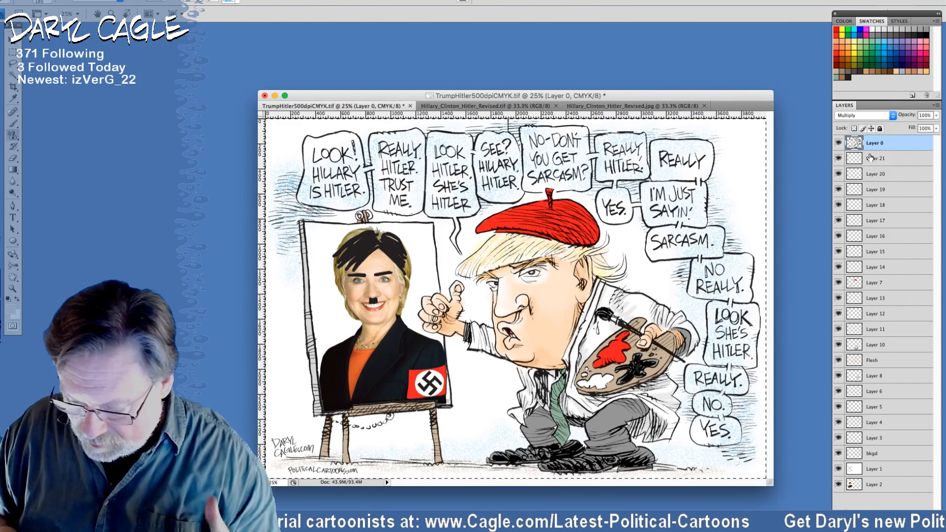
key(super+equal)
key(super+equal)
key(super+equal)
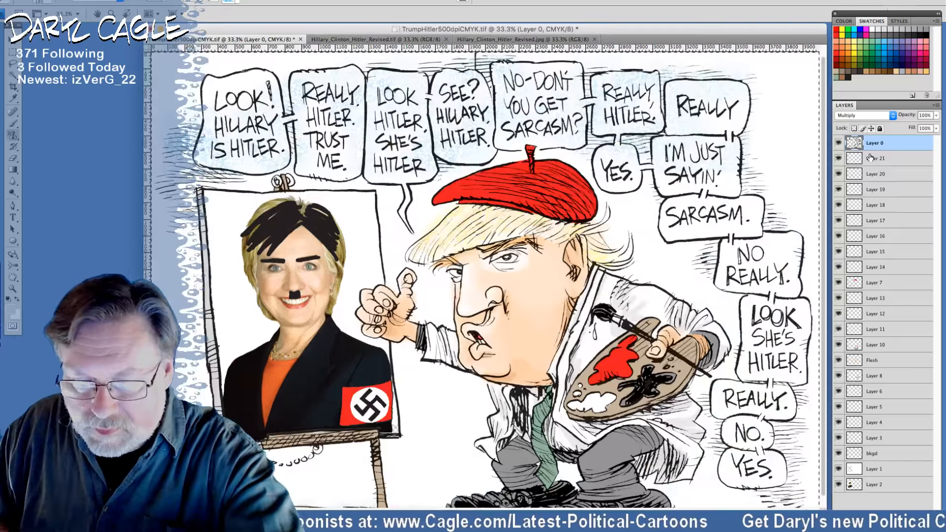
drag(393, 186, 450, 494)
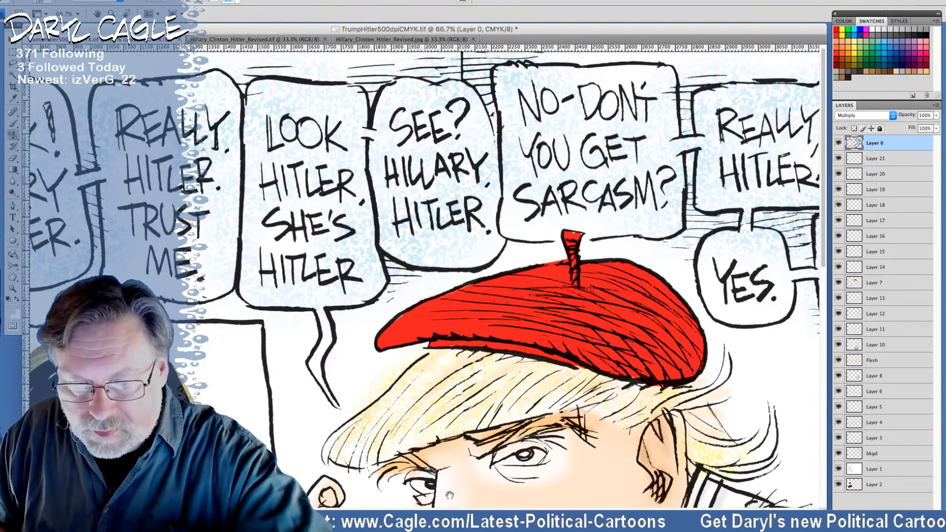
scroll(497, 108, left, 3)
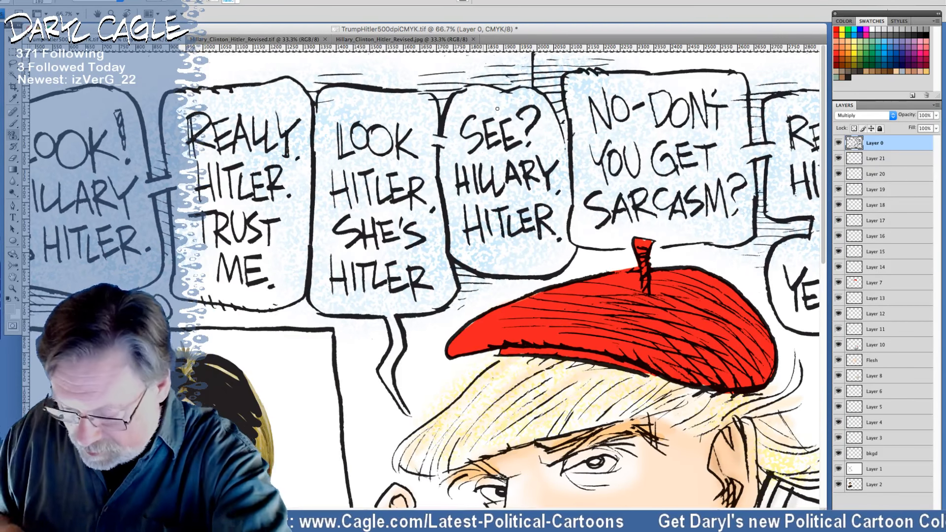
key(super+minus)
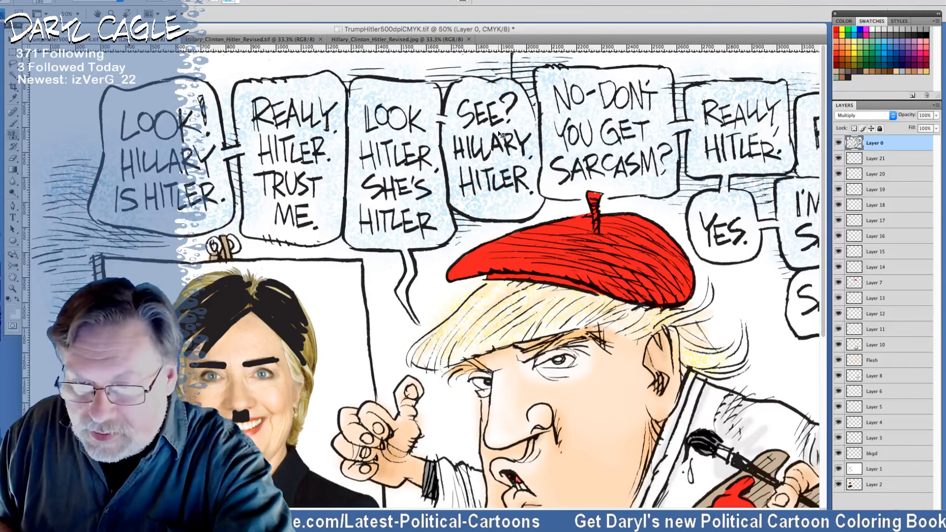
key(super+minus)
key(super+plus)
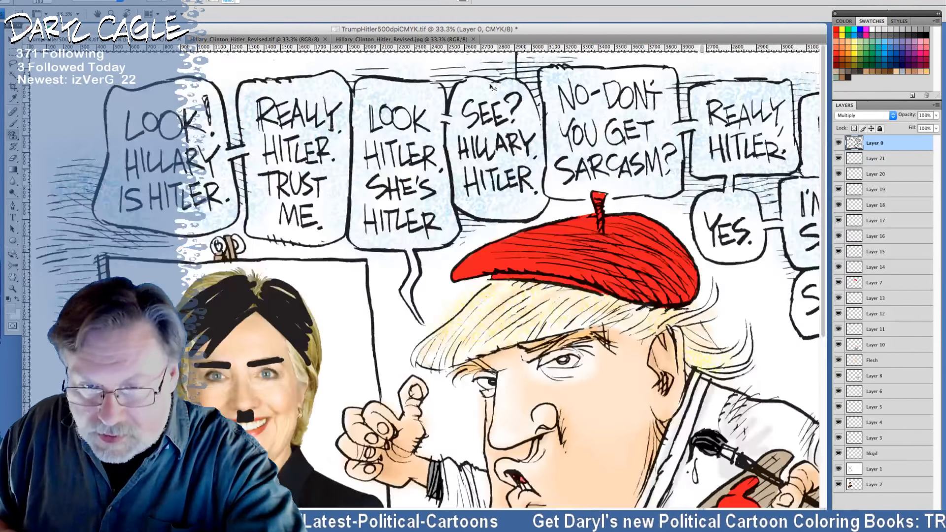
key(super+alt+0)
drag(436, 496, 436, 503)
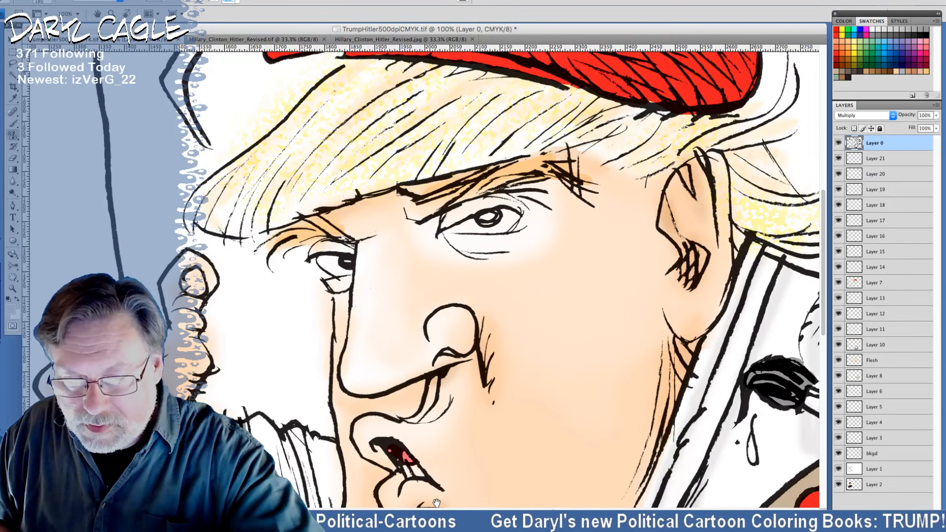
scroll(437, 503, up, 8)
scroll(436, 503, left, 2)
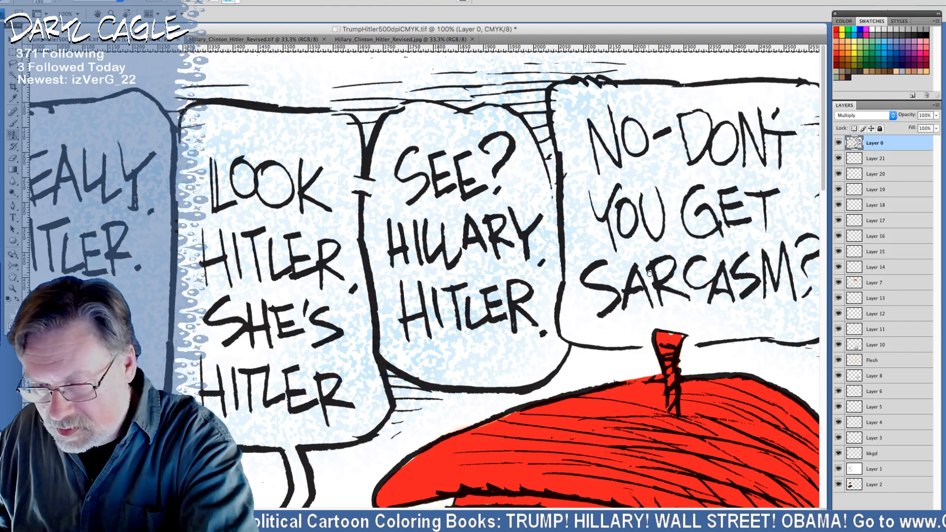
key(bracketright)
key(bracketright)
key(bracketright)
key(bracketright)
key(bracketright)
key(ctrl+minus)
key(ctrl+minus)
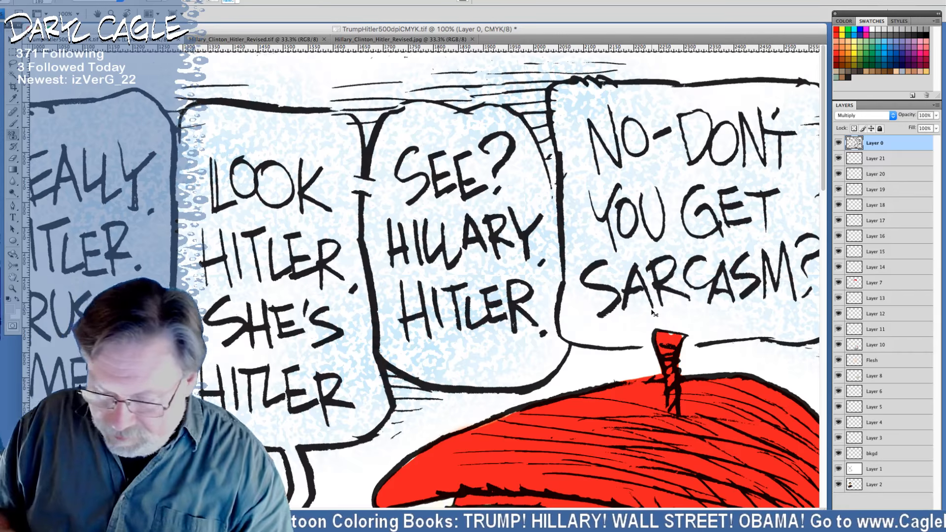
key(ctrl+minus)
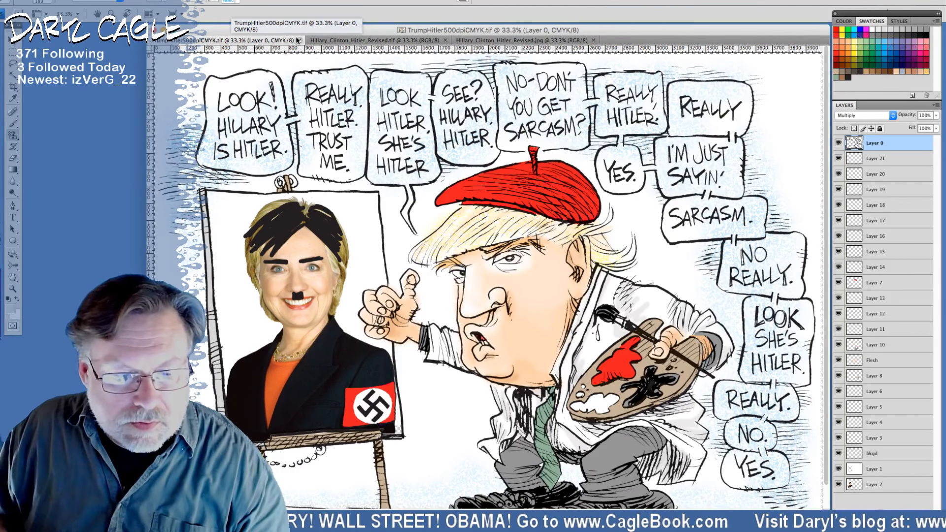
Rename Layer 20 as balloons.
click(869, 177)
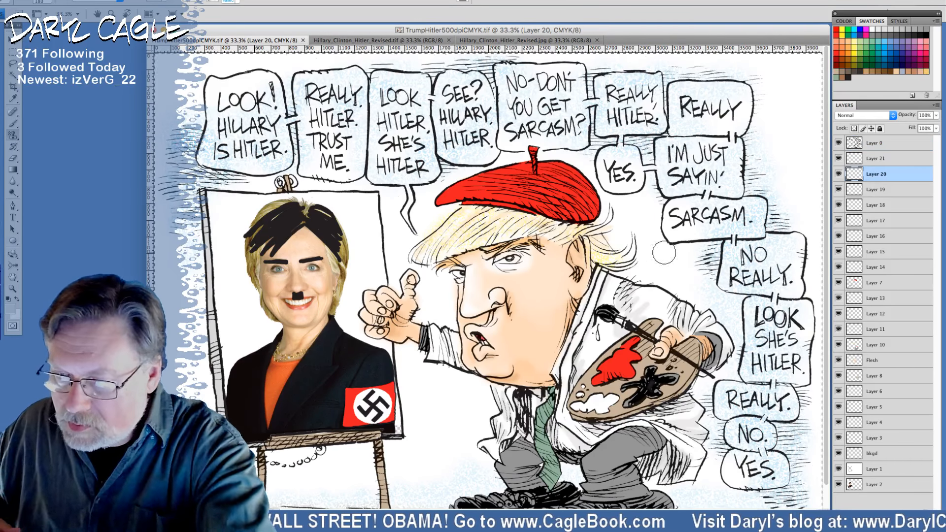
double_click(869, 175)
text(ball)
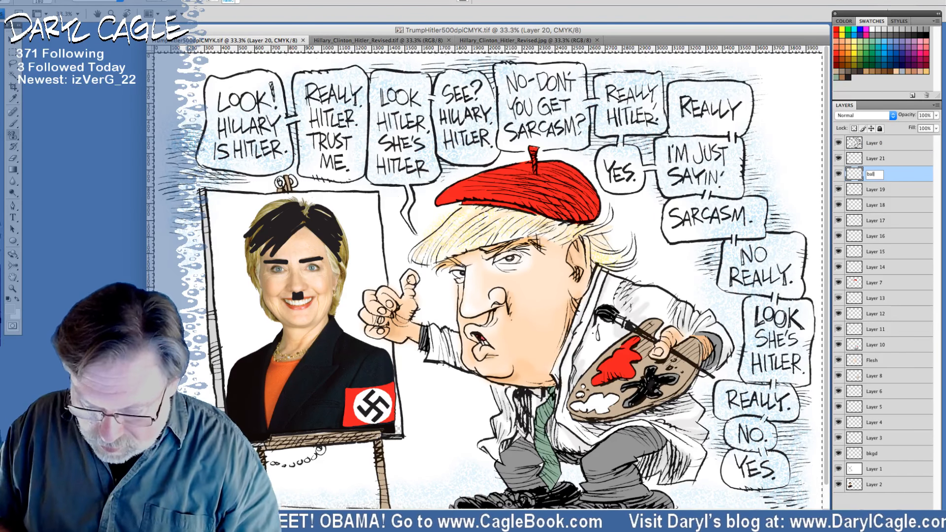
text(oons)
key(Return)
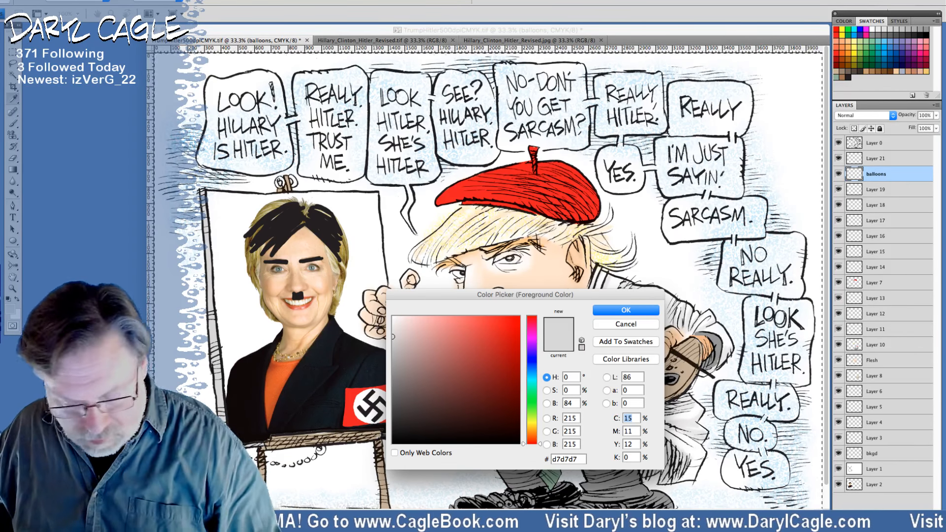
Set the foreground color to yellow with 0% cyan and 0% magenta, and choose a hard 34 px brush.
text(0)
key(Tab)
text(0)
key(Tab)
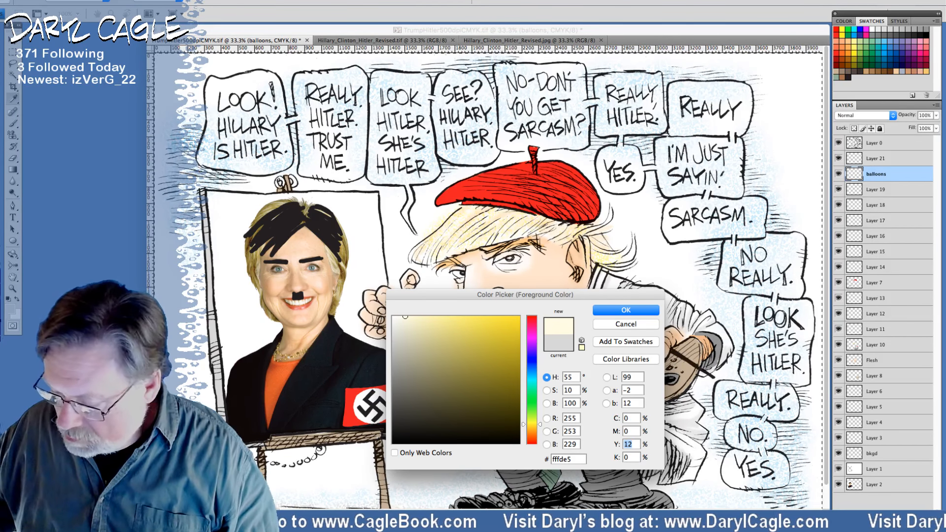
key(Return)
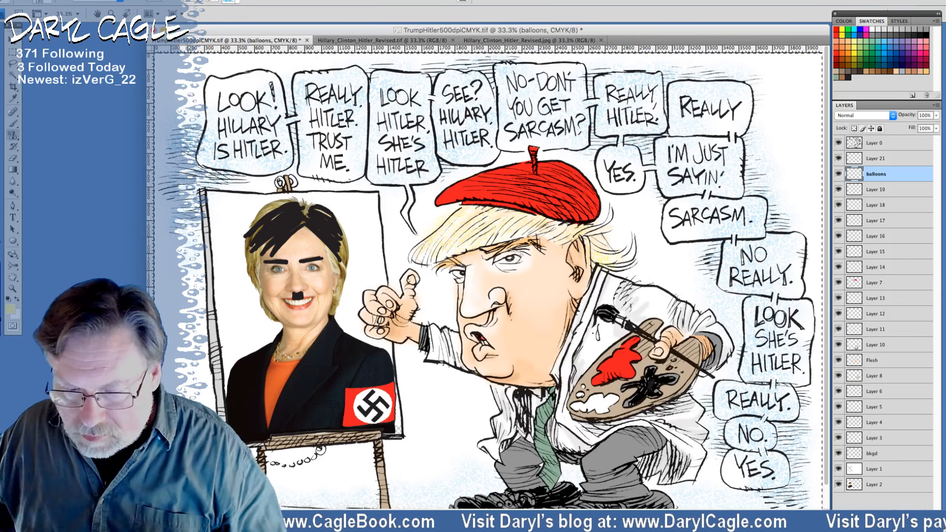
click(49, 2)
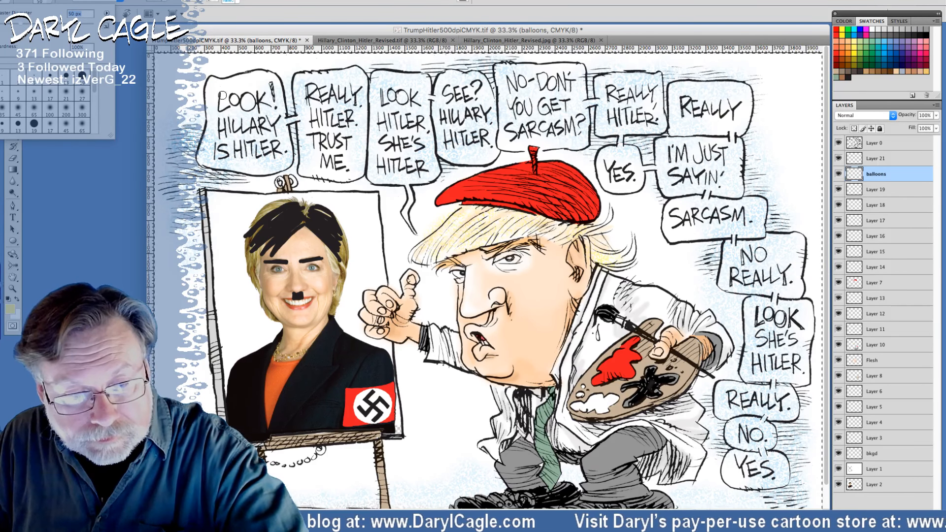
click(212, 80)
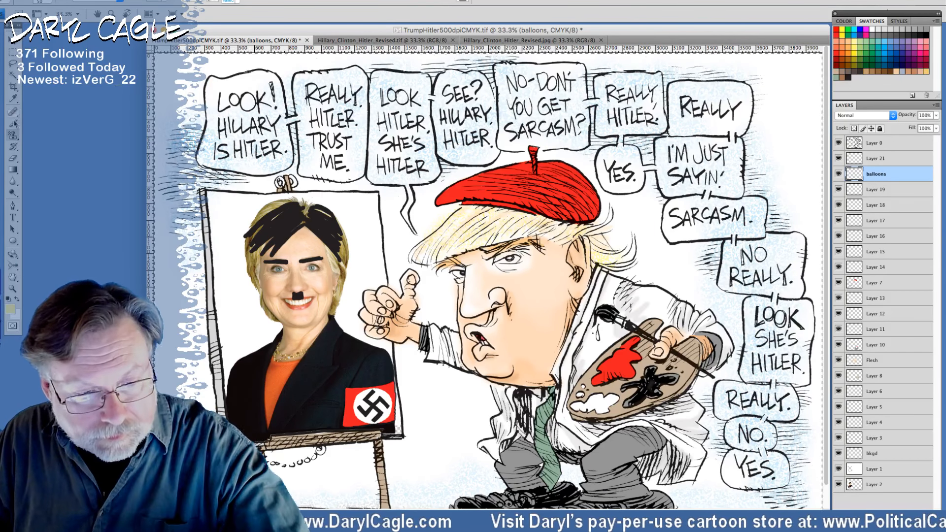
Line the inside edges of the top-row speech balloons, the balloon tail and the small YES balloon with yellow on the balloons layer.
key(b)
mouse_move(209, 85)
mouse_down()
mouse_move(205, 142)
mouse_move(218, 165)
mouse_move(264, 171)
mouse_move(288, 162)
mouse_up()
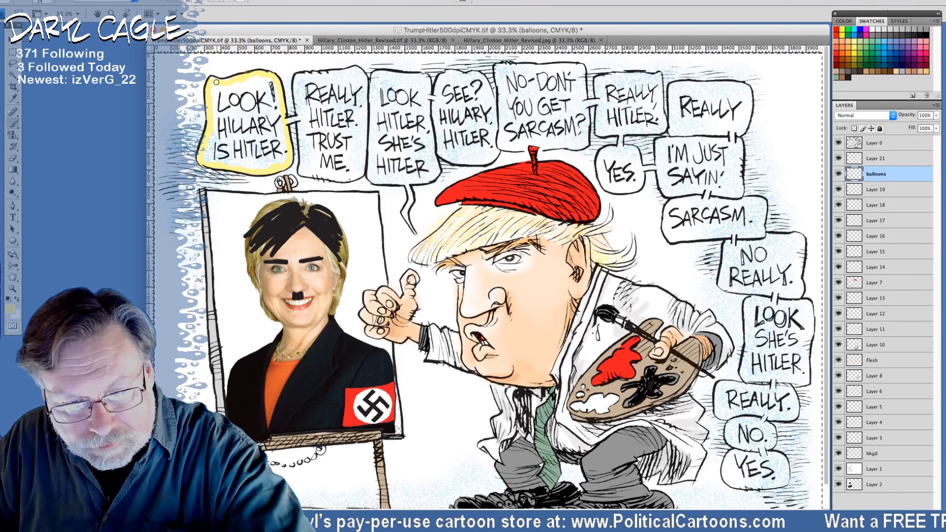
mouse_move(284, 123)
mouse_down()
mouse_move(299, 117)
mouse_move(284, 122)
mouse_move(300, 122)
mouse_move(301, 170)
mouse_move(341, 180)
mouse_move(362, 169)
mouse_move(365, 130)
mouse_up()
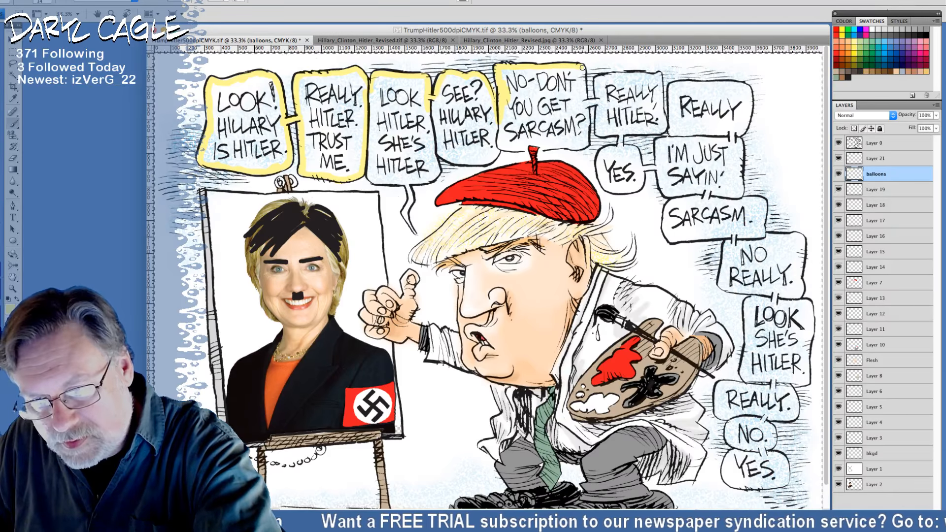
drag(583, 110, 597, 101)
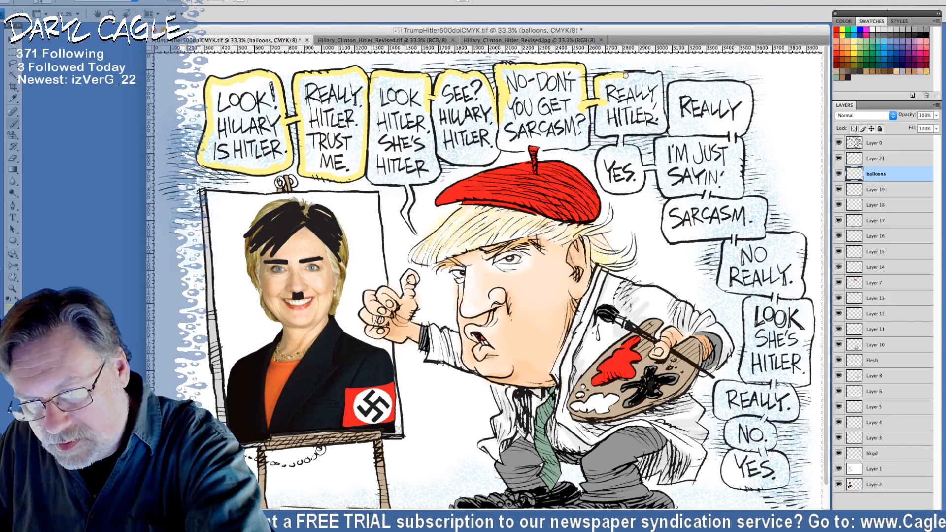
drag(659, 87, 662, 118)
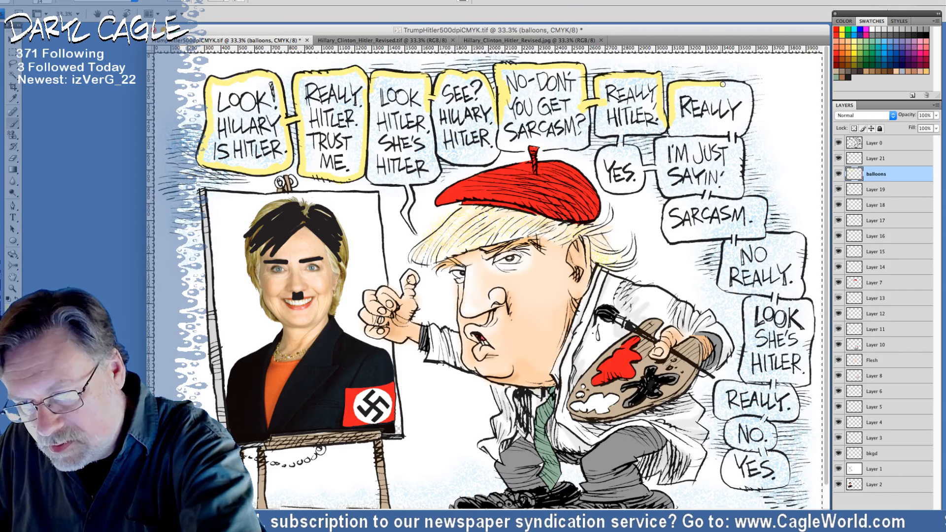
mouse_move(746, 89)
mouse_down()
mouse_move(748, 121)
mouse_move(731, 137)
mouse_up()
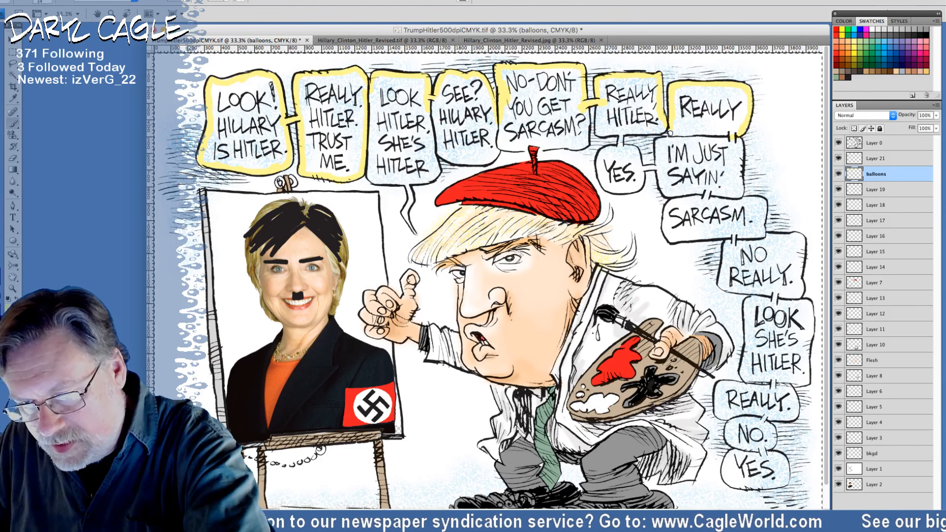
mouse_move(670, 133)
mouse_down()
mouse_move(657, 151)
mouse_move(672, 180)
mouse_up()
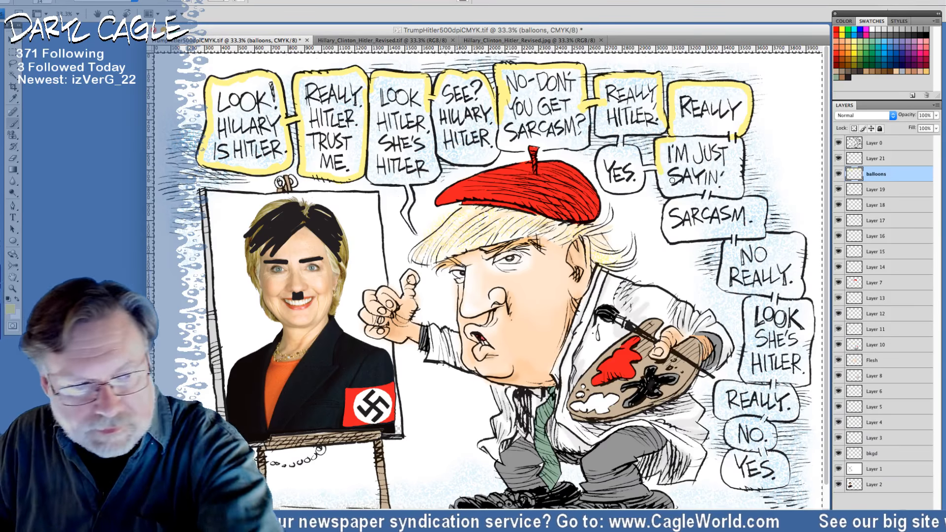
mouse_move(599, 108)
mouse_down()
mouse_move(599, 133)
mouse_move(620, 134)
mouse_move(618, 153)
mouse_move(601, 150)
mouse_move(604, 187)
mouse_move(638, 187)
mouse_move(621, 148)
mouse_up()
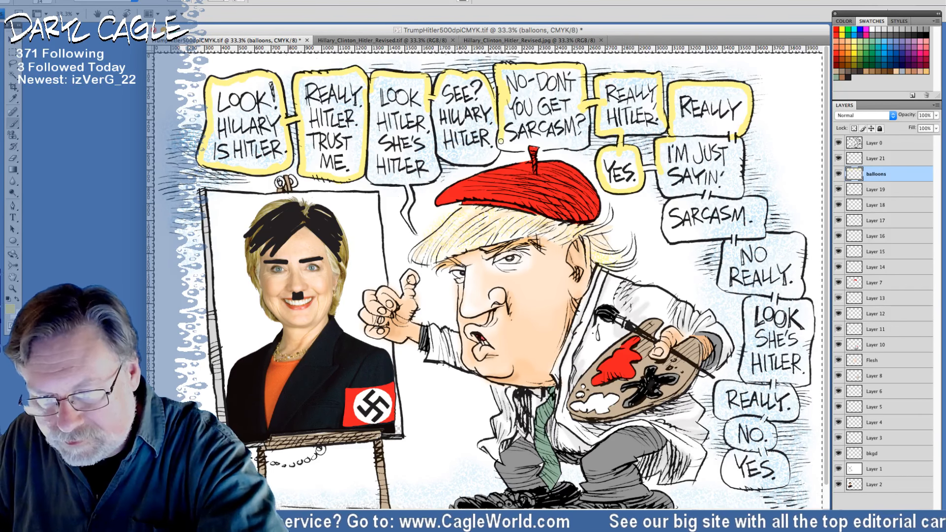
mouse_move(505, 149)
mouse_down()
mouse_move(583, 146)
mouse_move(586, 111)
mouse_up()
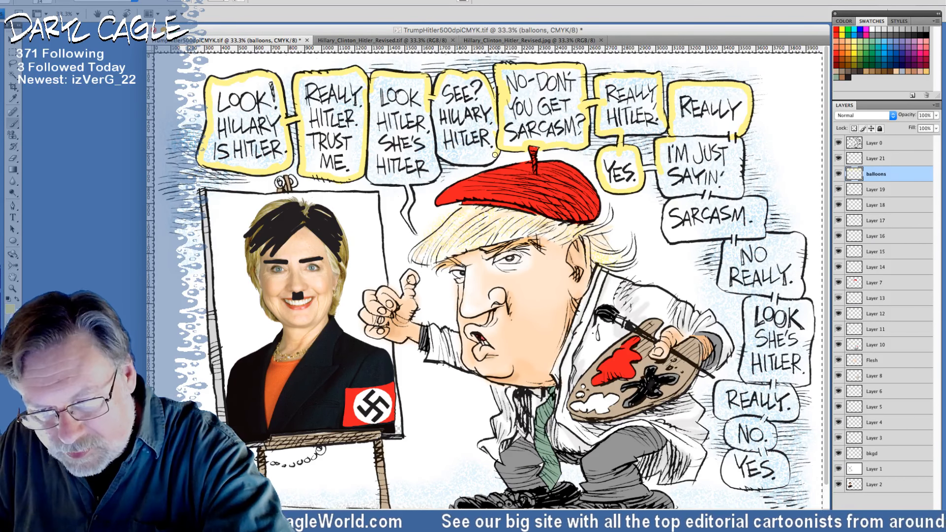
mouse_move(494, 154)
mouse_down()
mouse_move(436, 149)
mouse_move(436, 179)
mouse_move(413, 182)
mouse_move(403, 153)
mouse_move(373, 166)
mouse_move(371, 152)
mouse_move(372, 181)
mouse_move(407, 183)
mouse_move(405, 214)
mouse_up()
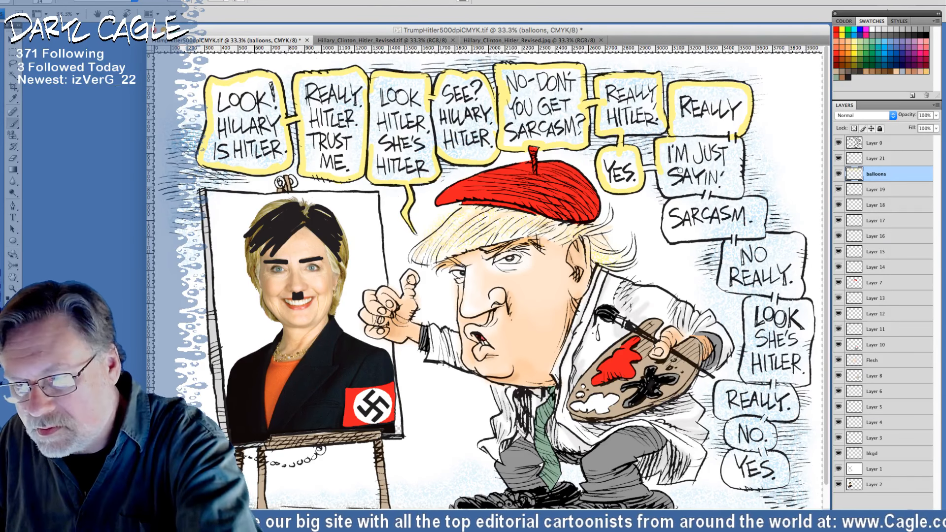
Line the inside edges of the speech balloons running down the cartoon's right side, from I'M JUST SAYIN' to the last YES, with yellow.
mouse_move(647, 167)
mouse_down()
mouse_move(667, 177)
mouse_move(660, 172)
mouse_move(664, 190)
mouse_move(676, 196)
mouse_move(665, 216)
mouse_move(667, 208)
mouse_move(670, 240)
mouse_move(726, 235)
mouse_up()
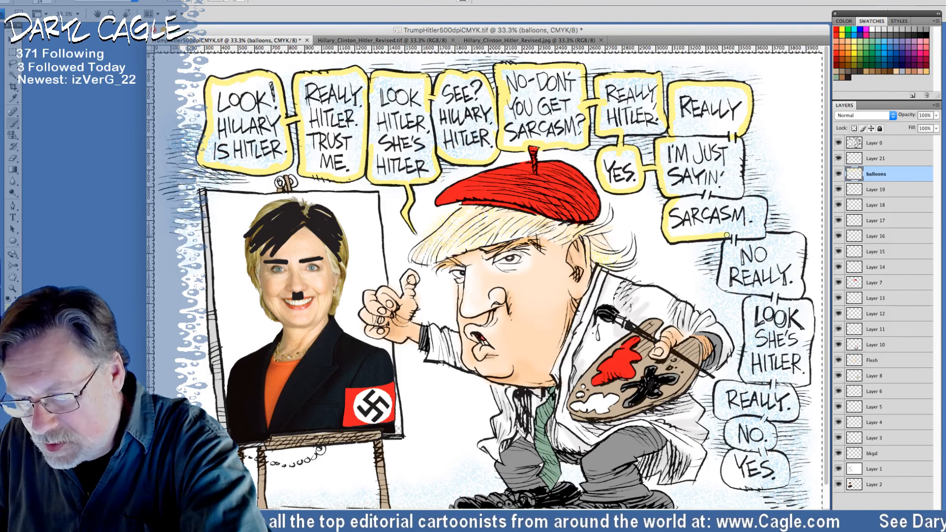
mouse_move(737, 150)
mouse_down()
mouse_move(739, 196)
mouse_move(763, 198)
mouse_up()
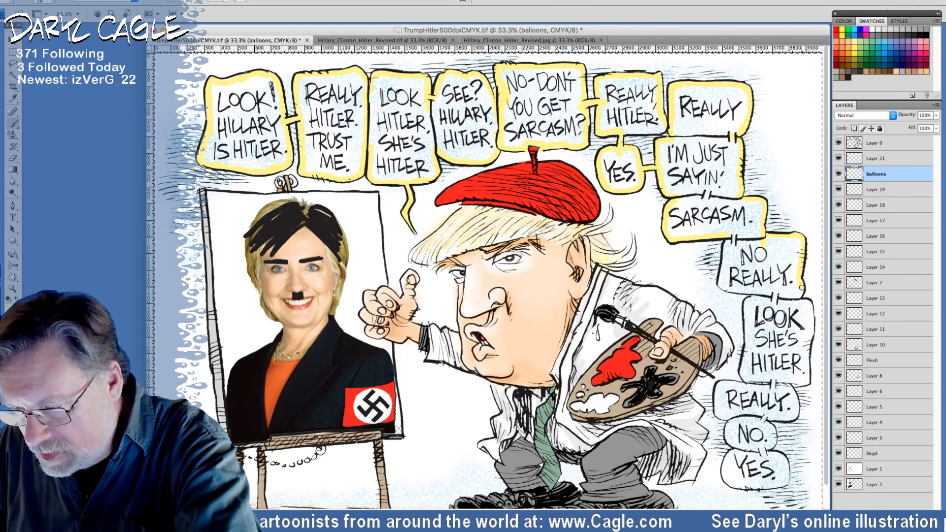
mouse_move(728, 241)
mouse_down()
mouse_move(721, 286)
mouse_move(737, 291)
mouse_up()
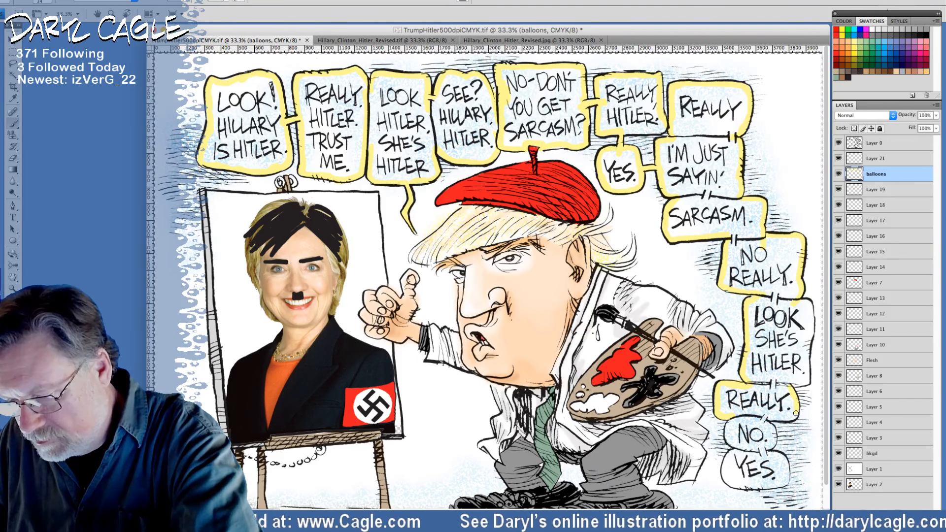
mouse_move(769, 424)
mouse_down()
mouse_move(770, 446)
mouse_move(756, 452)
mouse_up()
mouse_move(731, 420)
mouse_down()
mouse_move(729, 438)
mouse_move(740, 448)
mouse_up()
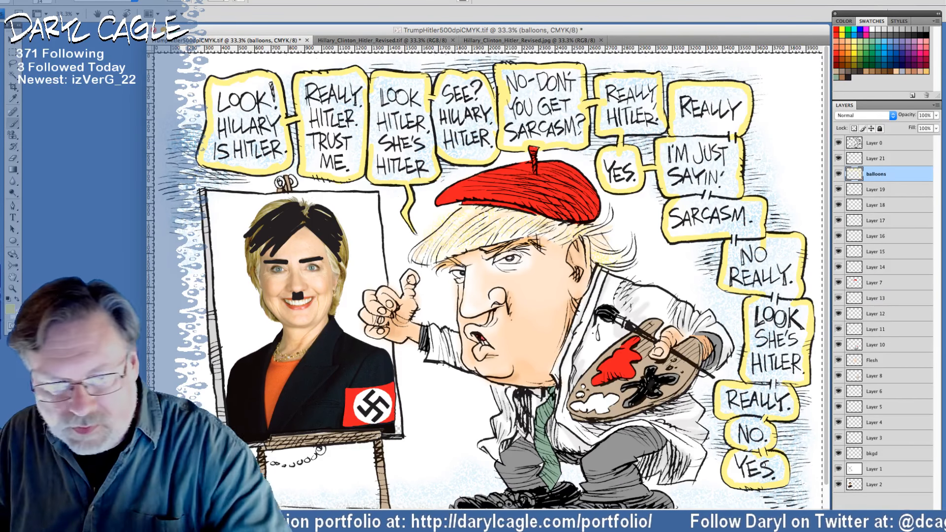
Enlarge the brush to 145 px and fill the interiors of all the speech balloons with yellow.
click(49, 4)
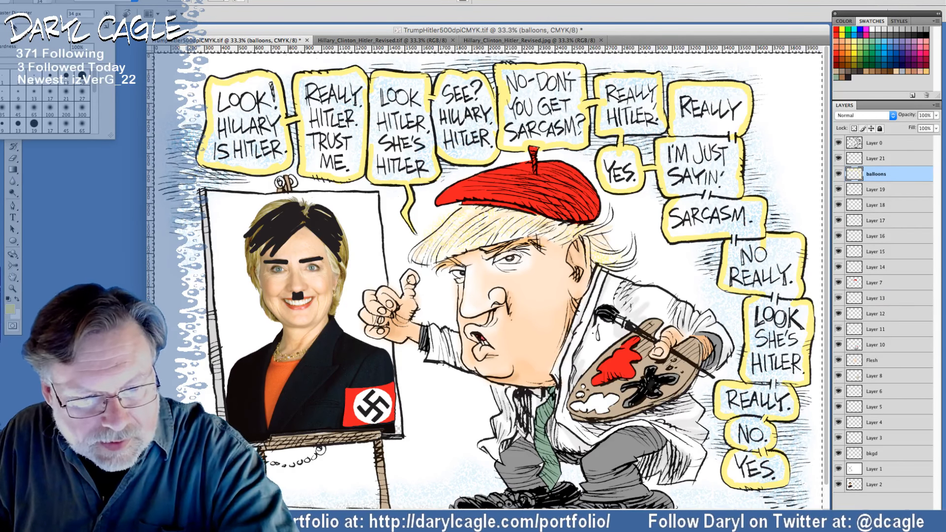
drag(13, 27, 16, 27)
click(218, 102)
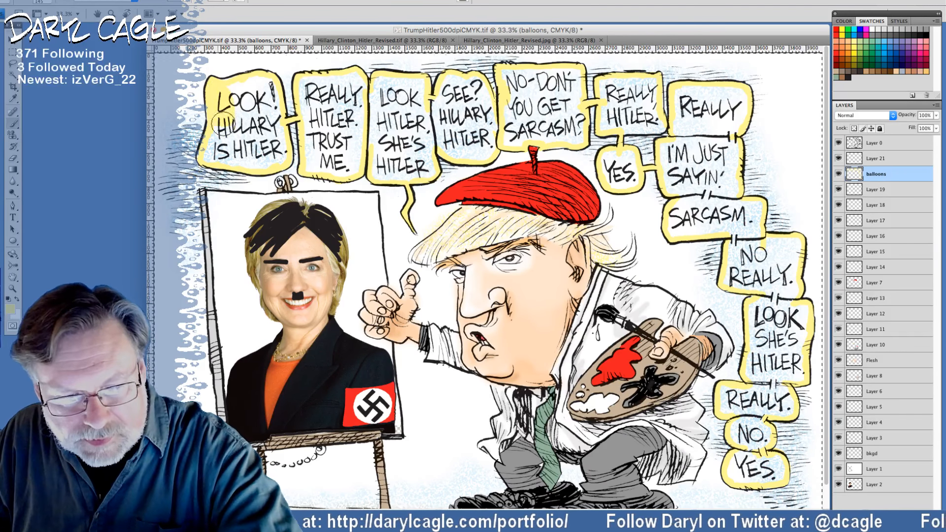
mouse_move(218, 156)
mouse_down()
mouse_move(260, 165)
mouse_move(276, 150)
mouse_move(271, 93)
mouse_move(234, 92)
mouse_up()
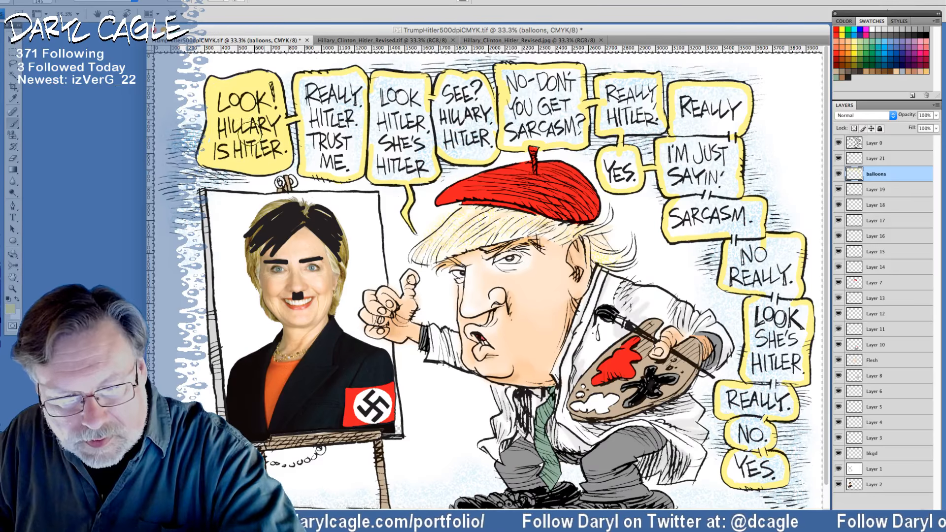
mouse_move(305, 89)
mouse_down()
mouse_move(310, 166)
mouse_move(347, 170)
mouse_move(357, 162)
mouse_move(349, 75)
mouse_move(308, 88)
mouse_move(322, 140)
mouse_move(342, 153)
mouse_move(346, 89)
mouse_move(388, 97)
mouse_move(380, 78)
mouse_move(381, 172)
mouse_move(427, 170)
mouse_move(419, 91)
mouse_move(381, 90)
mouse_move(391, 152)
mouse_move(409, 101)
mouse_move(409, 153)
mouse_move(402, 120)
mouse_move(447, 94)
mouse_move(446, 83)
mouse_move(438, 125)
mouse_move(447, 149)
mouse_move(459, 153)
mouse_move(485, 154)
mouse_move(489, 137)
mouse_move(473, 79)
mouse_move(449, 94)
mouse_move(475, 126)
mouse_move(465, 109)
mouse_move(502, 97)
mouse_move(503, 76)
mouse_move(509, 139)
mouse_move(574, 137)
mouse_move(571, 75)
mouse_move(515, 85)
mouse_move(528, 74)
mouse_move(518, 101)
mouse_move(546, 92)
mouse_move(556, 121)
mouse_move(611, 94)
mouse_move(607, 83)
mouse_move(606, 120)
mouse_move(649, 123)
mouse_move(648, 99)
mouse_move(623, 105)
mouse_up()
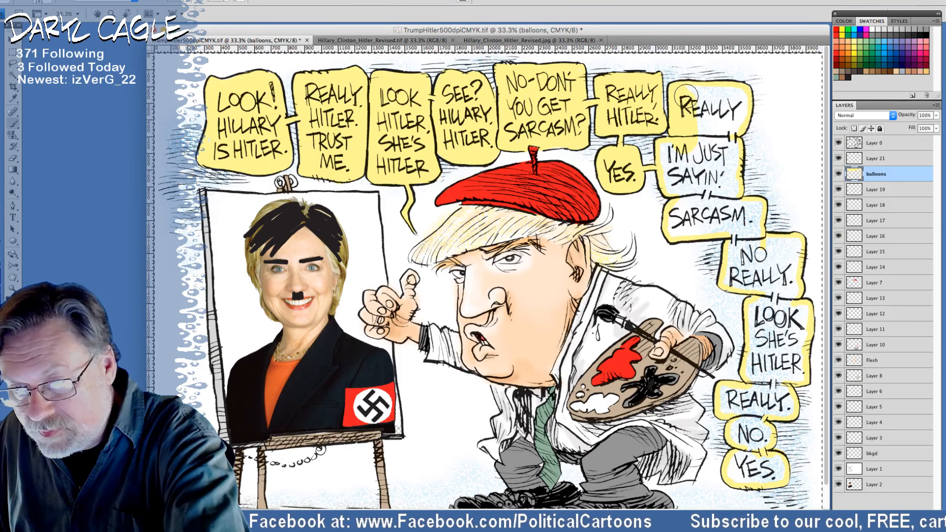
mouse_move(686, 92)
mouse_down()
mouse_move(740, 94)
mouse_move(741, 105)
mouse_move(724, 140)
mouse_move(723, 101)
mouse_move(691, 155)
mouse_move(668, 157)
mouse_move(673, 187)
mouse_move(697, 194)
mouse_move(698, 159)
mouse_move(712, 180)
mouse_move(730, 148)
mouse_move(733, 162)
mouse_move(723, 203)
mouse_move(705, 216)
mouse_move(682, 203)
mouse_move(676, 229)
mouse_move(750, 233)
mouse_move(755, 211)
mouse_move(710, 216)
mouse_move(756, 241)
mouse_move(737, 244)
mouse_move(730, 280)
mouse_move(777, 288)
mouse_move(778, 299)
mouse_move(794, 246)
mouse_move(771, 246)
mouse_move(757, 263)
mouse_move(769, 285)
mouse_move(765, 318)
mouse_move(766, 300)
mouse_move(753, 314)
mouse_move(752, 368)
mouse_move(759, 382)
mouse_move(773, 346)
mouse_move(776, 386)
mouse_move(795, 368)
mouse_up()
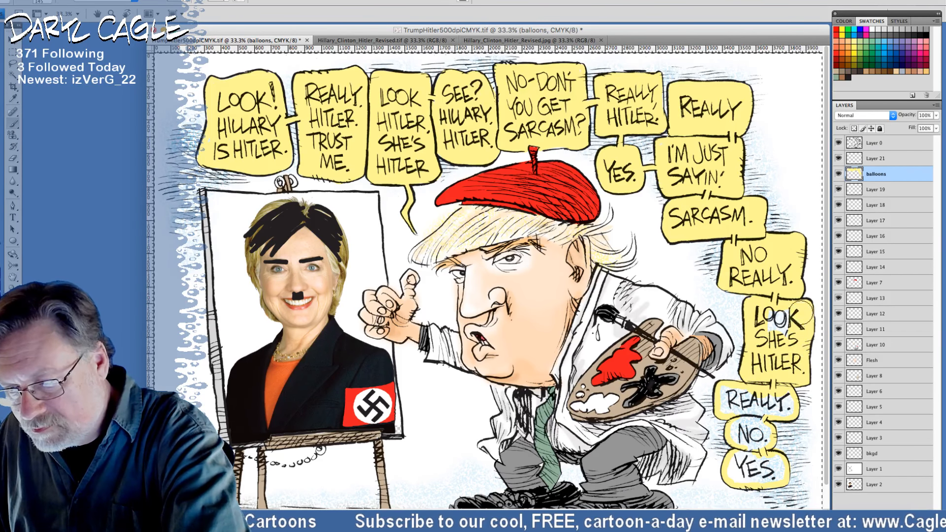
mouse_move(799, 315)
mouse_down()
mouse_move(767, 309)
mouse_move(781, 353)
mouse_move(747, 392)
mouse_move(726, 400)
mouse_move(746, 419)
mouse_move(785, 406)
mouse_move(769, 401)
mouse_move(759, 436)
mouse_move(738, 434)
mouse_move(746, 456)
mouse_move(737, 474)
mouse_move(772, 475)
mouse_move(777, 467)
mouse_move(752, 470)
mouse_up()
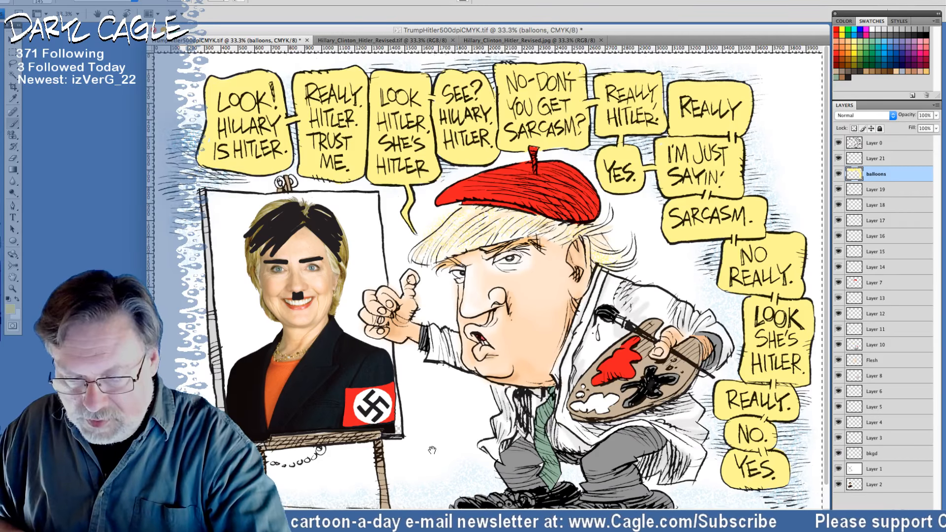
Add a new layer, place it directly below Layer 2 and select it.
drag(428, 398, 427, 377)
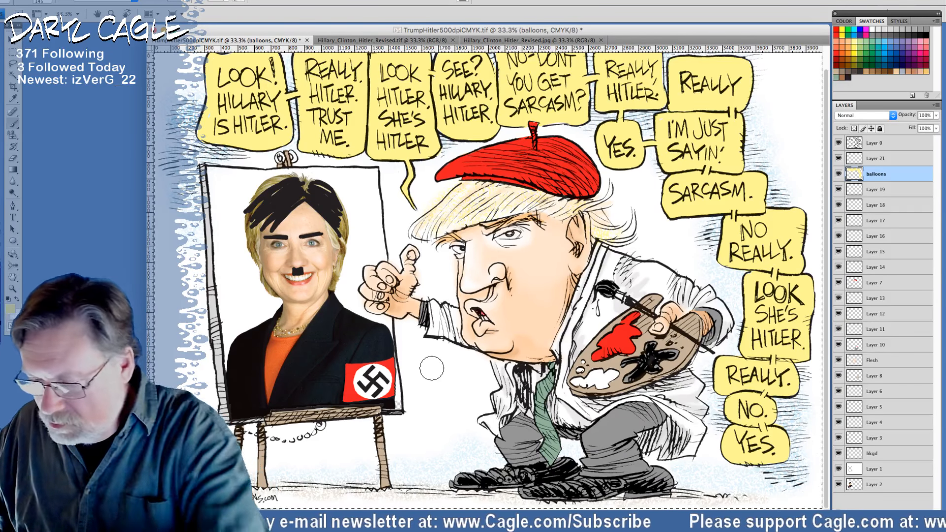
click(868, 487)
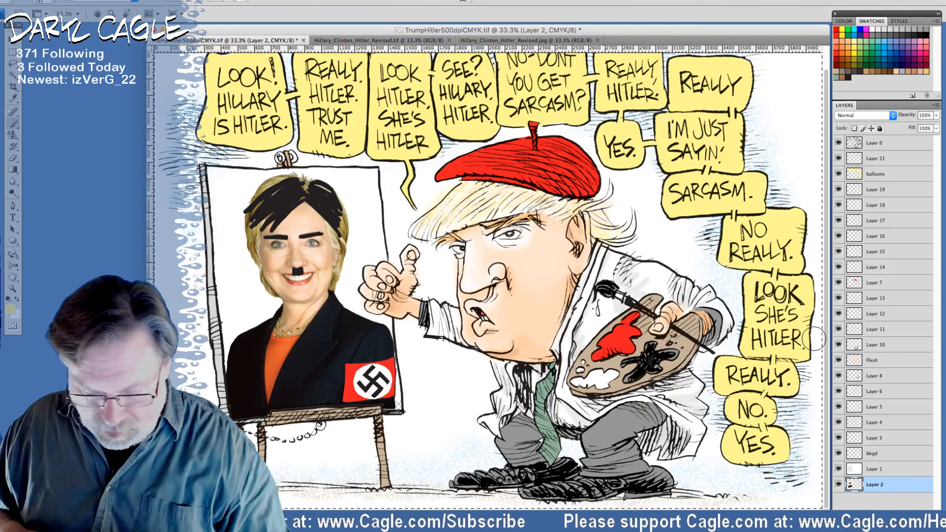
key(ctrl+shift+n)
key(Return)
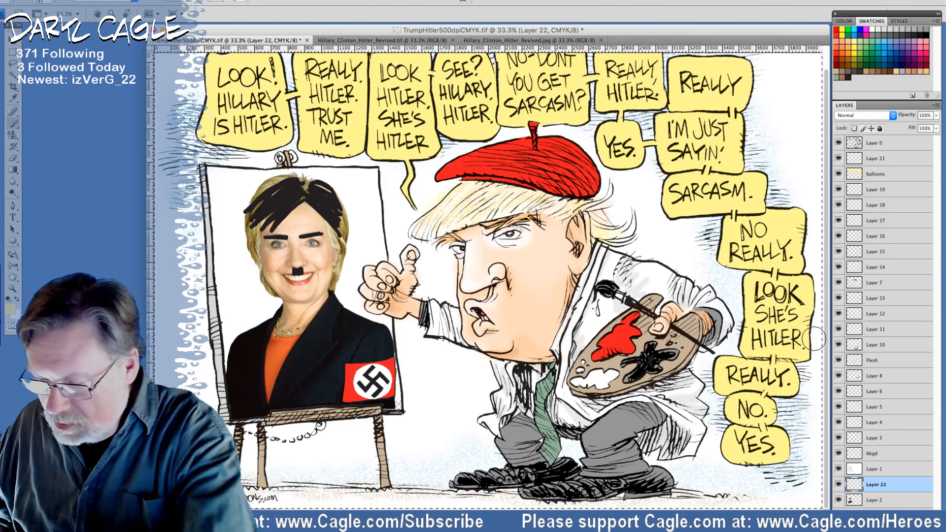
drag(869, 499, 866, 490)
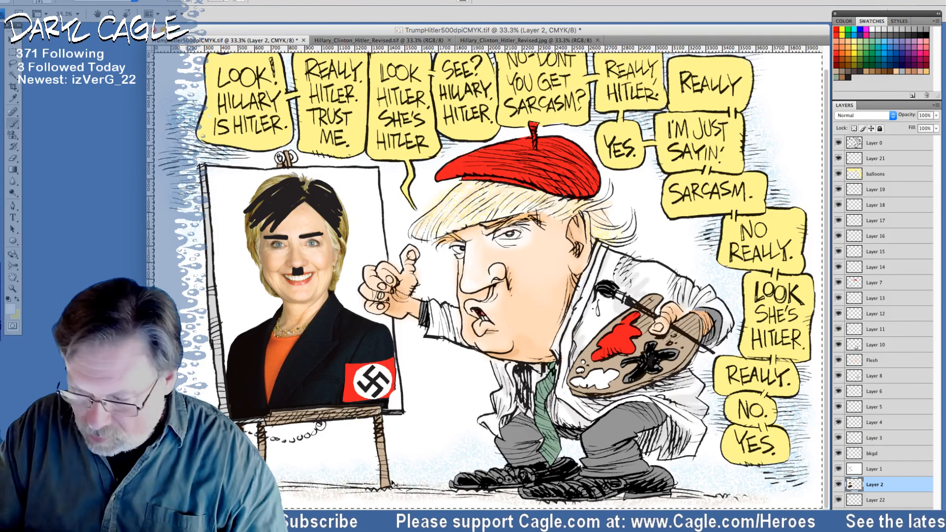
click(875, 499)
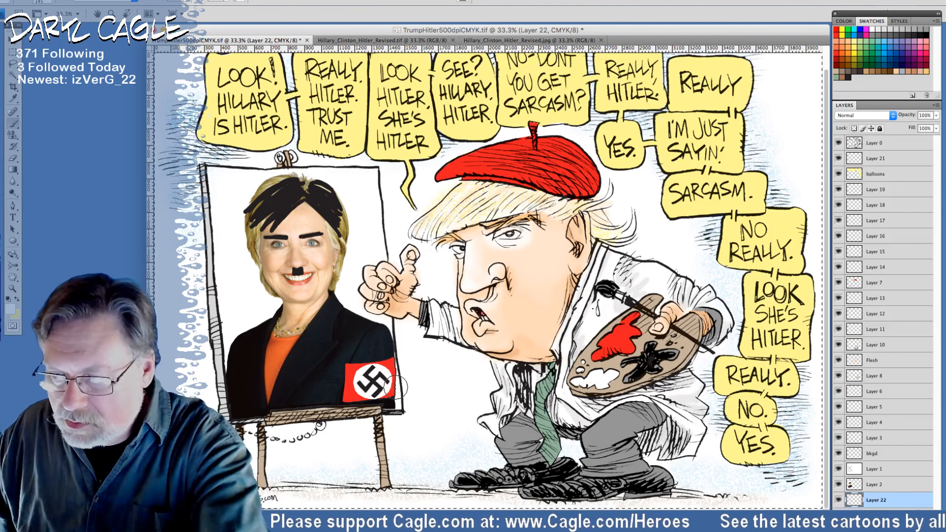
Select Layer 19 and set the foreground color to medium gray 7a7c7a.
click(867, 191)
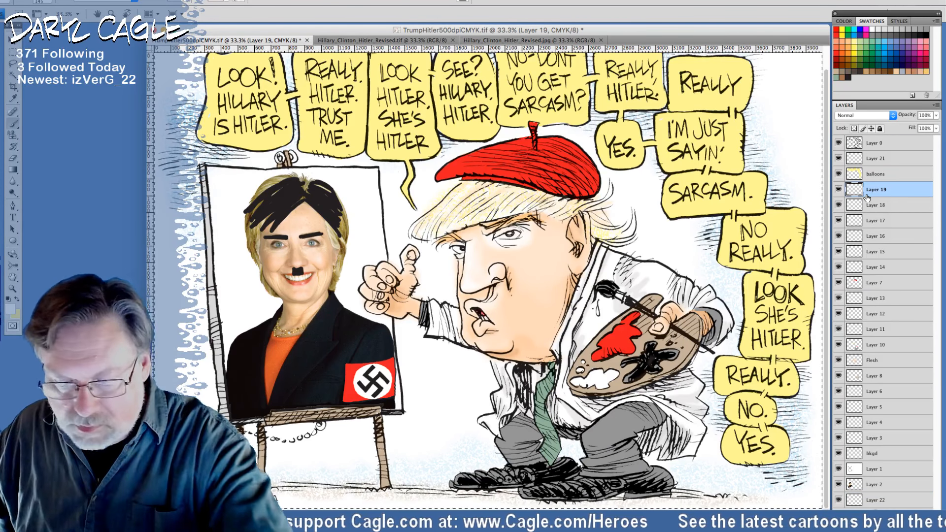
click(13, 100)
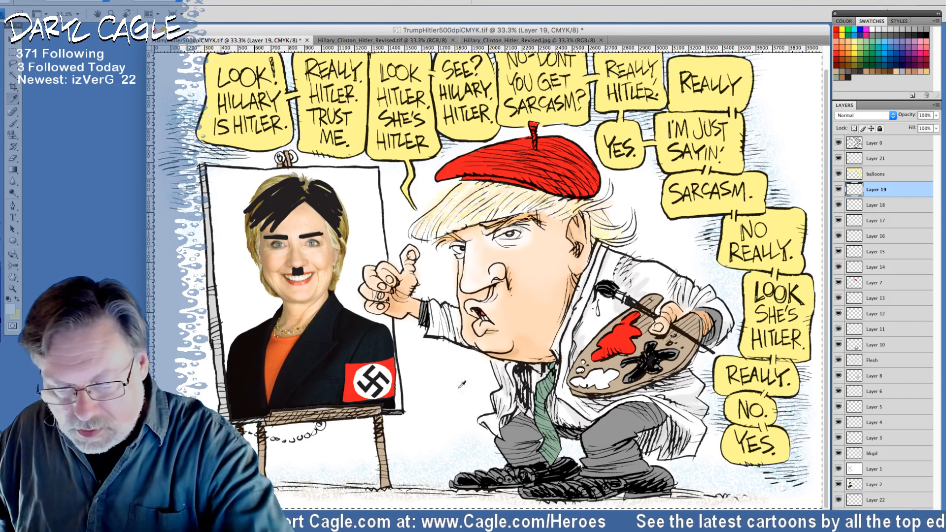
click(11, 310)
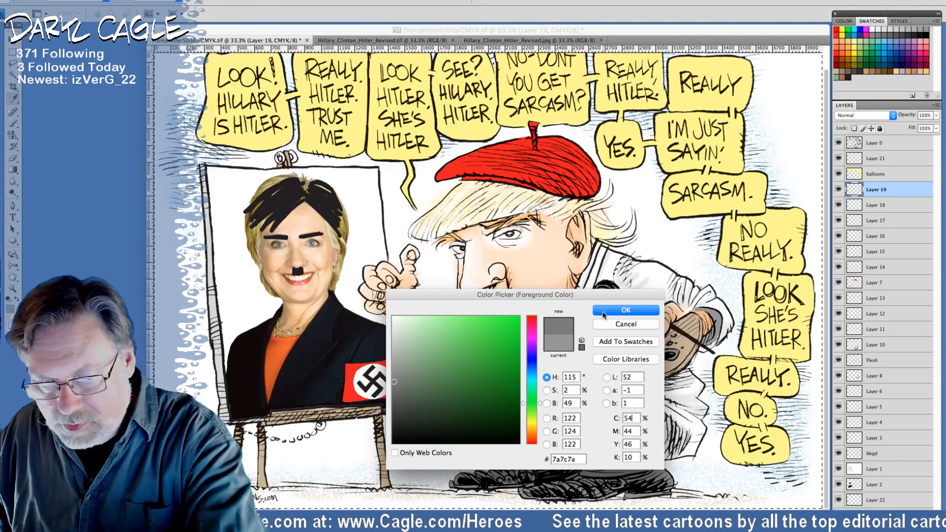
click(605, 311)
Switch to the Brush tool, make the brush smaller and adjust its opacity for gray shading.
click(14, 124)
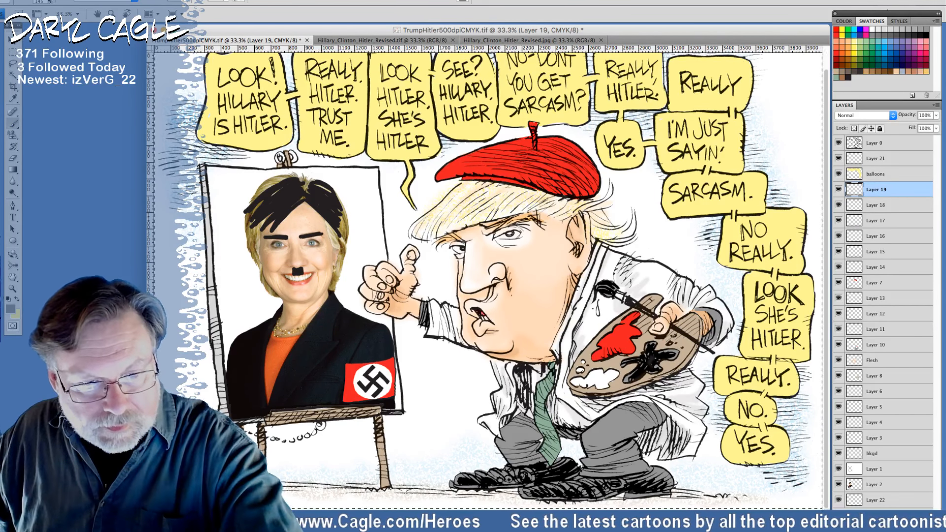
click(45, 3)
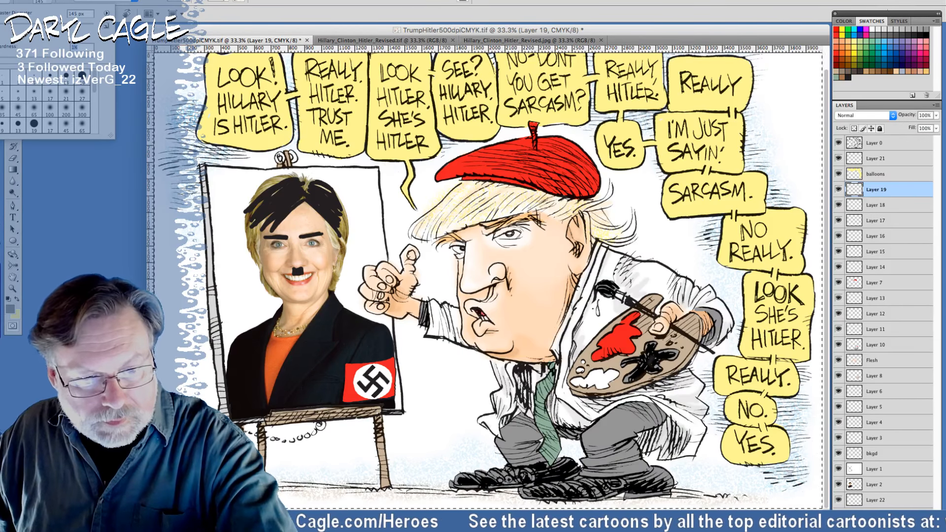
drag(38, 23, 25, 24)
click(189, 2)
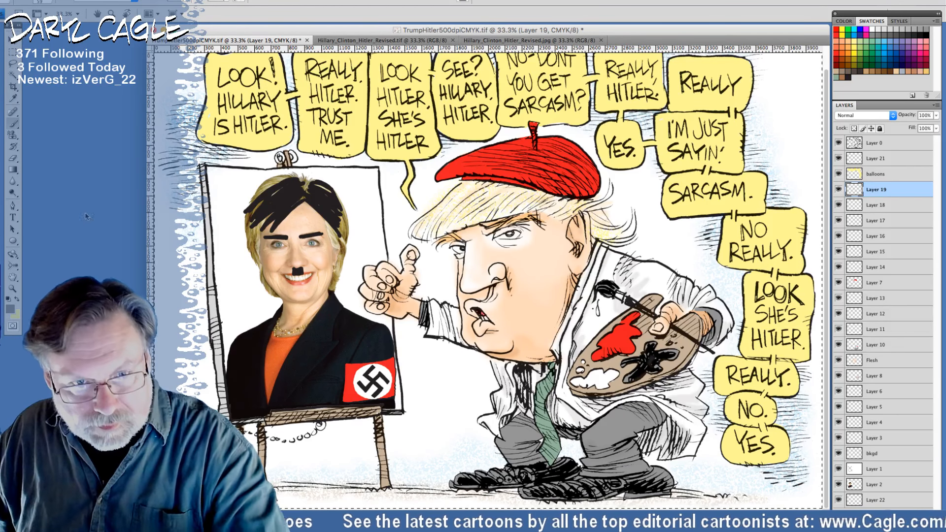
click(187, 2)
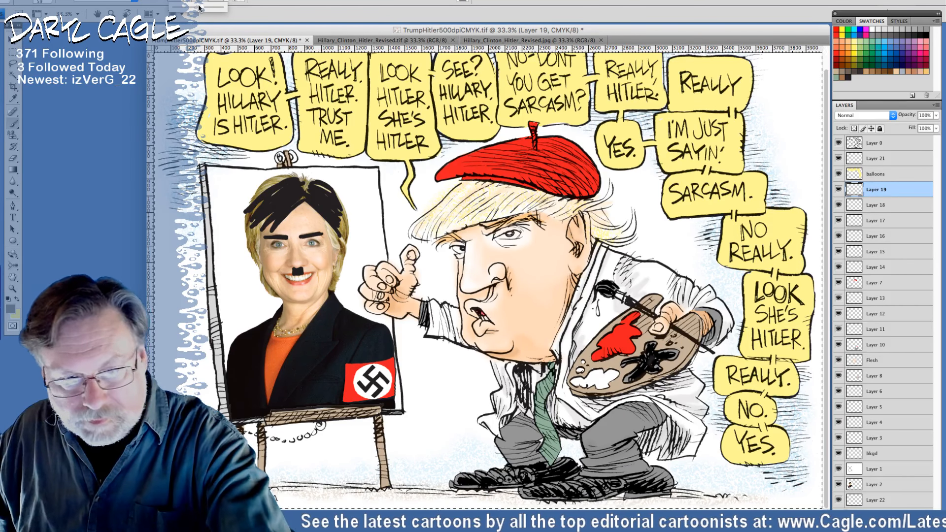
Brush gray shading on Layer 19 over the painter's trousers and the lower part of his coat, undoing the last stroke.
click(585, 446)
drag(638, 452, 585, 471)
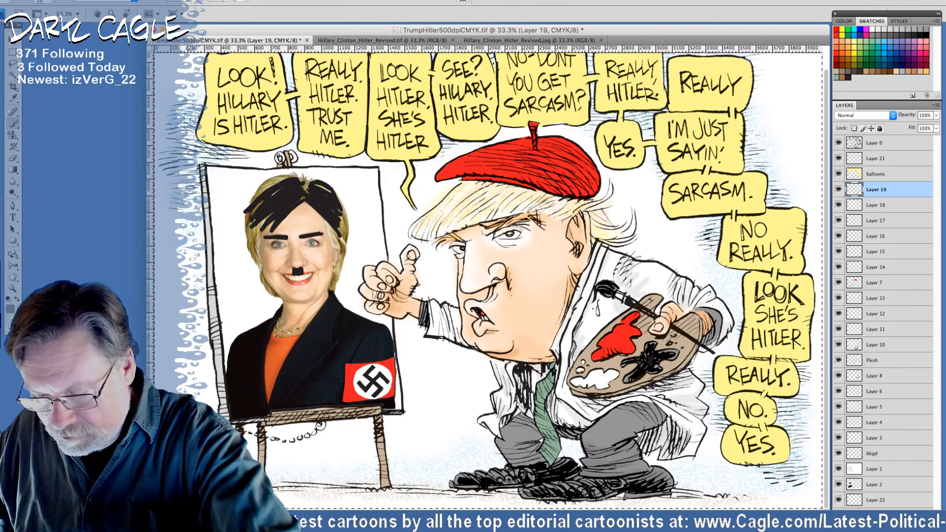
mouse_move(524, 445)
mouse_down()
mouse_move(538, 457)
mouse_move(519, 440)
mouse_move(522, 422)
mouse_move(537, 432)
mouse_move(522, 433)
mouse_move(523, 416)
mouse_move(514, 435)
mouse_move(526, 434)
mouse_move(521, 440)
mouse_move(532, 426)
mouse_move(537, 437)
mouse_move(530, 423)
mouse_move(509, 442)
mouse_move(531, 449)
mouse_move(513, 461)
mouse_up()
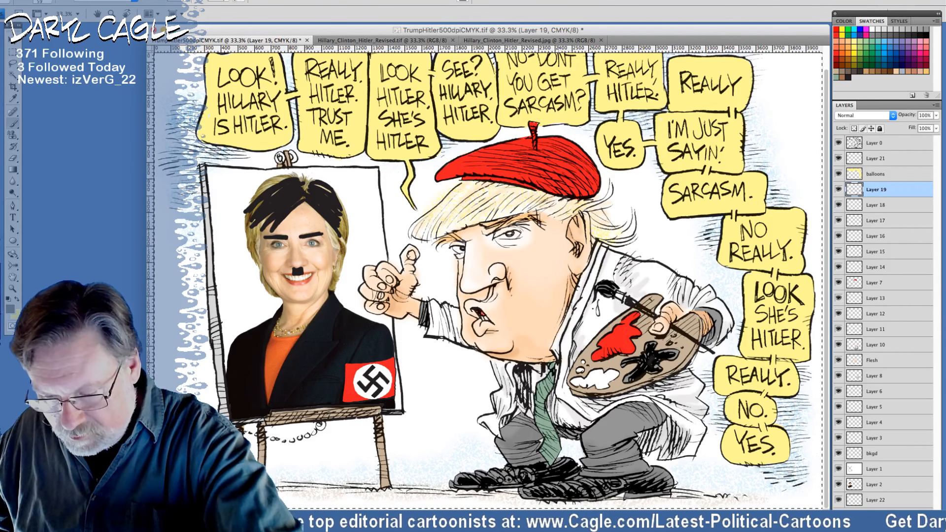
mouse_move(560, 432)
mouse_down()
mouse_move(590, 432)
mouse_move(593, 463)
mouse_up()
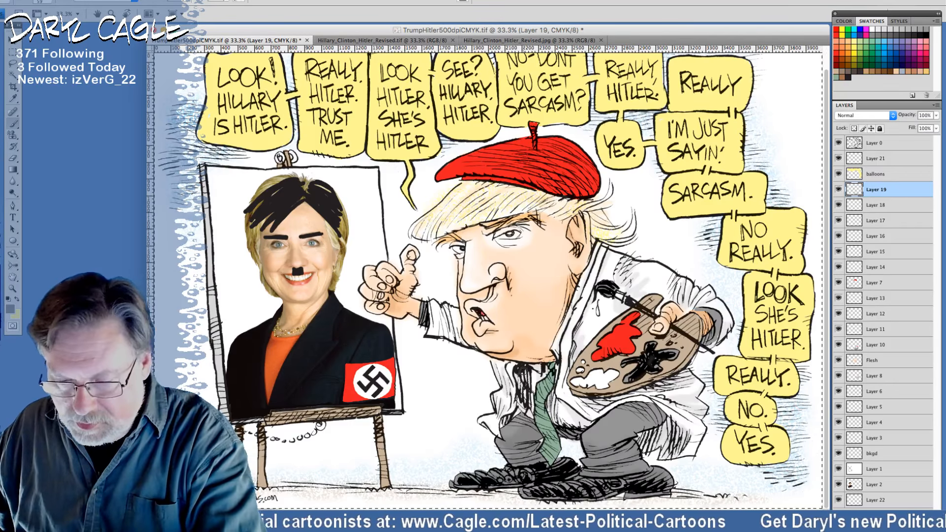
mouse_move(524, 371)
mouse_down()
mouse_move(519, 413)
mouse_move(505, 427)
mouse_up()
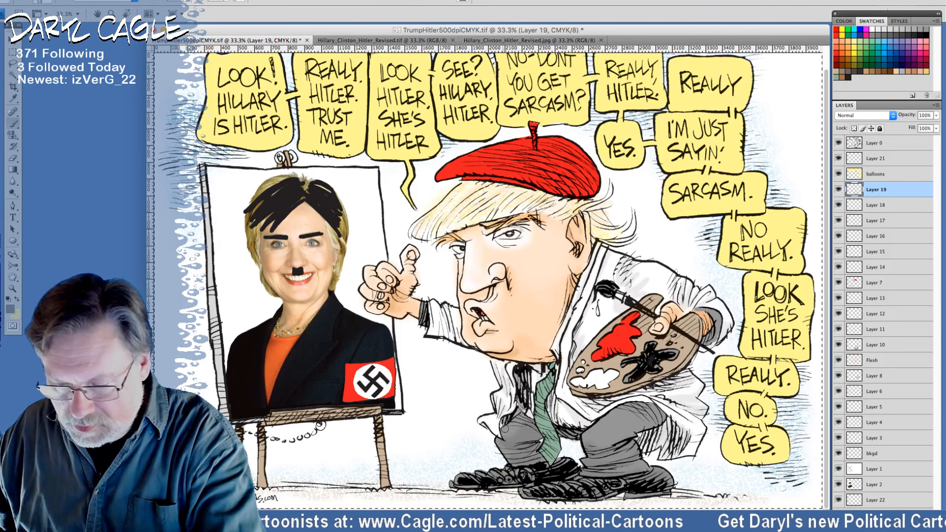
drag(643, 436, 665, 423)
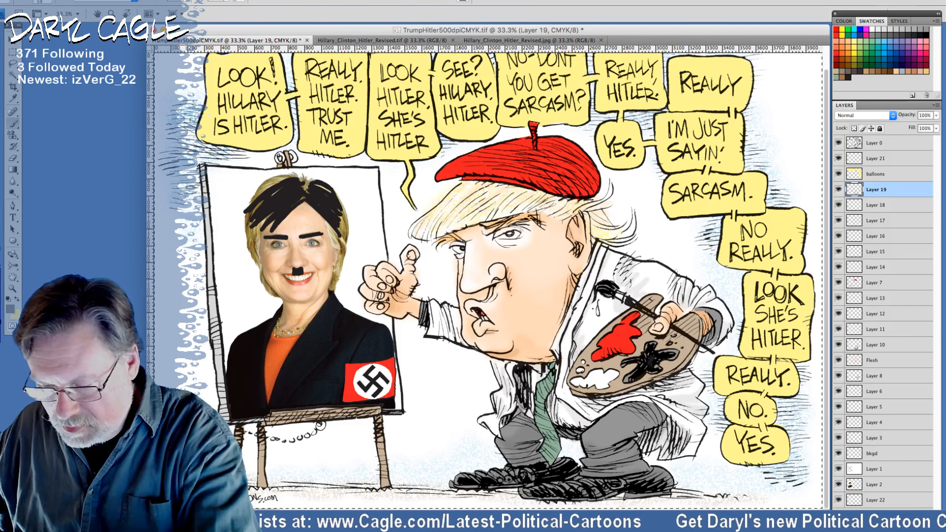
key(super+z)
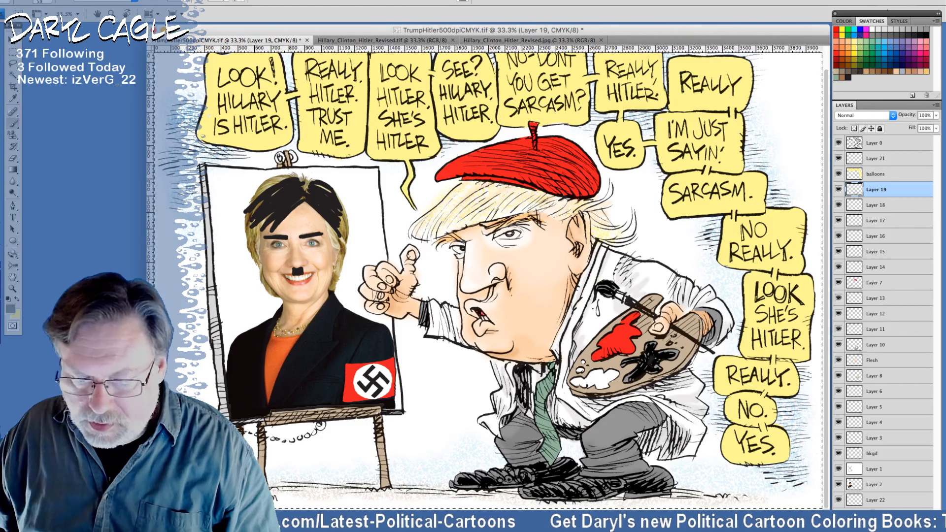
Select the Flesh layer and save the layered cartoon file TrumpHitler500dpiCMYK.tif.
key(super+minus)
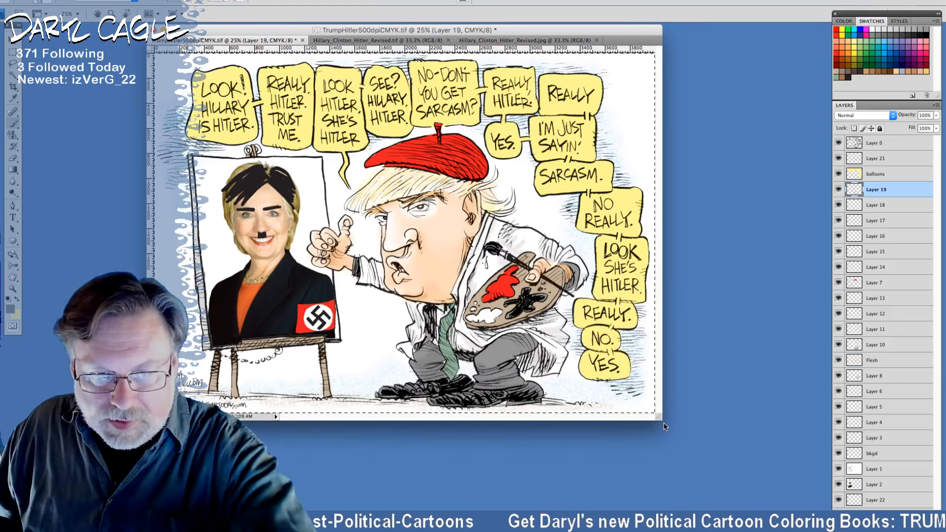
drag(245, 33, 370, 86)
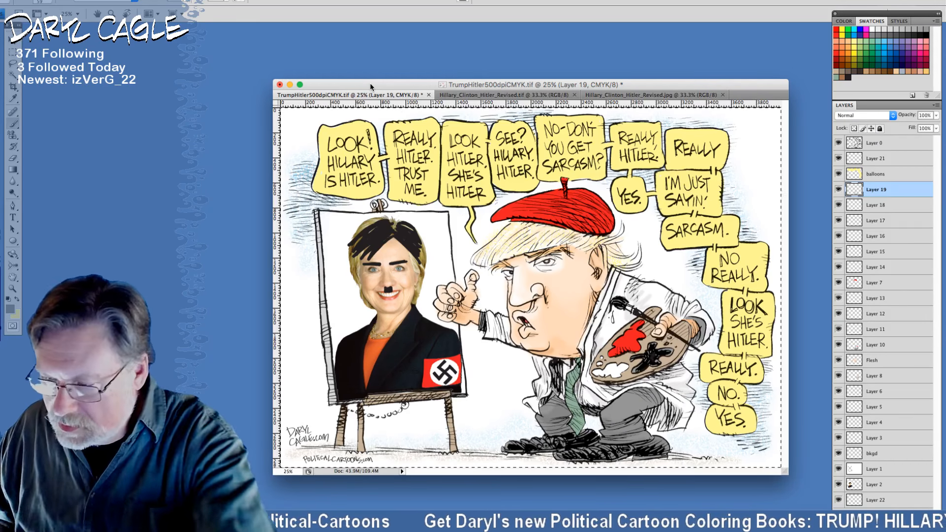
click(870, 362)
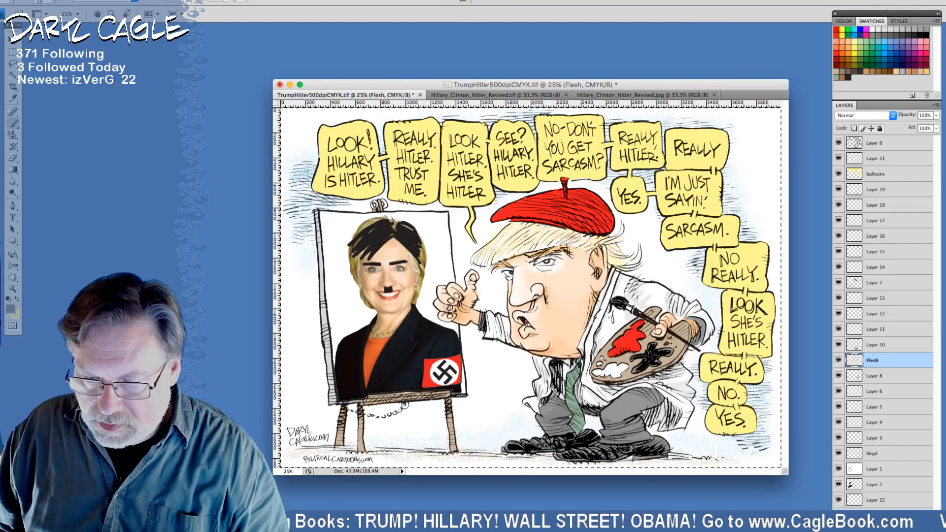
click(537, 271)
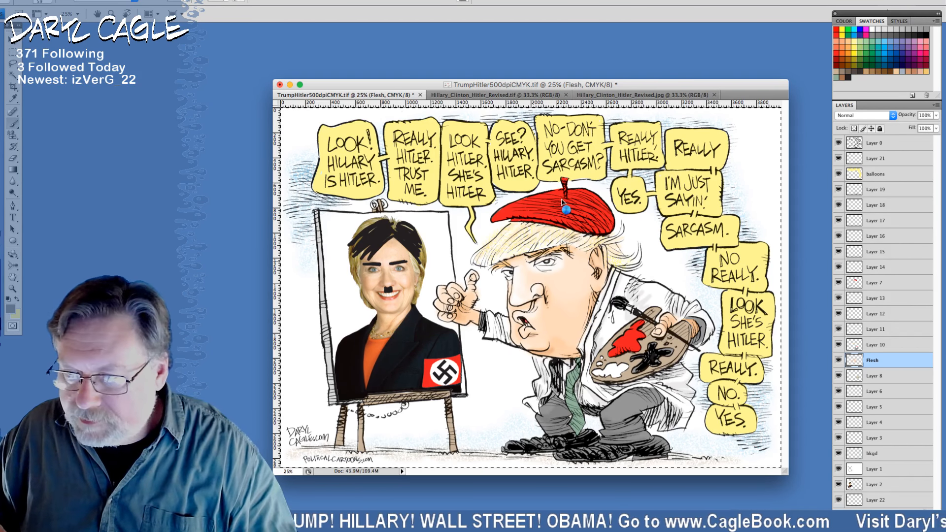
key(super+s)
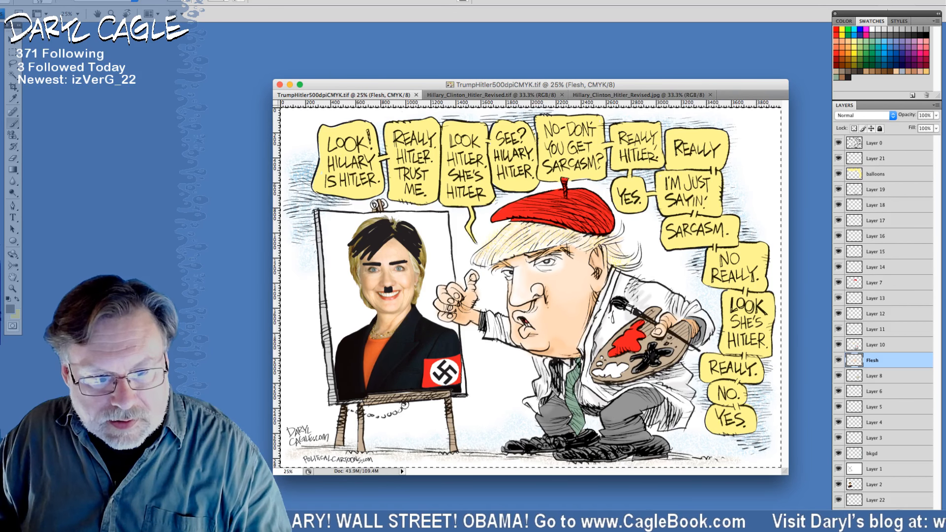
Start saving a separate TIFF to the 2000files folder within APS Active Files on 1TB SSD, with its files sorted newest first.
click(67, 0)
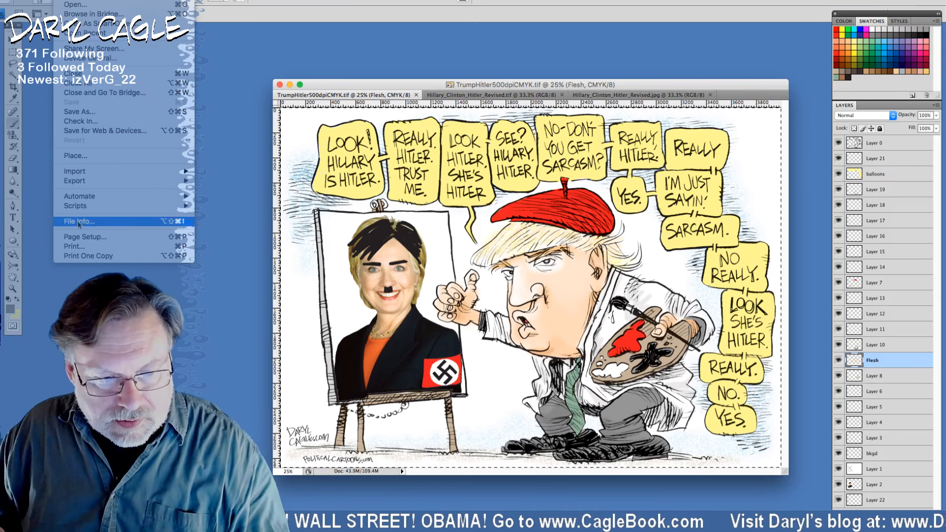
click(72, 111)
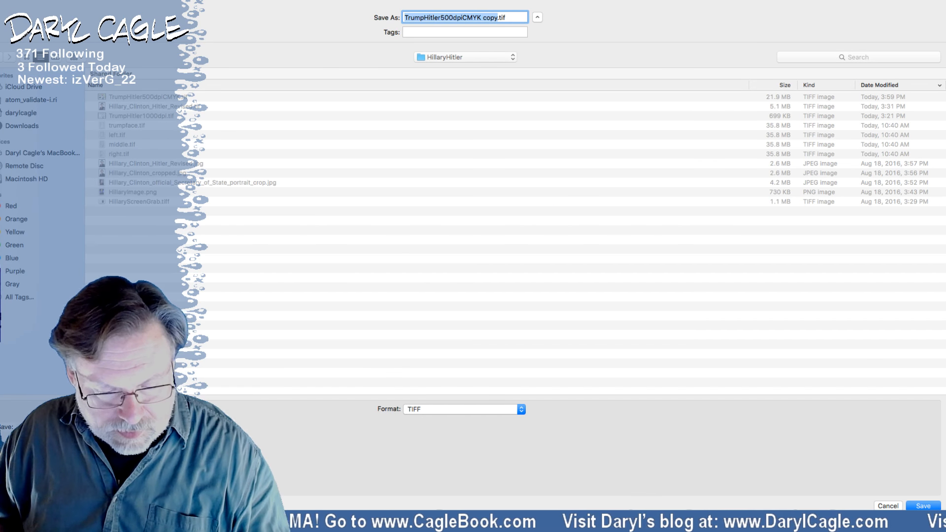
click(442, 57)
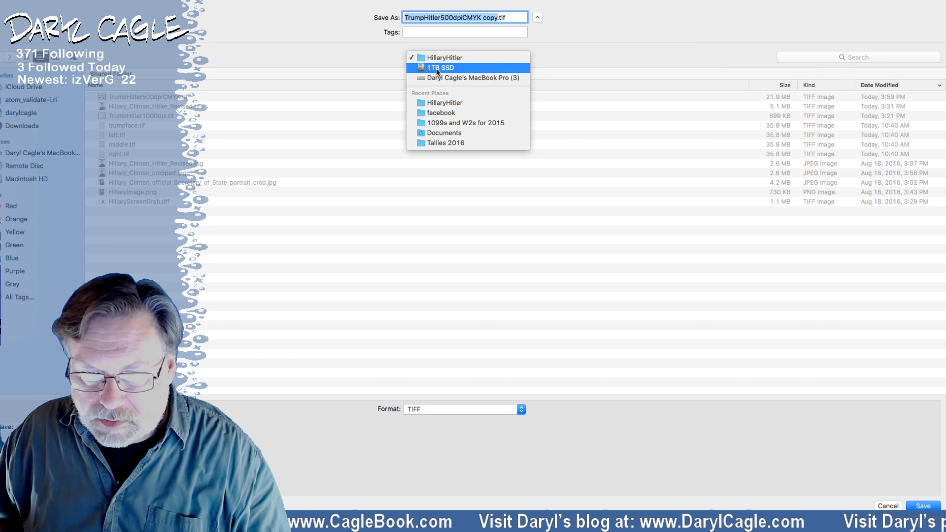
click(436, 68)
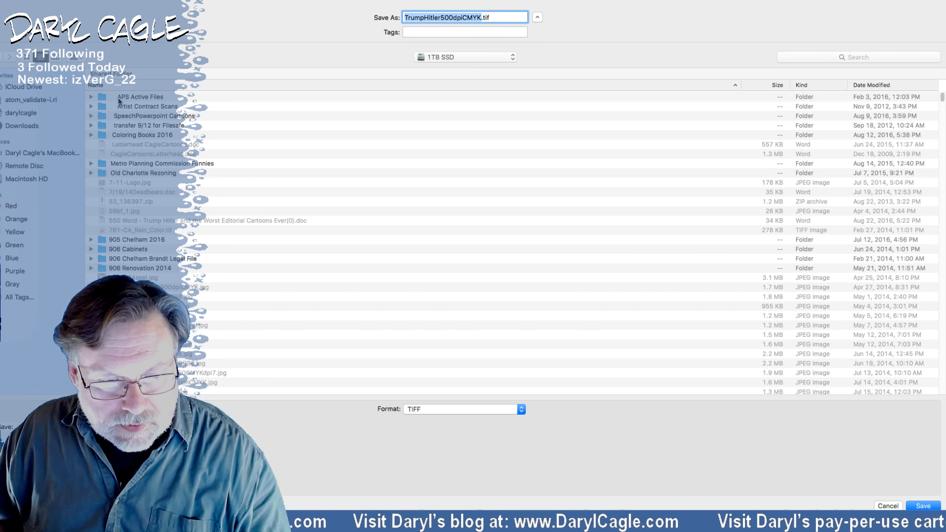
click(119, 99)
double_click(119, 100)
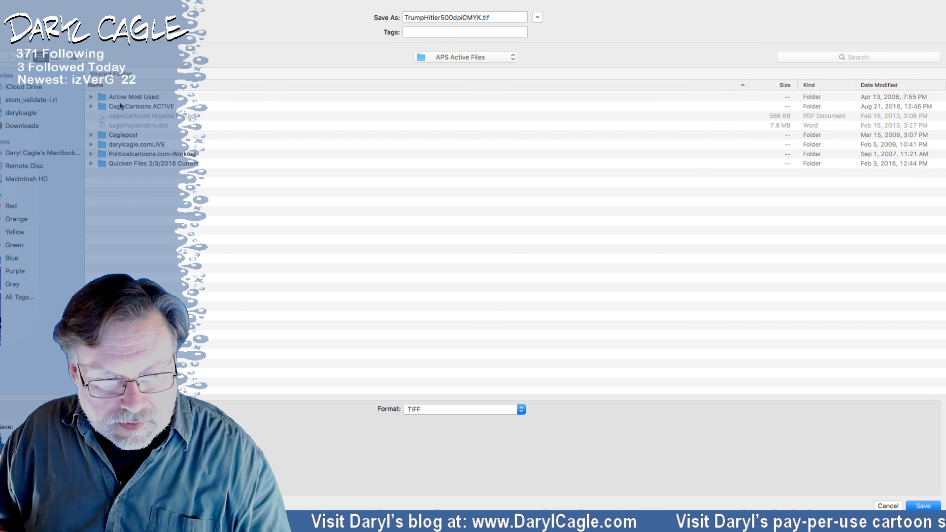
double_click(119, 146)
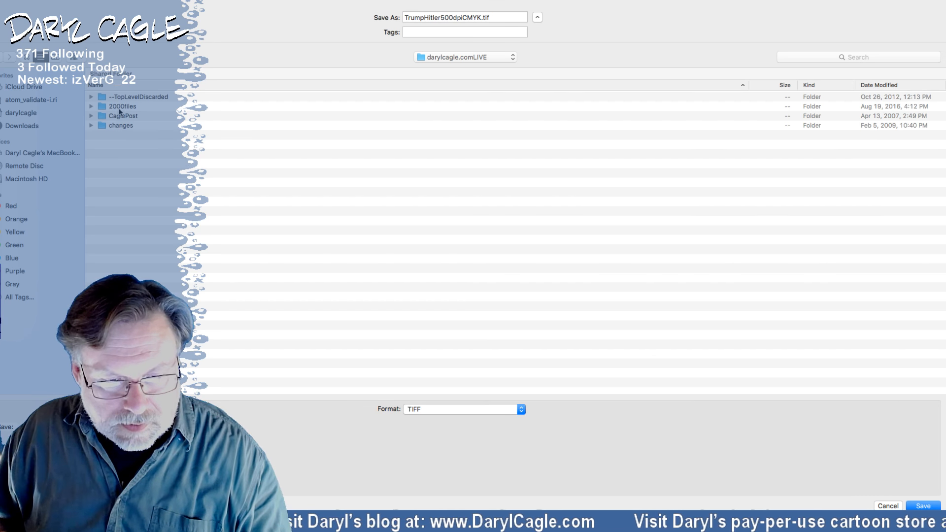
double_click(120, 106)
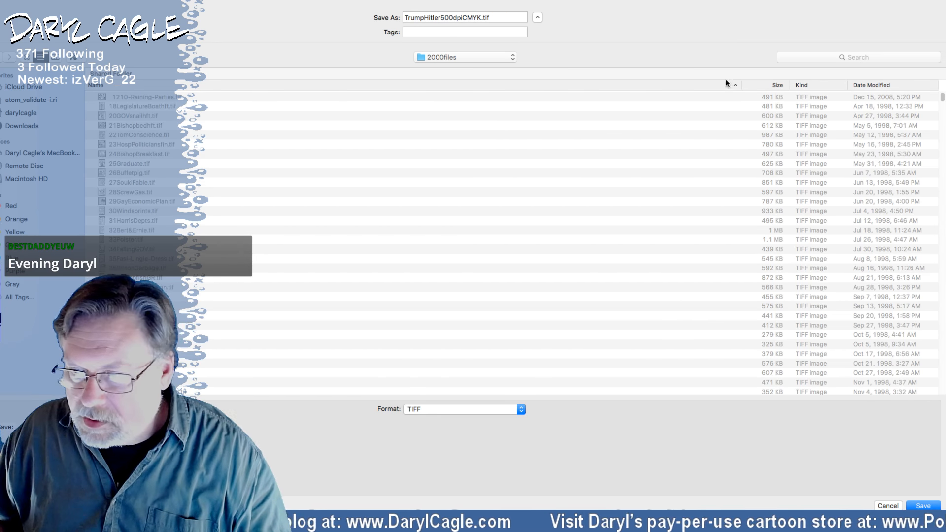
click(878, 86)
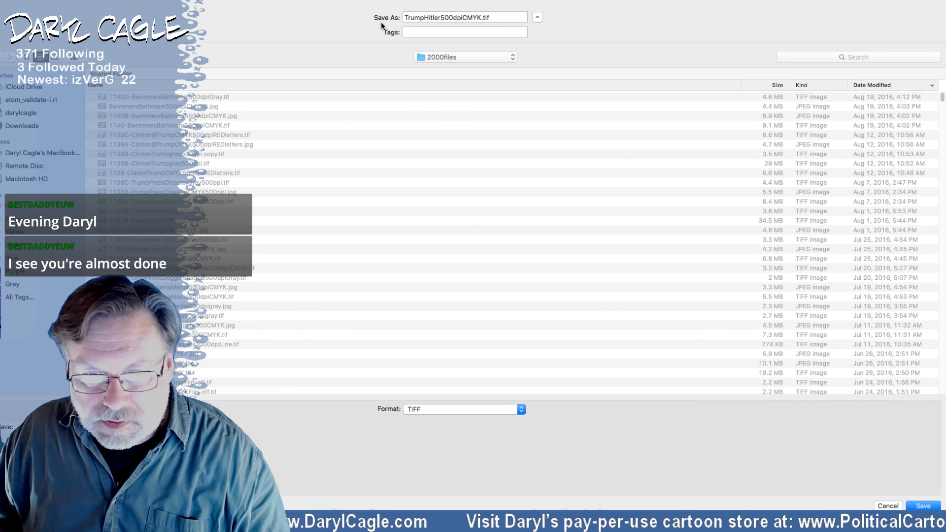
Name the separate TIFF 1141-TrumpHitler500dpiCMYK.tif and save it.
click(405, 18)
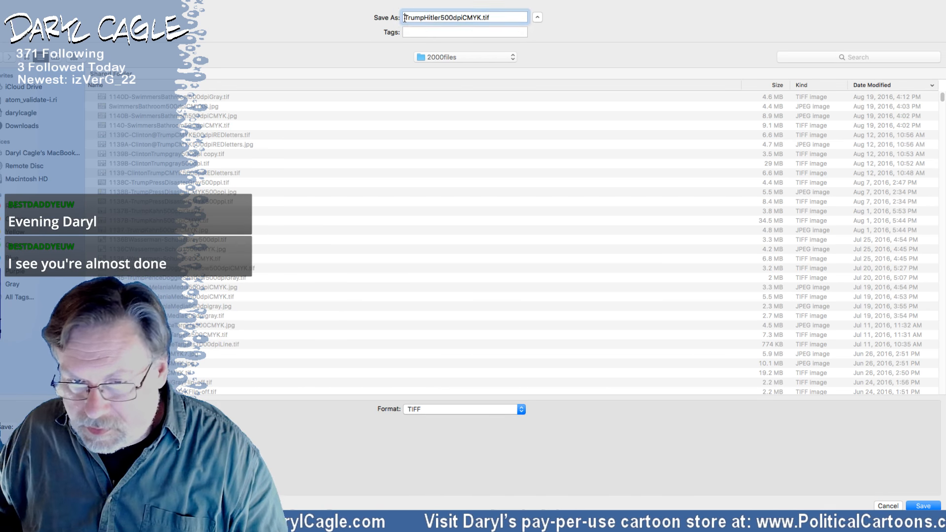
text(1141)
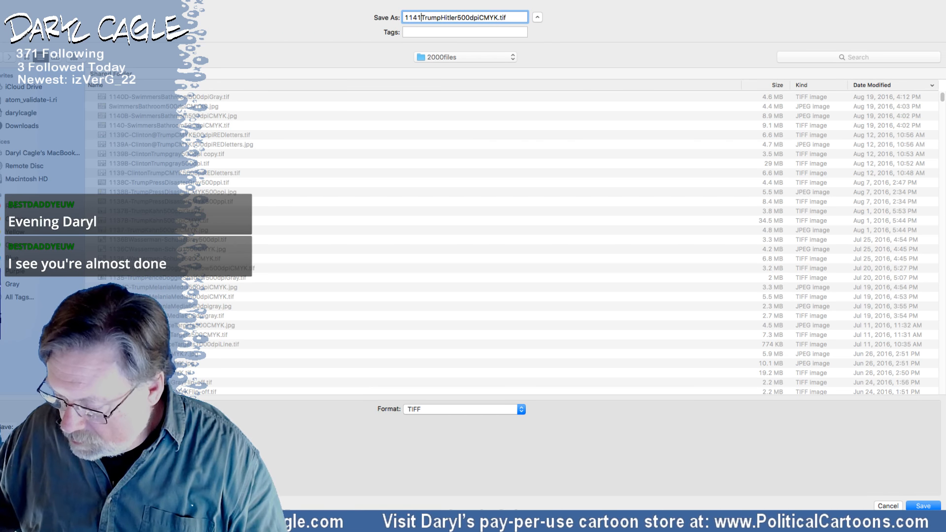
text(-)
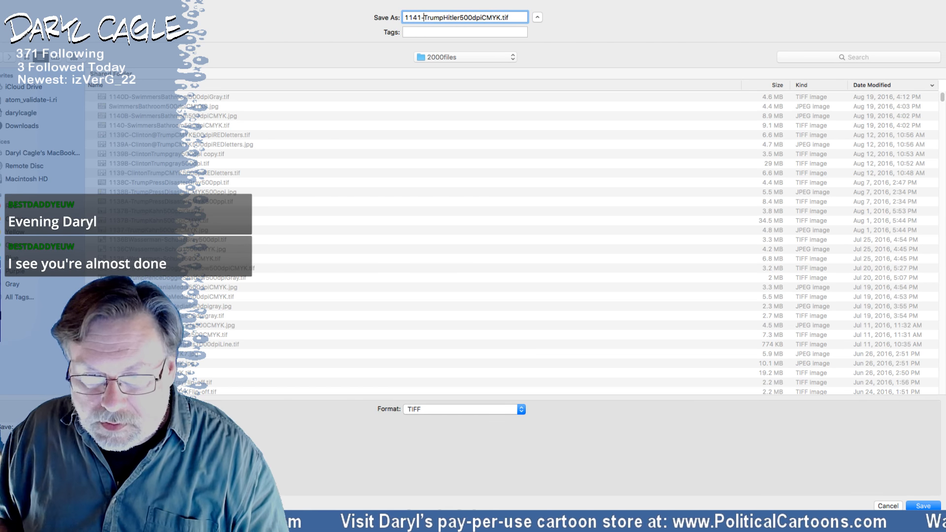
key(Return)
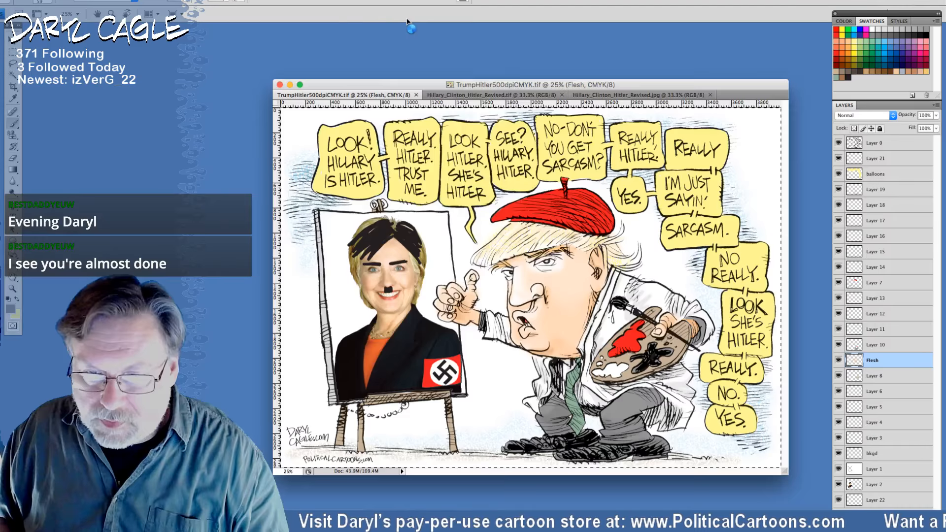
key(Return)
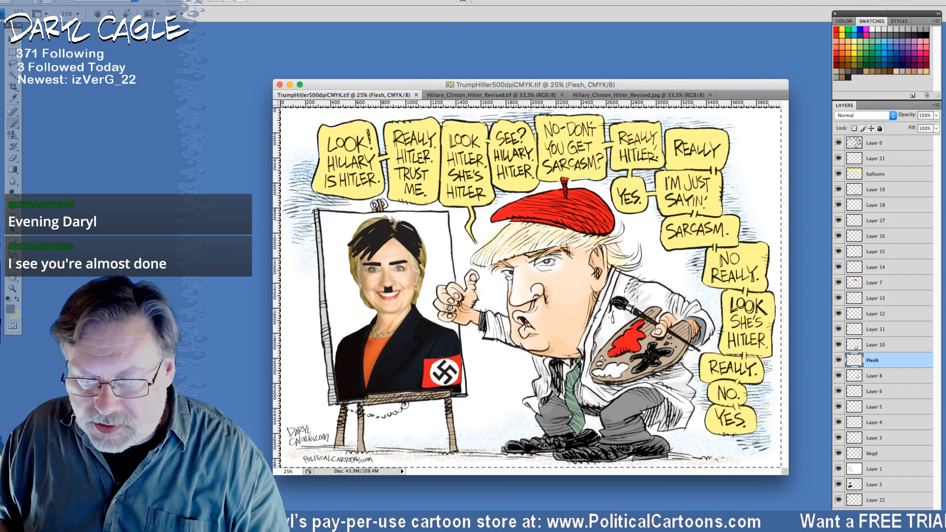
Save a JPEG copy named TrumpHitler500dpiCMYK.jpg to the 2000files folder with image quality 10.
click(61, 1)
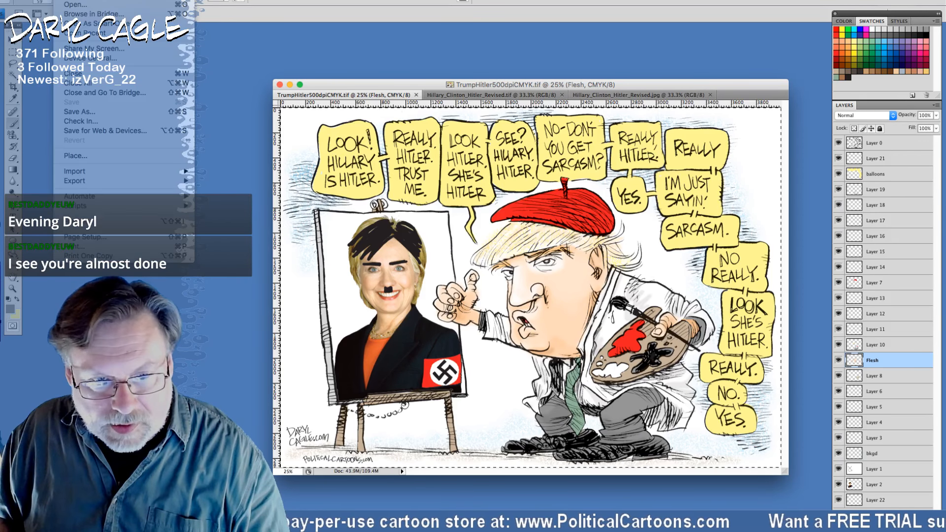
click(71, 112)
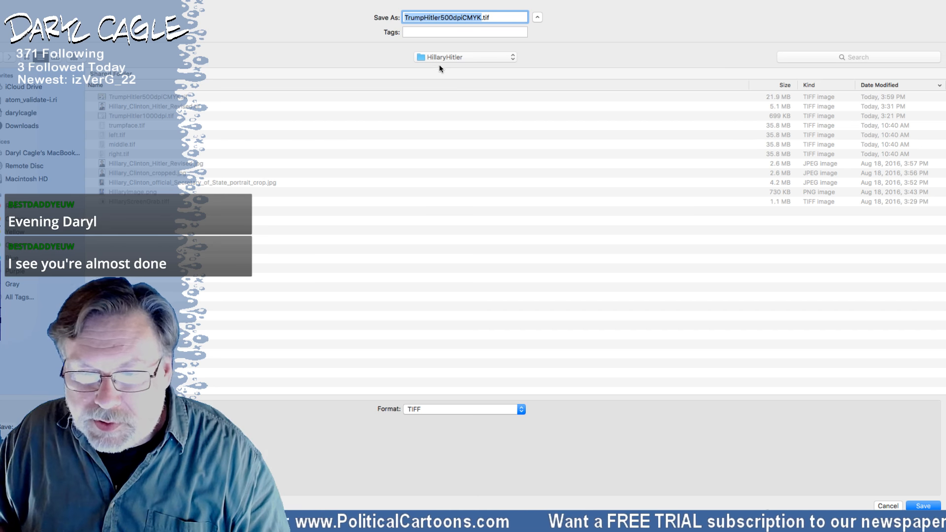
click(450, 409)
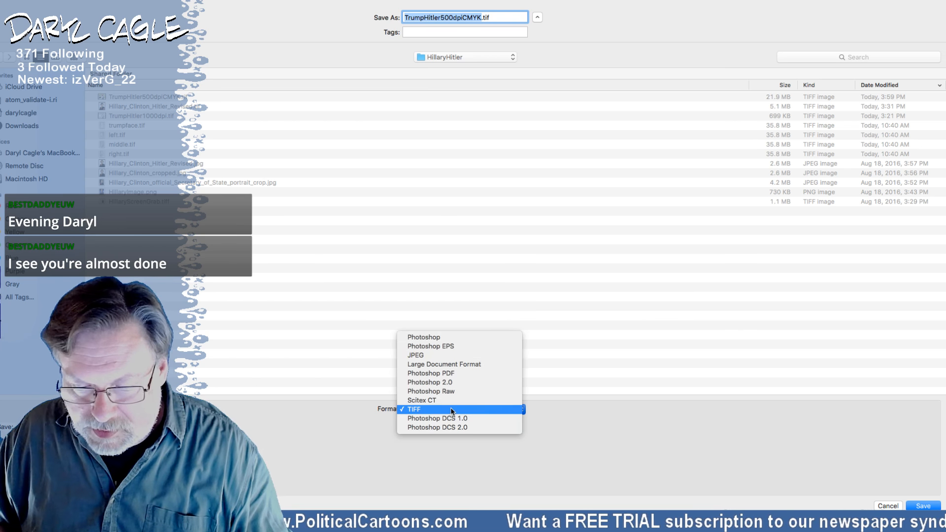
click(443, 354)
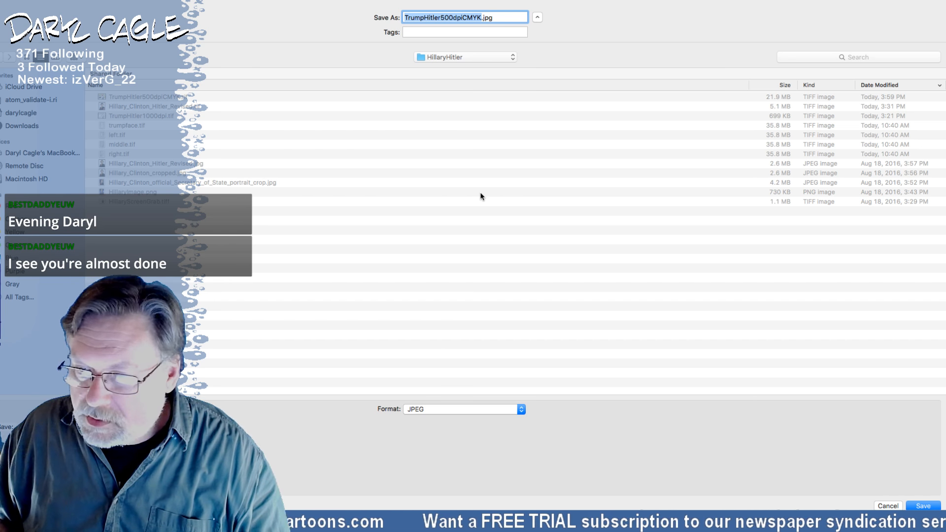
click(456, 57)
click(448, 109)
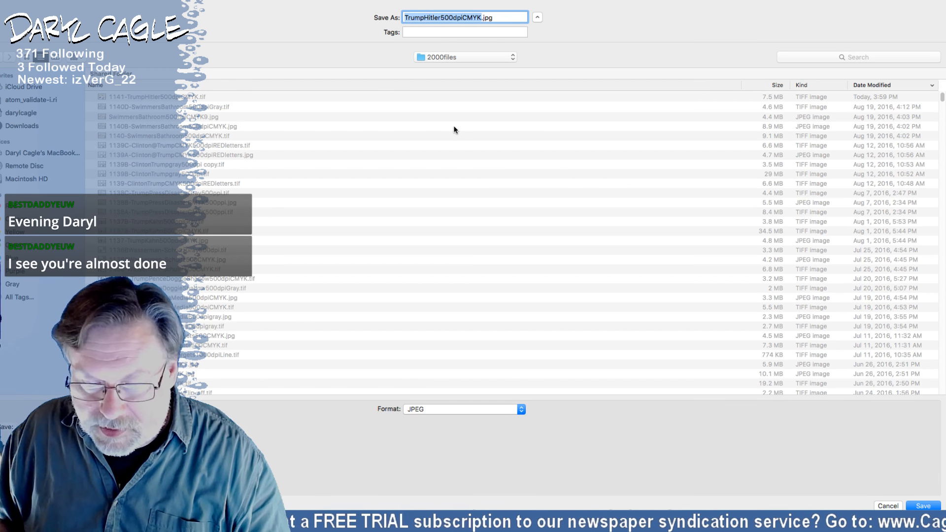
key(Return)
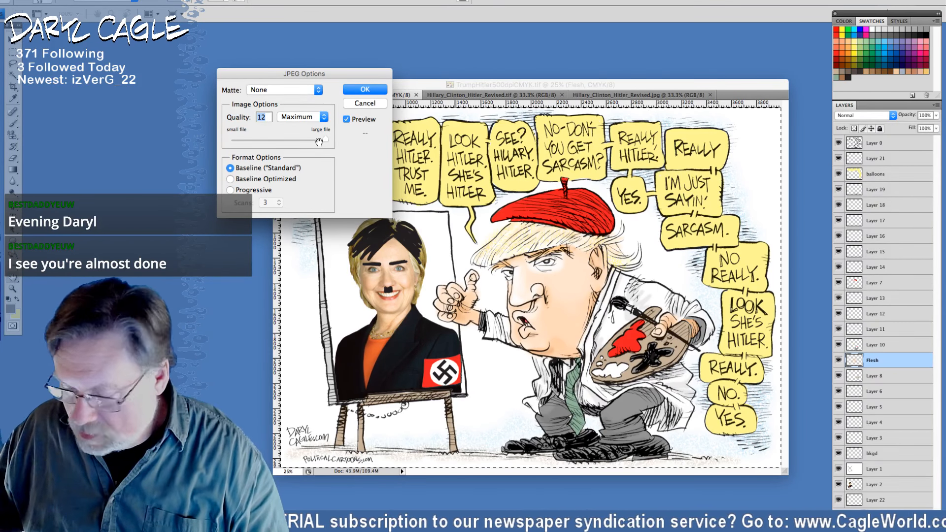
text(10)
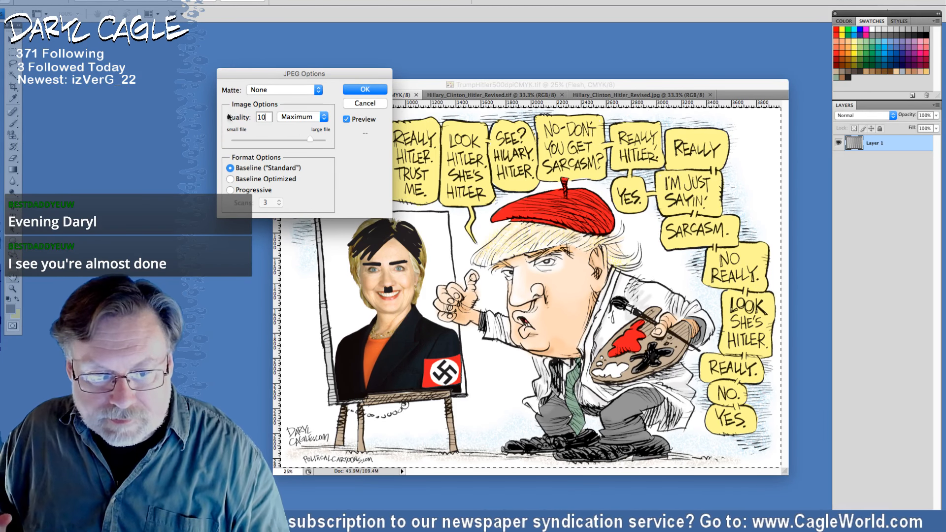
key(Return)
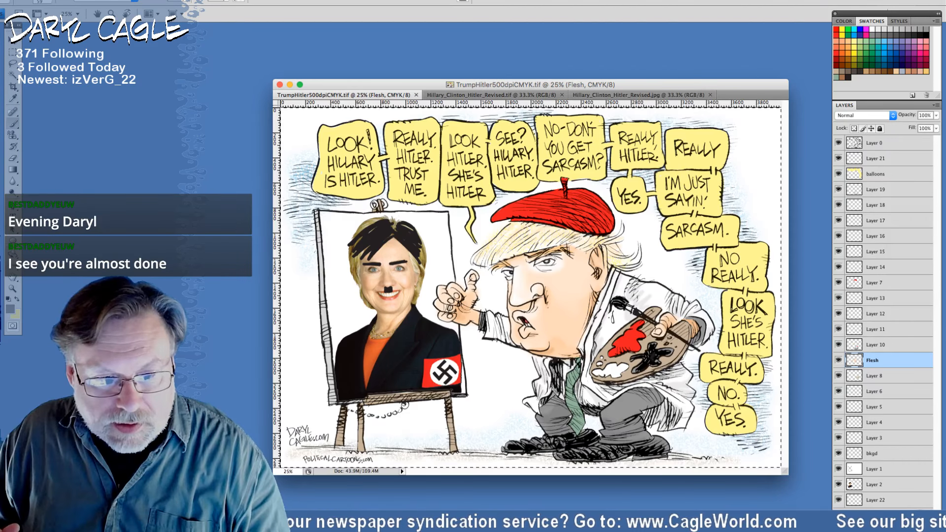
click(69, 0)
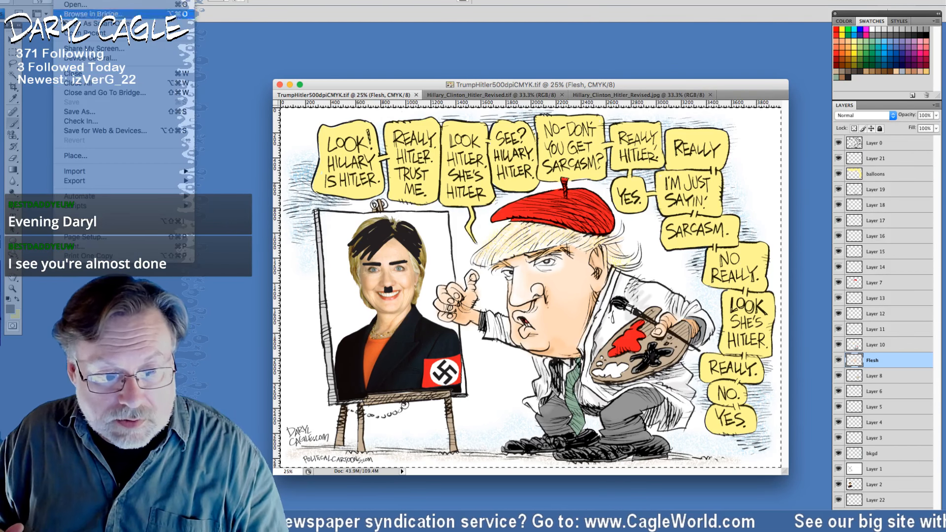
click(62, 113)
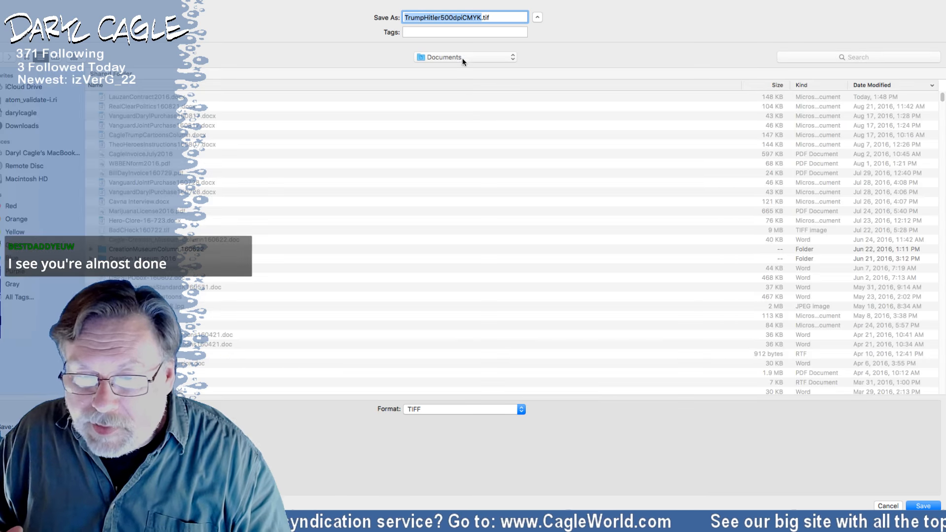
click(463, 56)
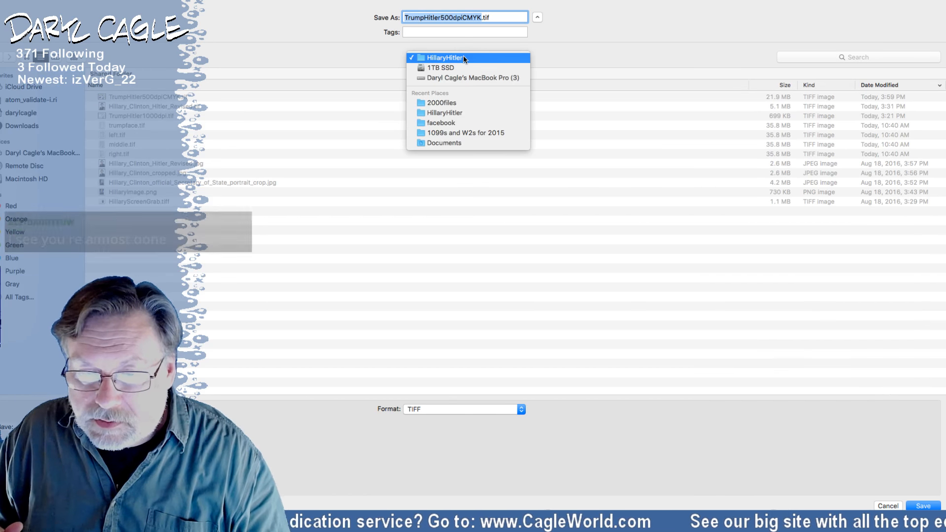
click(453, 103)
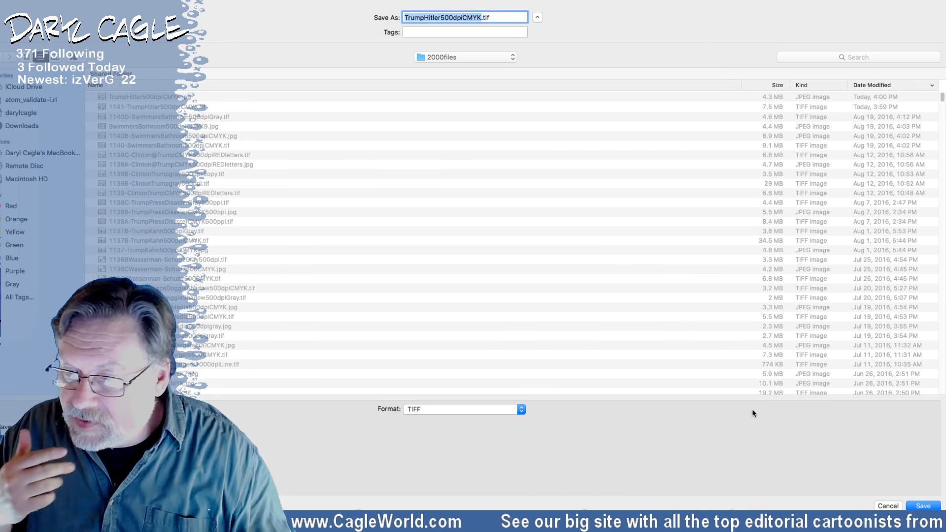
click(885, 507)
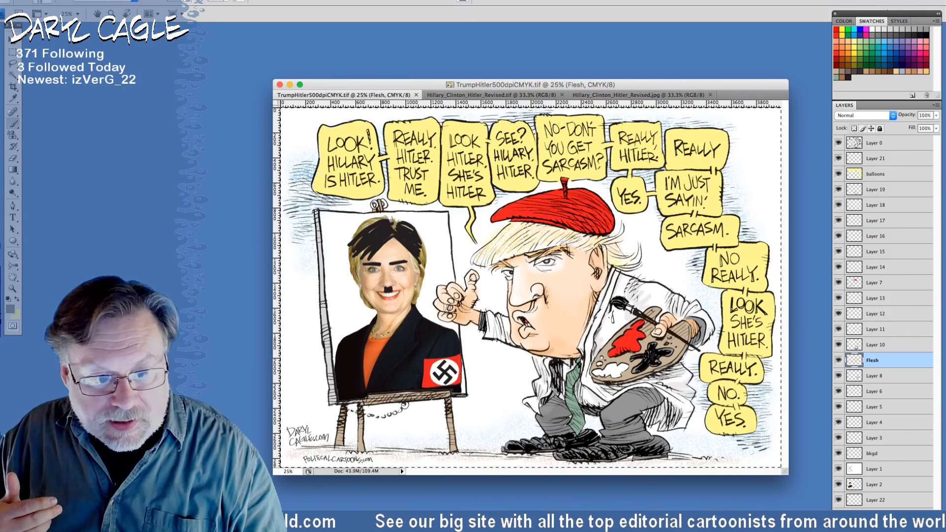
Save the layered cartoon as a new TIFF named TrumpHitler500dpiGray.tif in the HillaryHitler folder, with LZW compression and RLE layer compression.
click(64, 1)
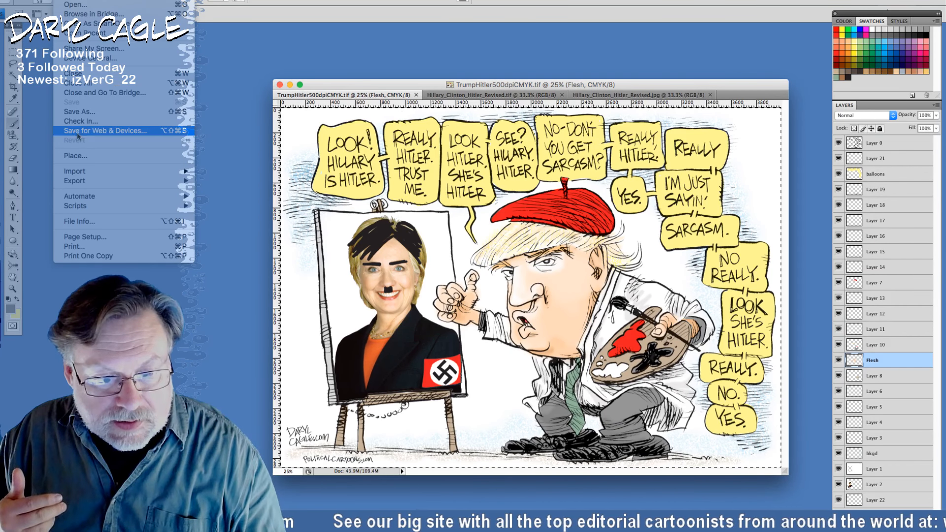
click(74, 112)
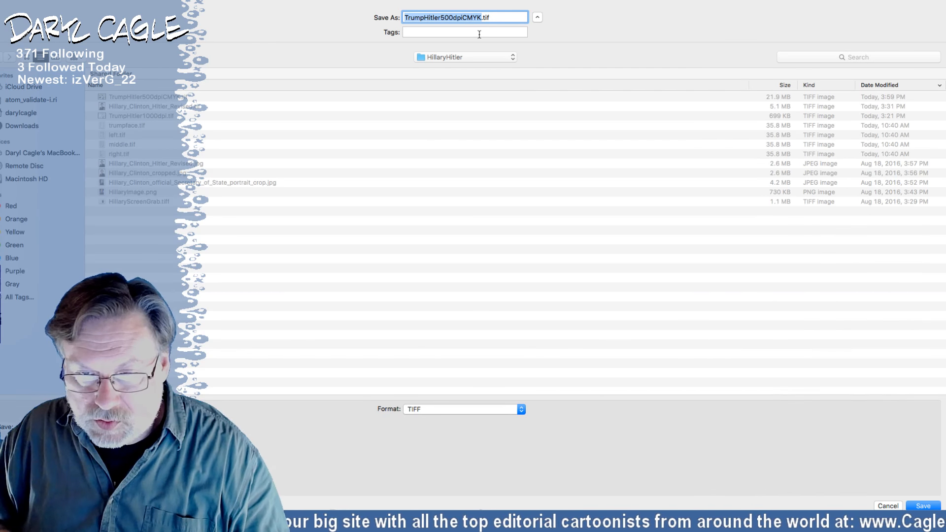
click(480, 18)
key(BackSpace)
key(BackSpace)
key(BackSpace)
key(BackSpace)
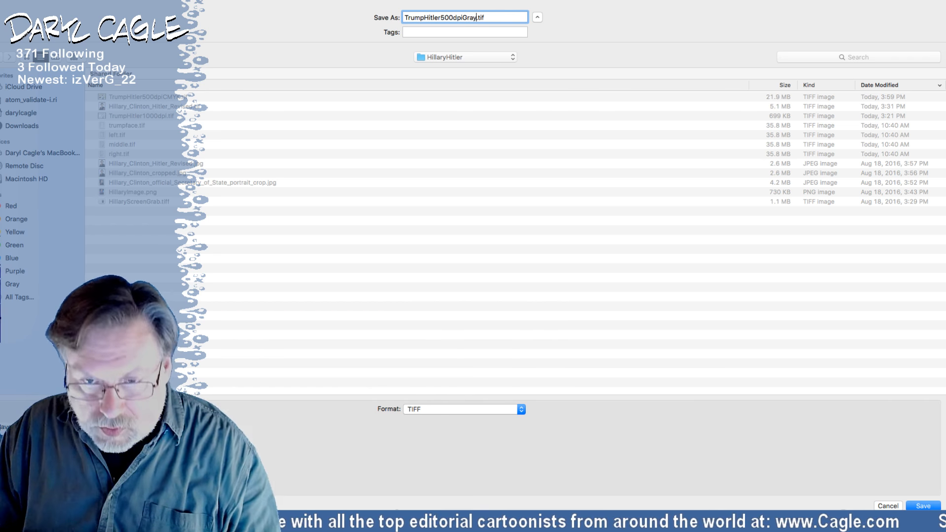
text(Gray)
key(Return)
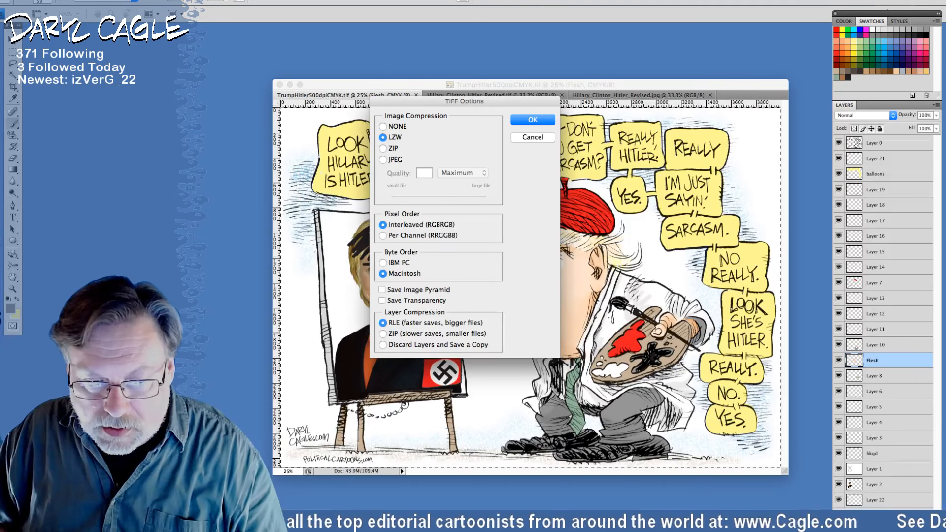
key(Return)
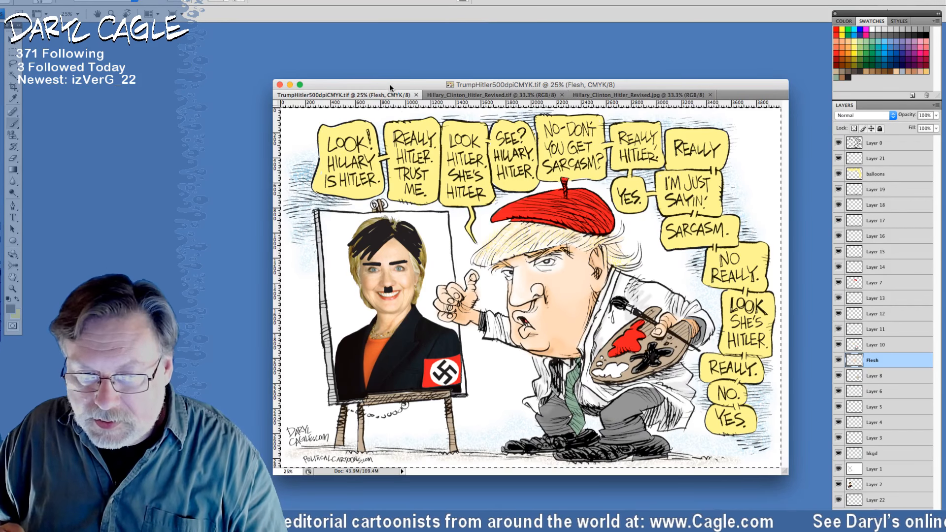
Hide the line art on Layer 0 and, with the balloons layer selected, make the balloon yellow the foreground color.
drag(390, 82, 357, 70)
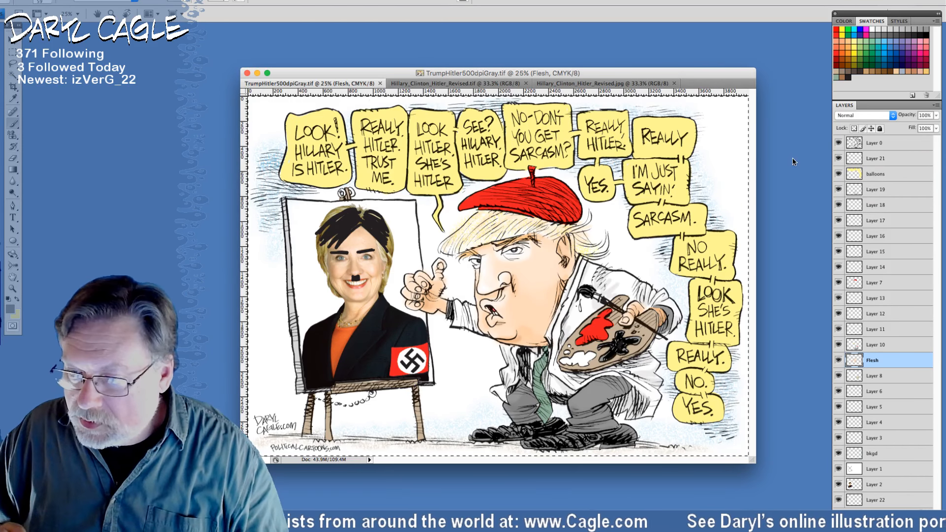
click(838, 143)
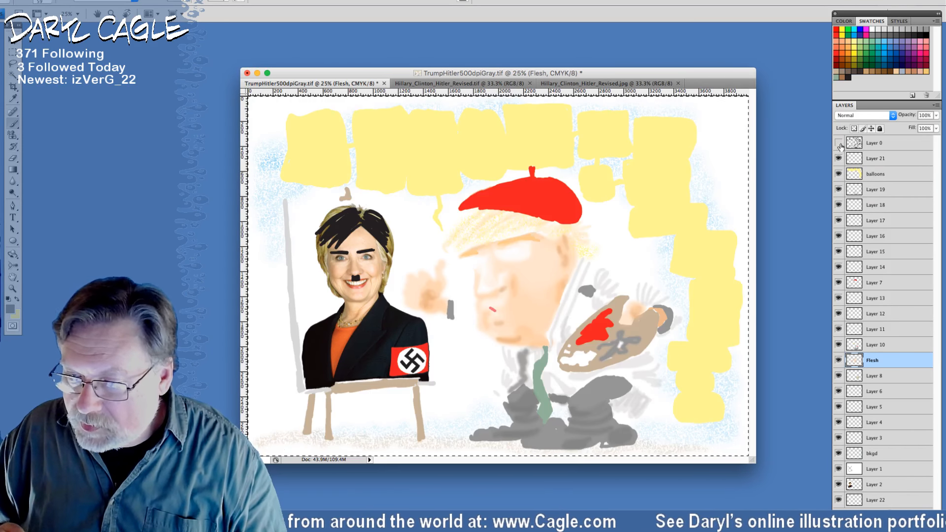
click(873, 175)
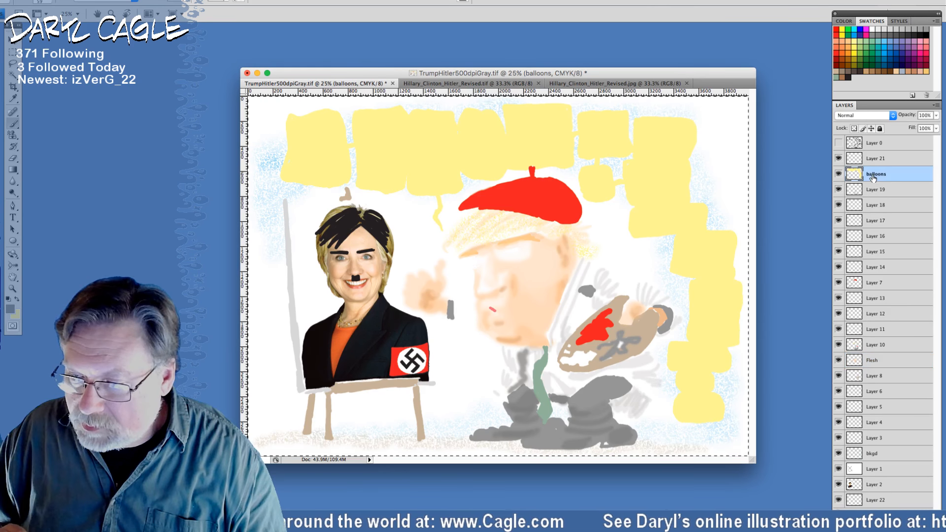
click(13, 99)
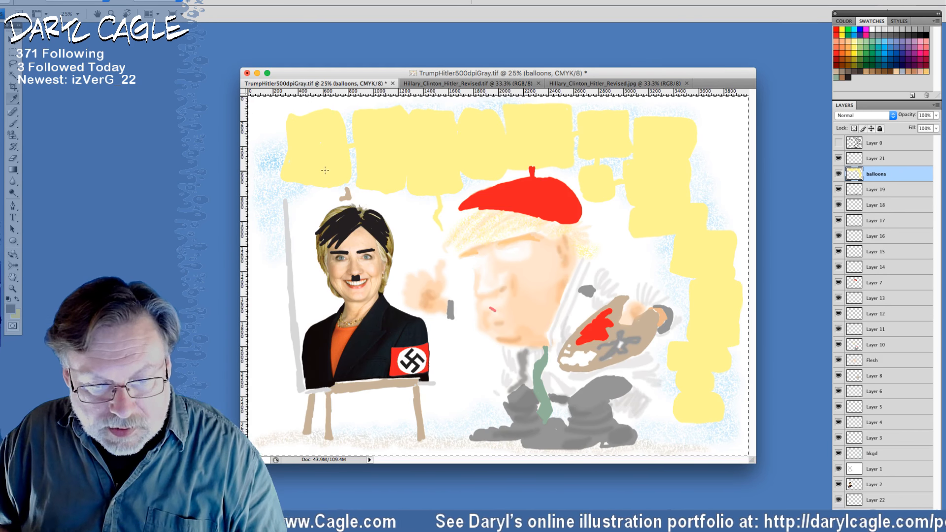
click(17, 299)
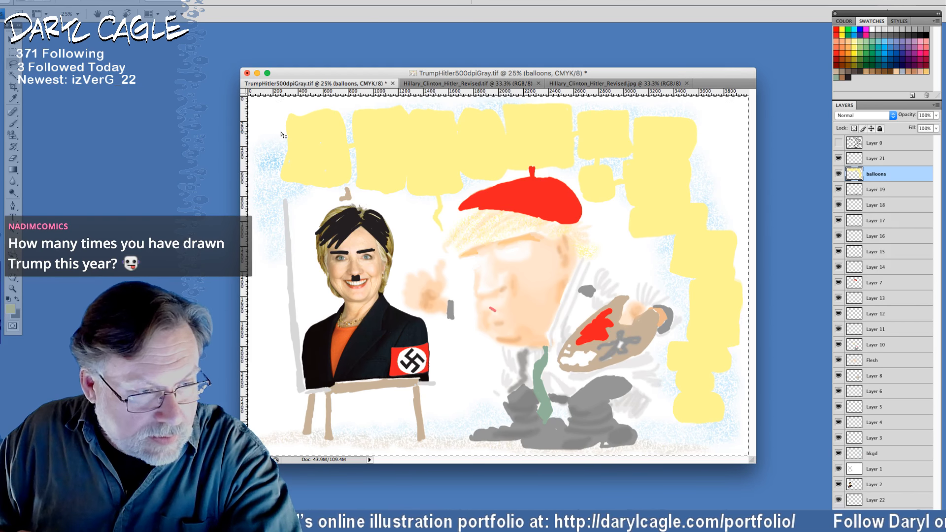
Lasso the area around all the speech balloons and narrow the selection to their yellow using Color Range with fuzziness 133.
key(ctrl+d)
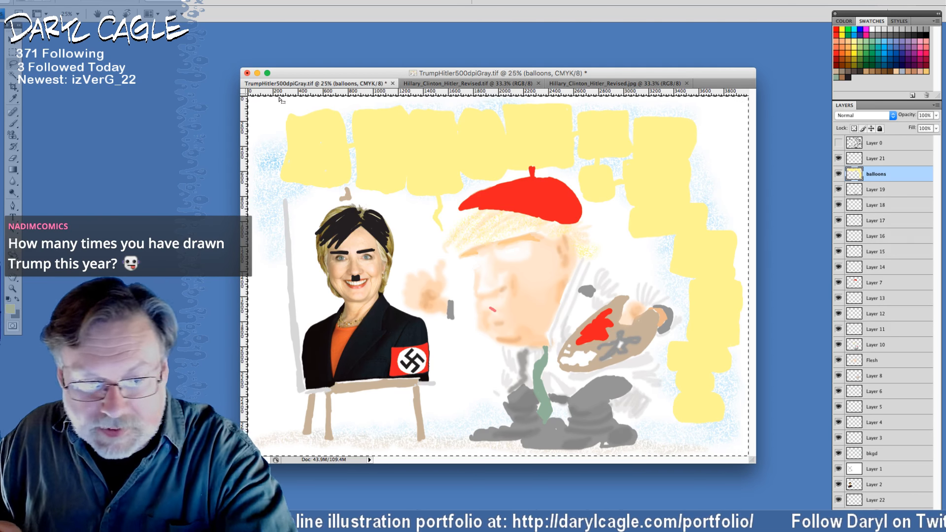
mouse_move(266, 103)
mouse_down()
mouse_move(274, 173)
mouse_move(288, 185)
mouse_move(402, 205)
mouse_move(421, 240)
mouse_move(443, 232)
mouse_move(456, 200)
mouse_move(493, 181)
mouse_move(530, 171)
mouse_move(568, 178)
mouse_move(623, 250)
mouse_move(656, 266)
mouse_move(670, 286)
mouse_move(683, 317)
mouse_move(665, 344)
mouse_move(664, 409)
mouse_move(683, 437)
mouse_move(746, 429)
mouse_move(762, 247)
mouse_move(588, 64)
mouse_up()
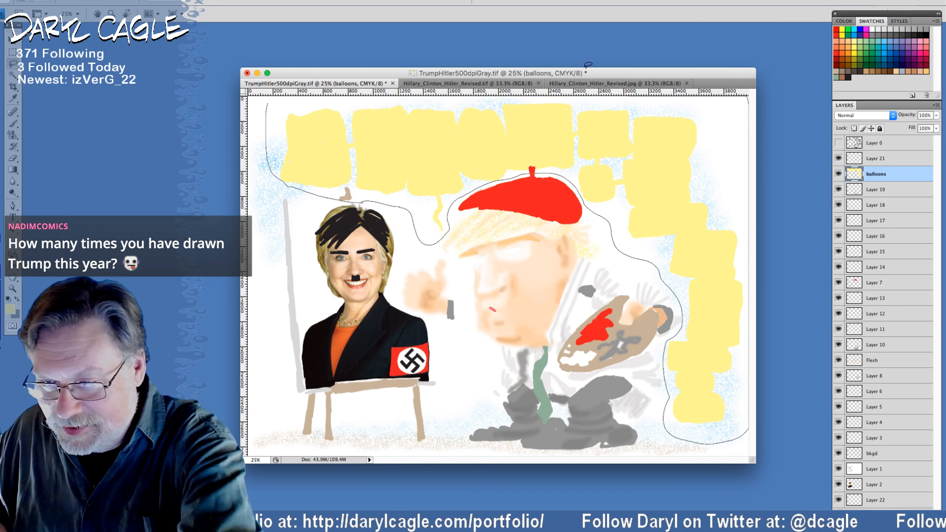
drag(239, 93, 260, 104)
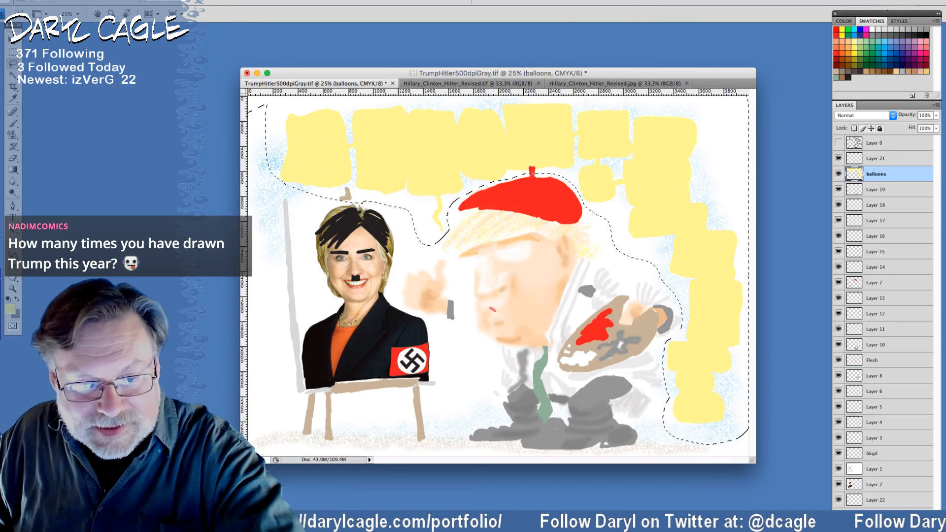
click(165, 1)
click(173, 72)
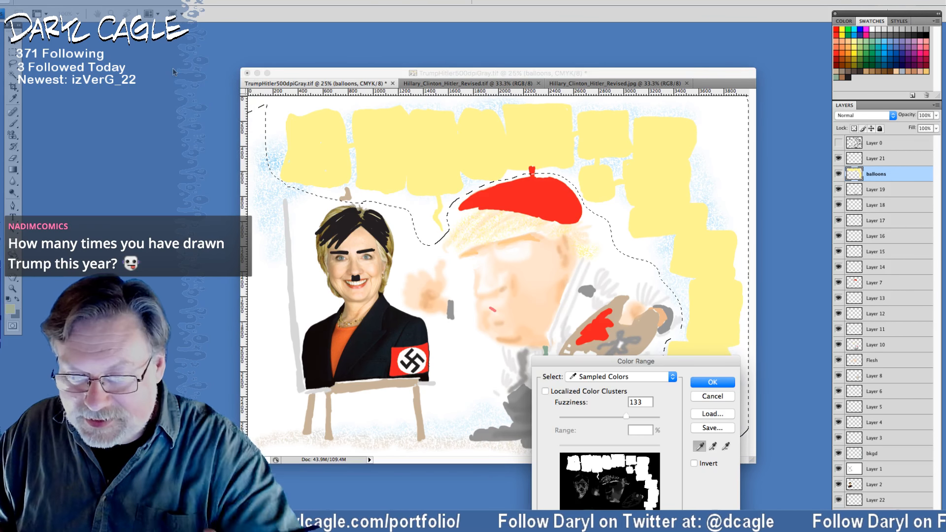
key(Return)
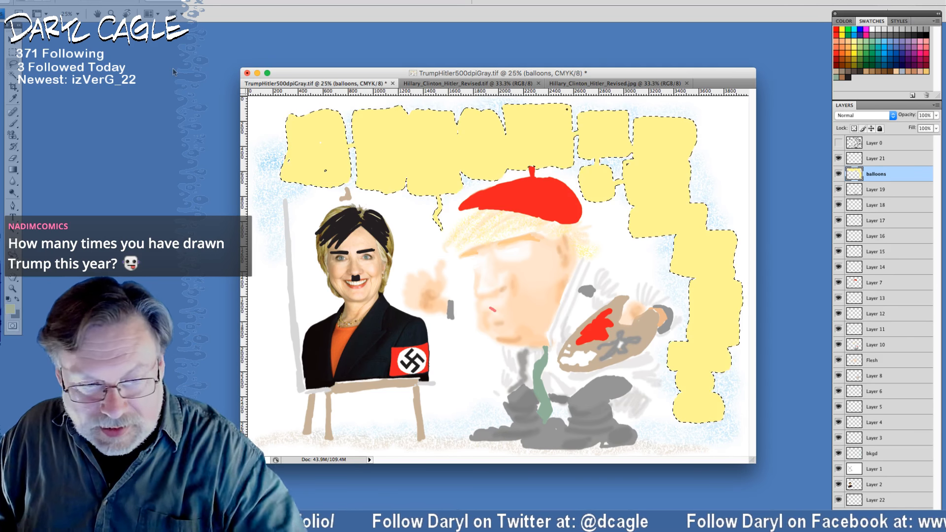
Set the foreground color to white with CMYK values of 0, 0, 0 and 0.
click(11, 311)
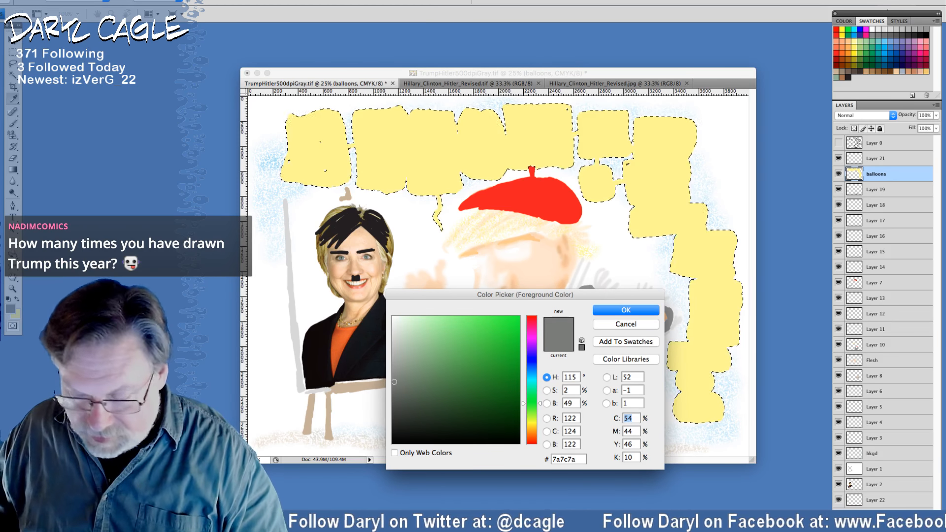
text(0)
key(Tab)
text(0)
key(Tab)
text(0)
key(Tab)
text(0)
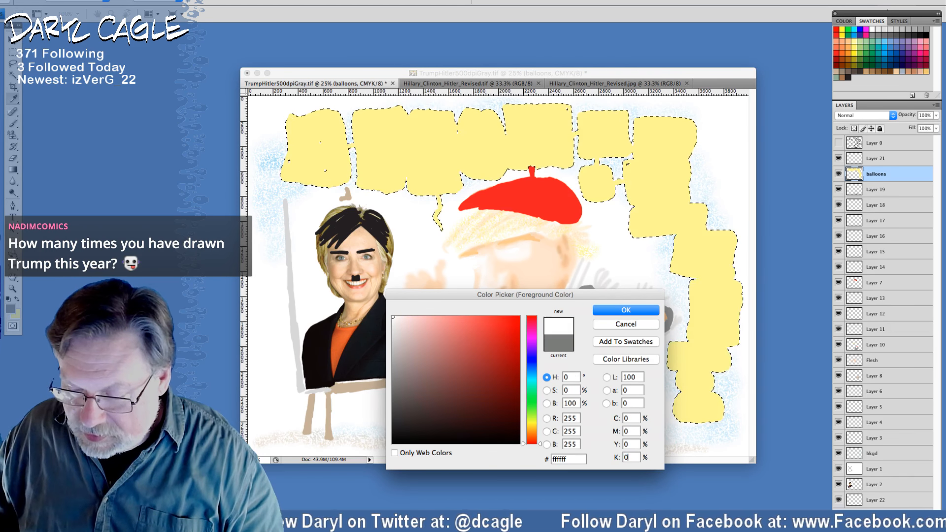
key(Return)
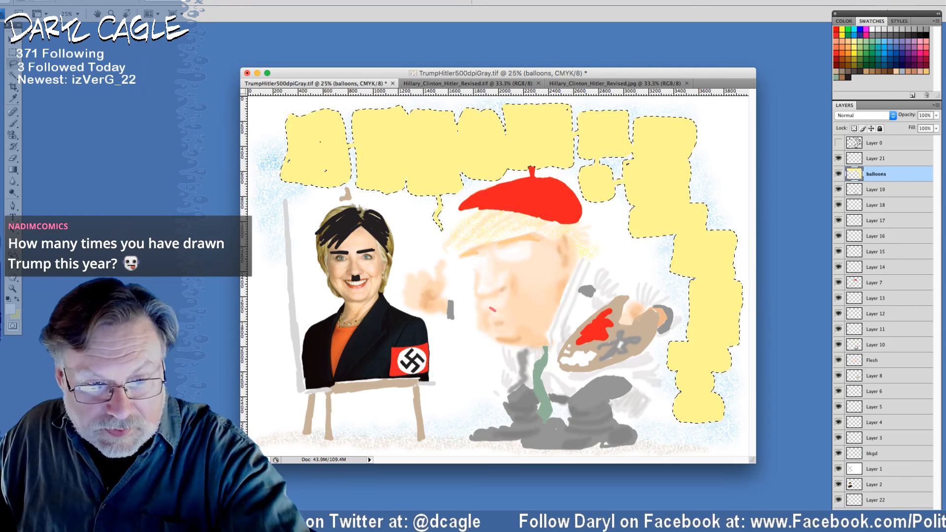
Fill the selected speech balloons with the foreground color at 100% opacity and show Layer 0 again.
click(83, 0)
click(99, 131)
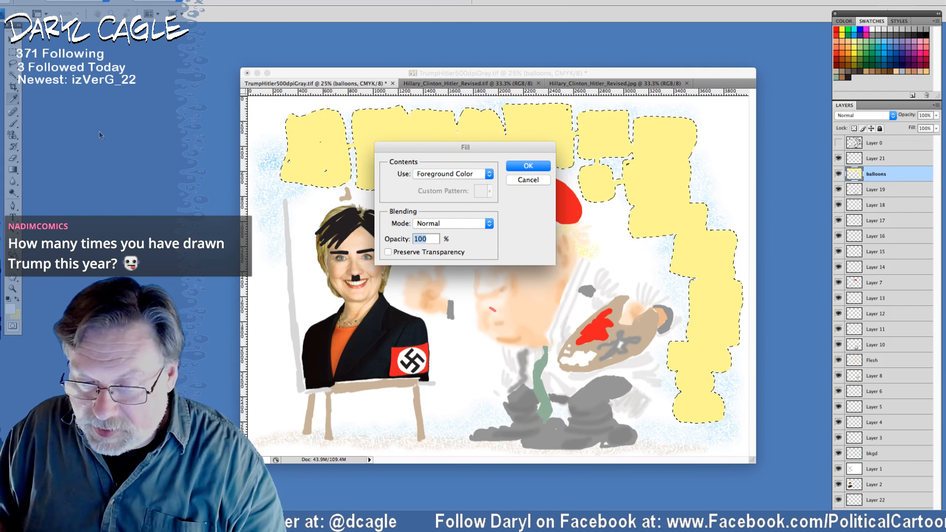
key(Return)
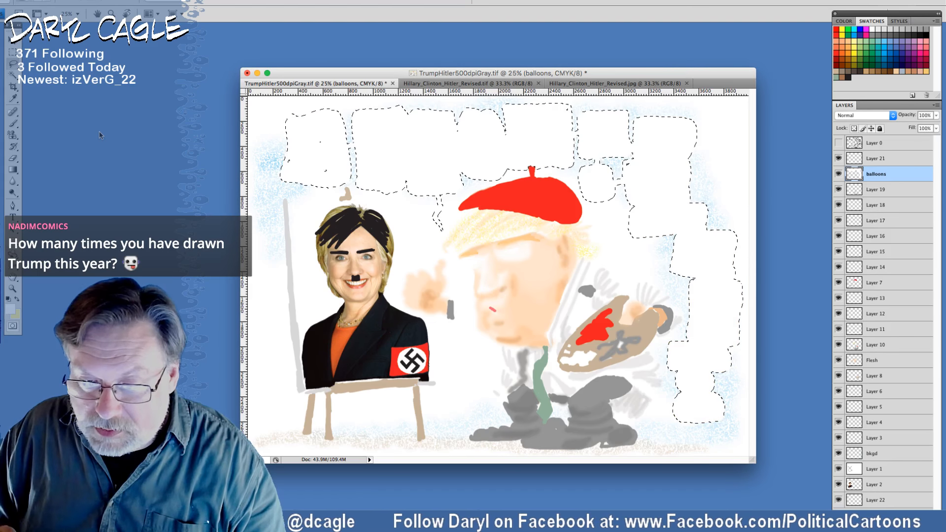
click(839, 144)
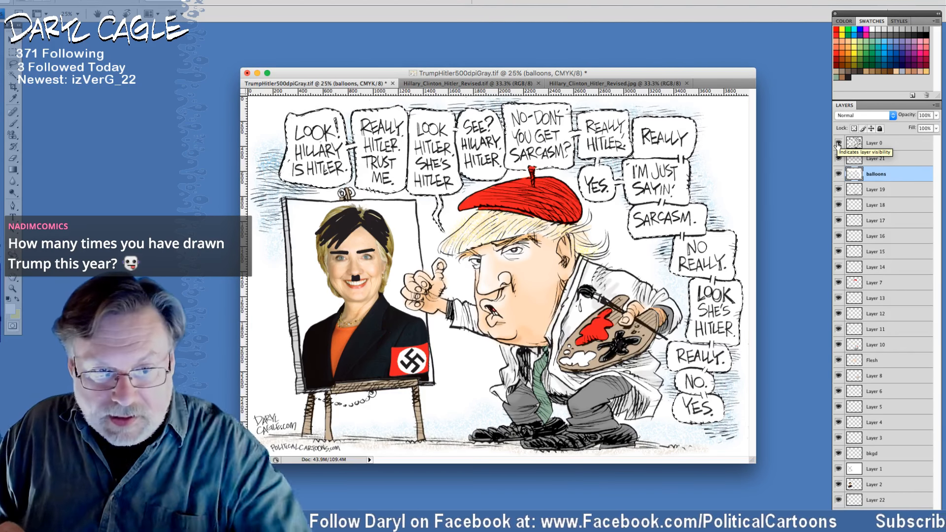
Convert the cartoon to grayscale mode without merging its layers, discarding the color information.
click(111, 2)
mouse_move(128, 10)
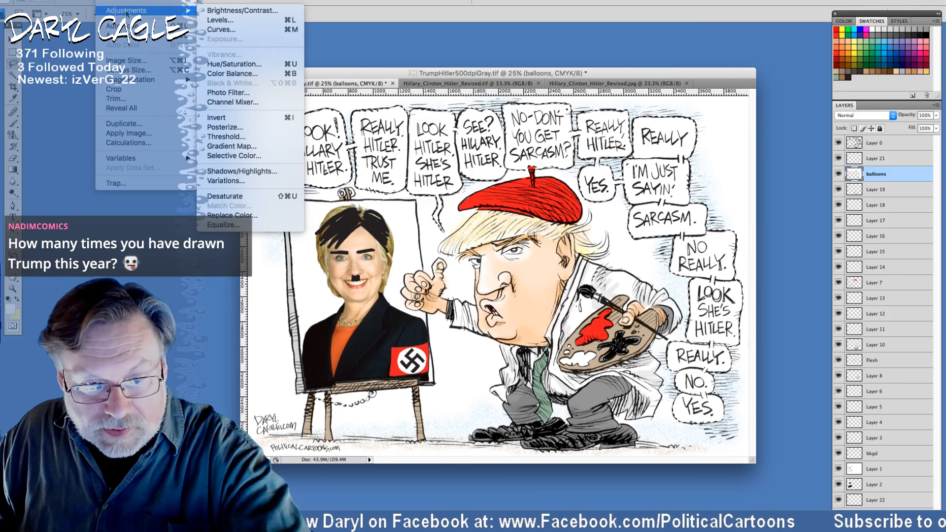
click(209, 10)
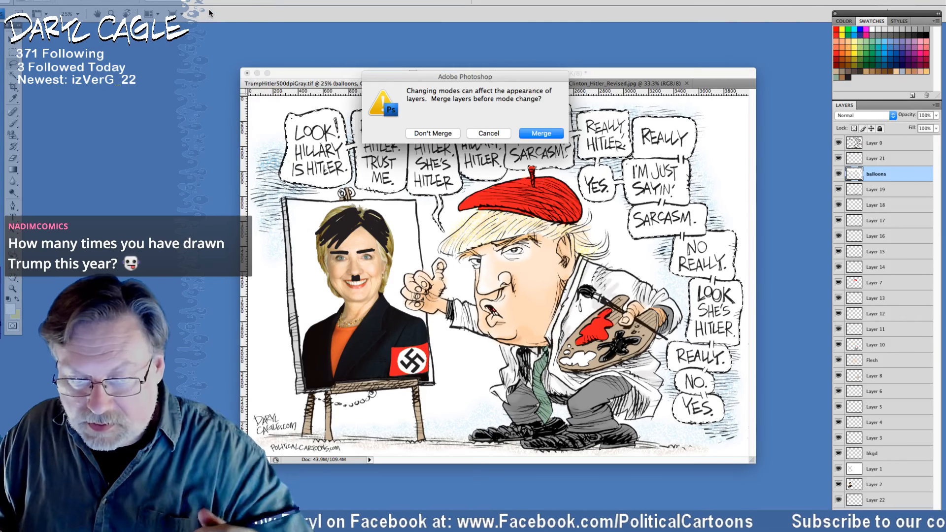
click(431, 135)
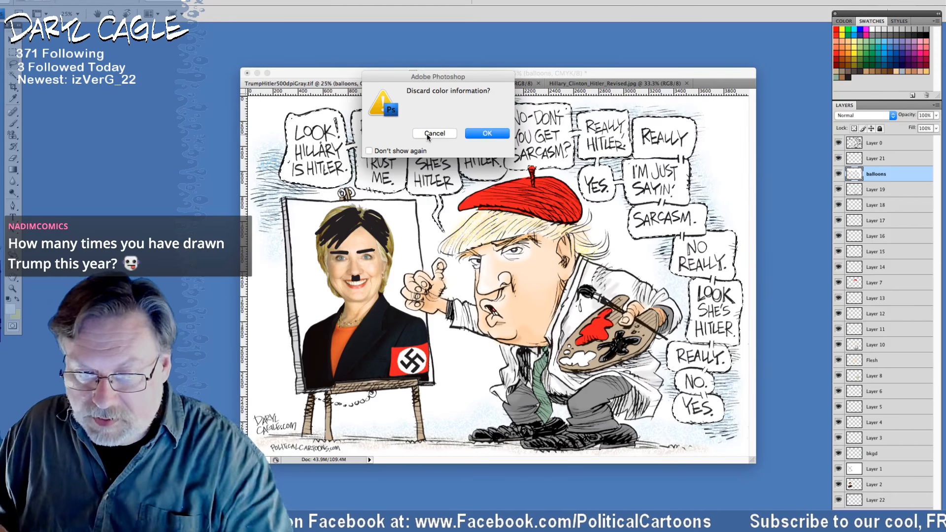
click(433, 134)
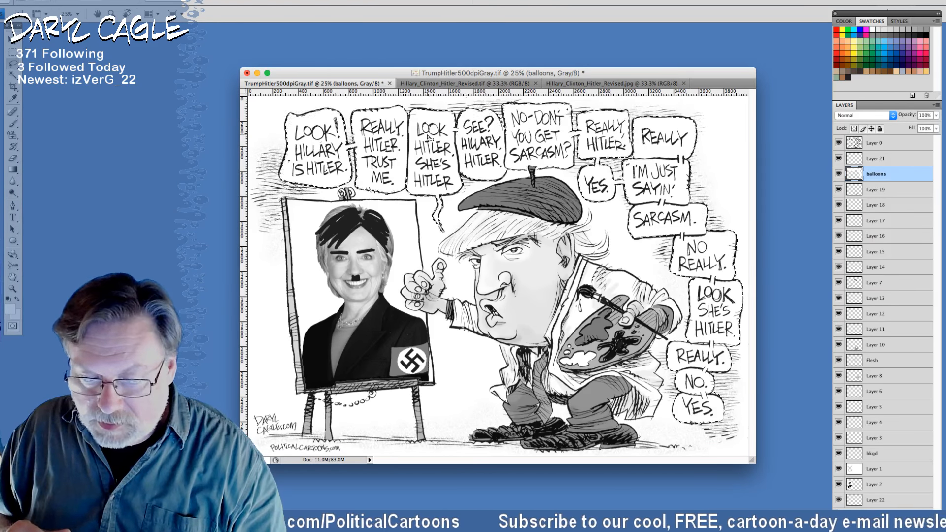
Set up the Pattern Stamp tool with the blue speckled pattern from the first row and adjust its brush size.
click(12, 135)
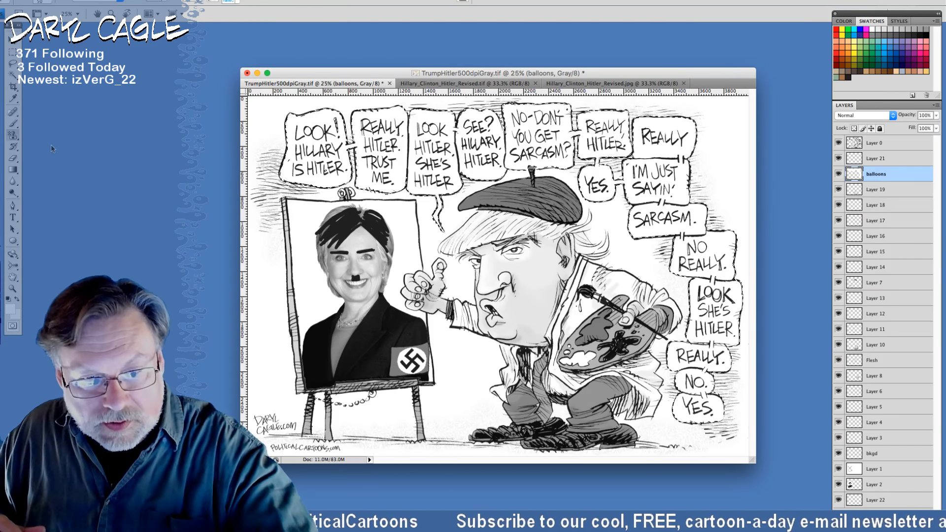
click(238, 1)
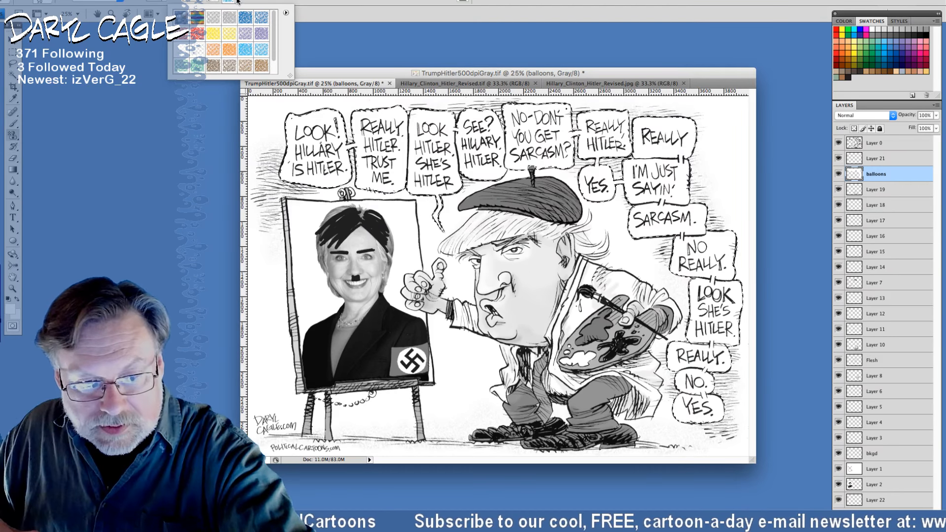
double_click(261, 19)
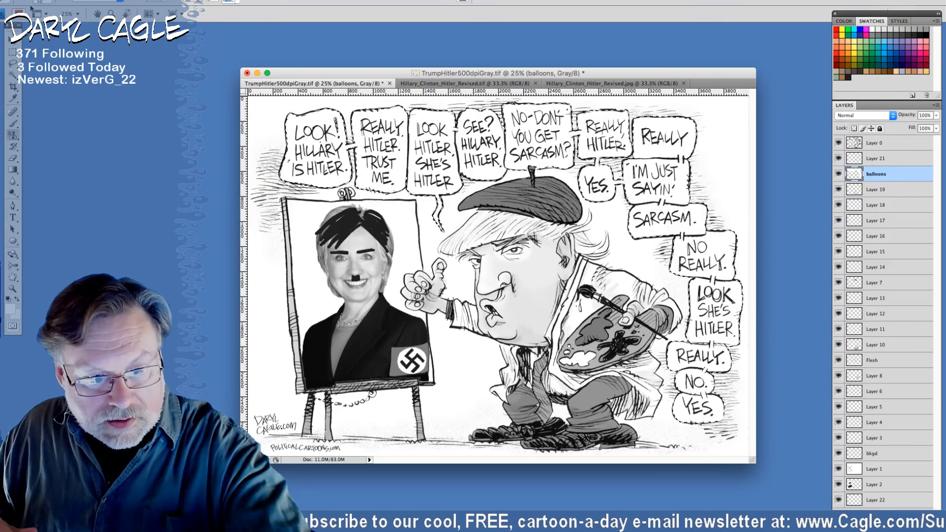
click(49, 3)
mouse_move(15, 47)
mouse_down()
mouse_move(6, 48)
mouse_move(23, 26)
mouse_up()
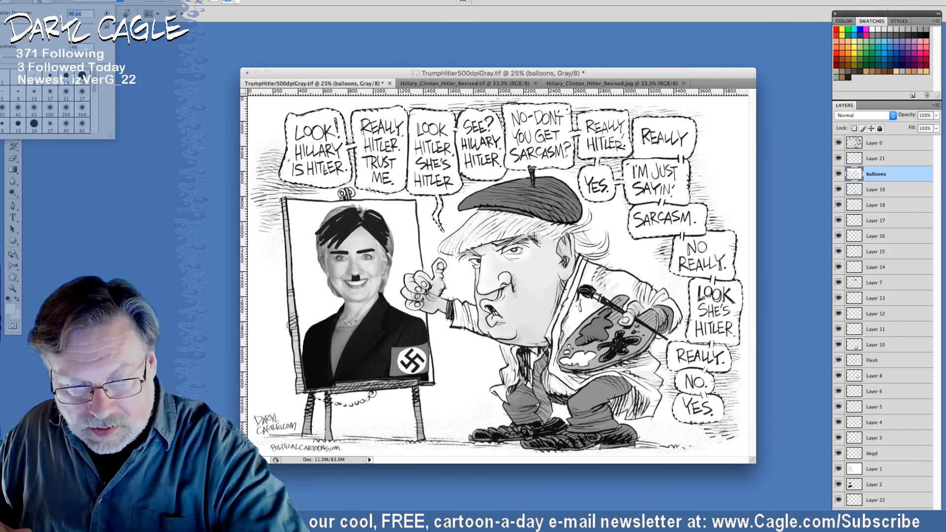
On the bkgd layer, select the entire canvas and stamp the pattern texture along the ground by the shoes.
click(670, 447)
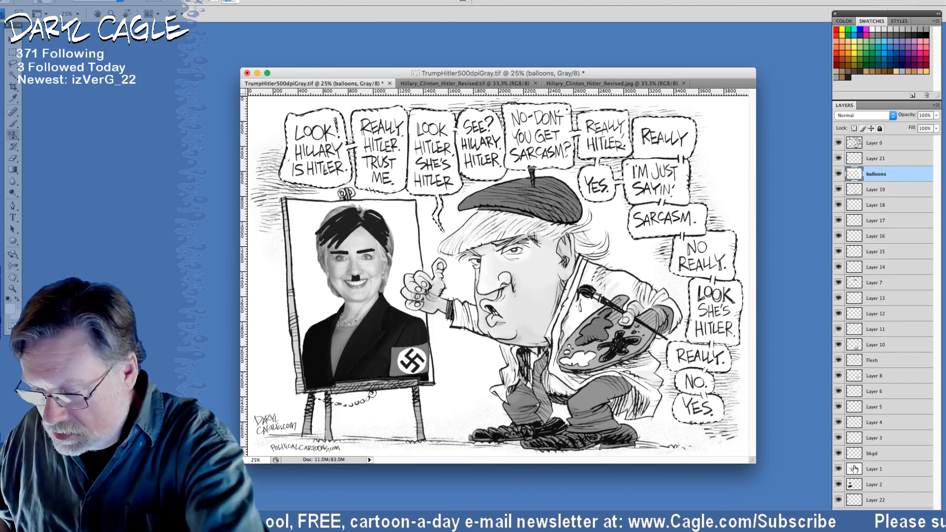
click(869, 455)
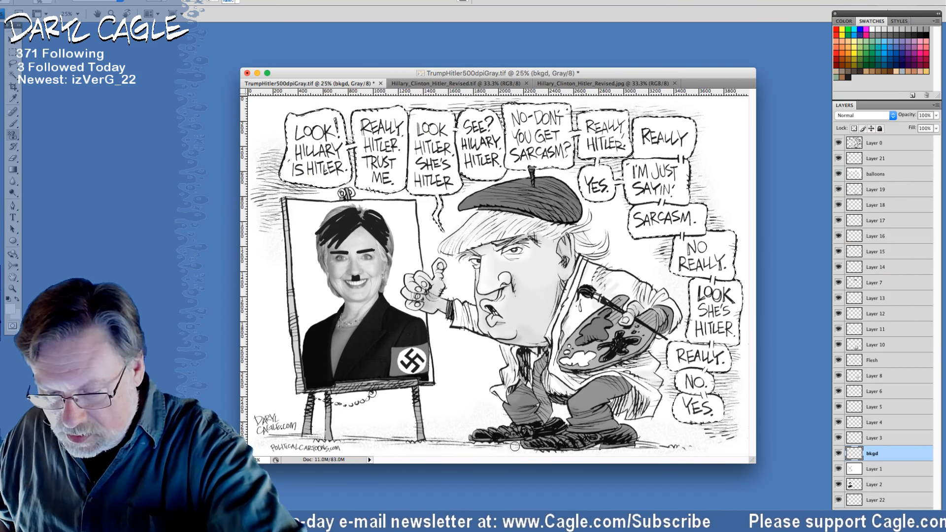
click(164, 11)
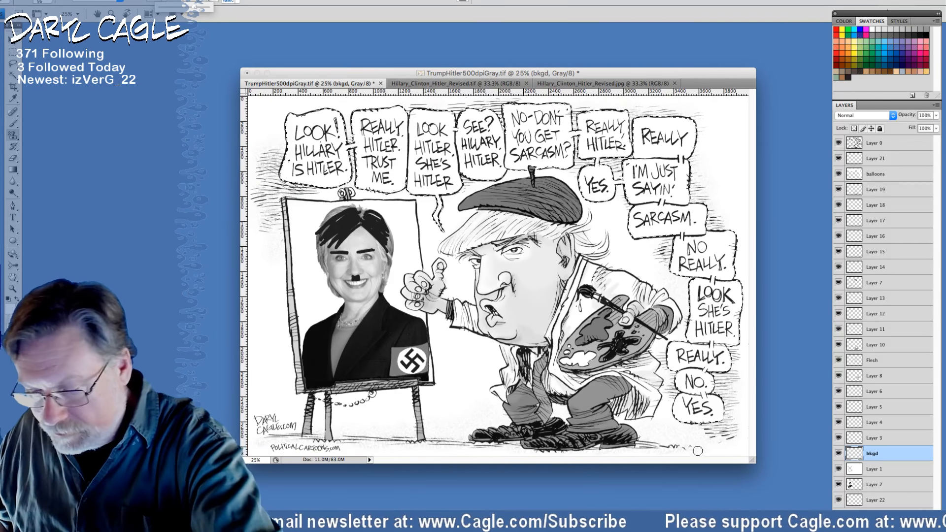
click(650, 451)
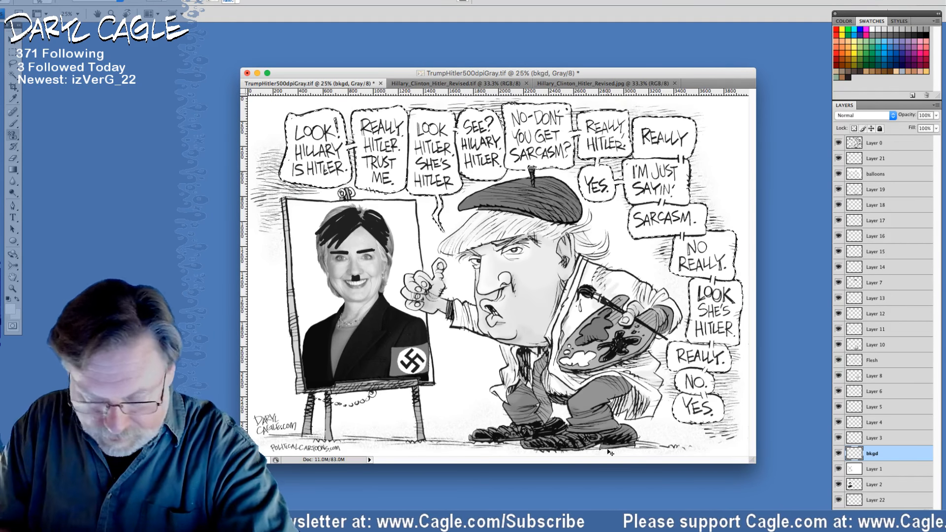
key(super+a)
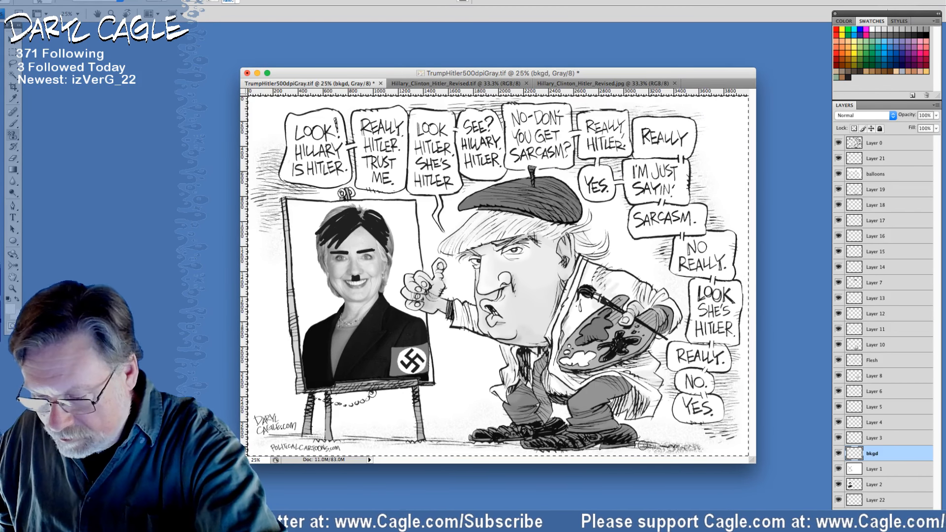
click(165, 8)
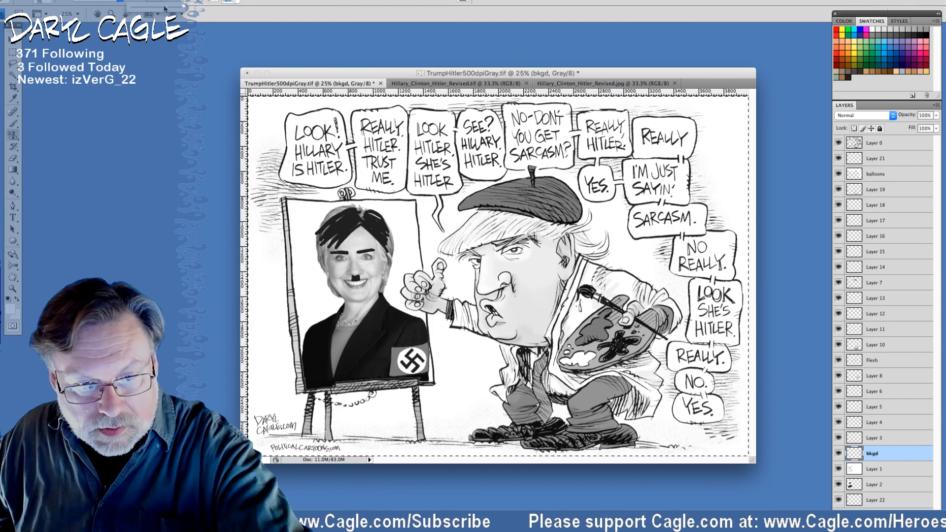
click(705, 449)
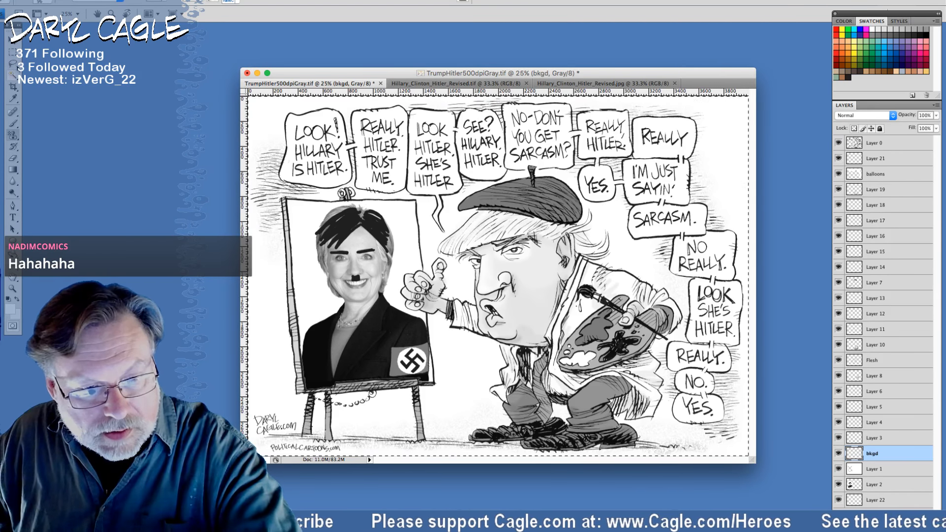
Enlarge the stamp brush, adjust its strength and paint the pattern texture into the background around the speech balloons.
click(45, 2)
key(bracketright)
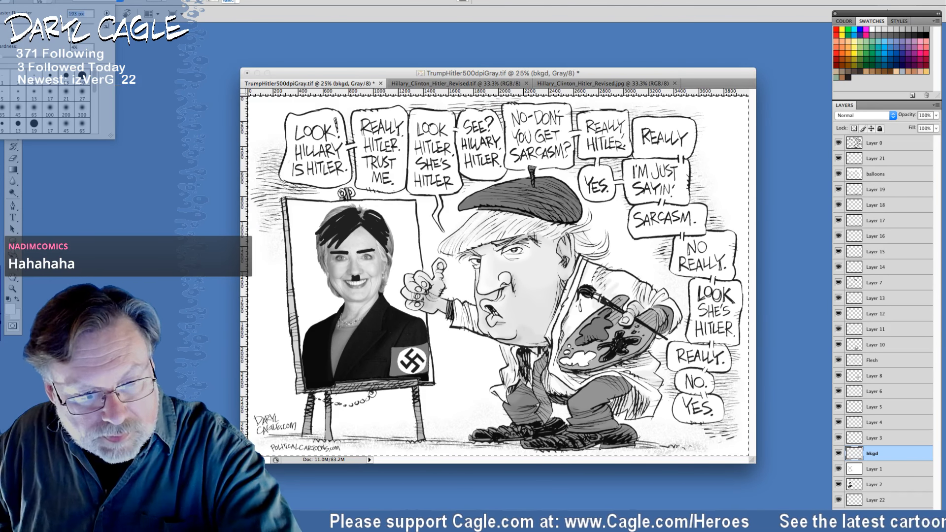
click(164, 2)
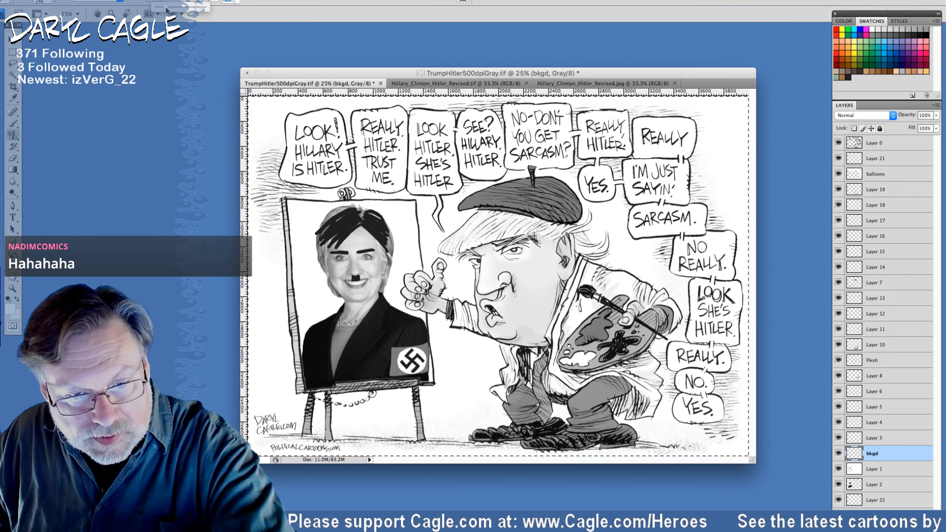
click(283, 160)
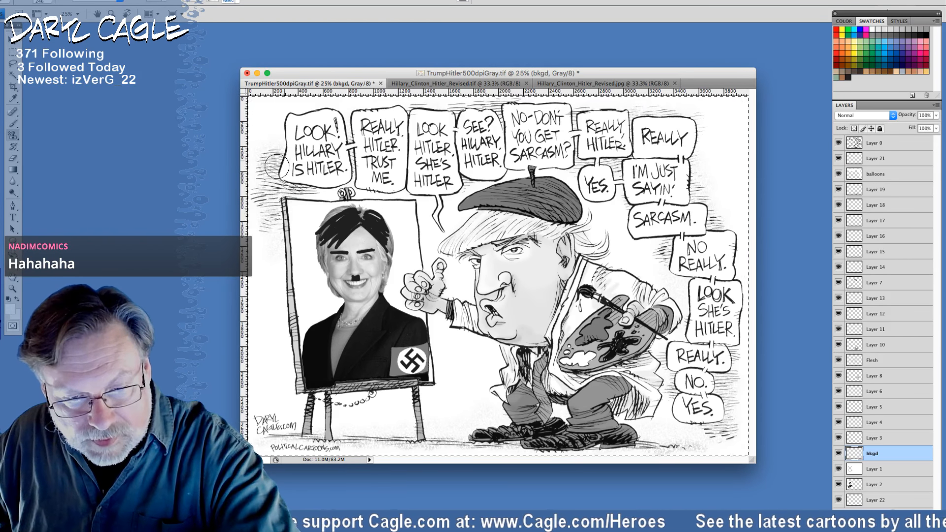
mouse_move(278, 174)
mouse_down()
mouse_move(283, 184)
mouse_move(337, 160)
mouse_move(343, 142)
mouse_move(460, 114)
mouse_up()
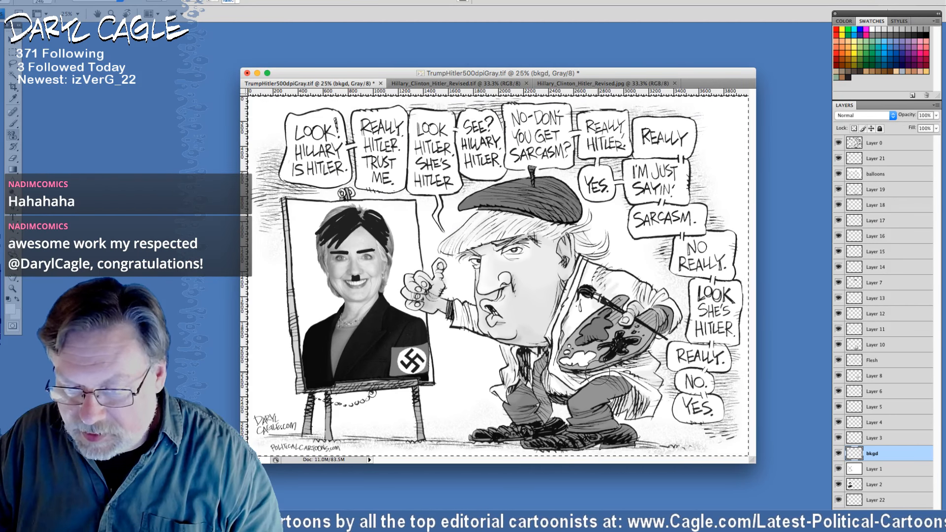
Switch the Pattern Stamp to the first pattern in the third row and reduce the brush size.
click(238, 2)
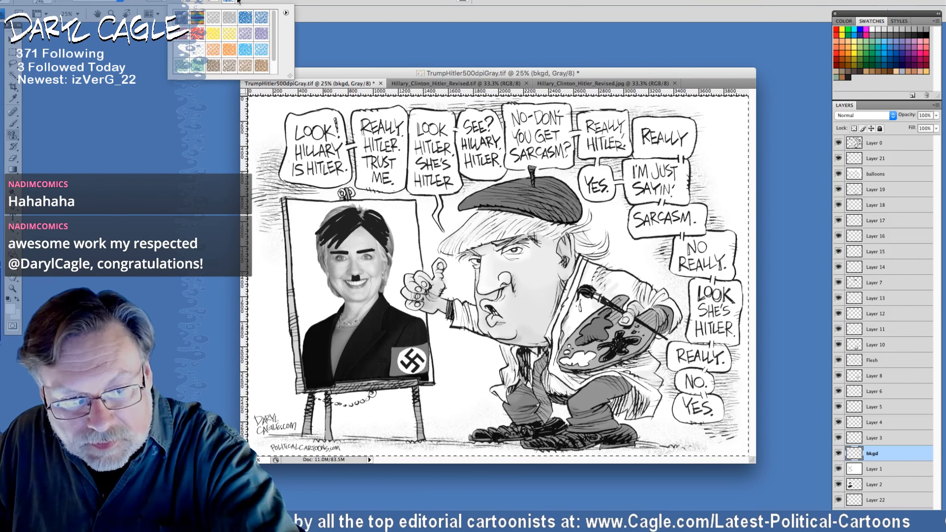
double_click(193, 50)
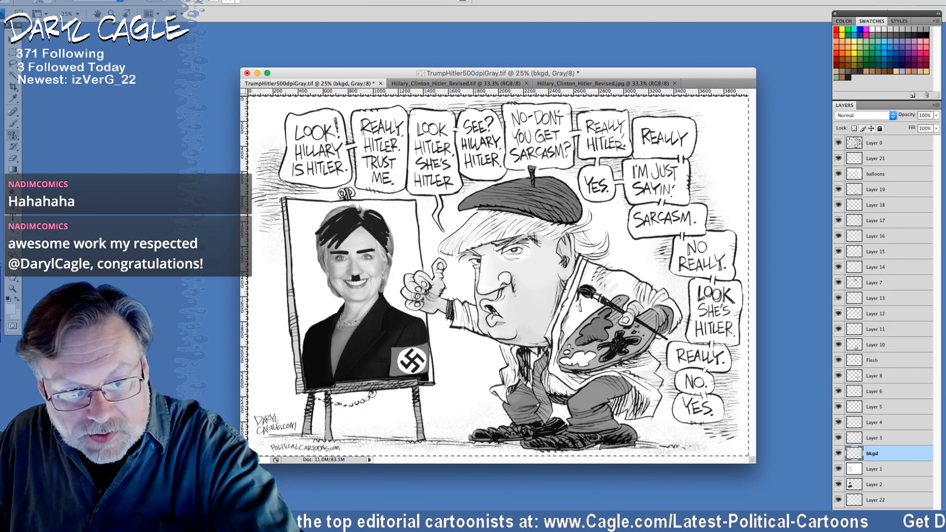
click(47, 2)
drag(48, 25, 27, 25)
key(Return)
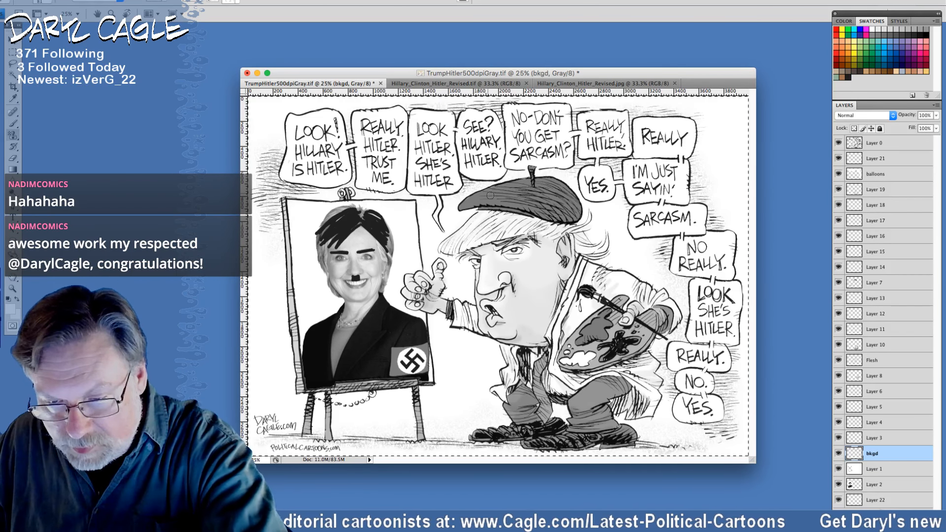
On Layer 21, stamp the pattern texture as shading over the beret, trousers, coat and palette.
click(857, 159)
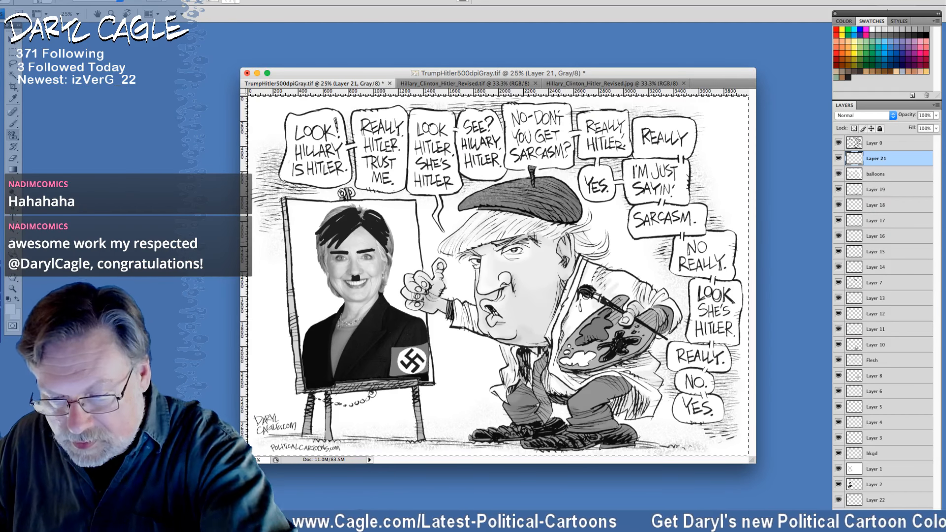
right_click(559, 190)
click(586, 387)
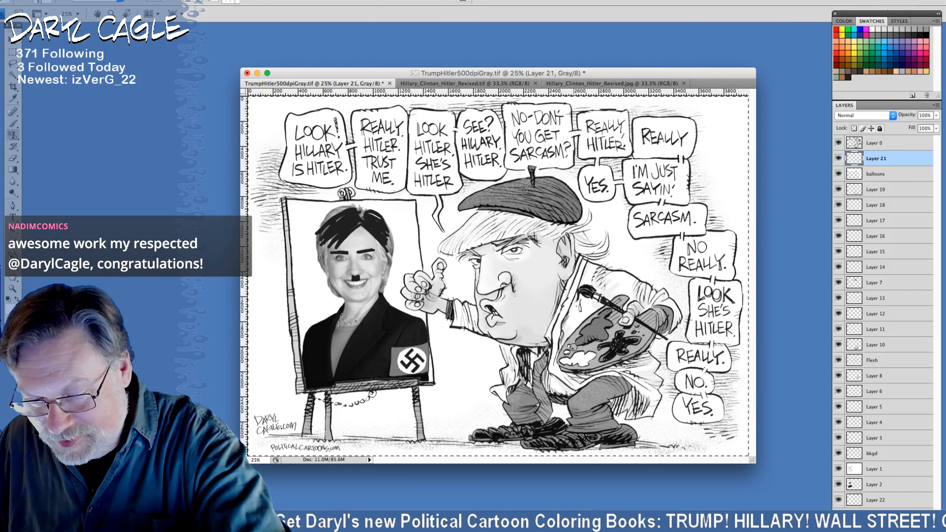
drag(573, 347, 574, 340)
drag(648, 326, 639, 329)
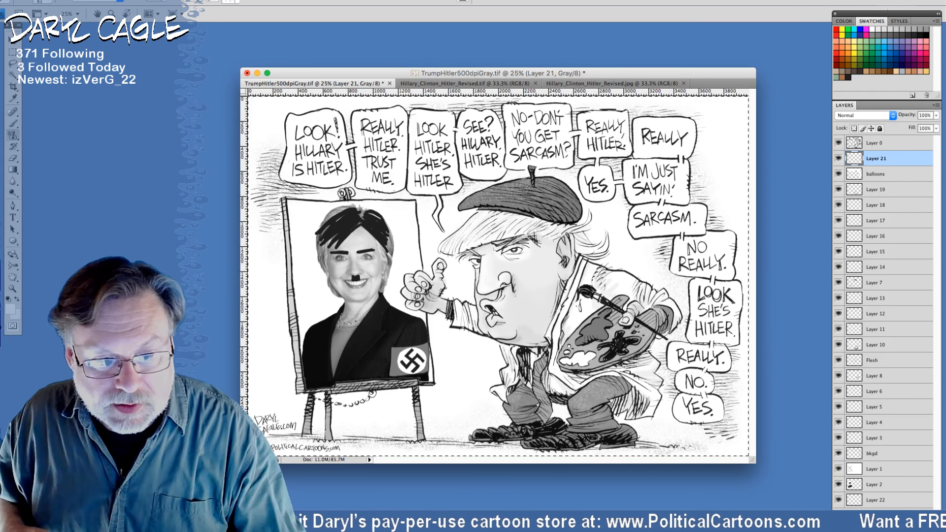
Save the gray cartoon in the 2000files folder as 1141B-TrumpHitler500dpiGray.tif, using TIFF format with LZW compression.
click(66, 1)
click(85, 112)
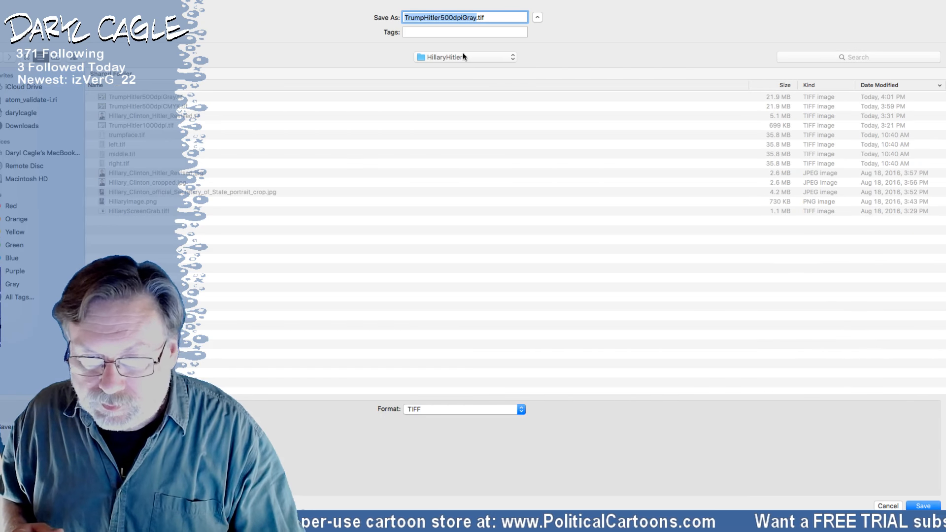
click(463, 56)
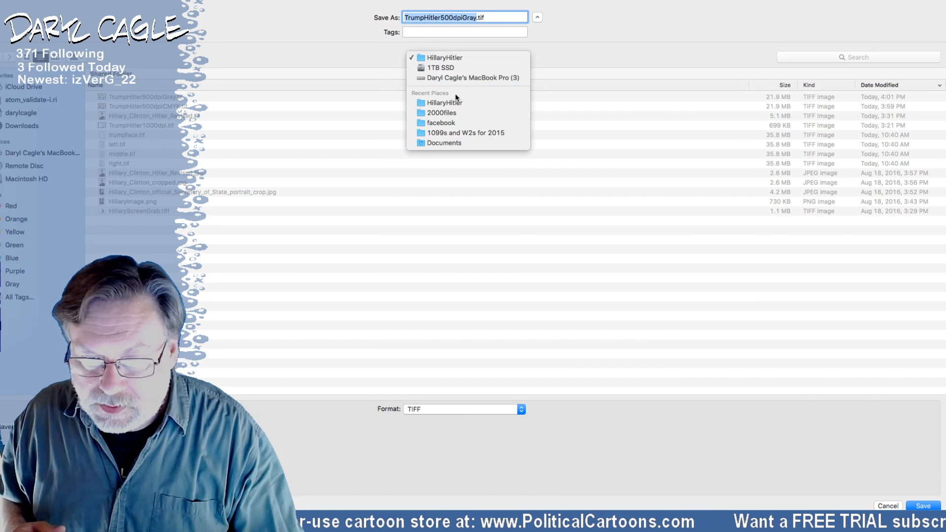
click(445, 113)
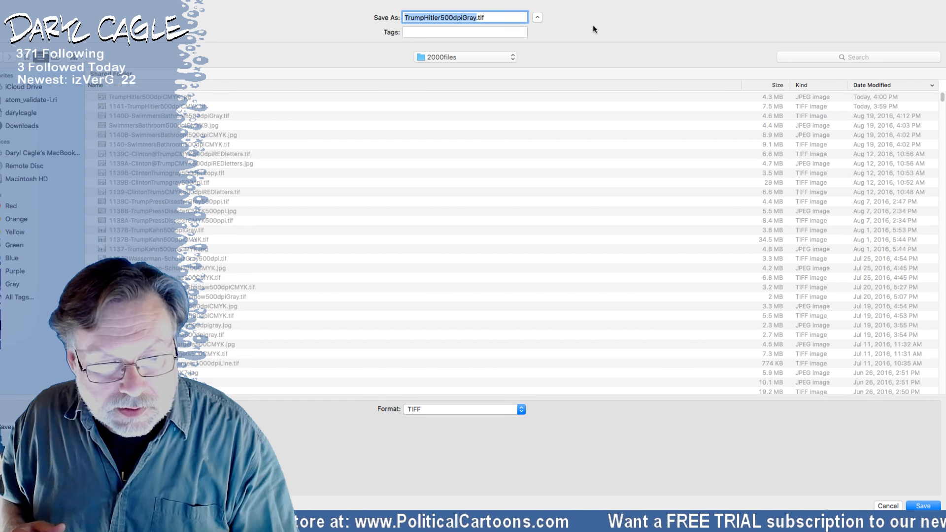
click(404, 18)
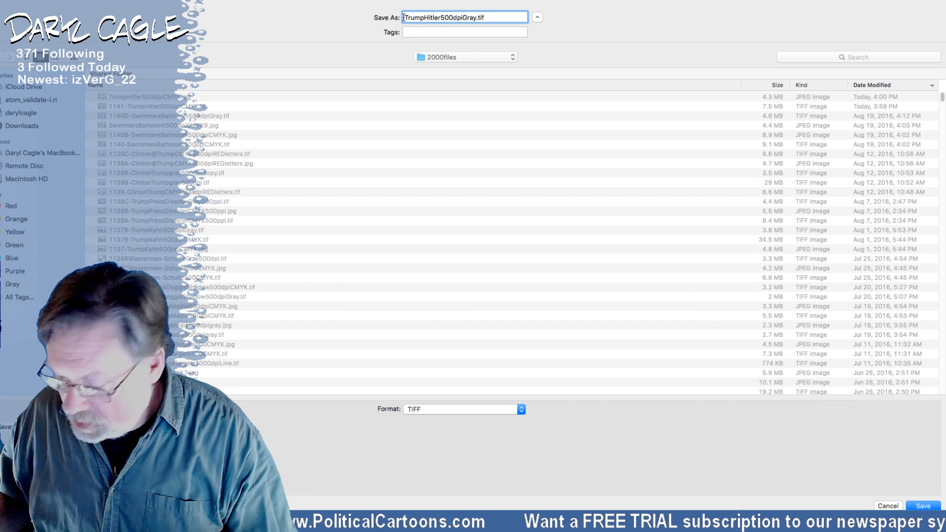
text(1141B)
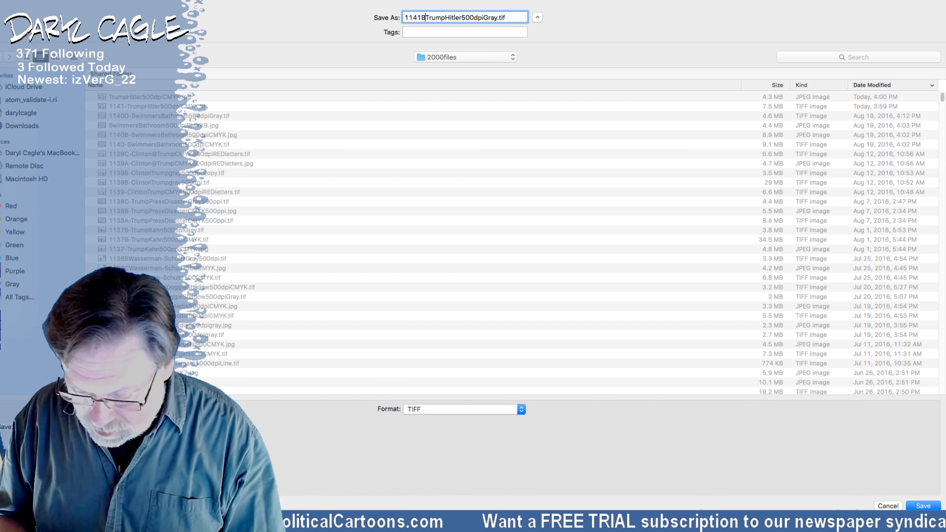
text(-)
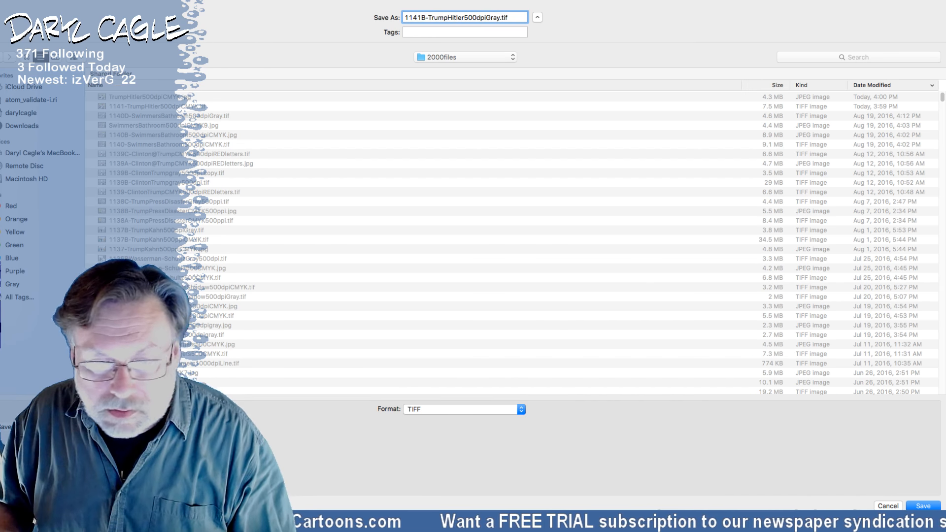
key(Return)
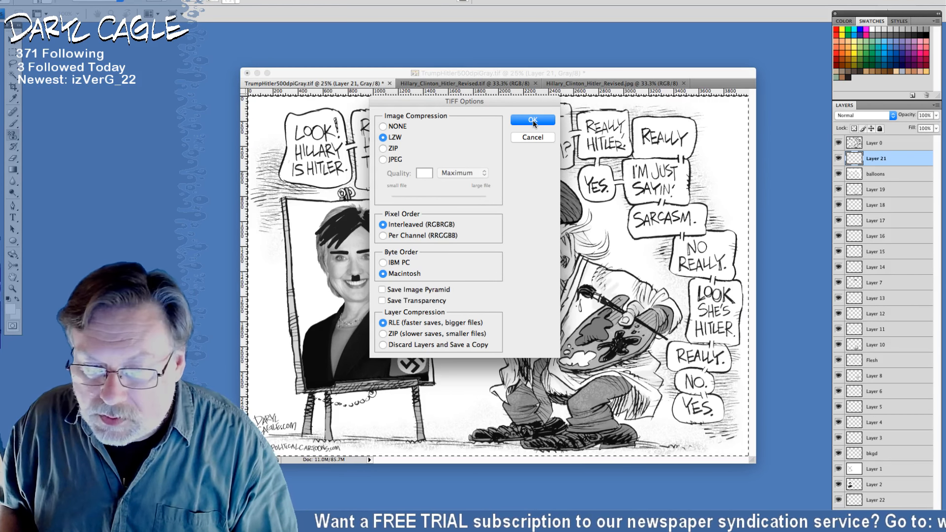
click(533, 119)
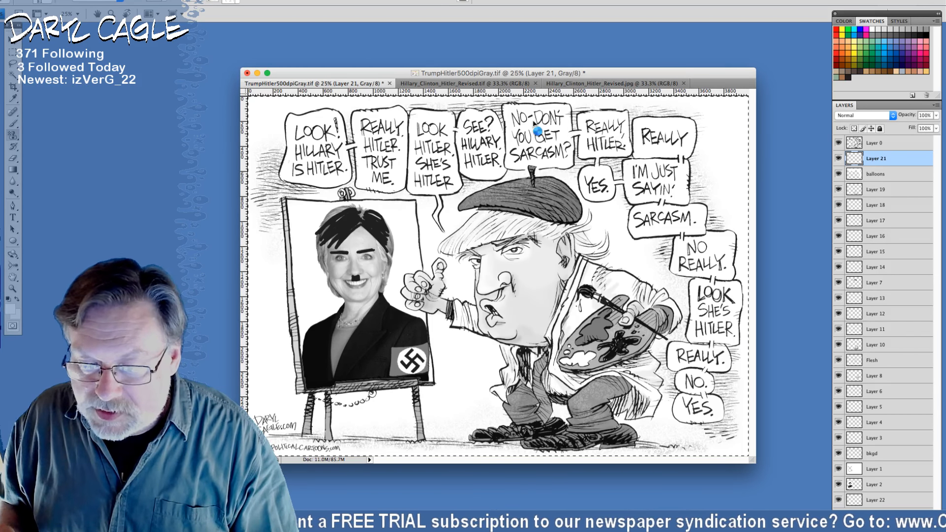